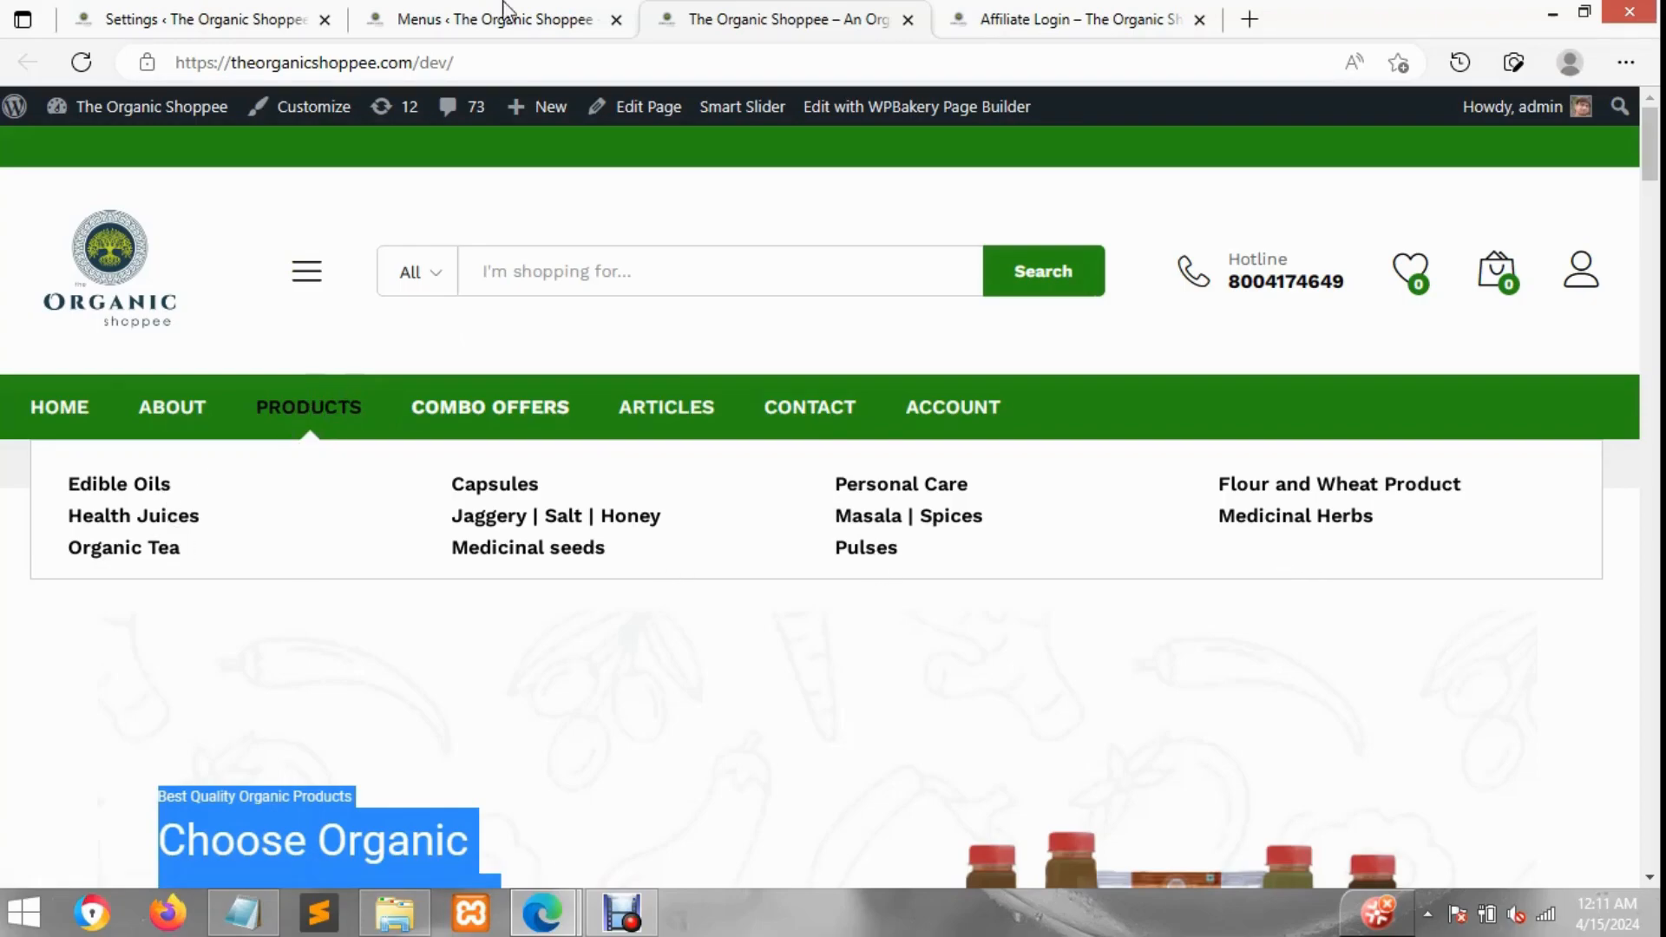
Step: Switch to the affiliate settings tab and review the General affiliate settings
{"action": "left_click", "coordinate": [499, 18]}
{"action": "left_click", "coordinate": [340, 12]}
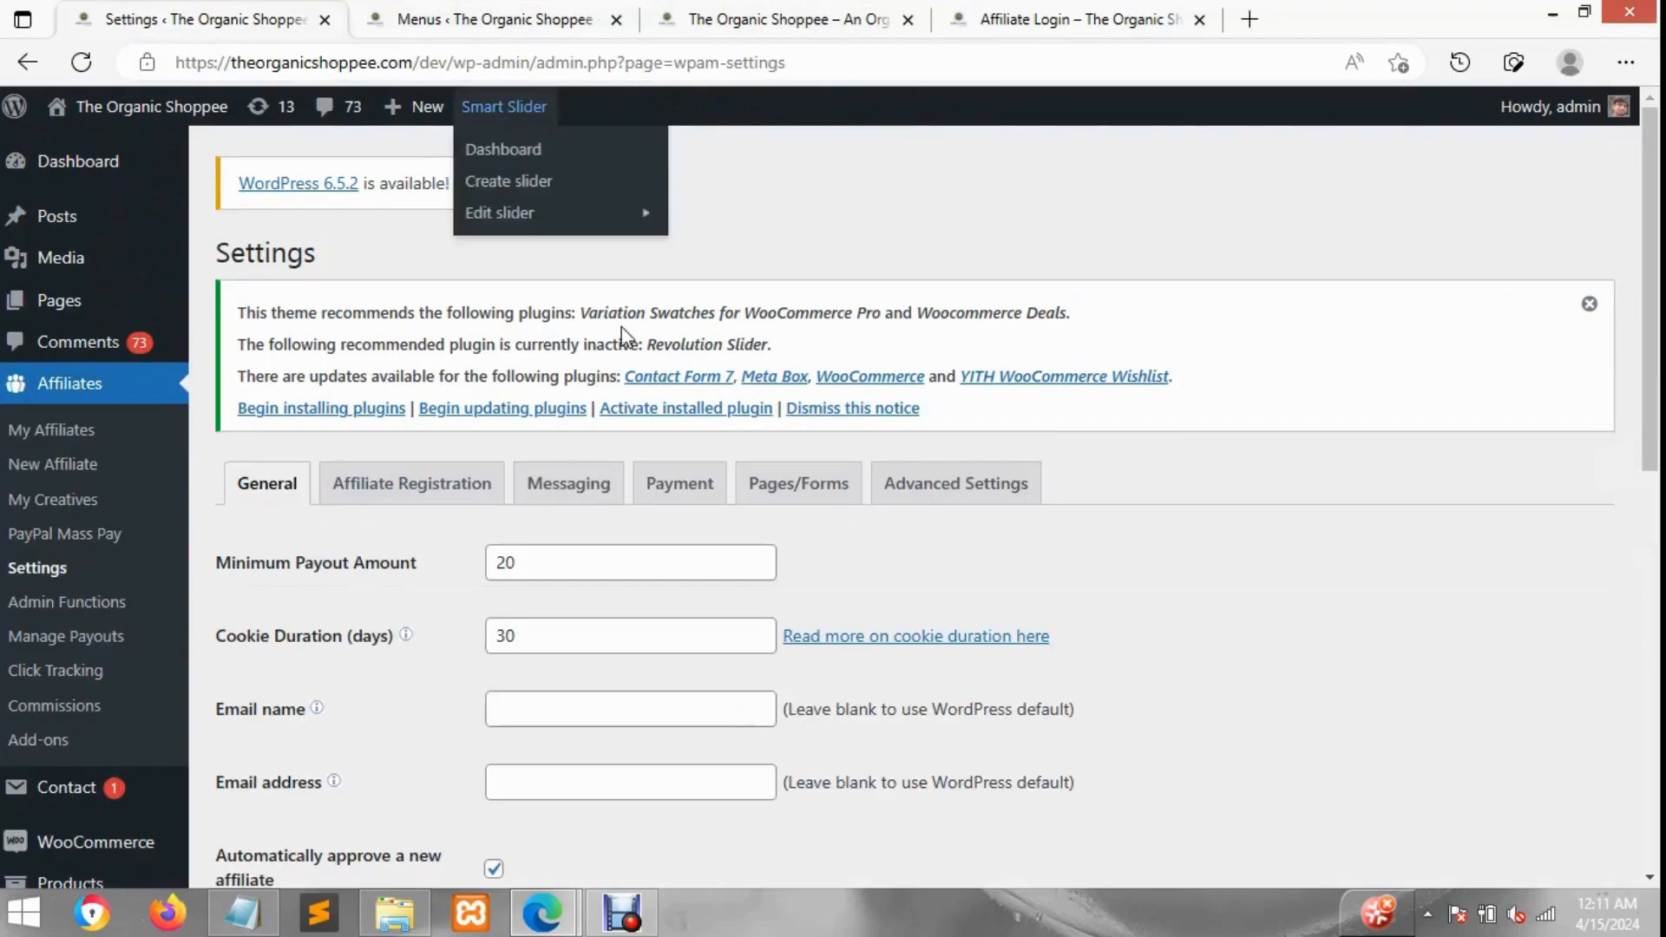
{"action": "scroll", "coordinate": [122, 520], "scroll_direction": "down", "scroll_amount": 10}
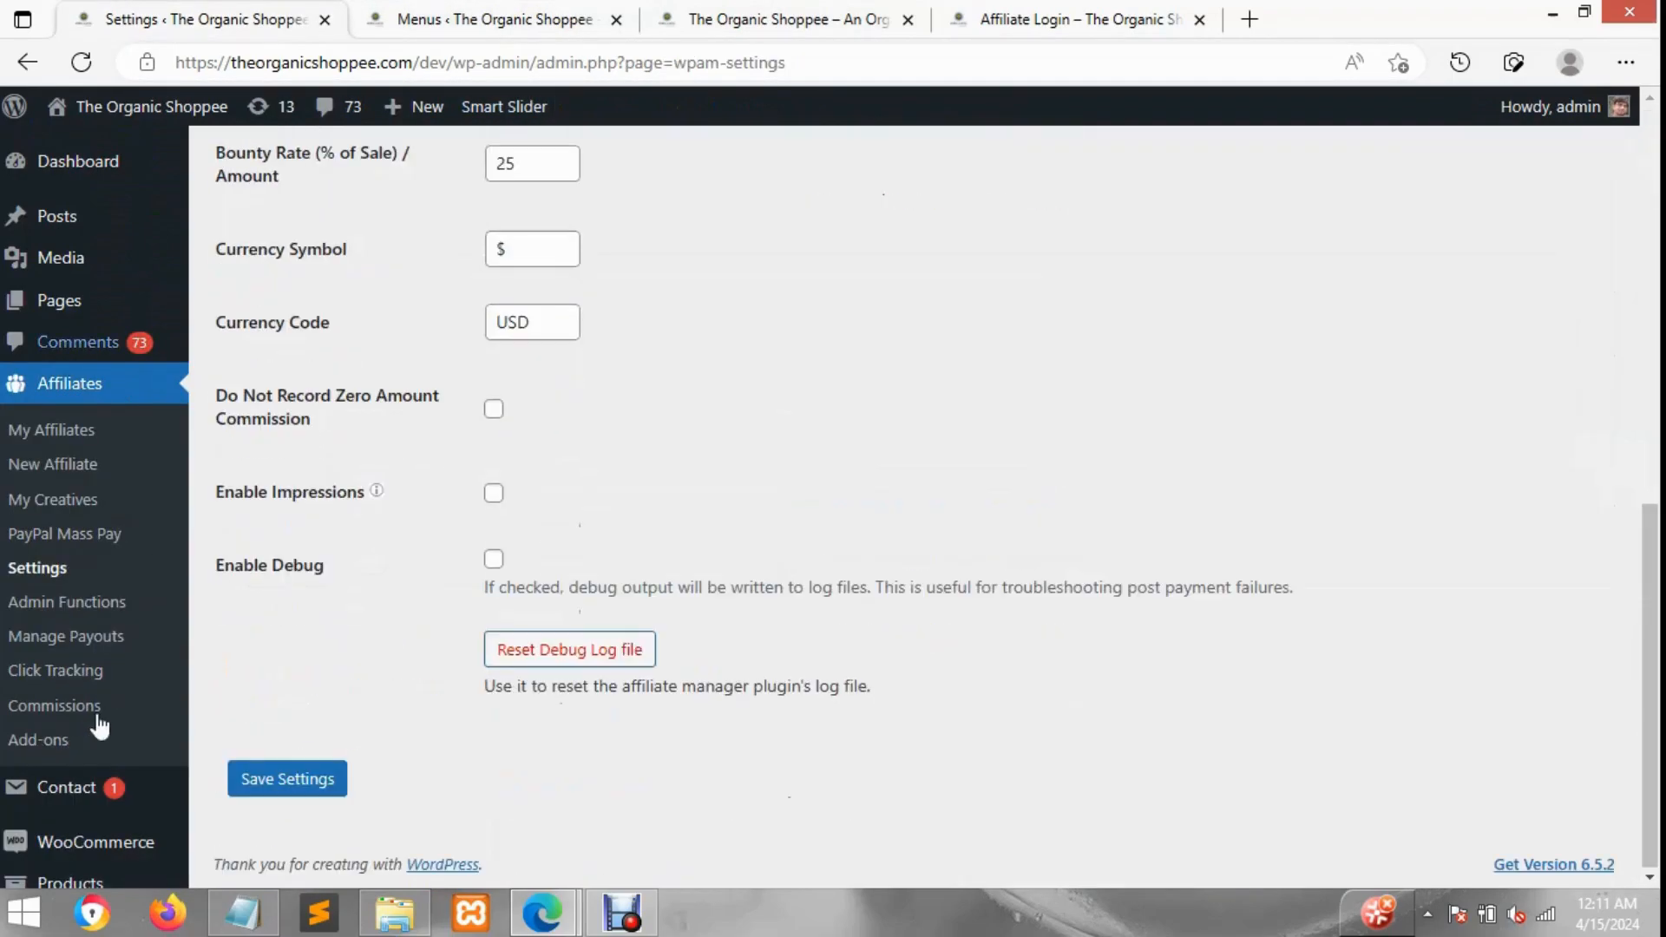
{"action": "scroll", "coordinate": [257, 435], "scroll_direction": "up", "scroll_amount": 5}
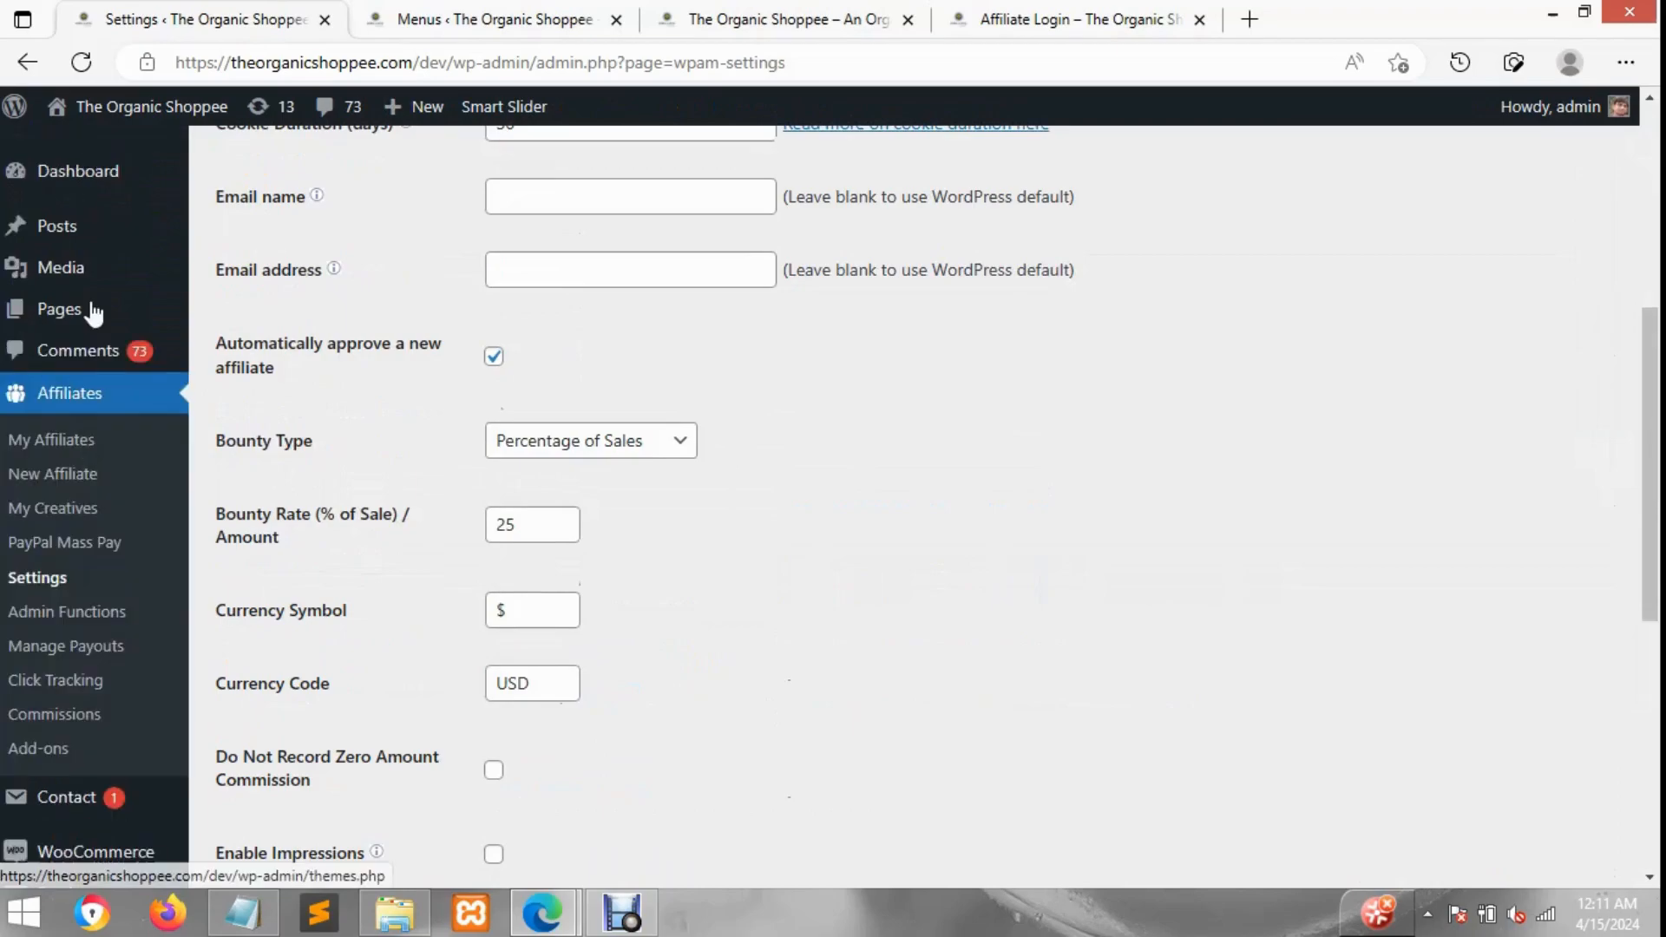
{"action": "scroll", "coordinate": [108, 486], "scroll_direction": "up", "scroll_amount": 3}
{"action": "scroll", "coordinate": [101, 436], "scroll_direction": "down", "scroll_amount": 7}
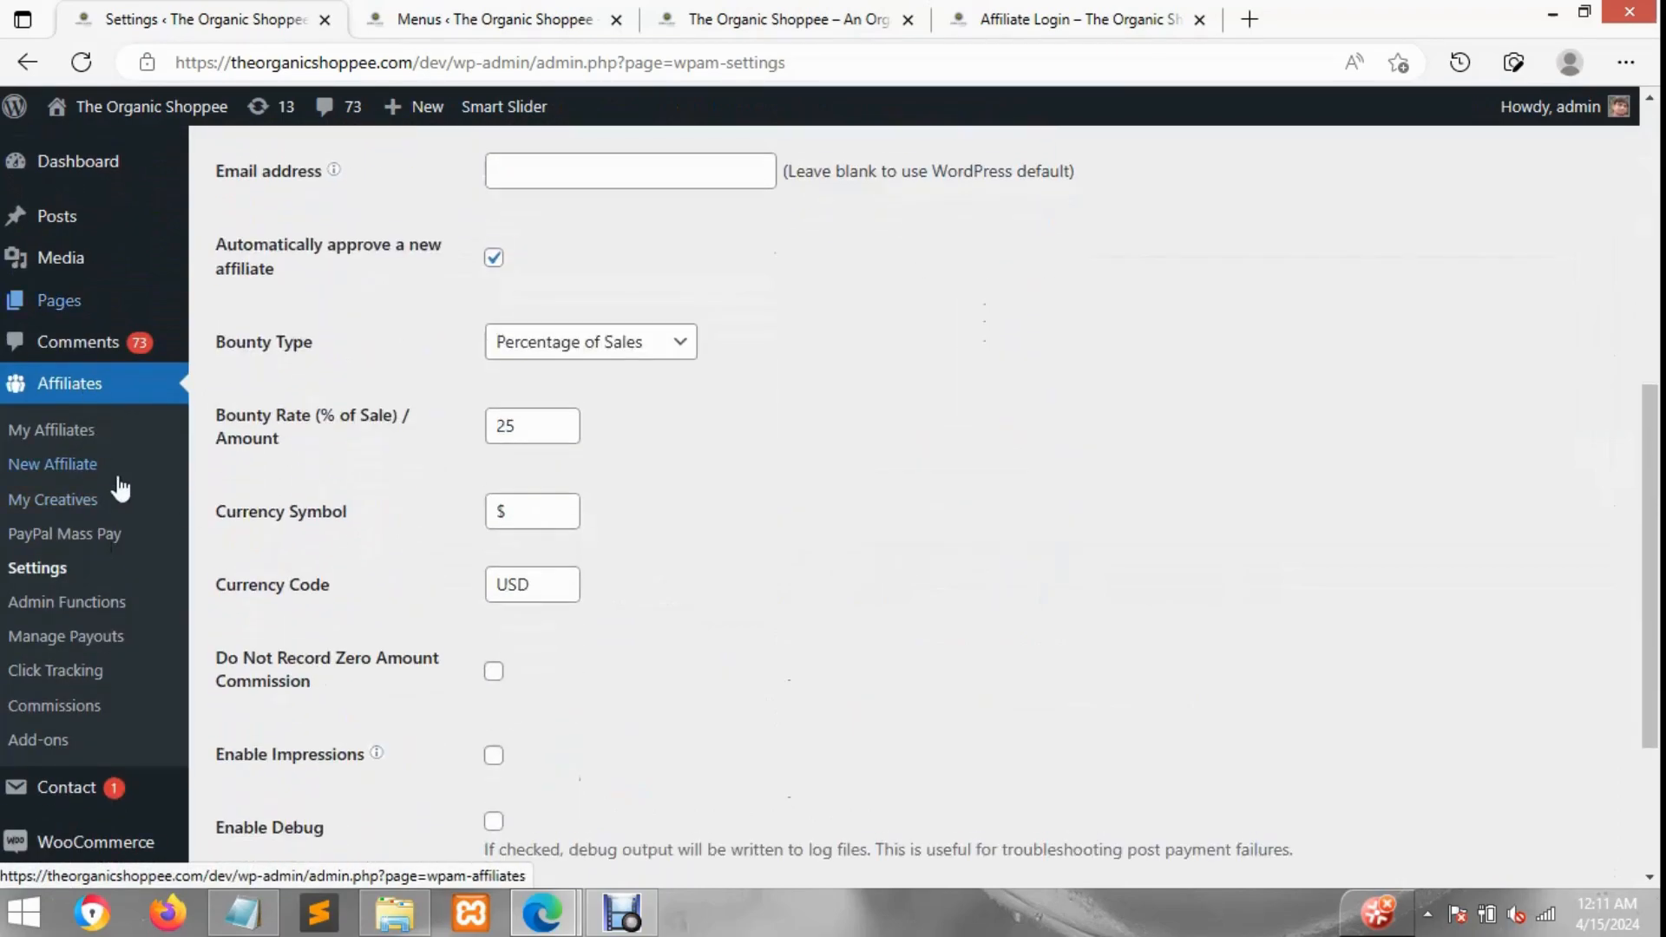
{"action": "scroll", "coordinate": [178, 370], "scroll_direction": "up", "scroll_amount": 10}
{"action": "scroll", "coordinate": [152, 760], "scroll_direction": "down", "scroll_amount": 4}
{"action": "scroll", "coordinate": [151, 761], "scroll_direction": "down", "scroll_amount": 4}
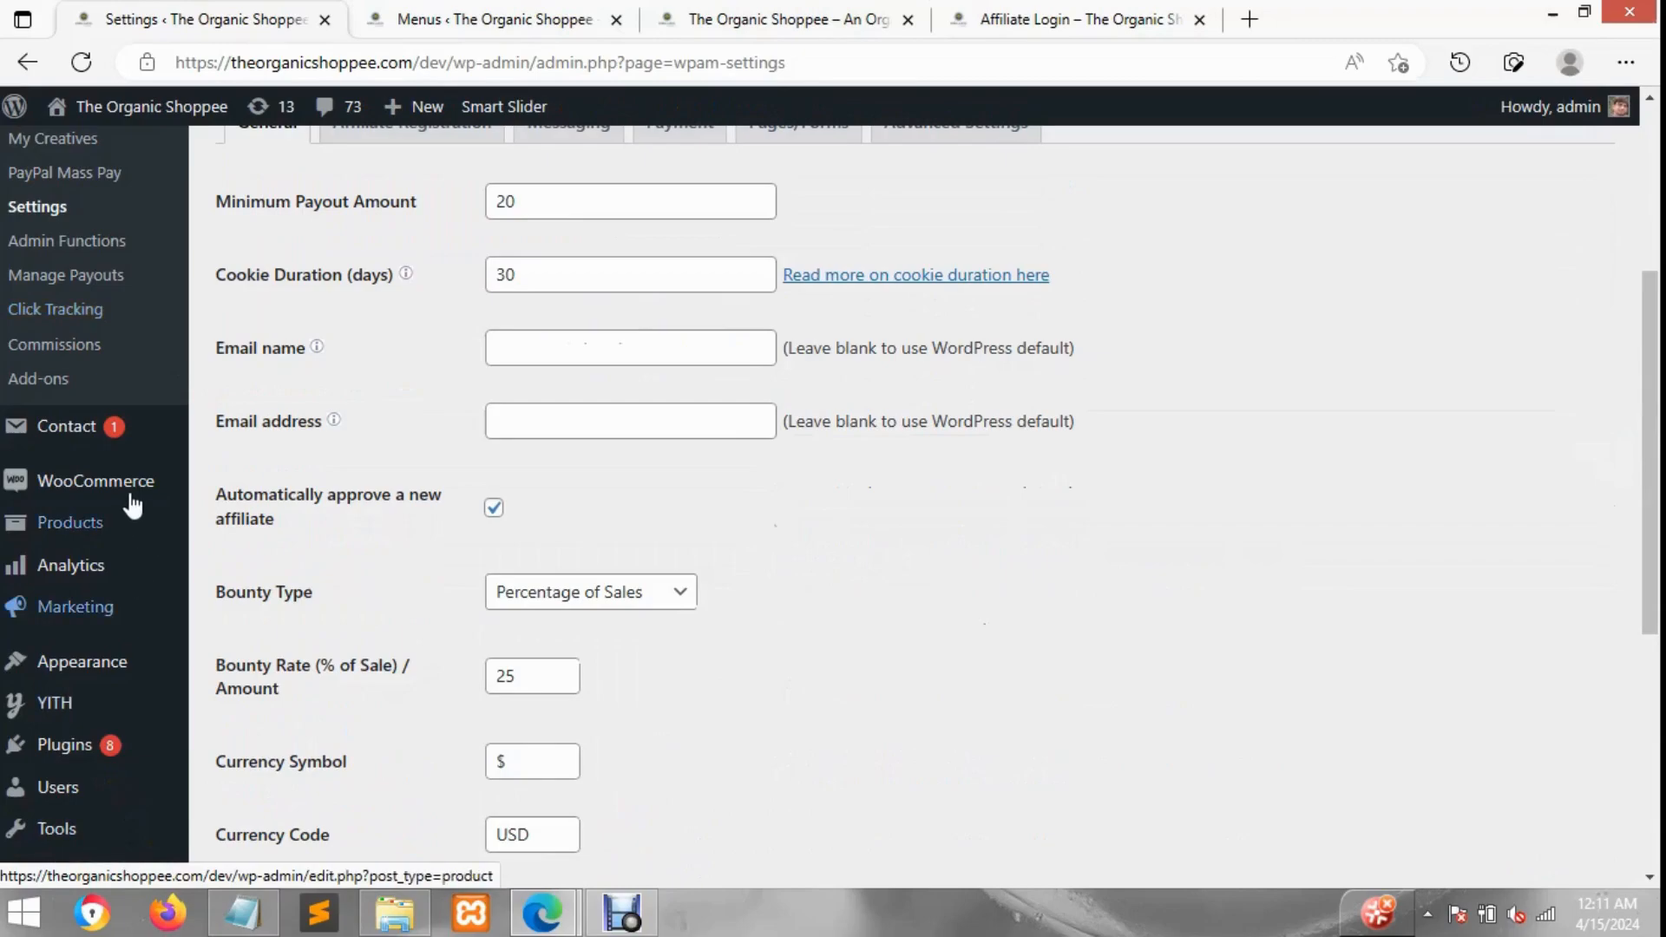
Step: Open the WooCommerce product categories page and browse the list of categories
{"action": "mouse_move", "coordinate": [132, 502]}
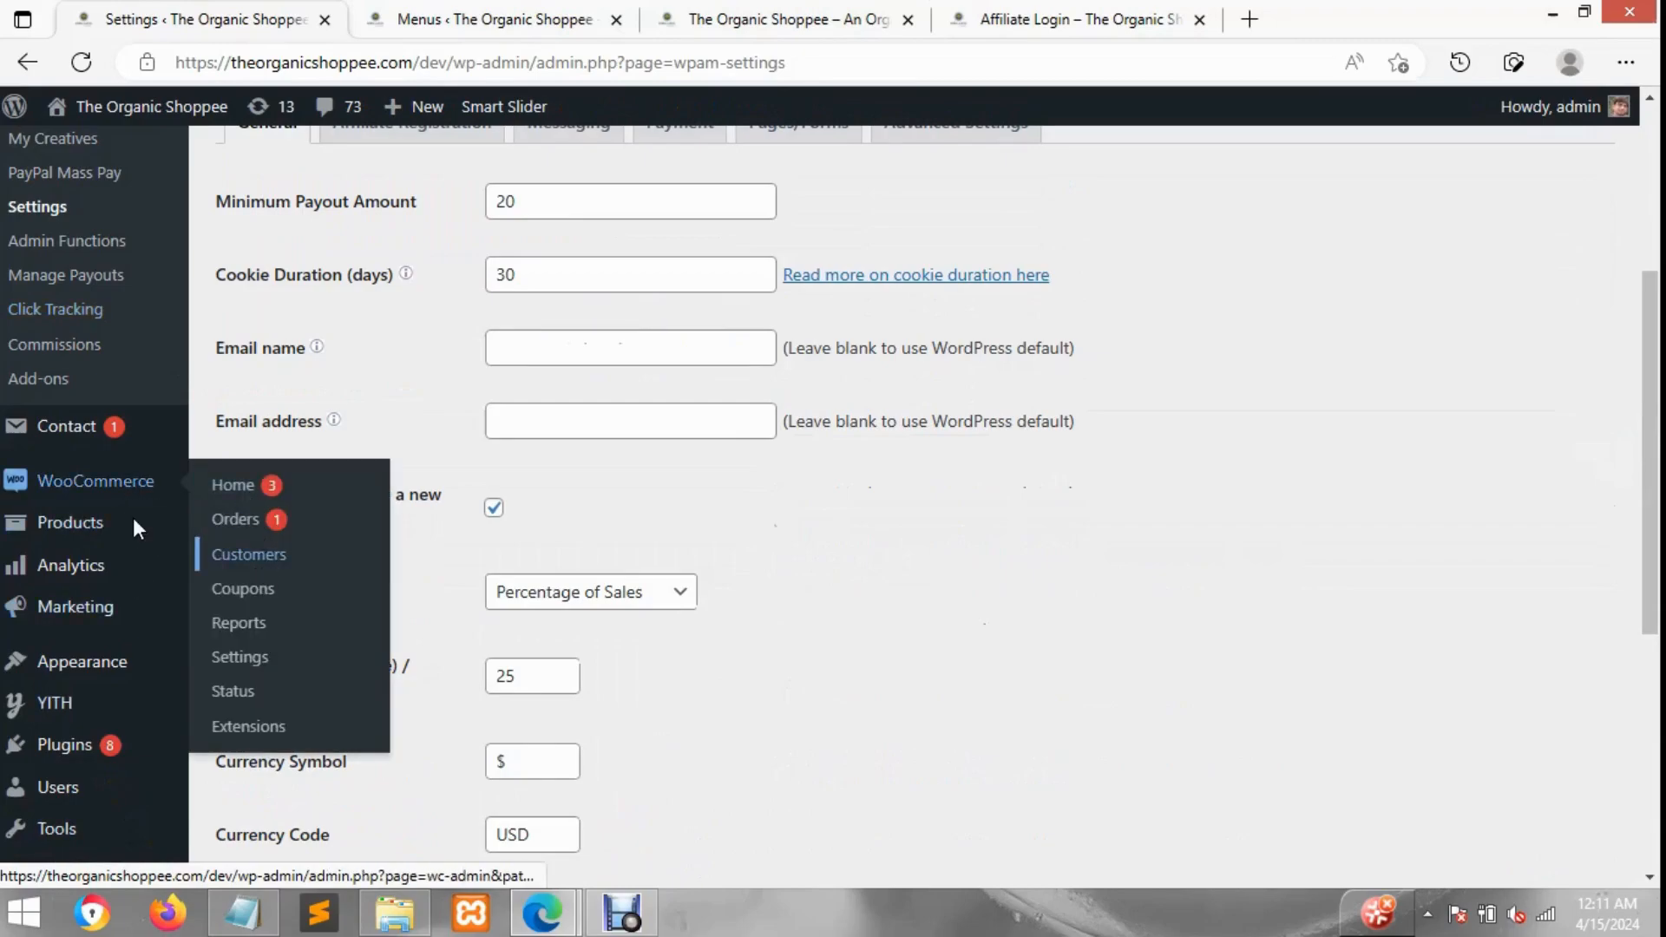
{"action": "mouse_move", "coordinate": [136, 538]}
{"action": "left_click", "coordinate": [277, 597]}
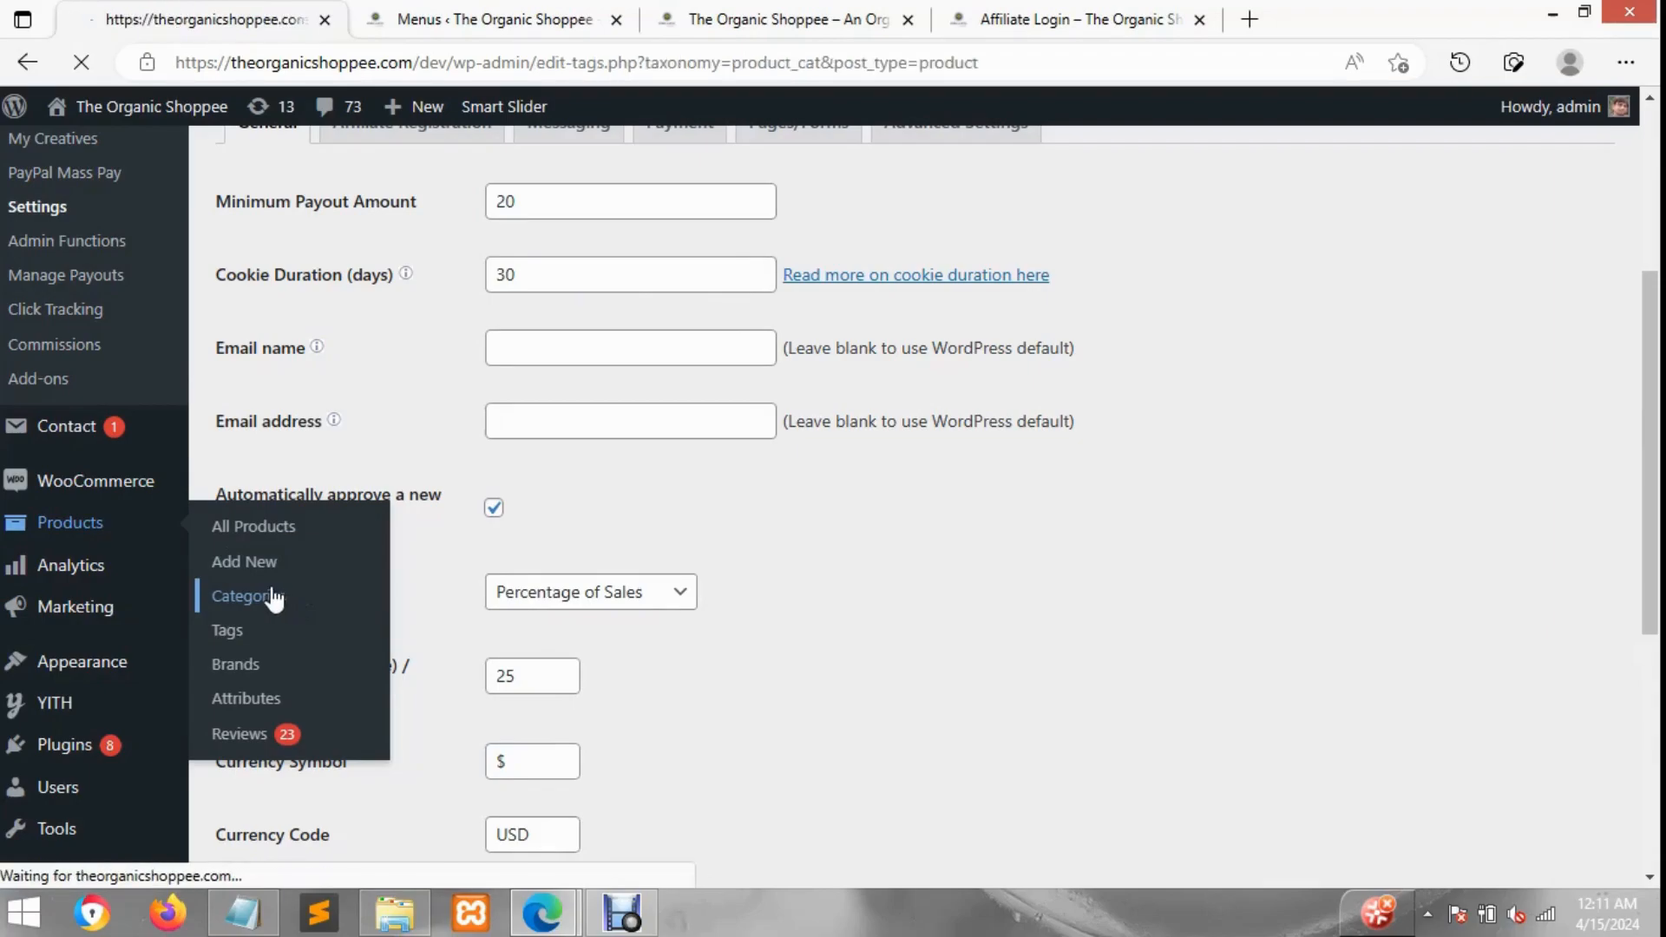
{"action": "left_click", "coordinate": [529, 11]}
{"action": "left_click", "coordinate": [895, 21]}
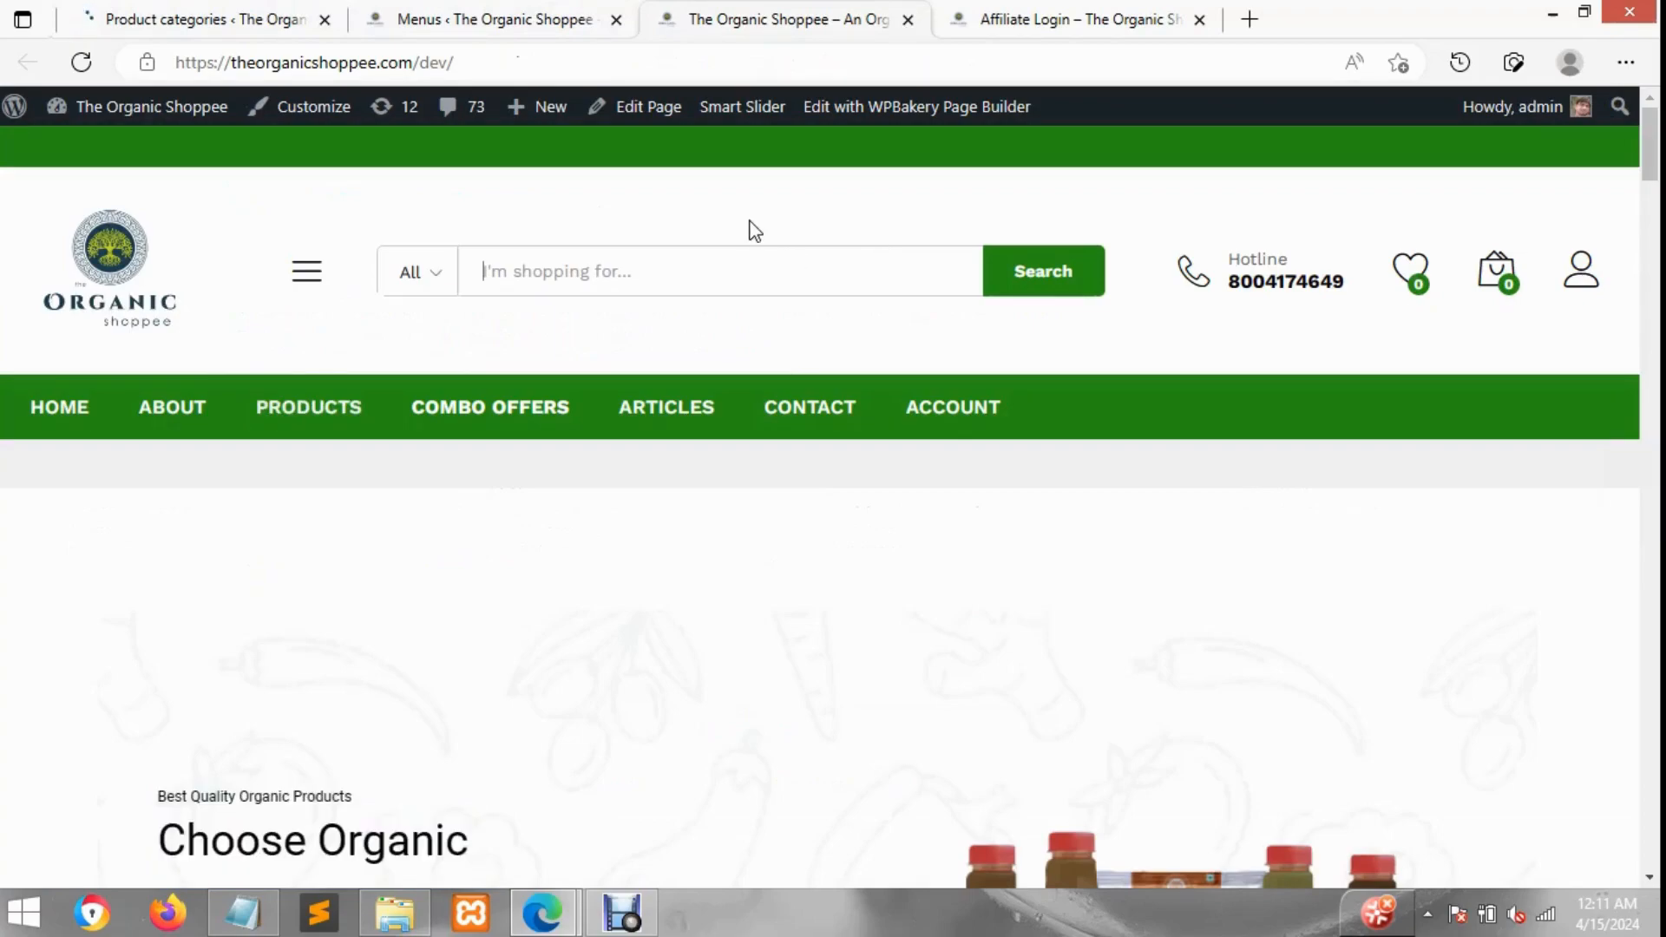
{"action": "left_click", "coordinate": [182, 12]}
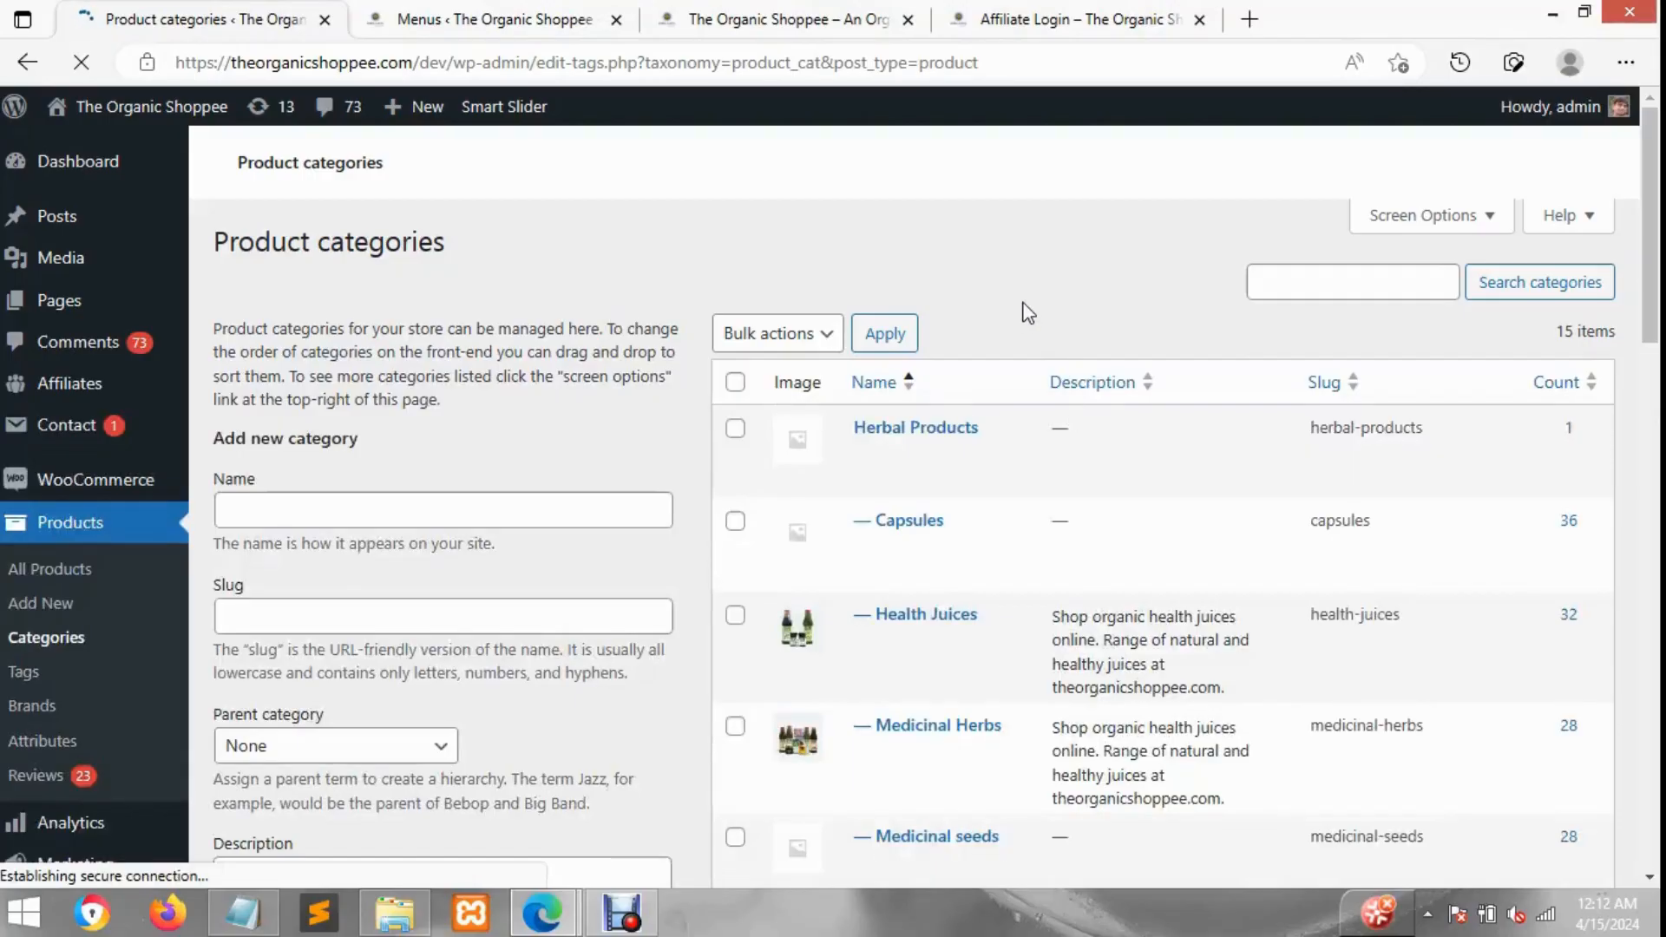
{"action": "scroll", "coordinate": [911, 390], "scroll_direction": "down", "scroll_amount": 1}
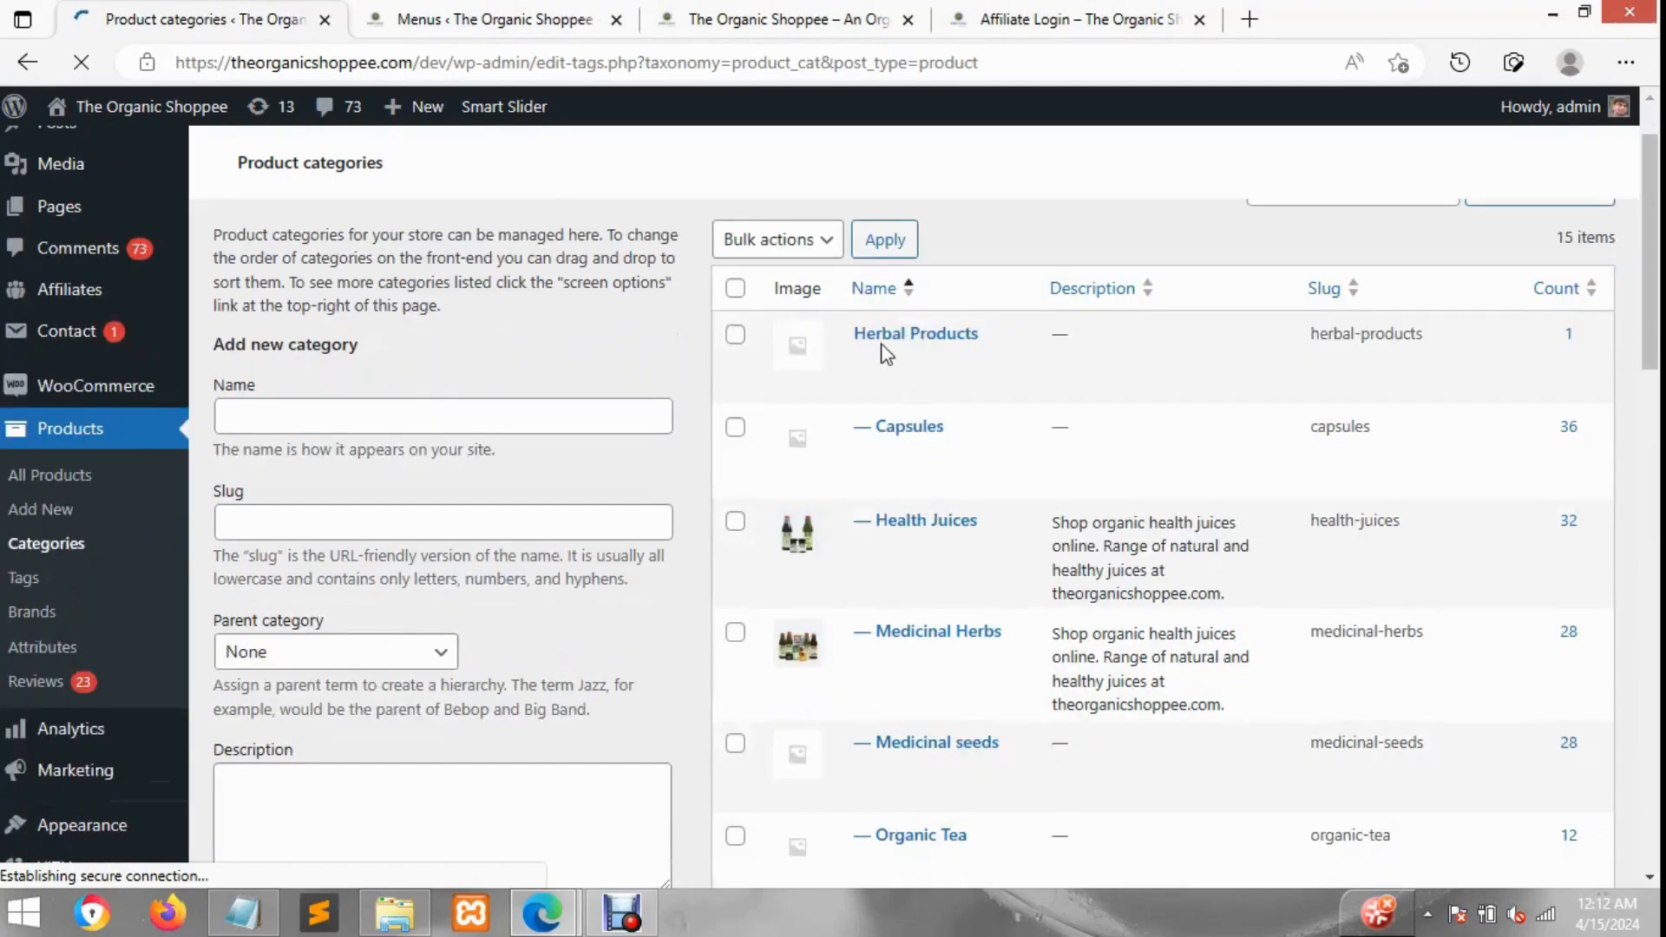
{"action": "scroll", "coordinate": [894, 347], "scroll_direction": "down", "scroll_amount": 1}
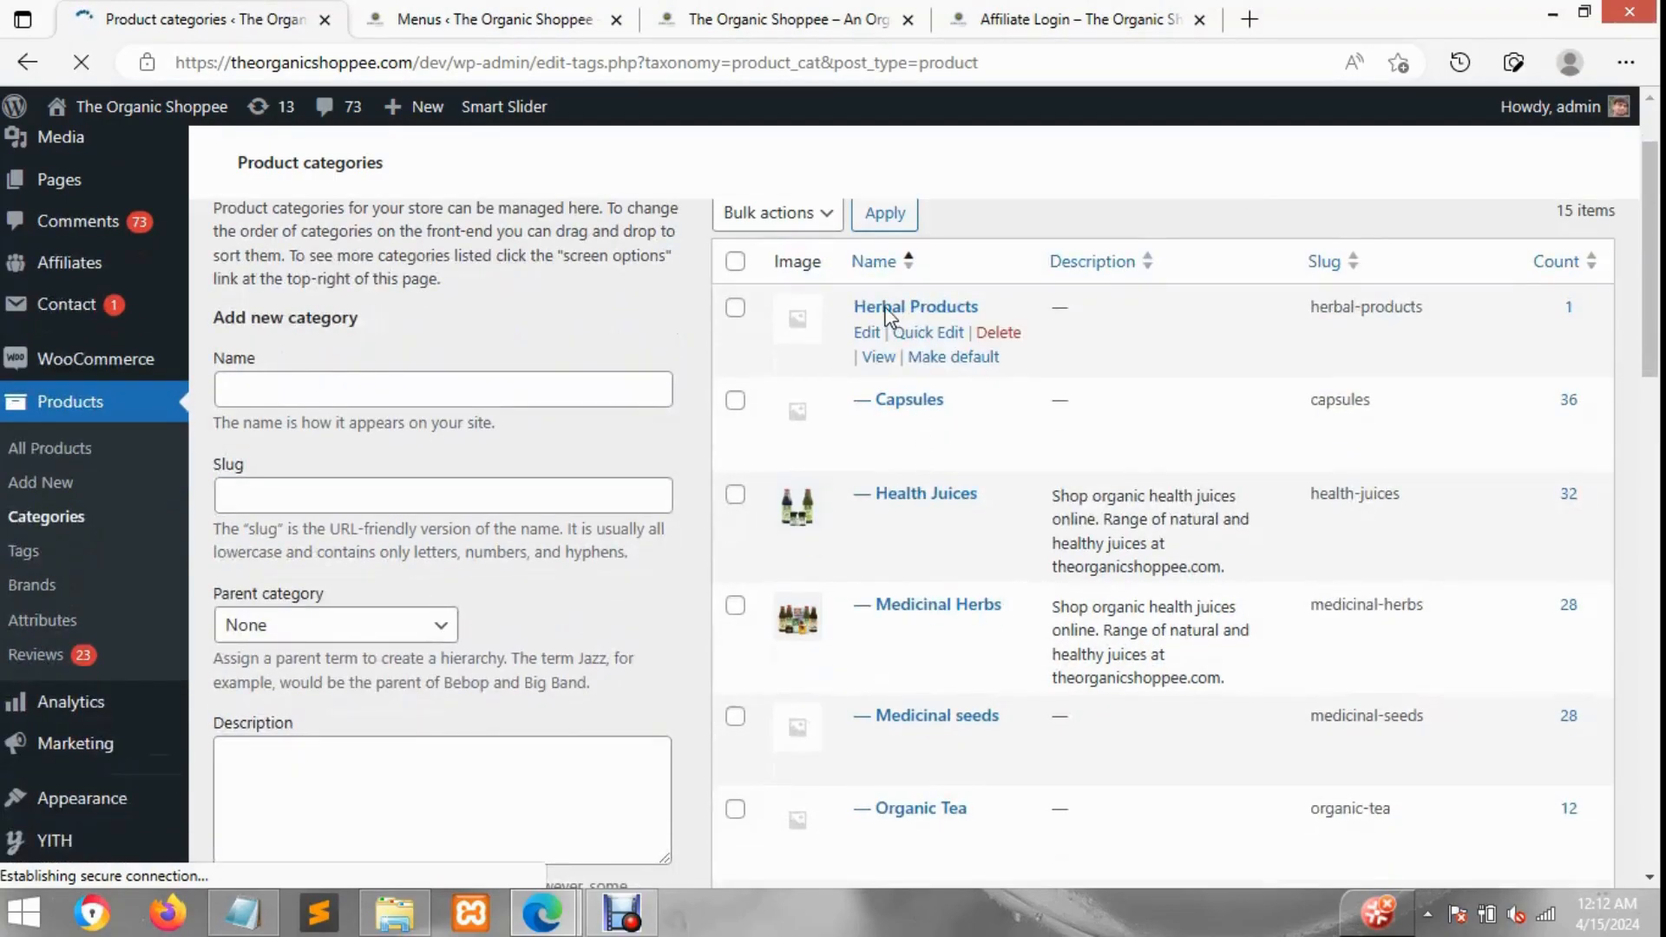
{"action": "scroll", "coordinate": [922, 409], "scroll_direction": "down", "scroll_amount": 3}
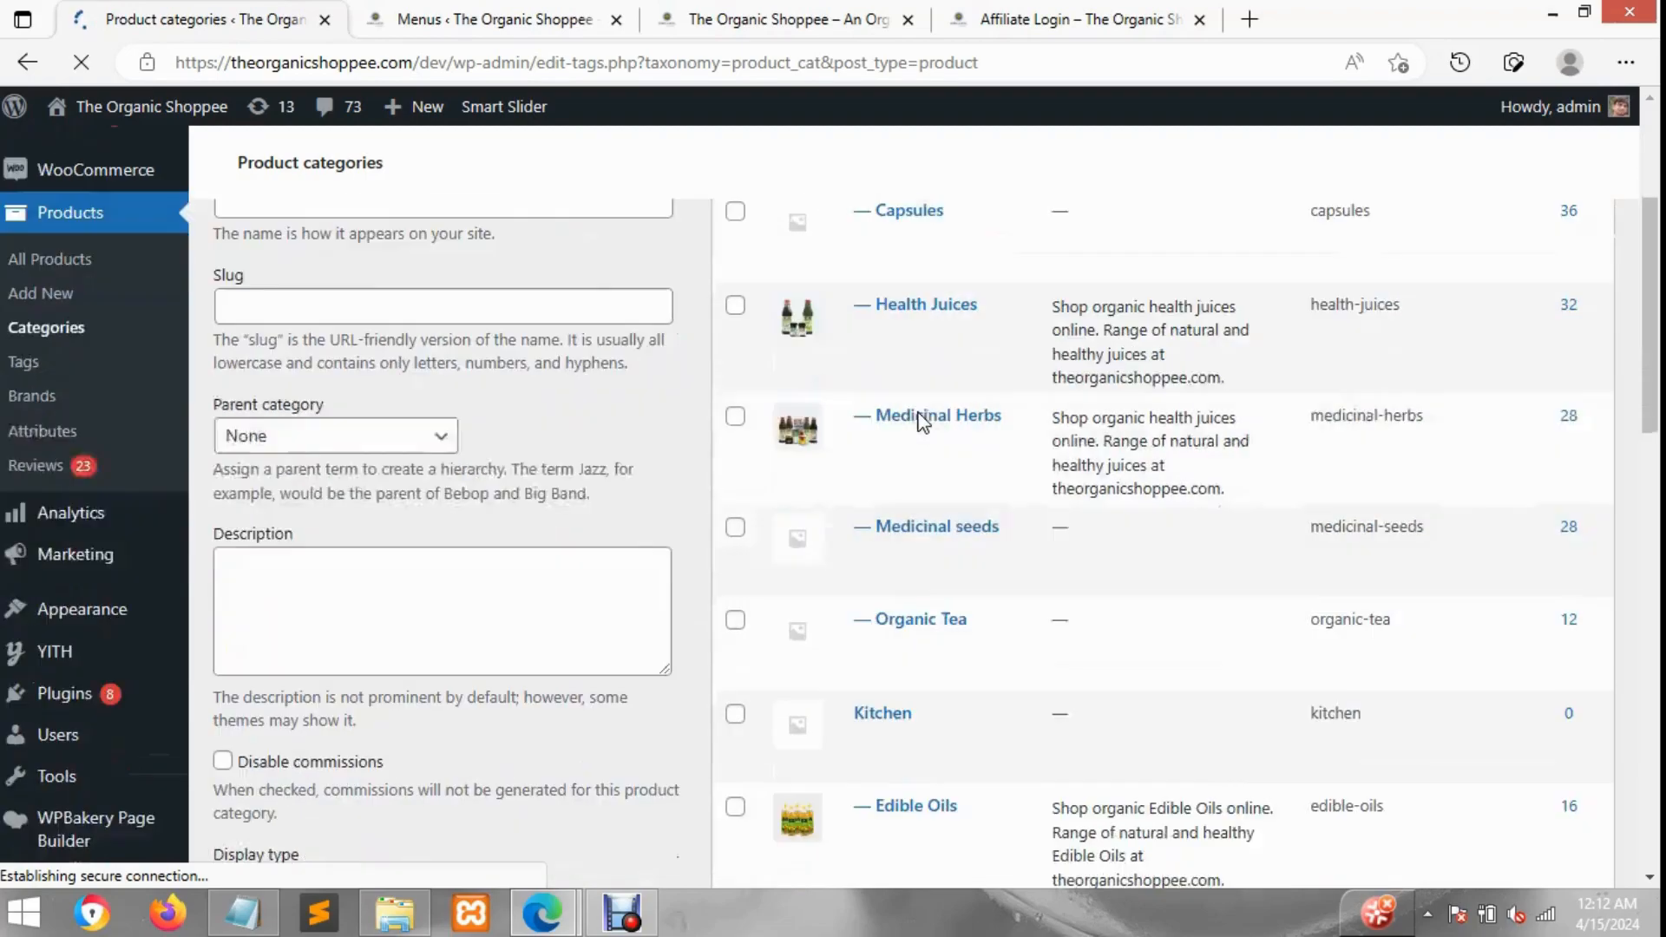
{"action": "scroll", "coordinate": [919, 620], "scroll_direction": "down", "scroll_amount": 1}
{"action": "scroll", "coordinate": [887, 566], "scroll_direction": "down", "scroll_amount": 1}
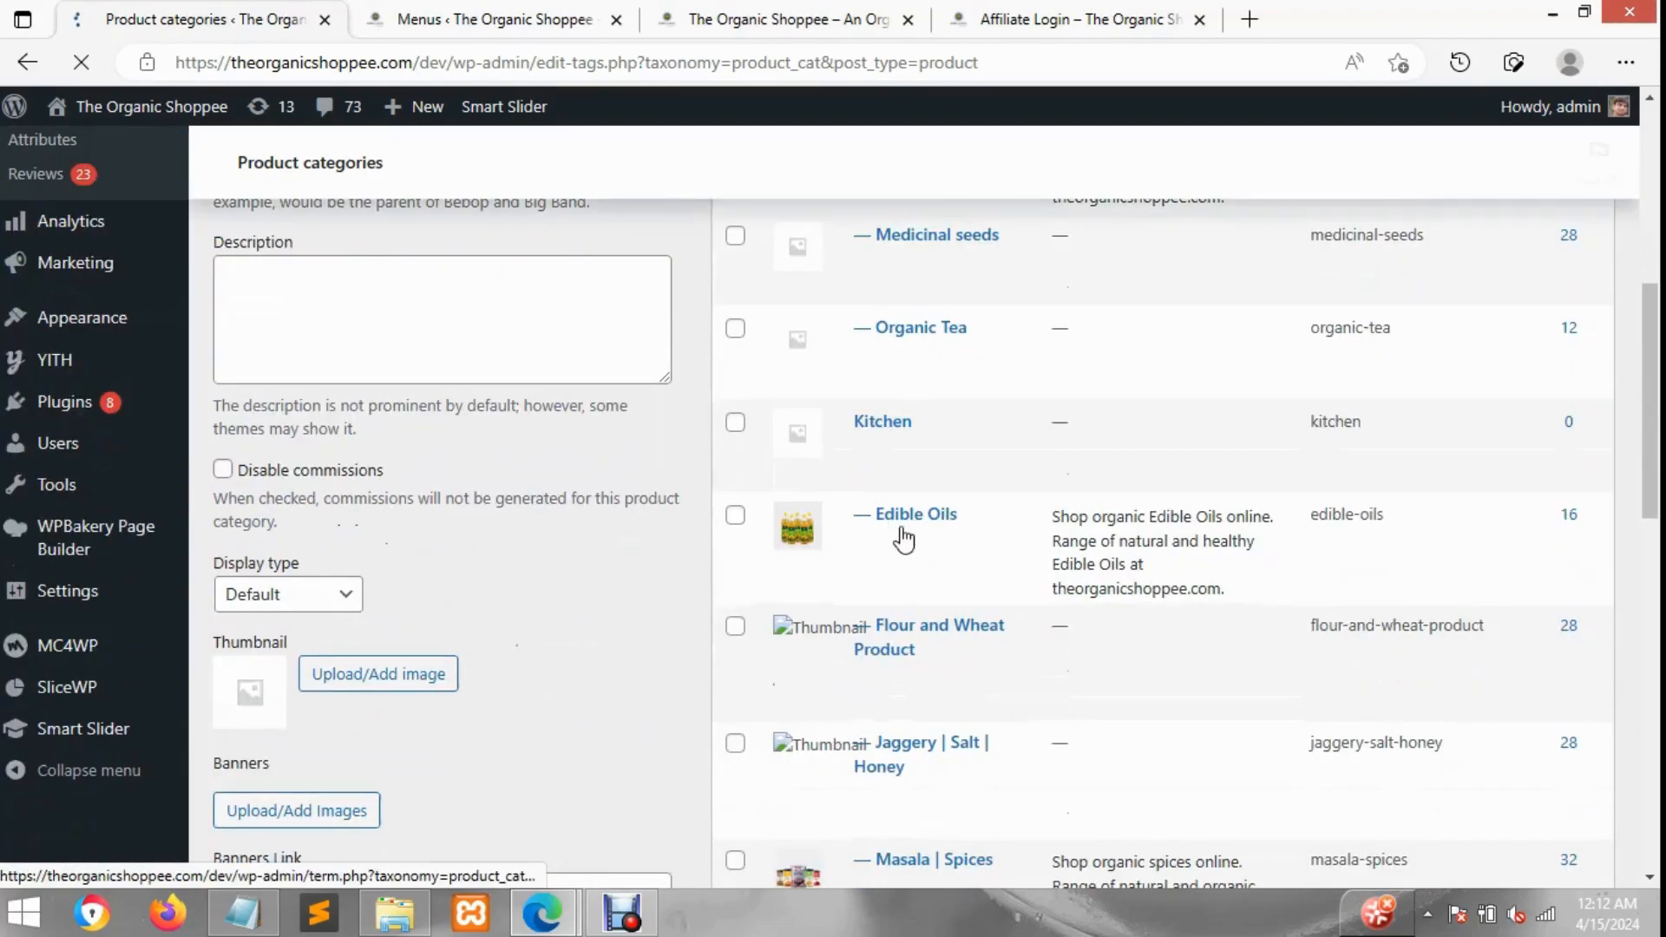
{"action": "scroll", "coordinate": [898, 537], "scroll_direction": "down", "scroll_amount": 1}
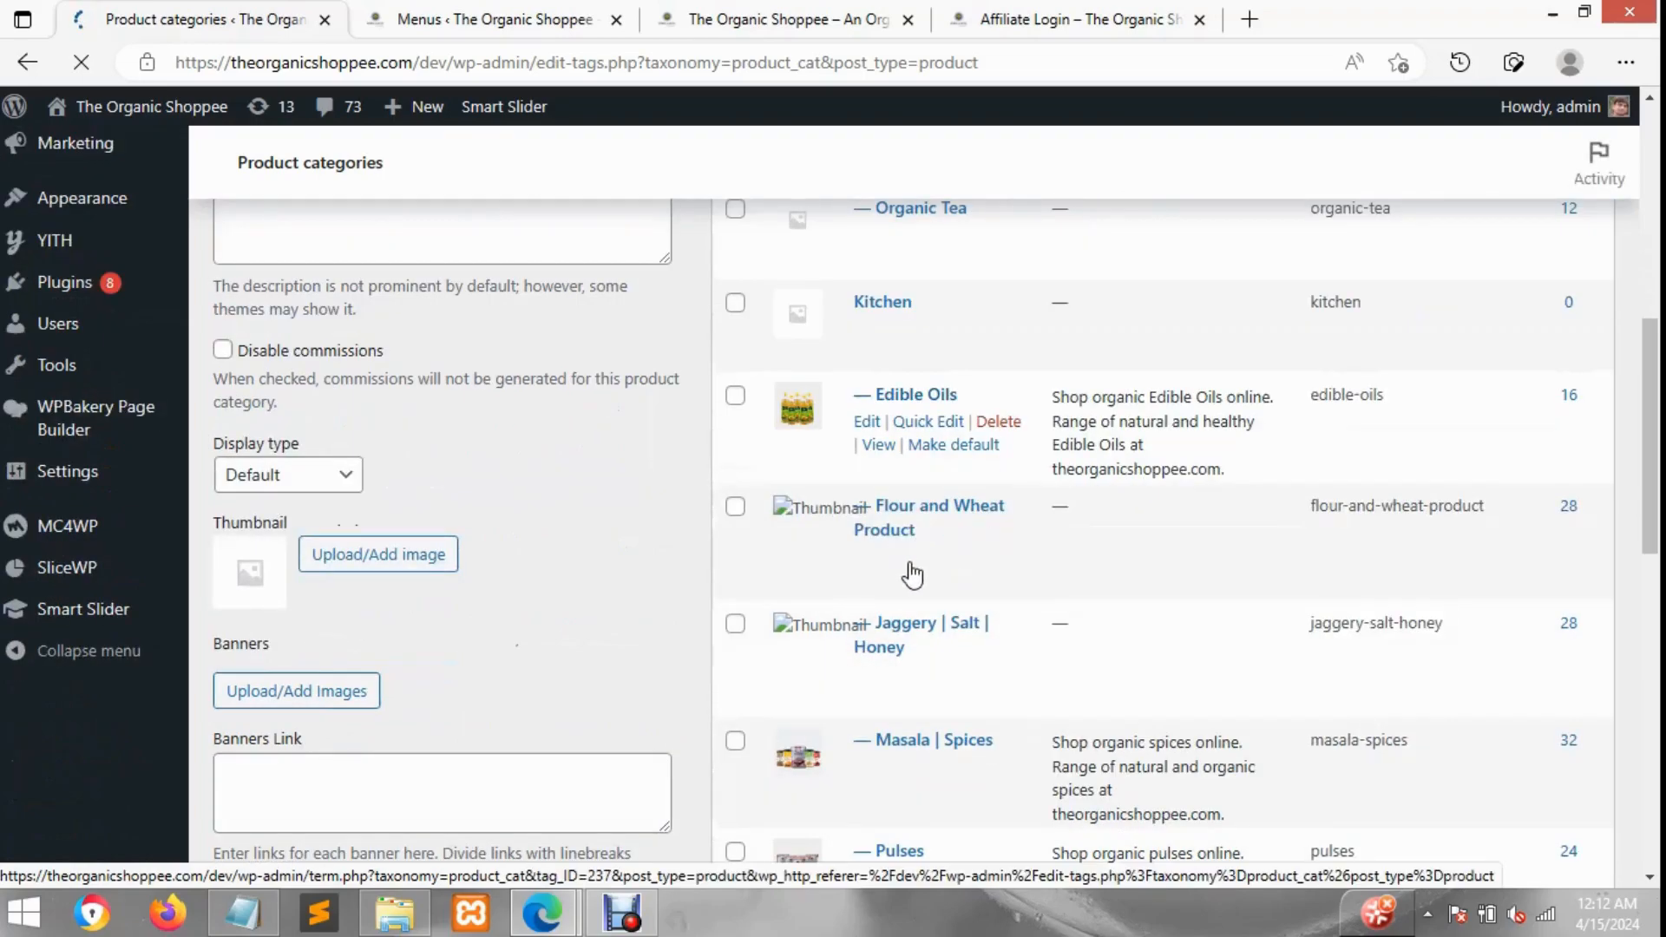
{"action": "scroll", "coordinate": [915, 572], "scroll_direction": "down", "scroll_amount": 4}
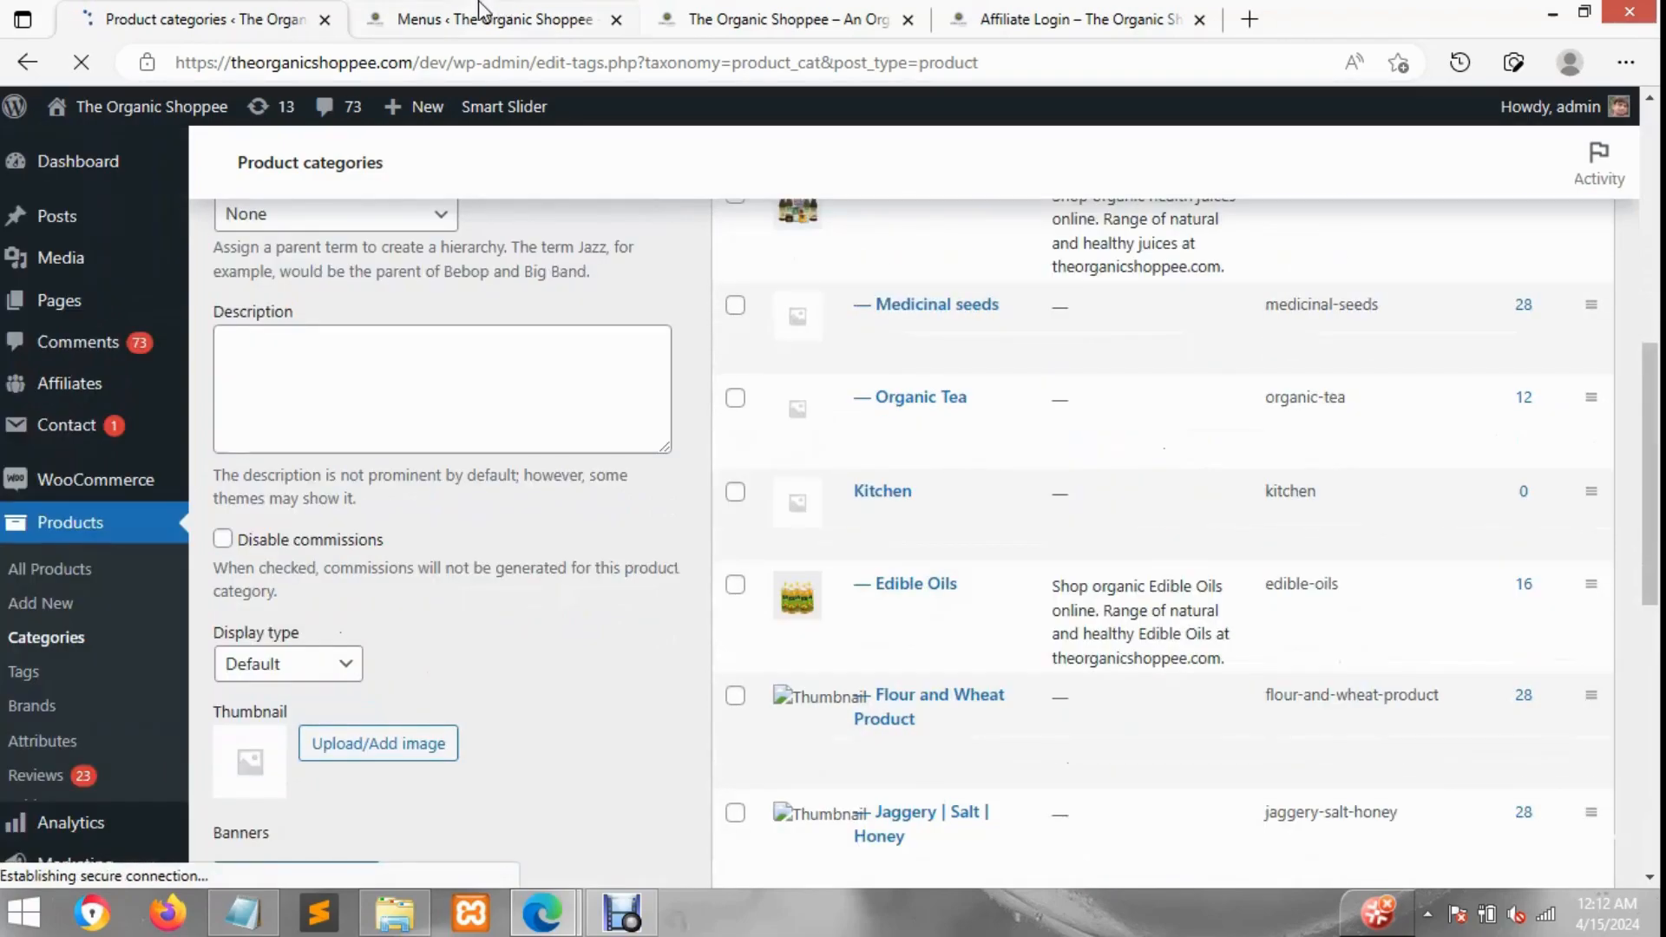
Step: Try to create the Header Main Menu with the Primary Menu display location
{"action": "left_click", "coordinate": [481, 14]}
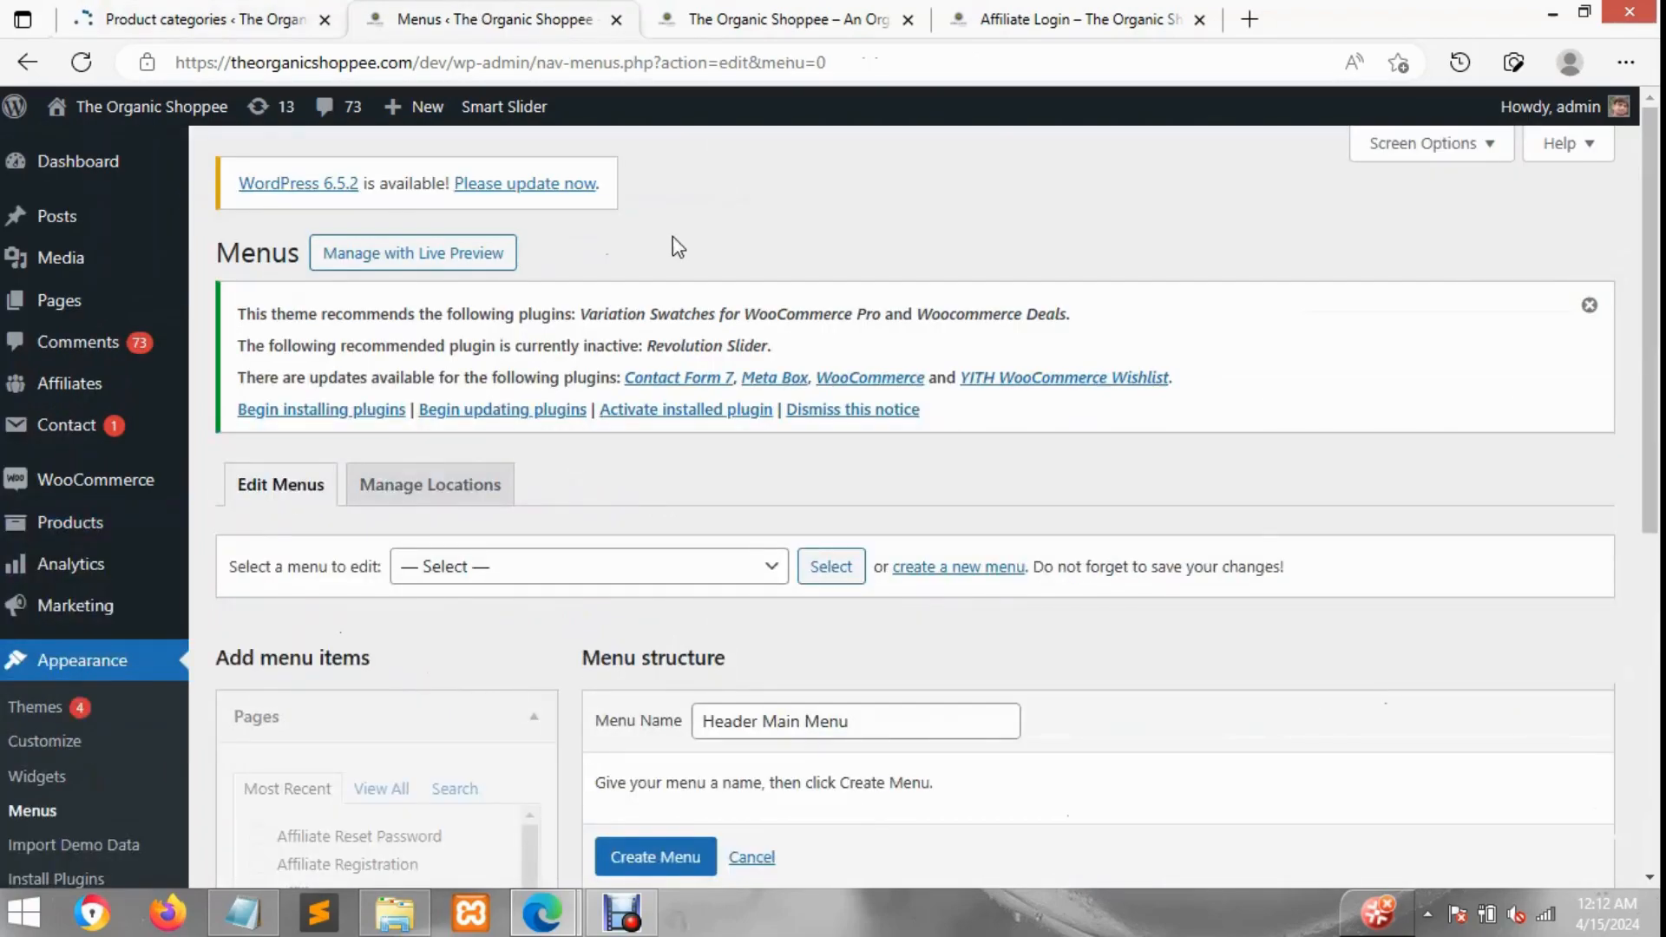
{"action": "scroll", "coordinate": [48, 777], "scroll_direction": "down", "scroll_amount": 1}
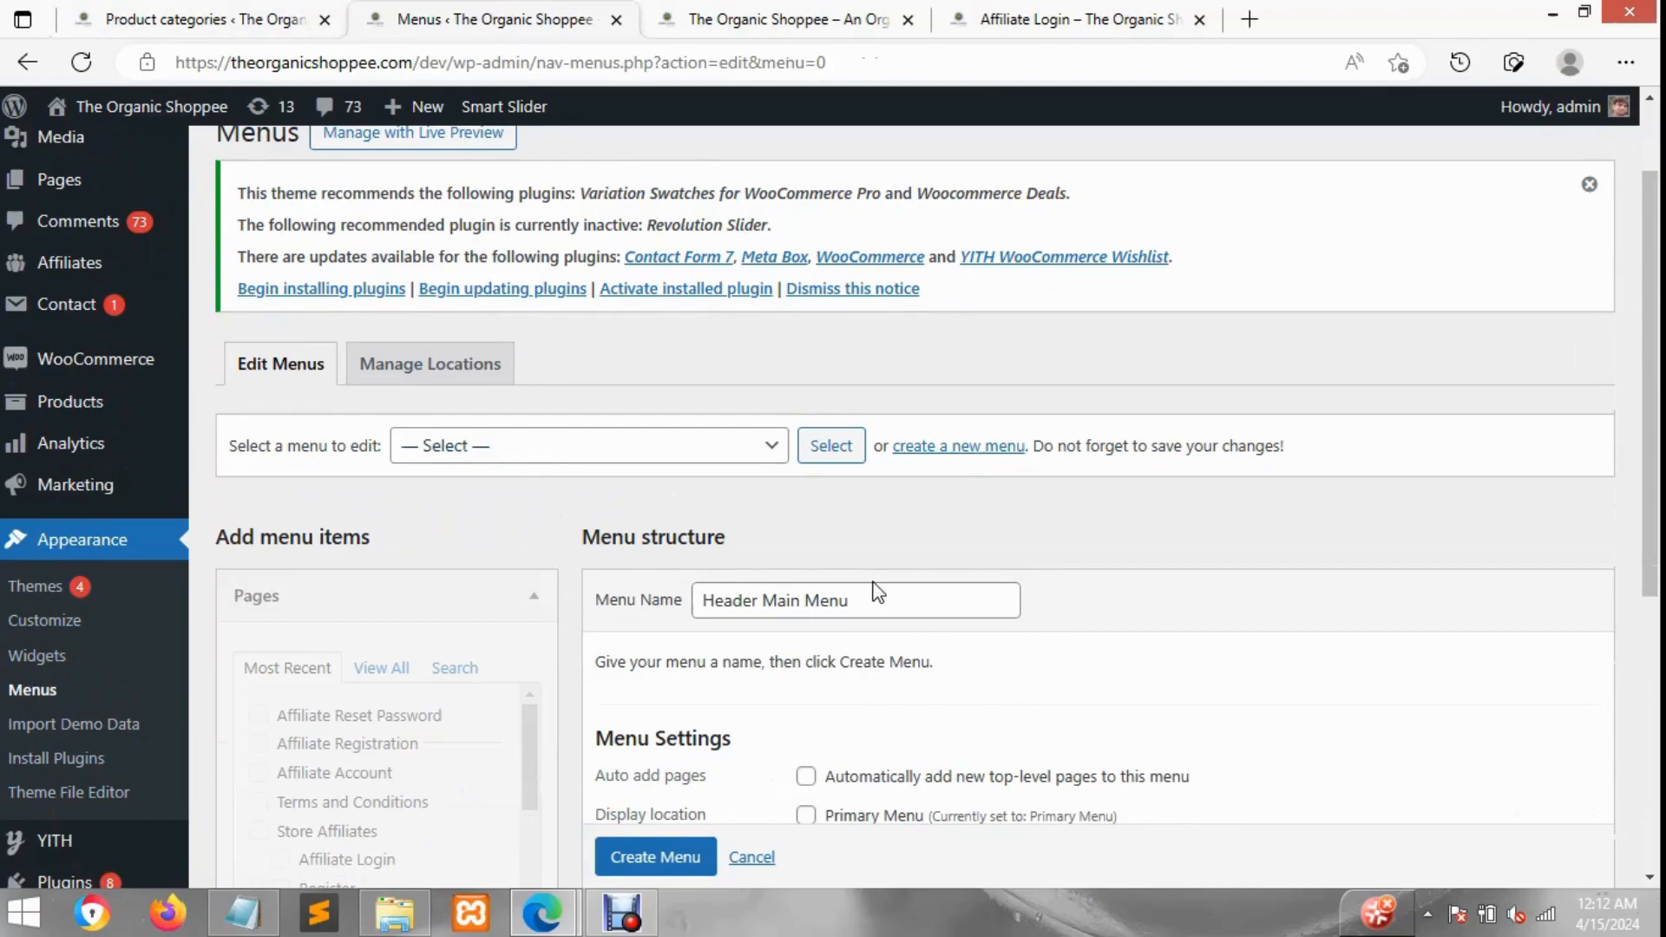
{"action": "scroll", "coordinate": [1215, 617], "scroll_direction": "down", "scroll_amount": 2}
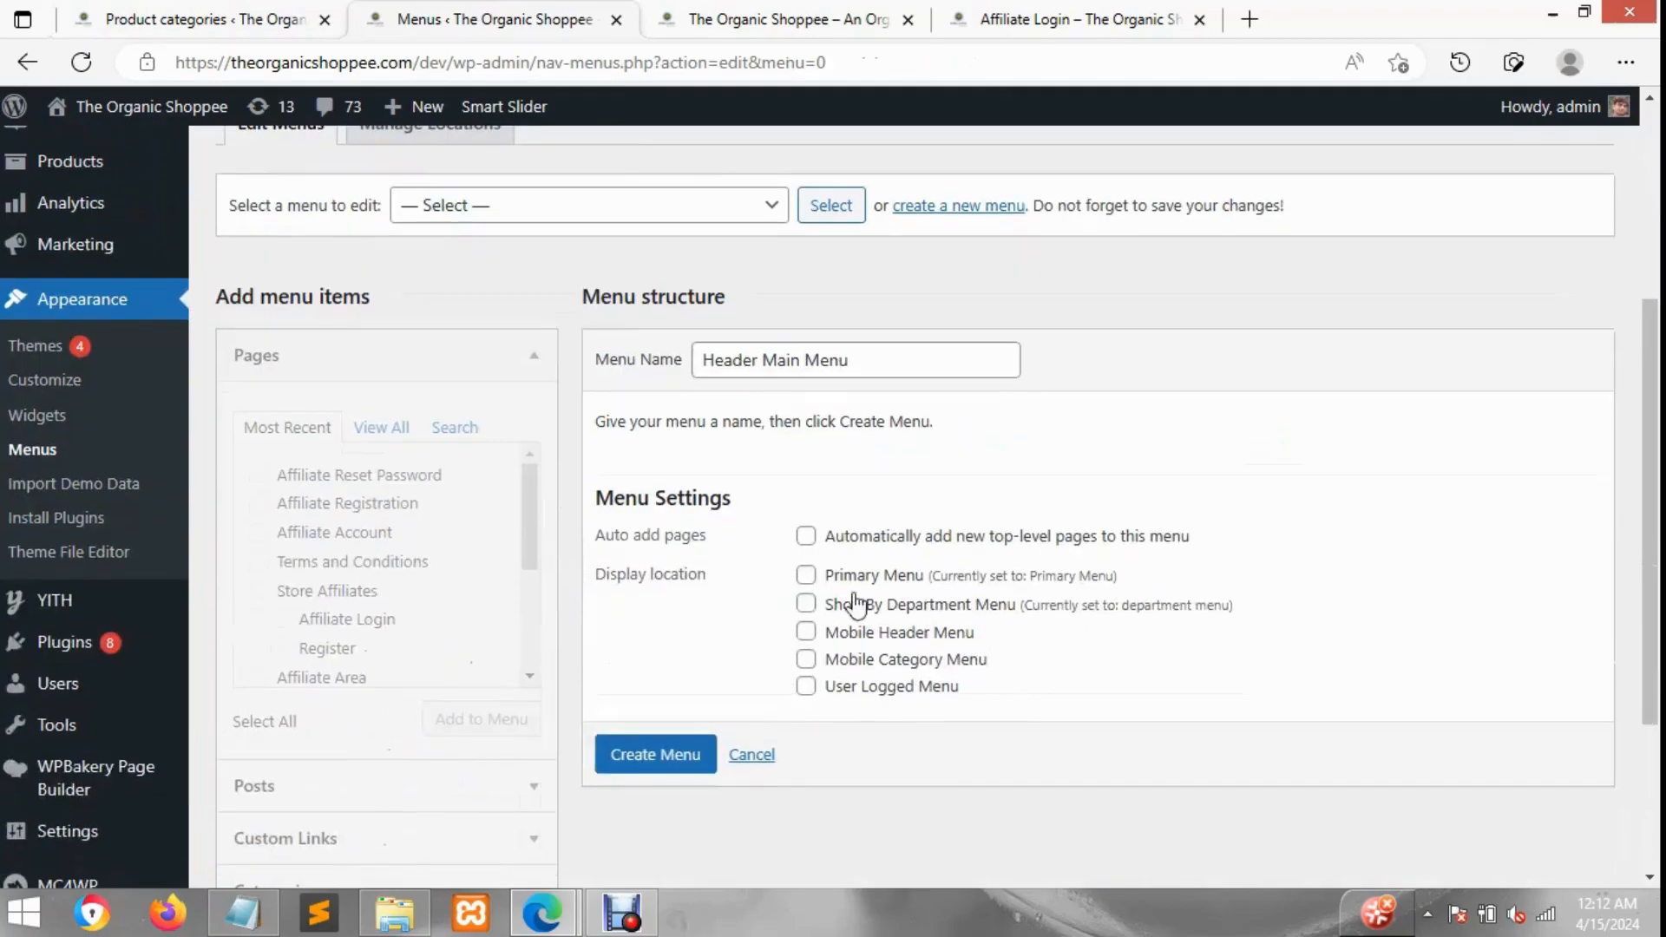
{"action": "left_click", "coordinate": [806, 575]}
{"action": "left_click", "coordinate": [665, 757]}
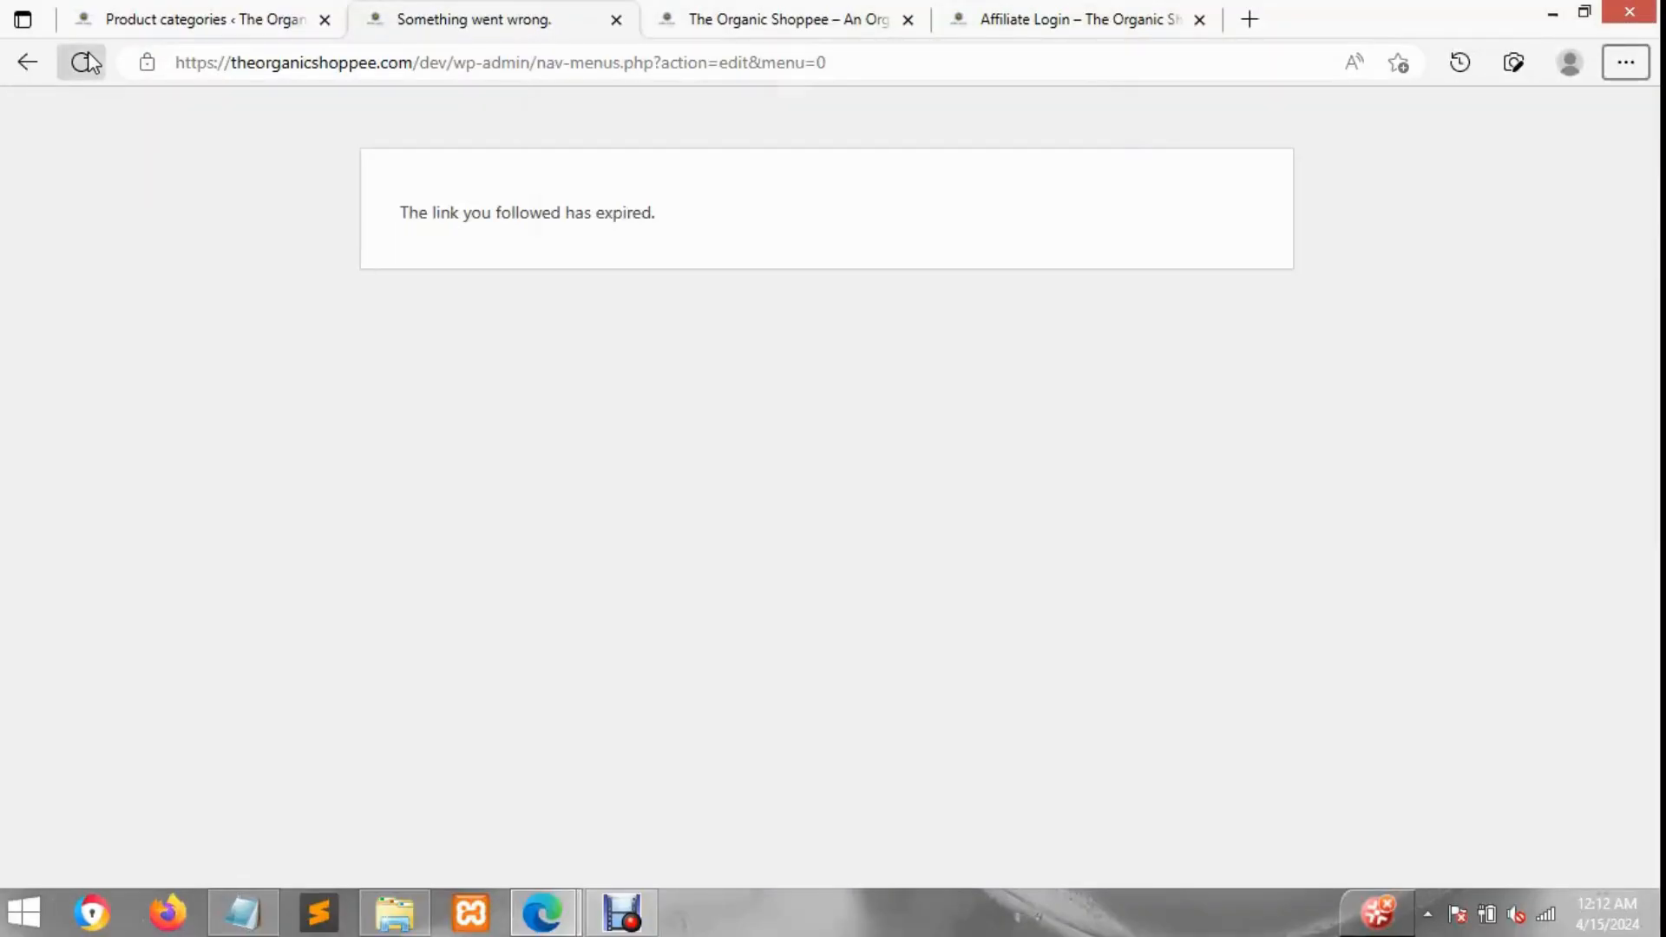
Step: Reload the menus page and create the Header Main Menu assigned to the Primary Menu location
{"action": "left_click", "coordinate": [83, 63]}
{"action": "left_click", "coordinate": [942, 231]}
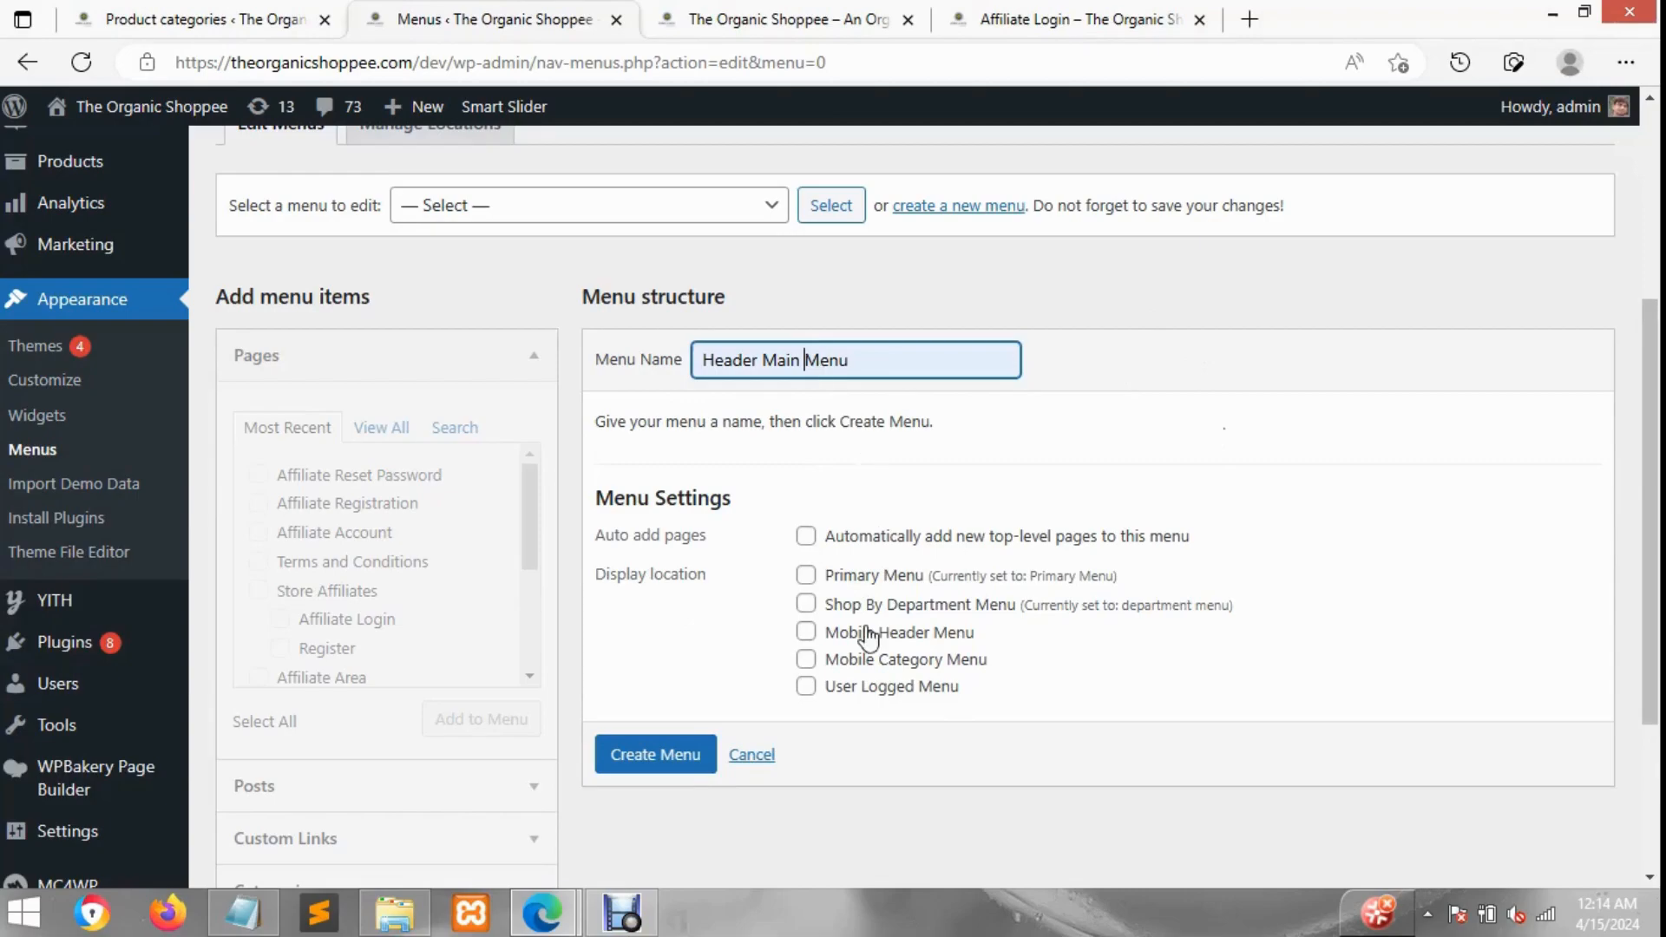
{"action": "left_click", "coordinate": [806, 575]}
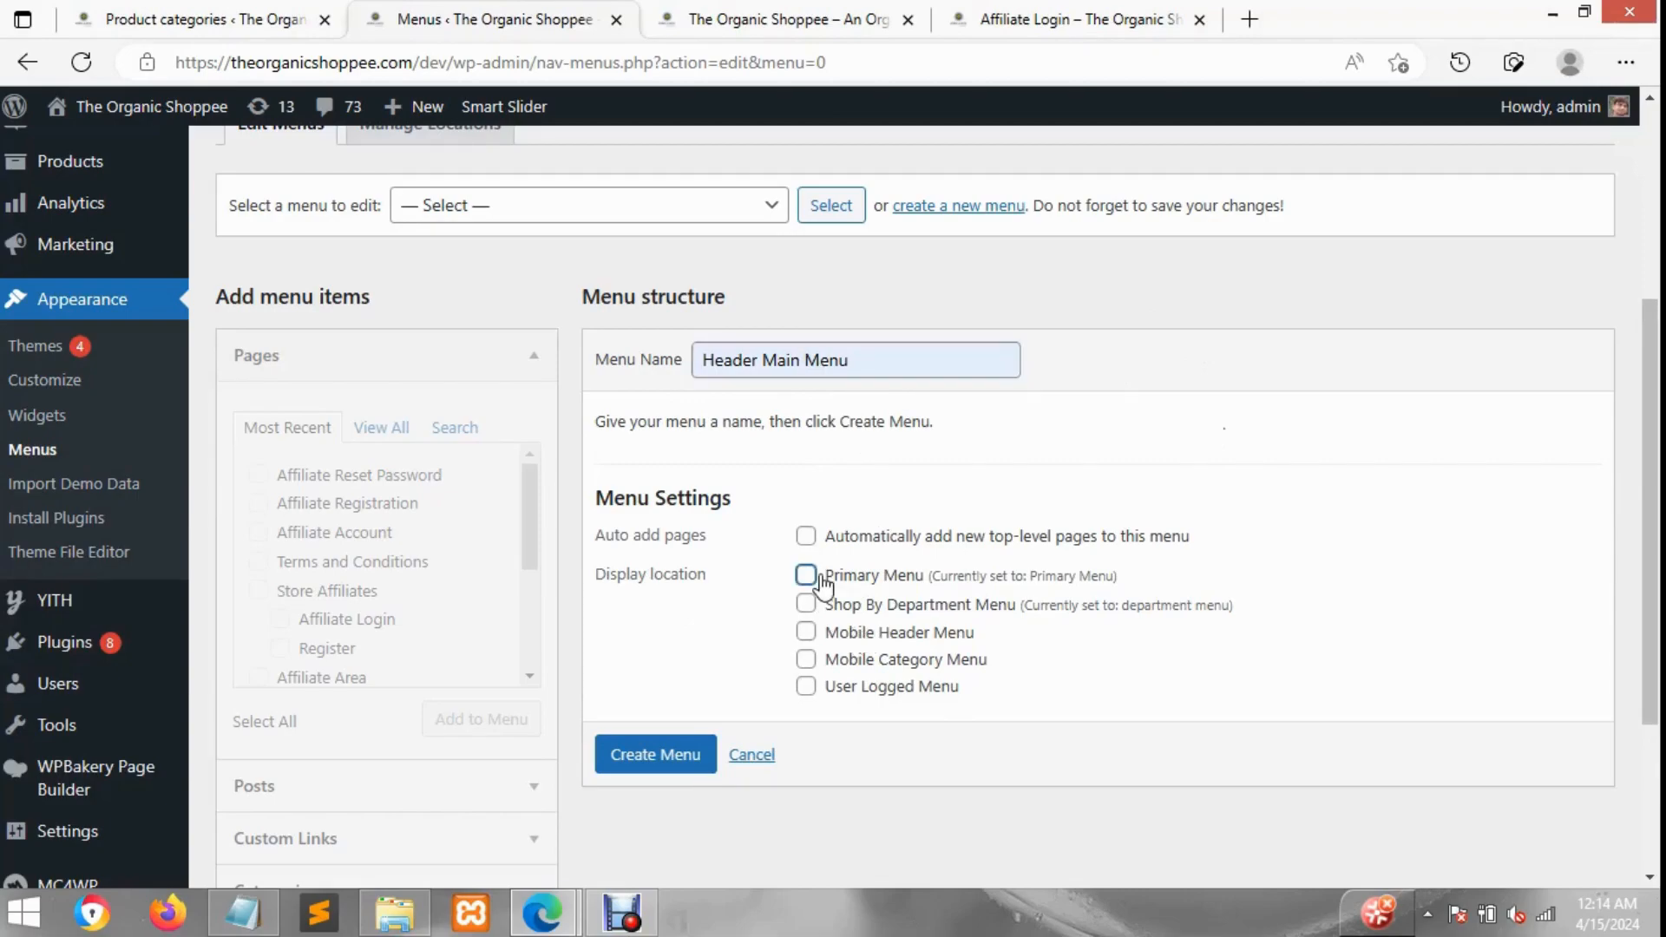
{"action": "left_click", "coordinate": [648, 774]}
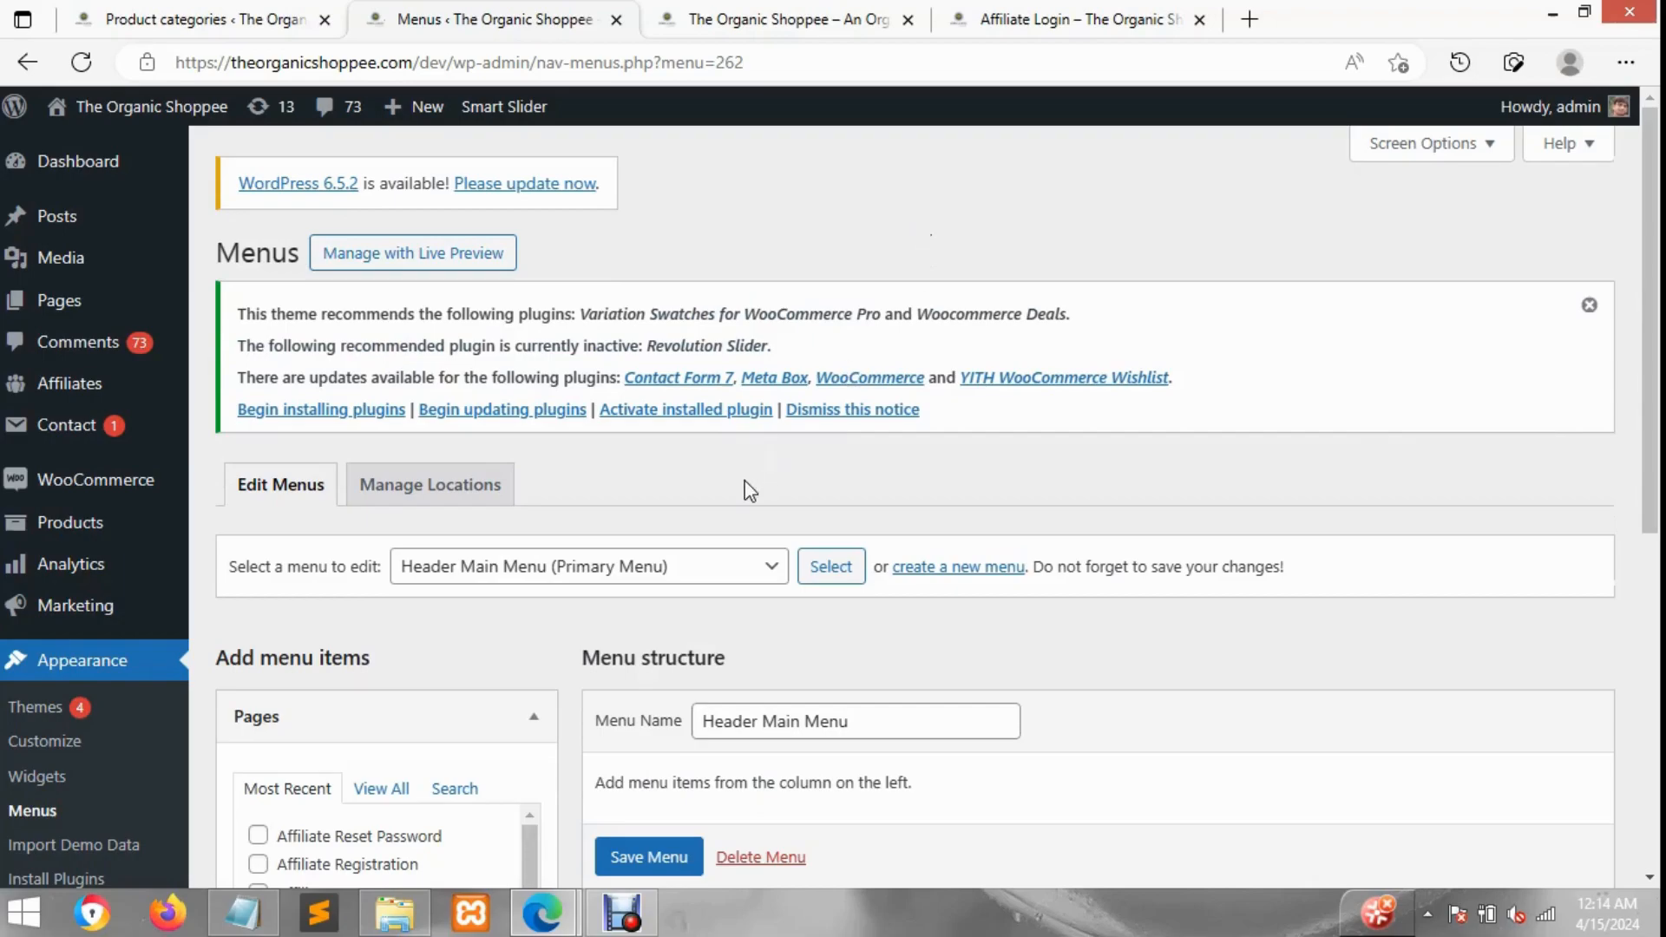
Step: Search the pages for Home and add the #7093 Front Page to the menu
{"action": "scroll", "coordinate": [749, 490], "scroll_direction": "down", "scroll_amount": 1}
{"action": "scroll", "coordinate": [750, 490], "scroll_direction": "down", "scroll_amount": 1}
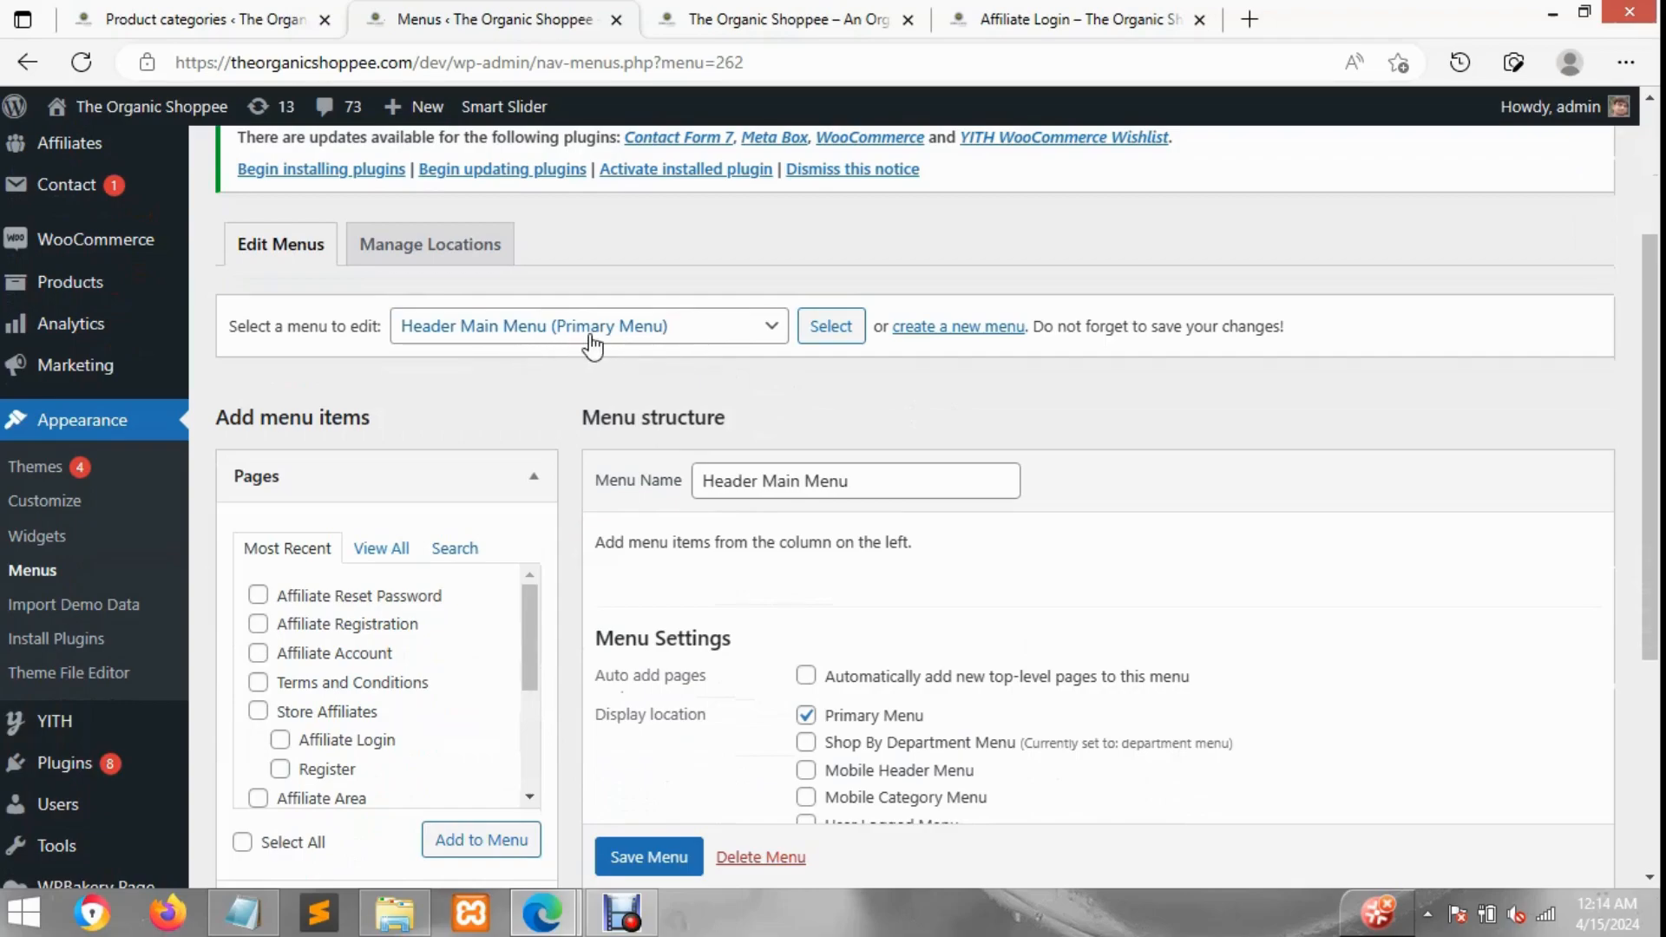
{"action": "scroll", "coordinate": [850, 483], "scroll_direction": "down", "scroll_amount": 1}
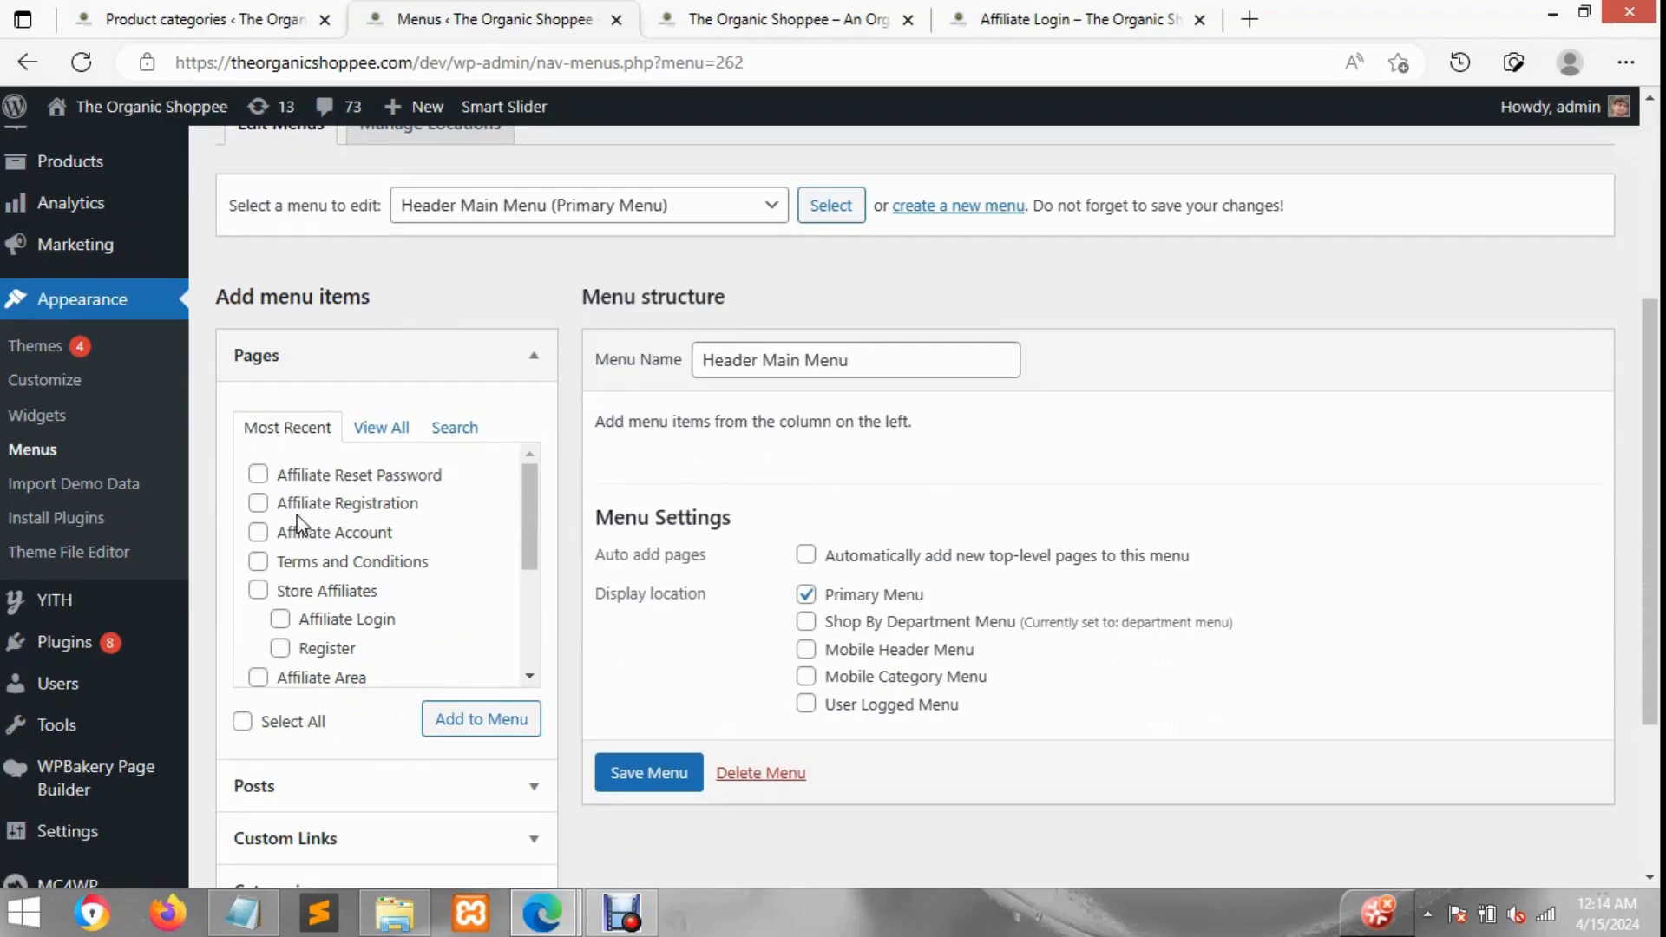
{"action": "left_click", "coordinate": [381, 428]}
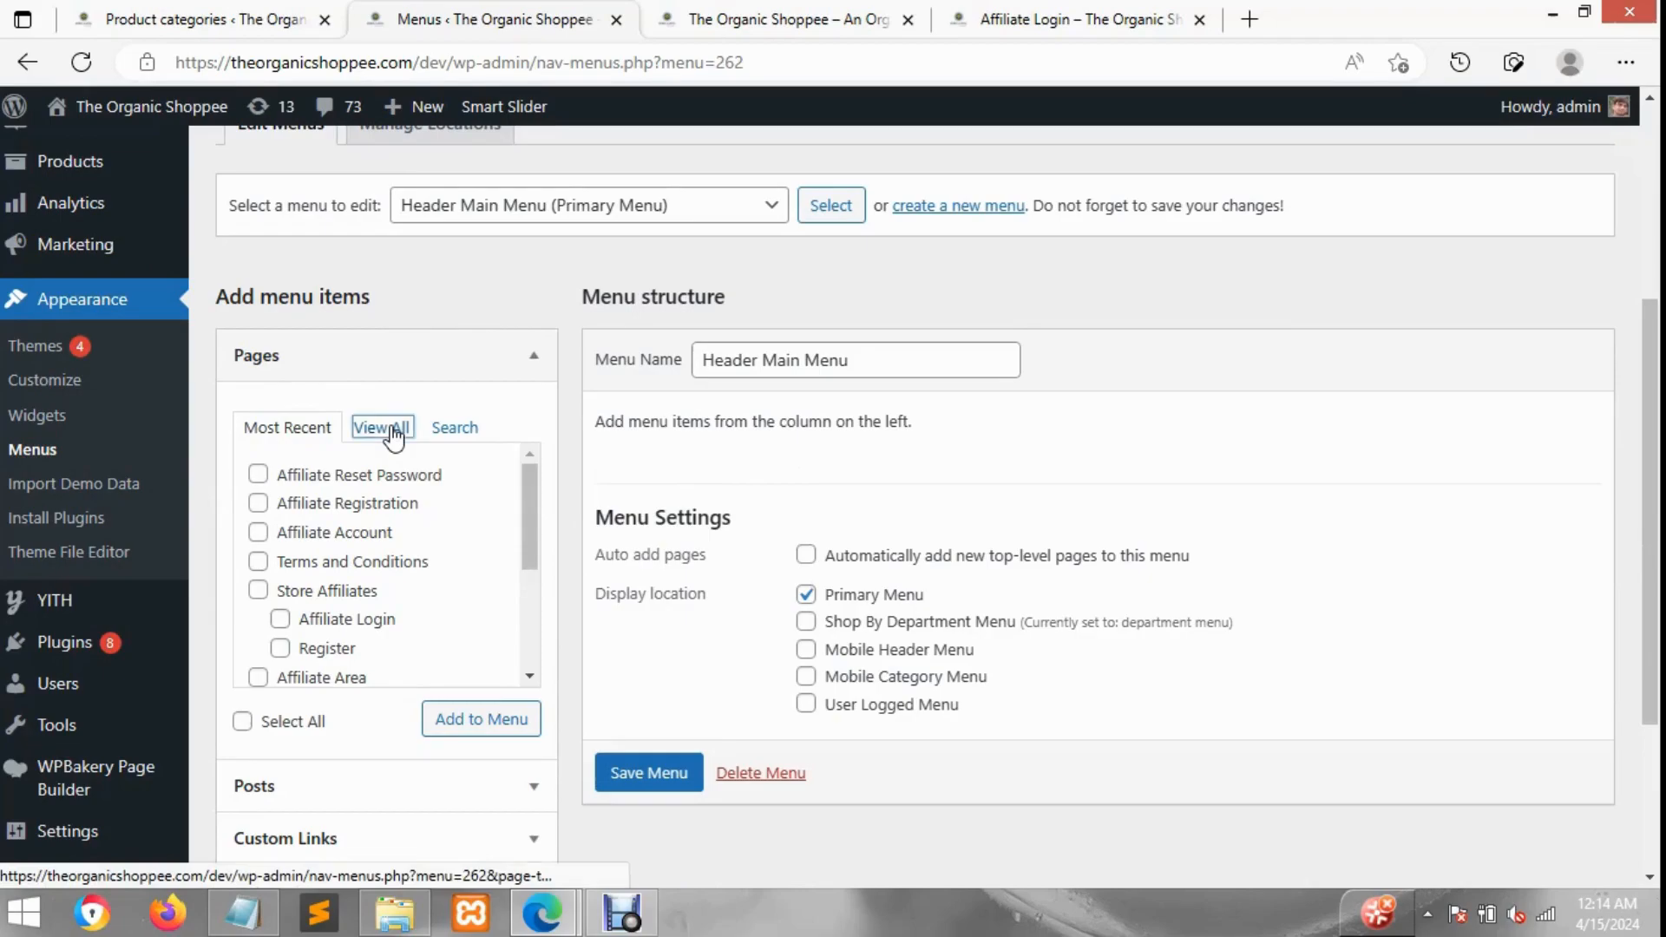
{"action": "left_click", "coordinate": [455, 429]}
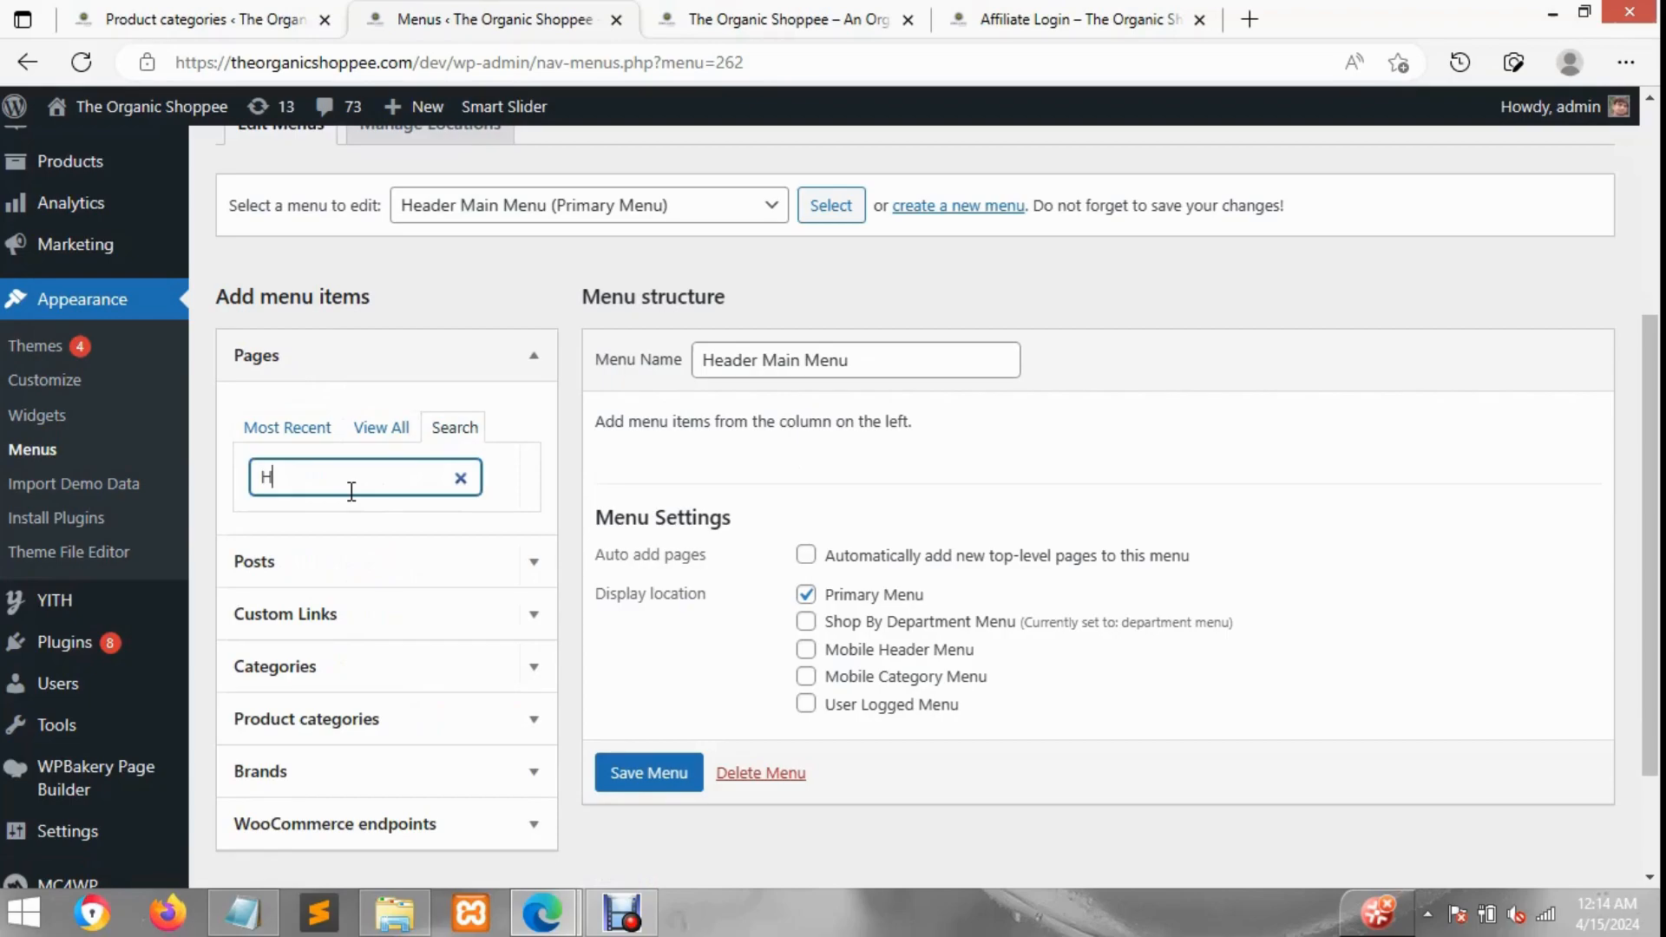
{"action": "type", "text": "Home"}
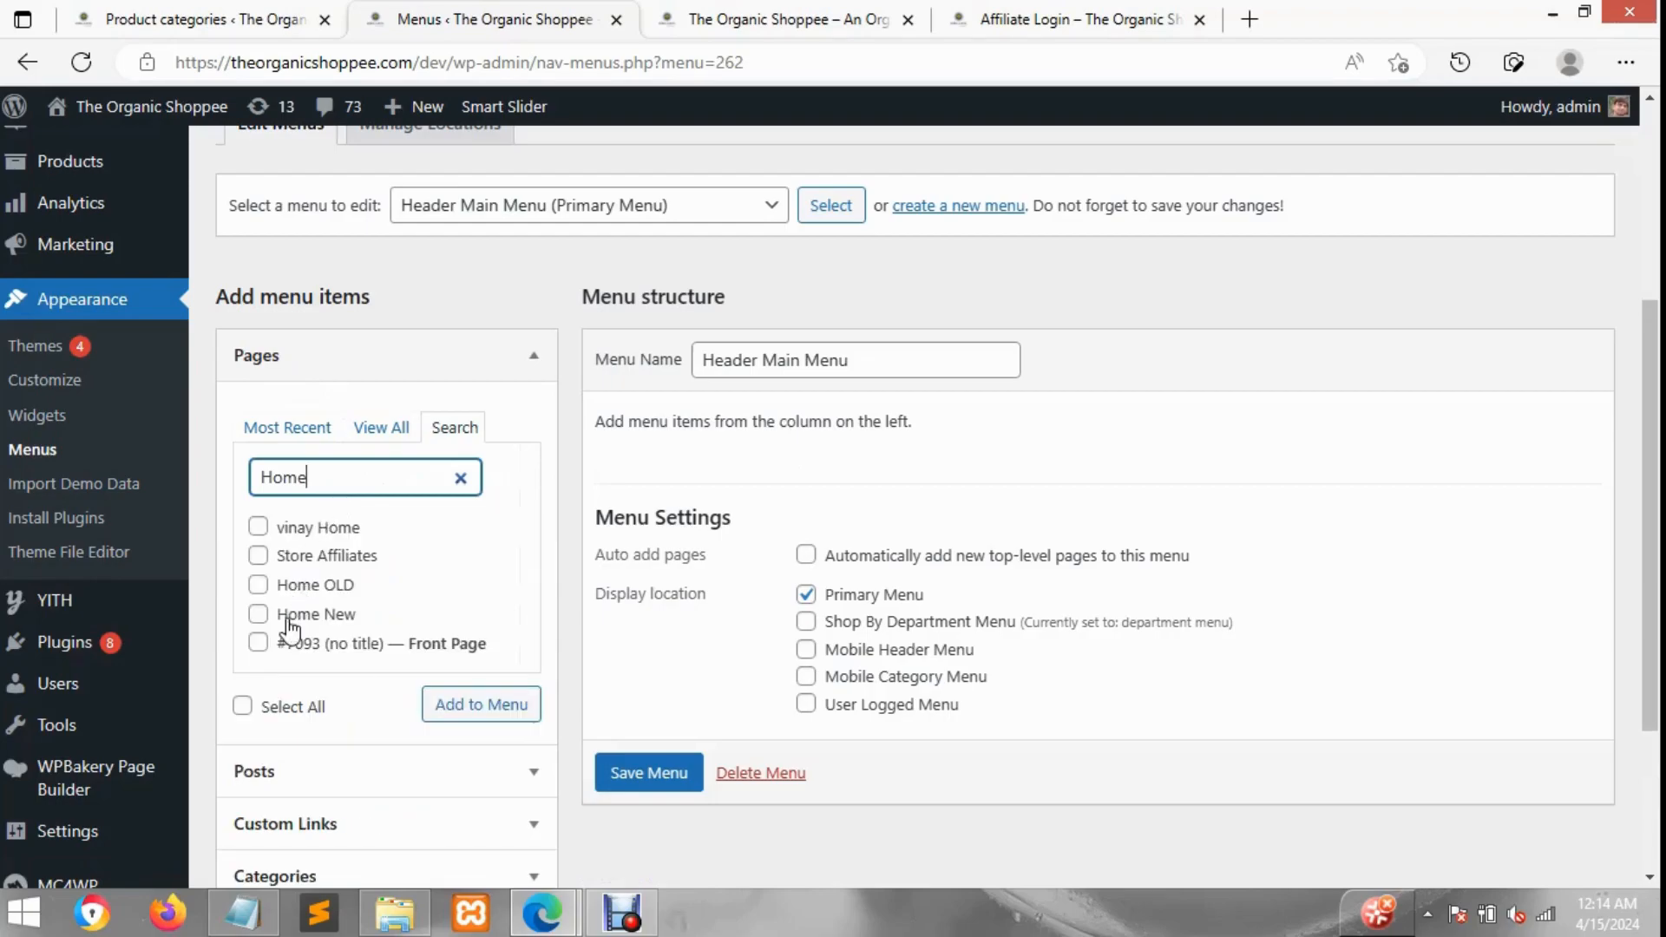
{"action": "scroll", "coordinate": [285, 538], "scroll_direction": "down", "scroll_amount": 2}
{"action": "scroll", "coordinate": [285, 539], "scroll_direction": "up", "scroll_amount": 1}
{"action": "scroll", "coordinate": [289, 554], "scroll_direction": "up", "scroll_amount": 1}
{"action": "left_click", "coordinate": [336, 644]}
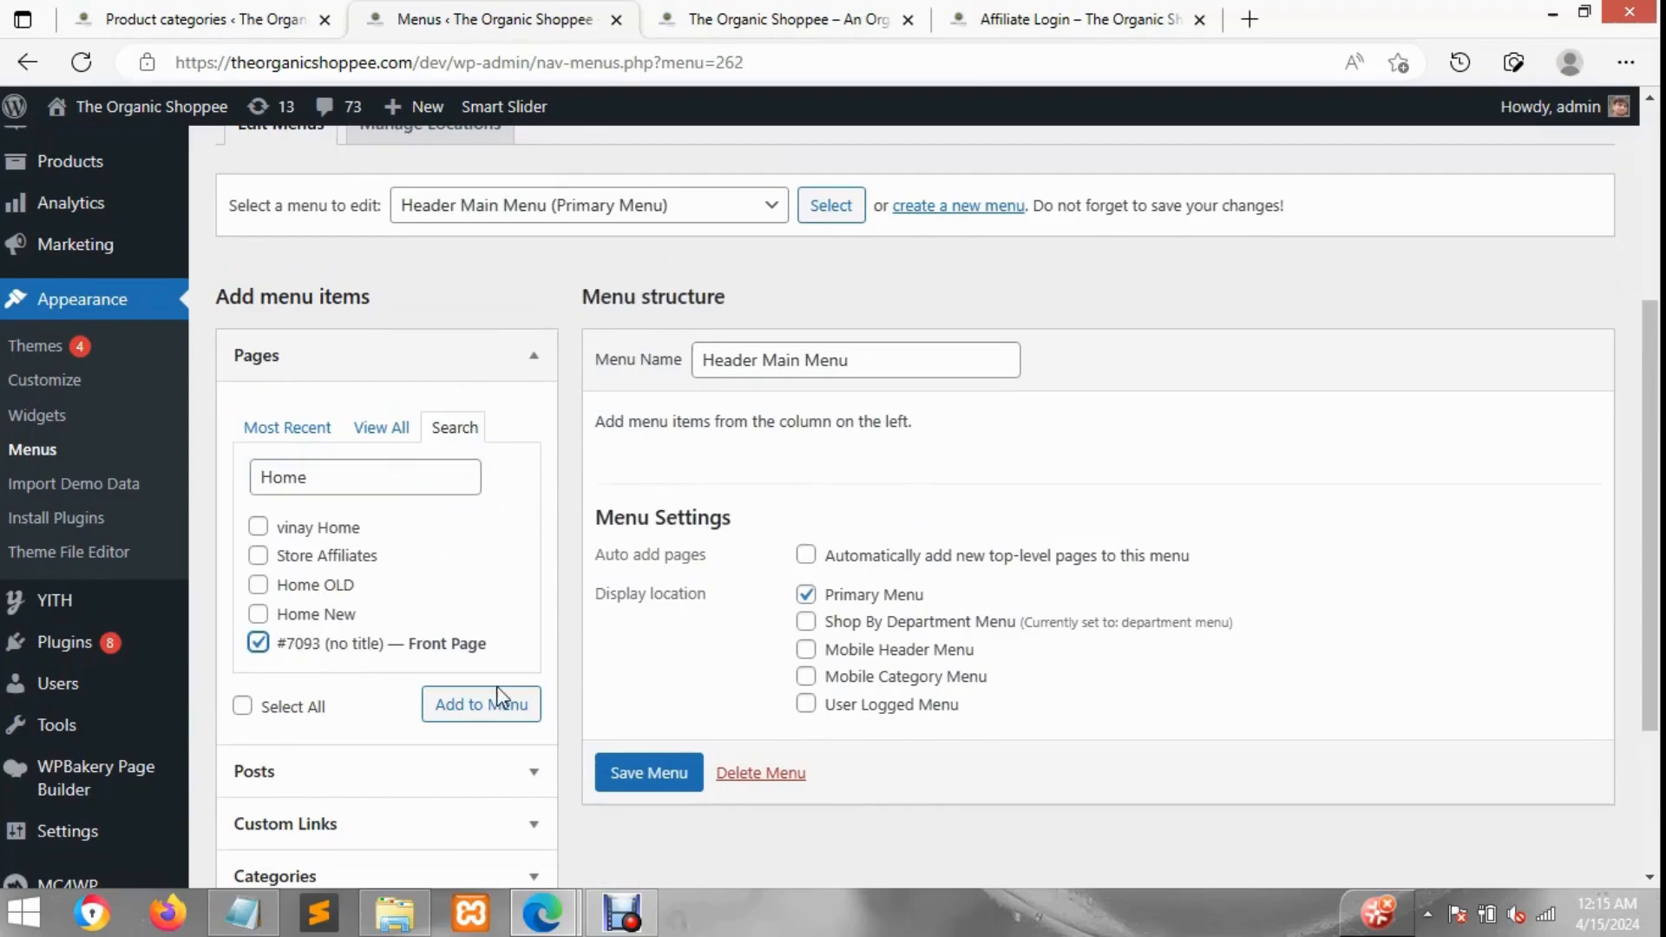
{"action": "left_click", "coordinate": [493, 713]}
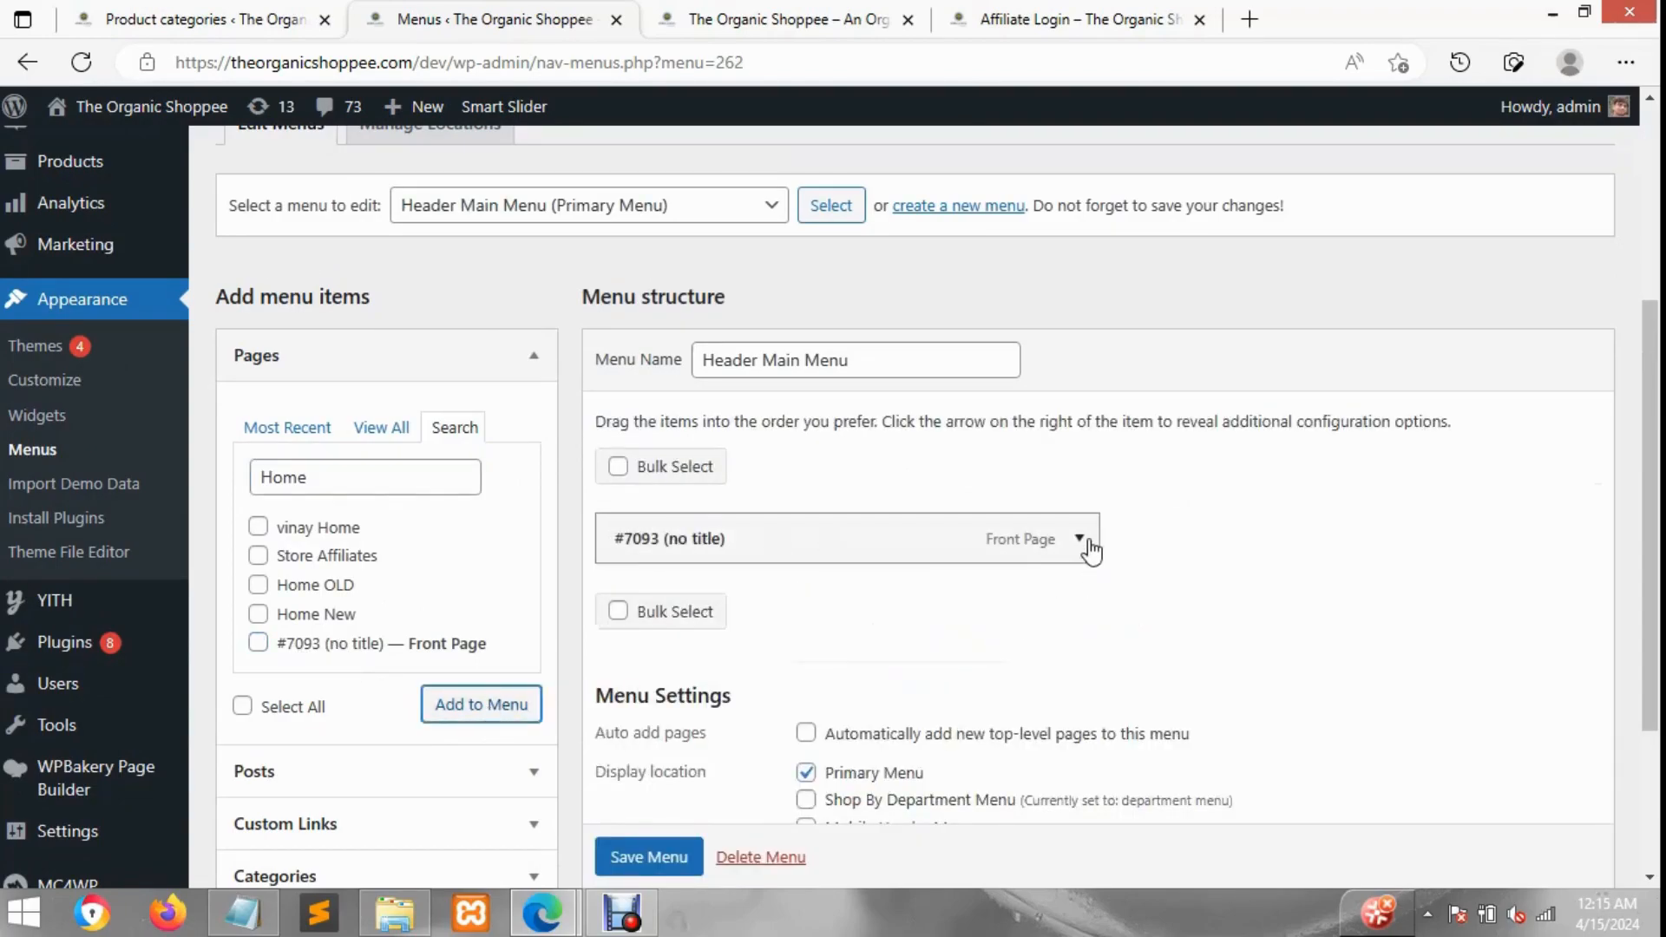
Step: Set the new menu item's navigation label to Home
{"action": "left_click", "coordinate": [1084, 542]}
{"action": "triple_click", "coordinate": [706, 626]}
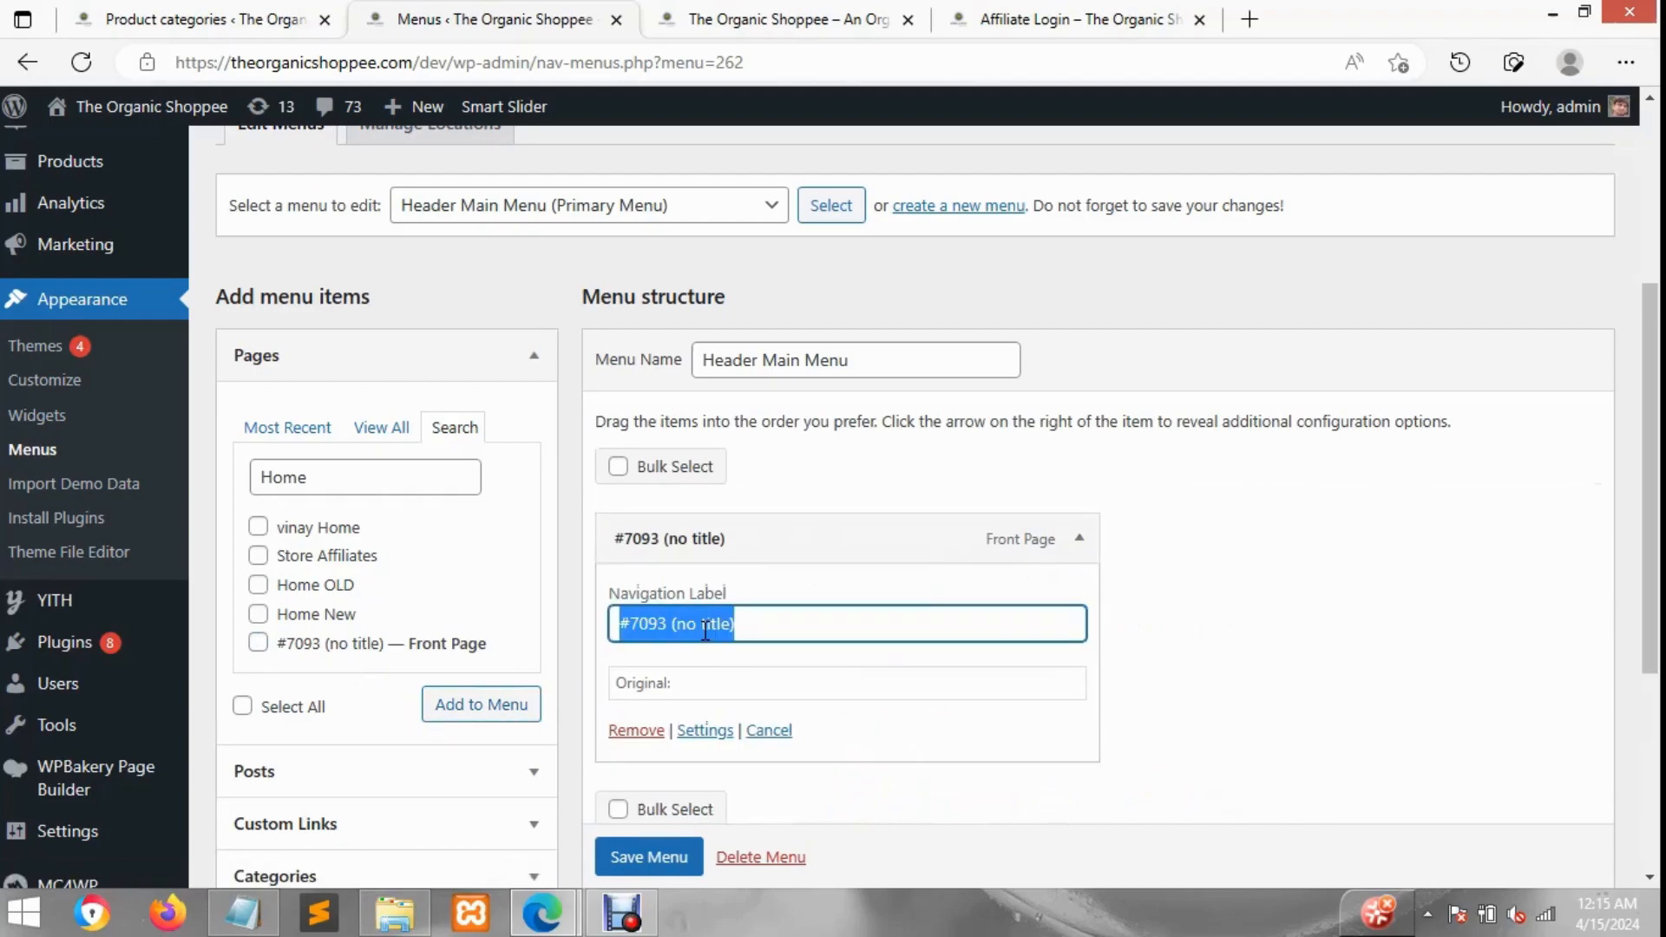
{"action": "type", "text": "Hme"}
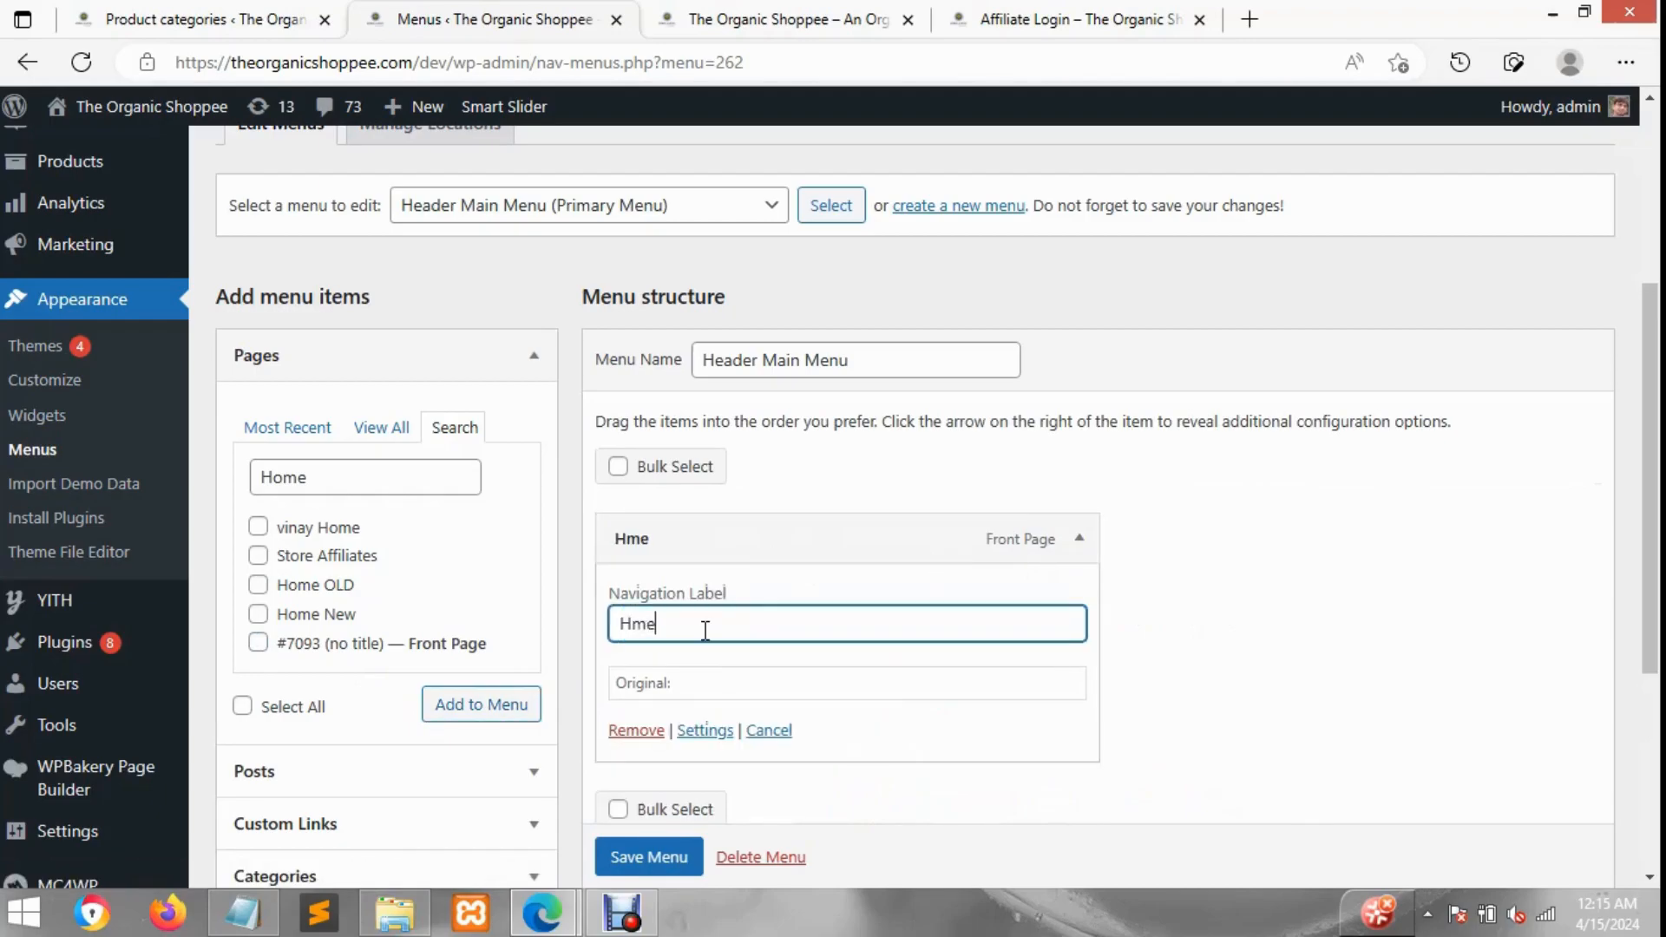
{"action": "type", "text": "Ome"}
{"action": "type", "text": "ome"}
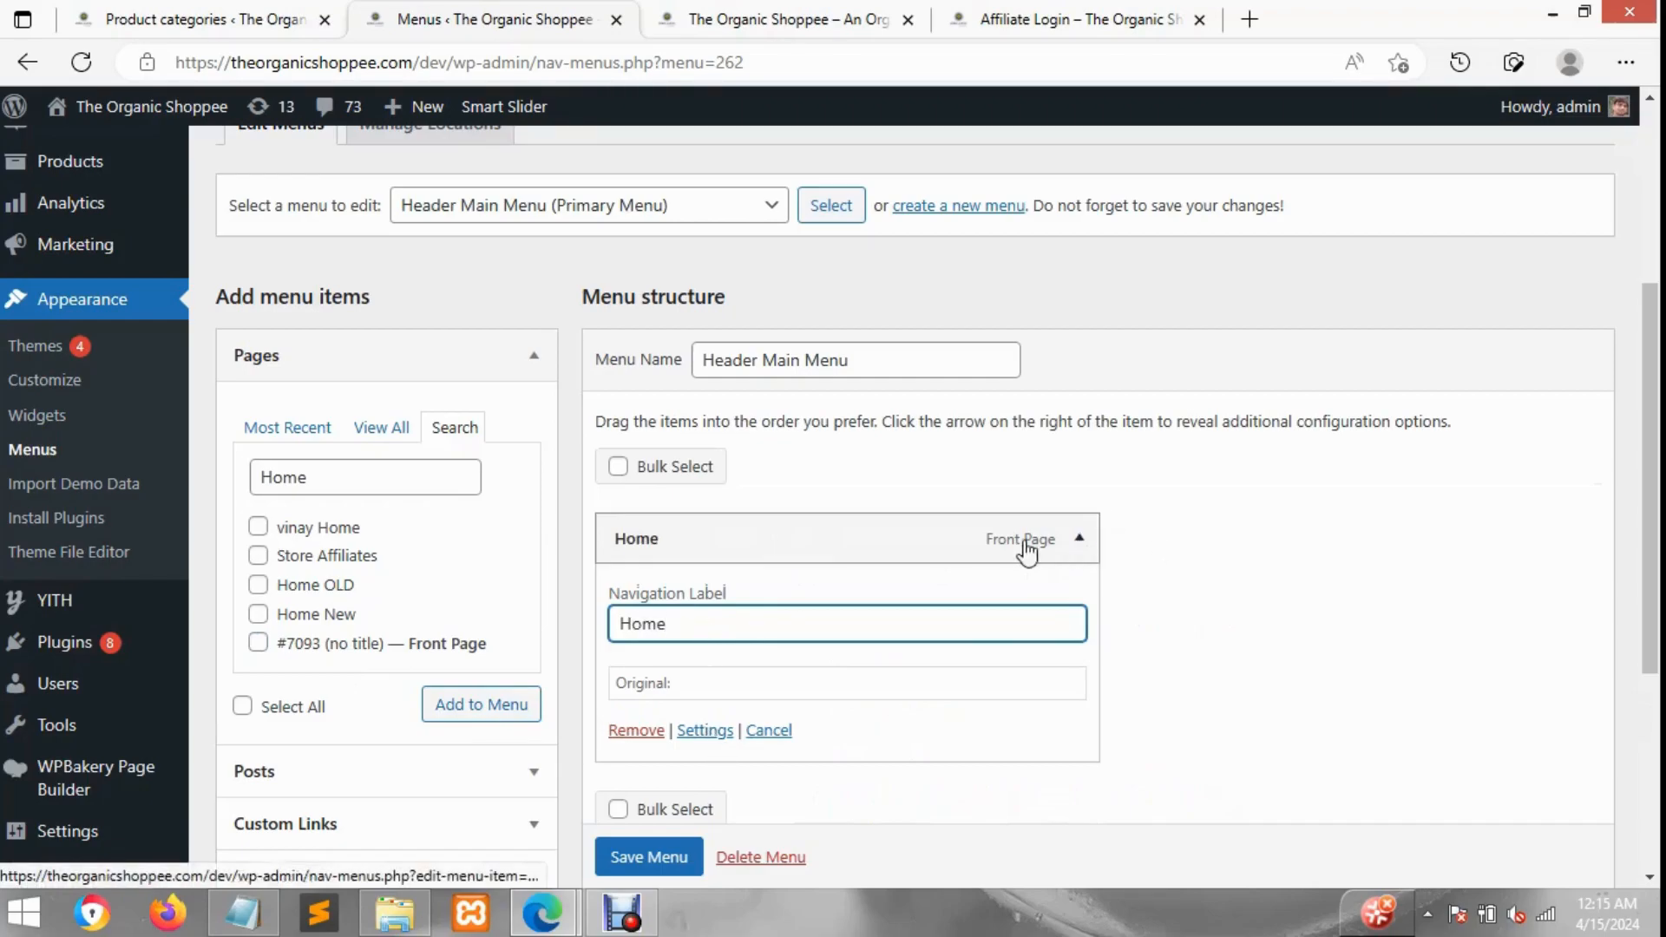
{"action": "left_click", "coordinate": [1078, 539]}
Step: Search the pages for About and add the About page to the menu
{"action": "double_click", "coordinate": [343, 477]}
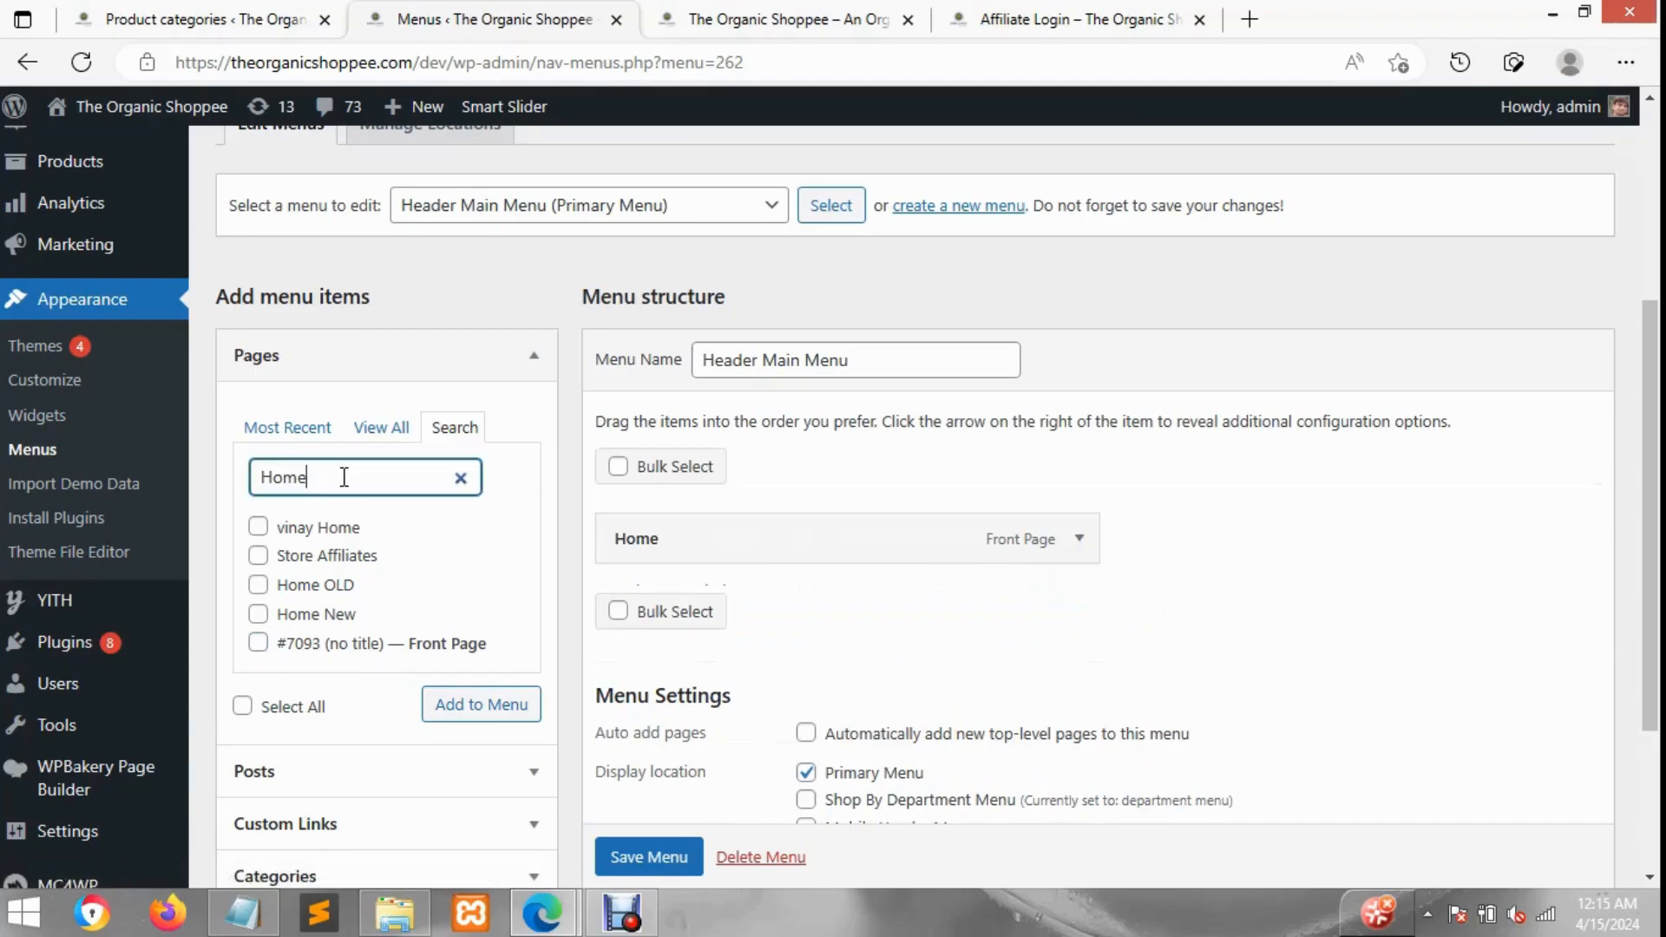
{"action": "type", "text": "About"}
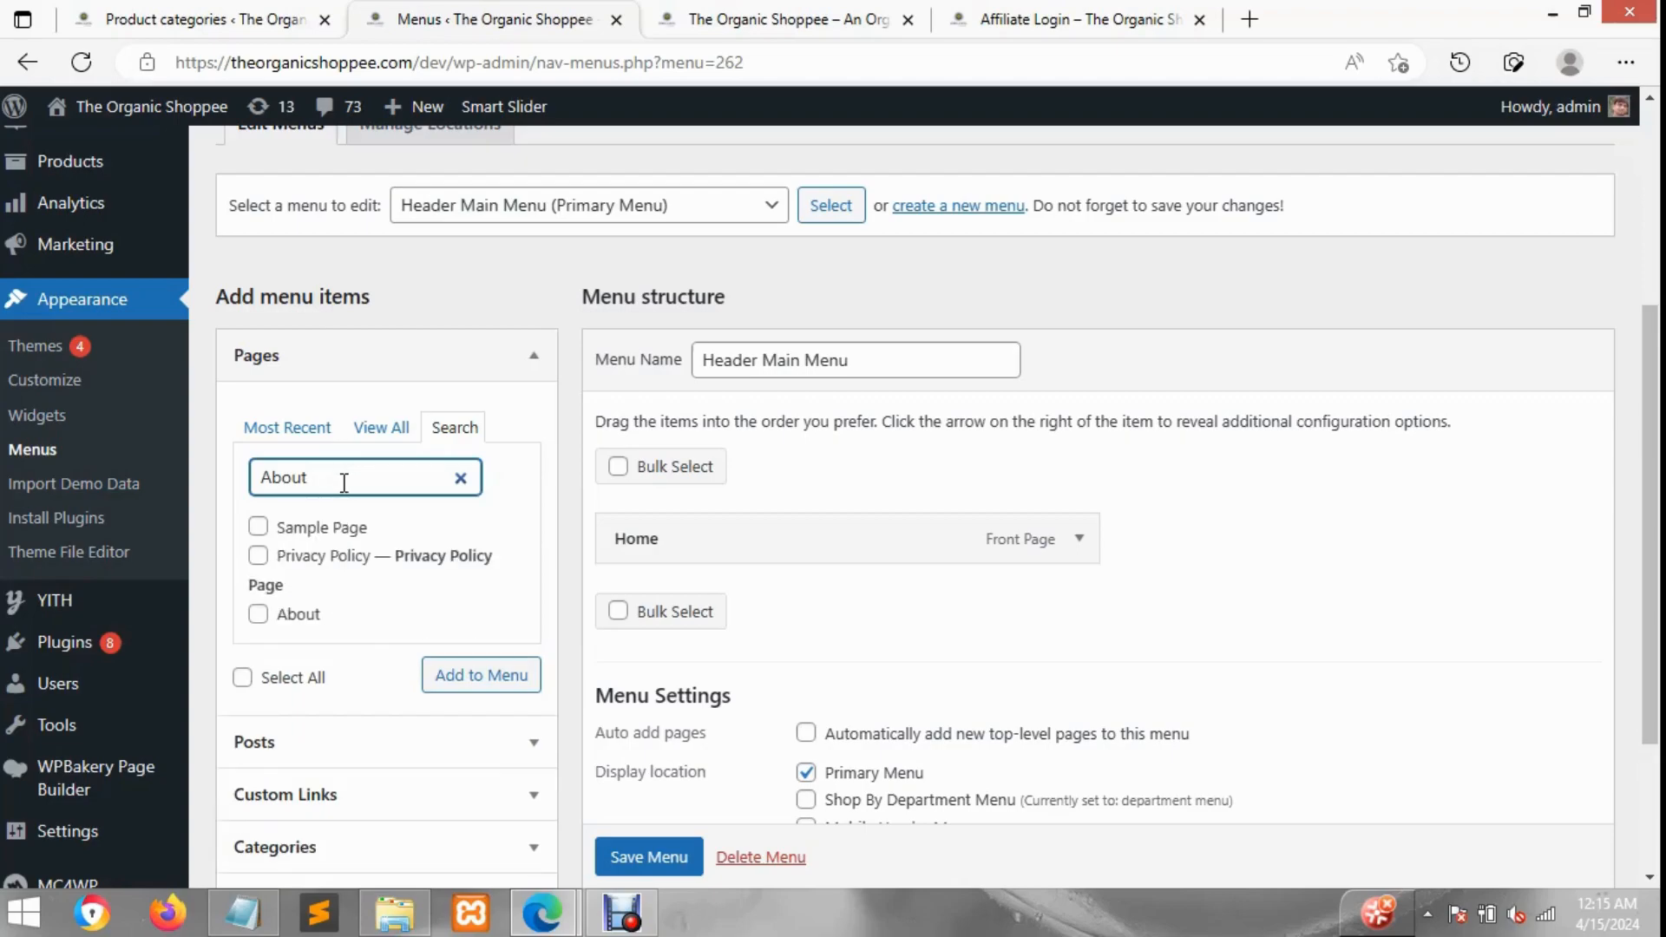
{"action": "left_click", "coordinate": [297, 613]}
{"action": "left_click", "coordinate": [438, 676]}
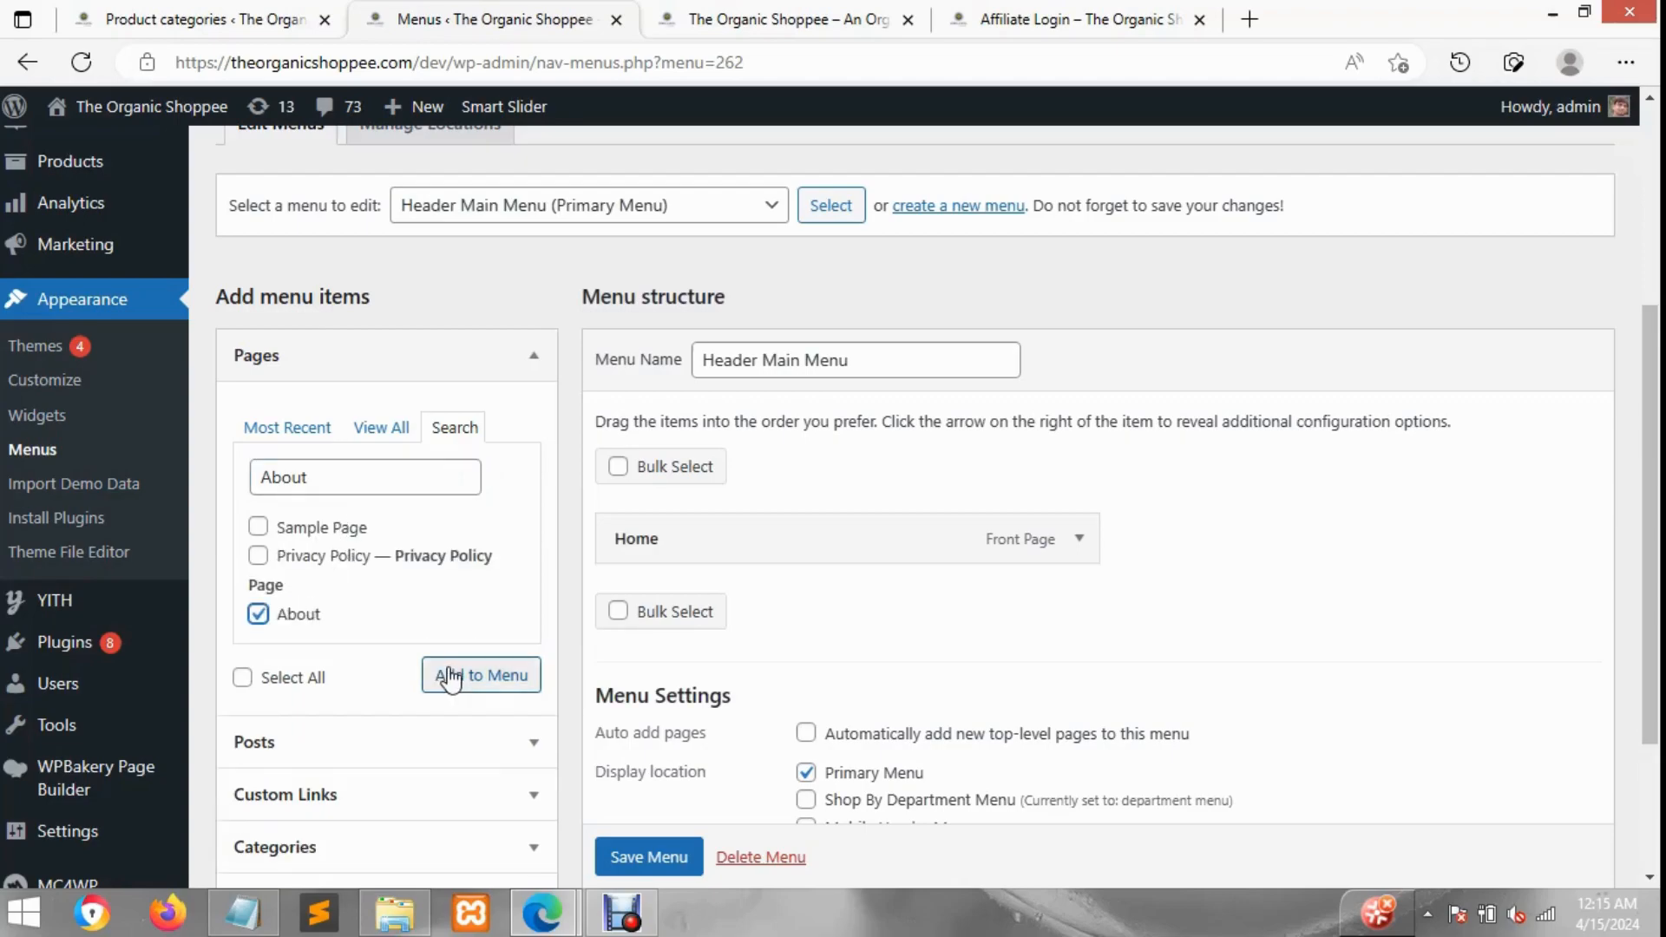
Step: Search the pages for Contact and add the Contact page to the menu
{"action": "double_click", "coordinate": [345, 484]}
{"action": "type", "text": "C"}
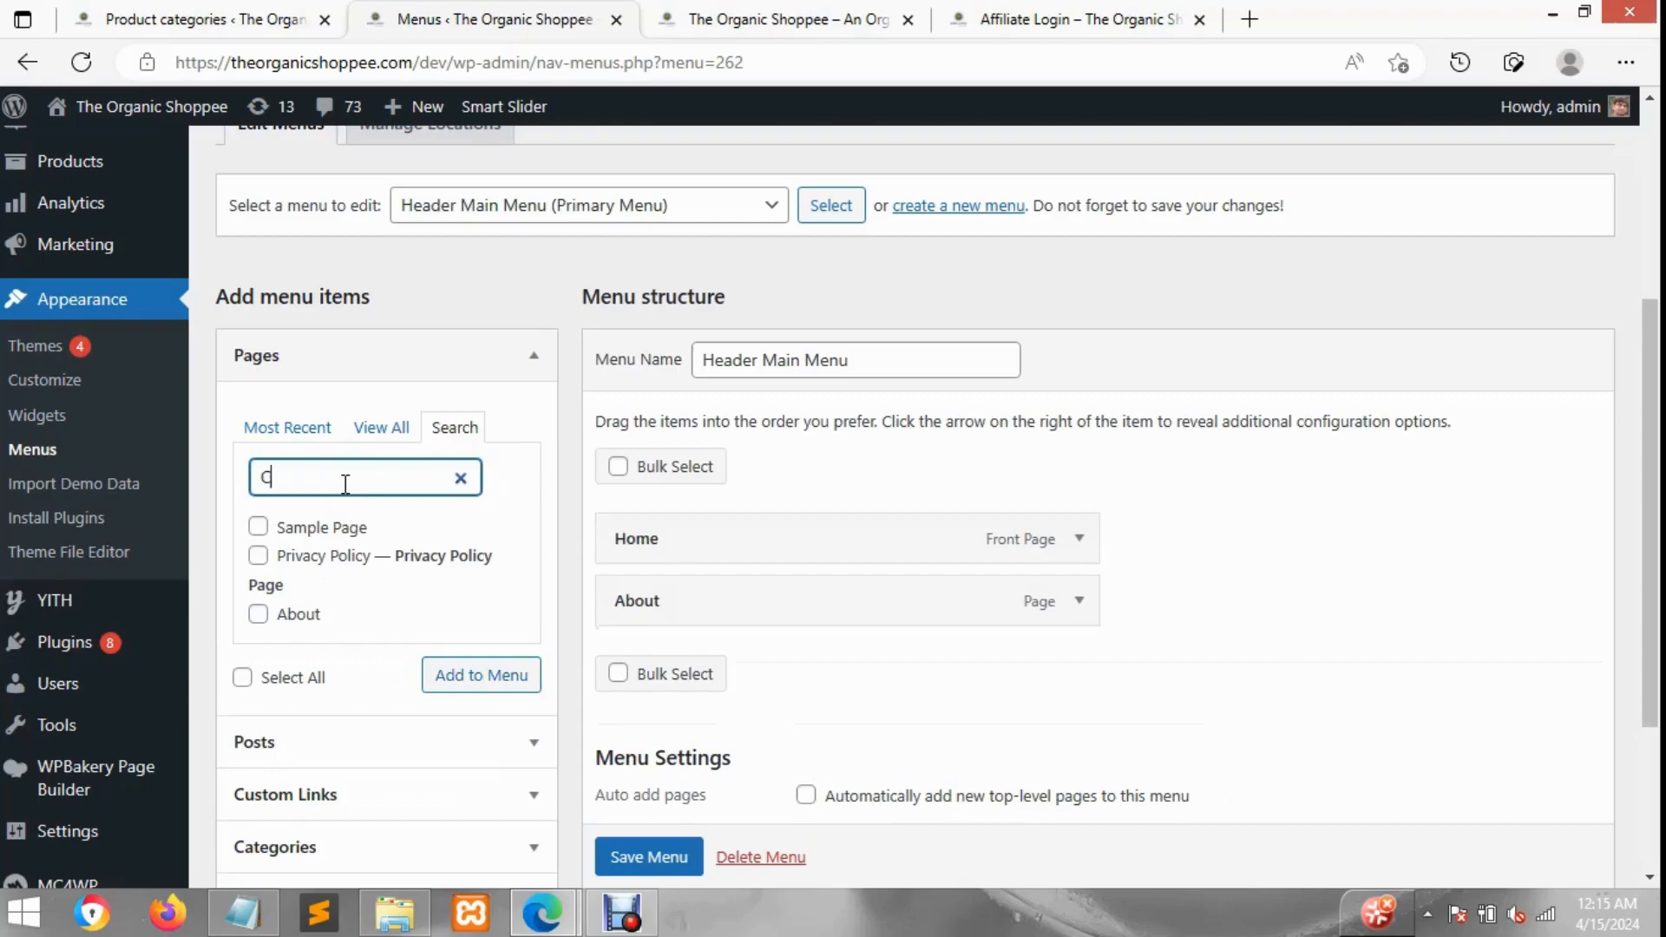
{"action": "type", "text": "ontact"}
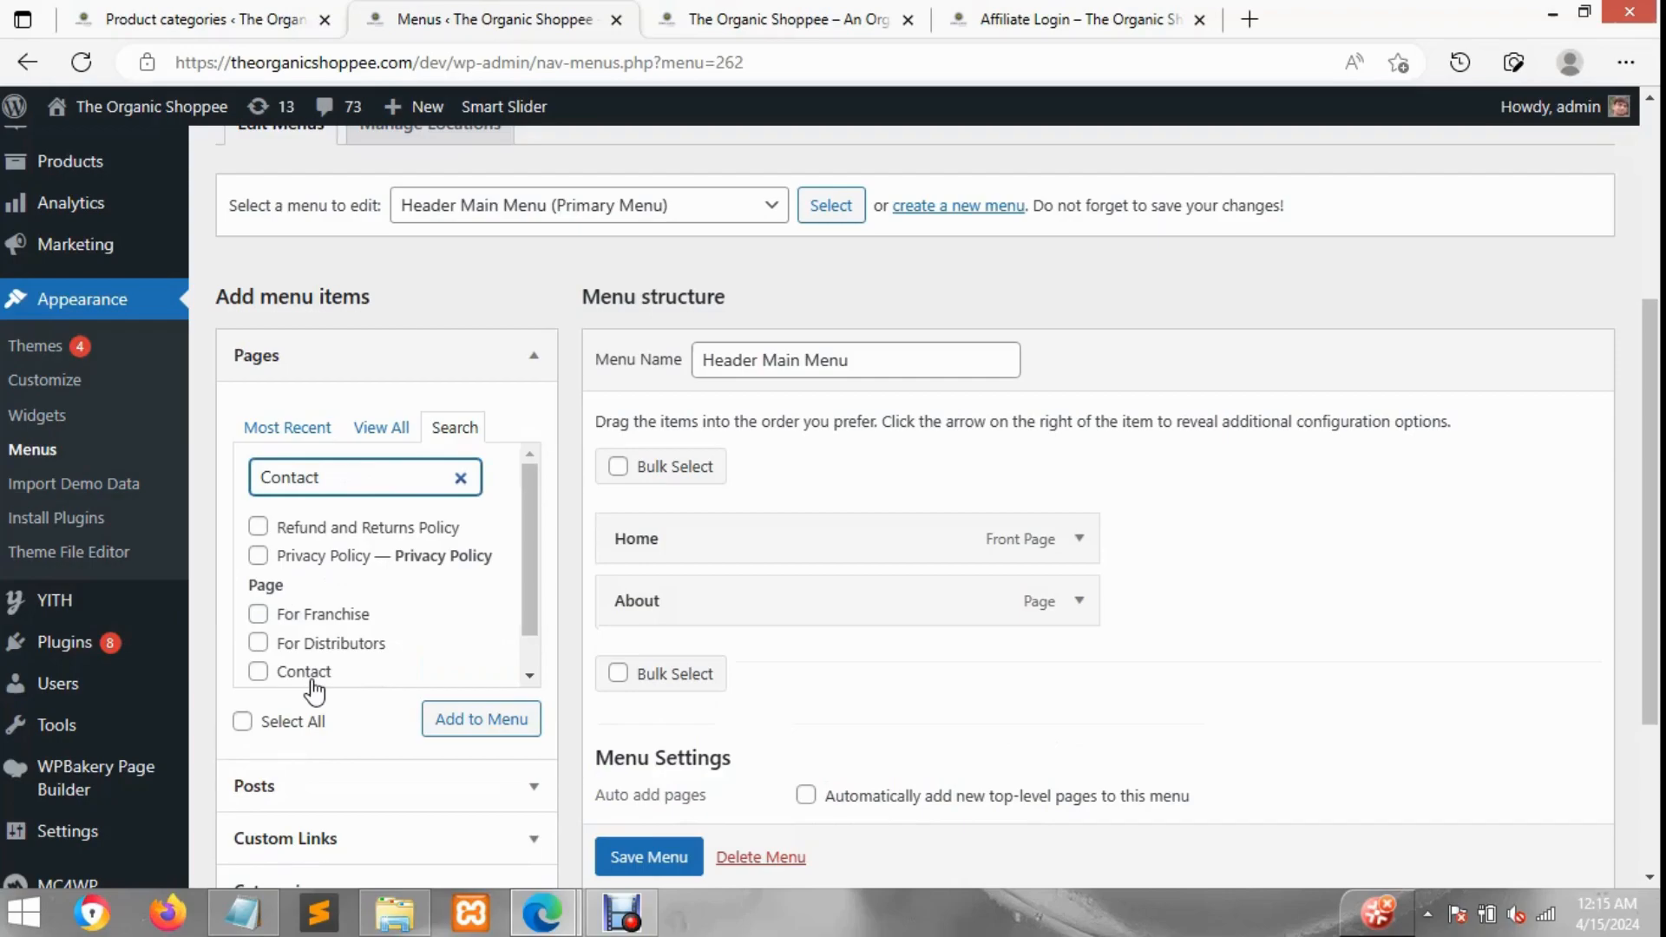
{"action": "left_click", "coordinate": [313, 673]}
{"action": "left_click", "coordinate": [483, 719]}
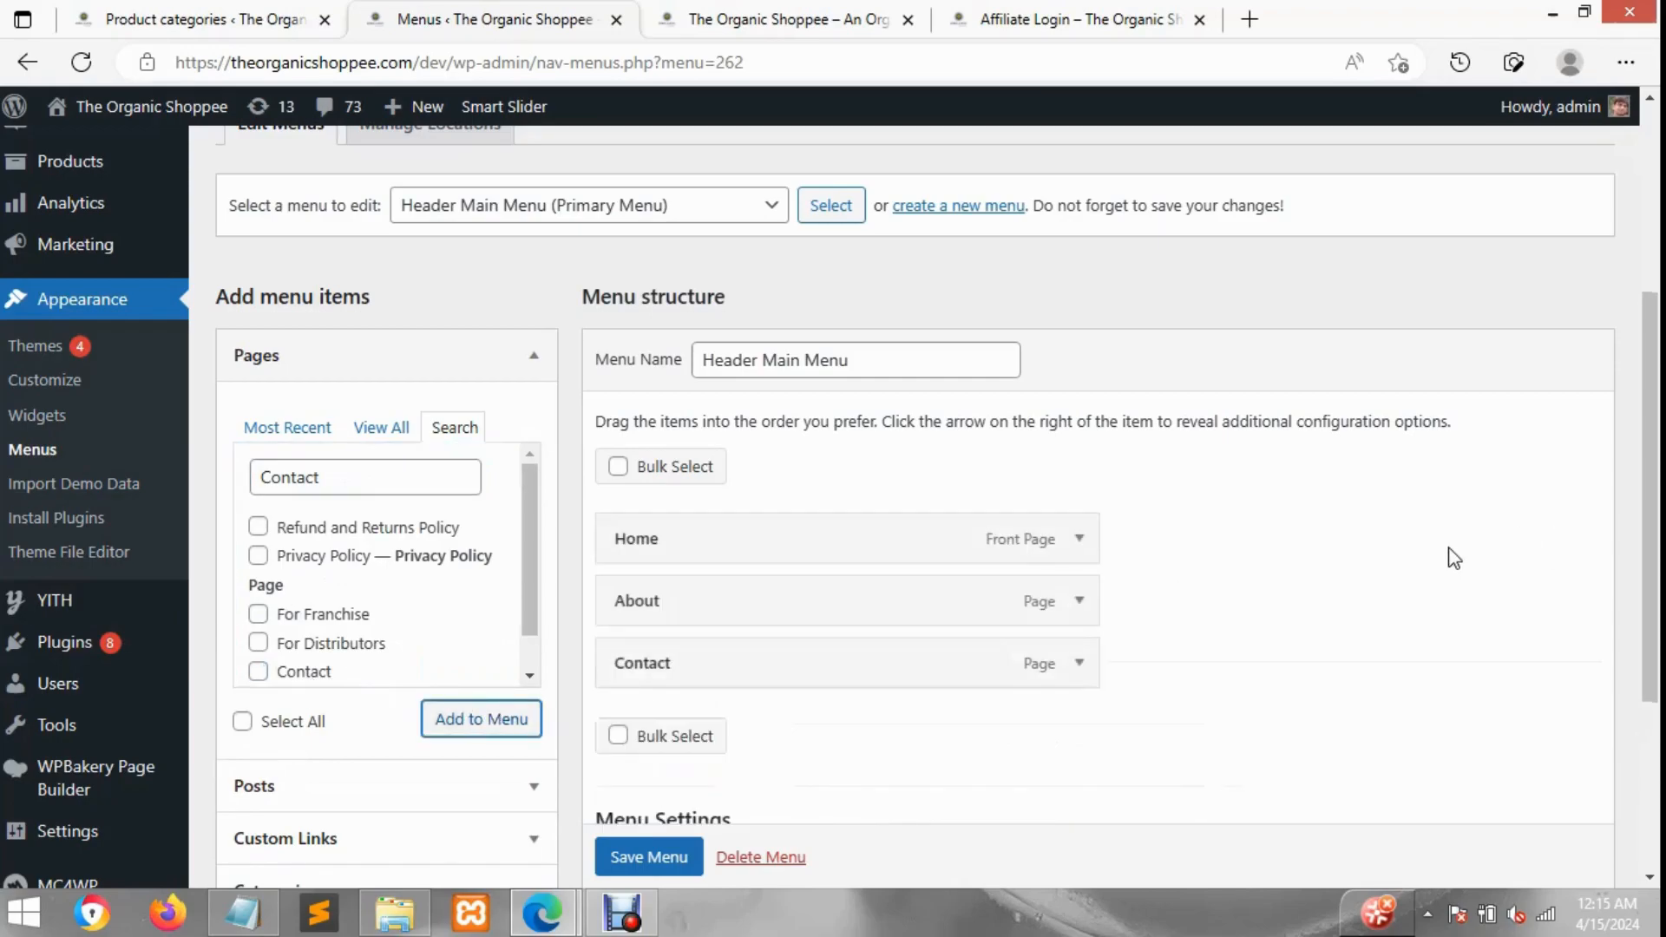
Step: Scroll through the menu editor to review the menu items and the menu settings
{"action": "scroll", "coordinate": [1454, 557], "scroll_direction": "down", "scroll_amount": 3}
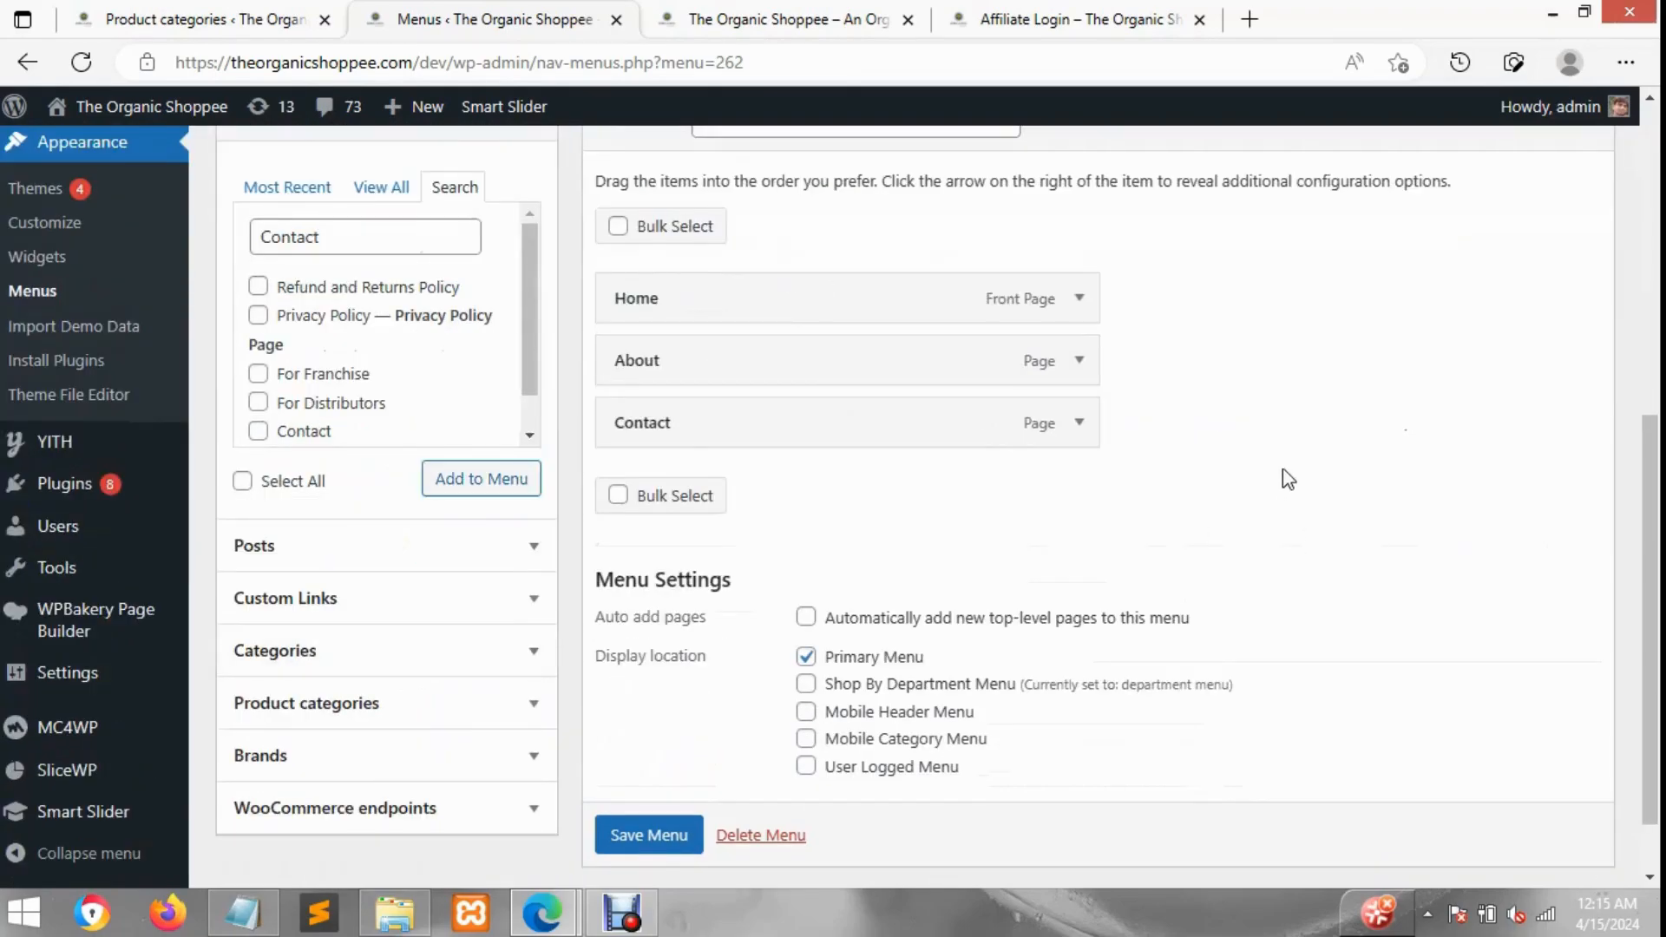
{"action": "scroll", "coordinate": [1288, 480], "scroll_direction": "up", "scroll_amount": 7}
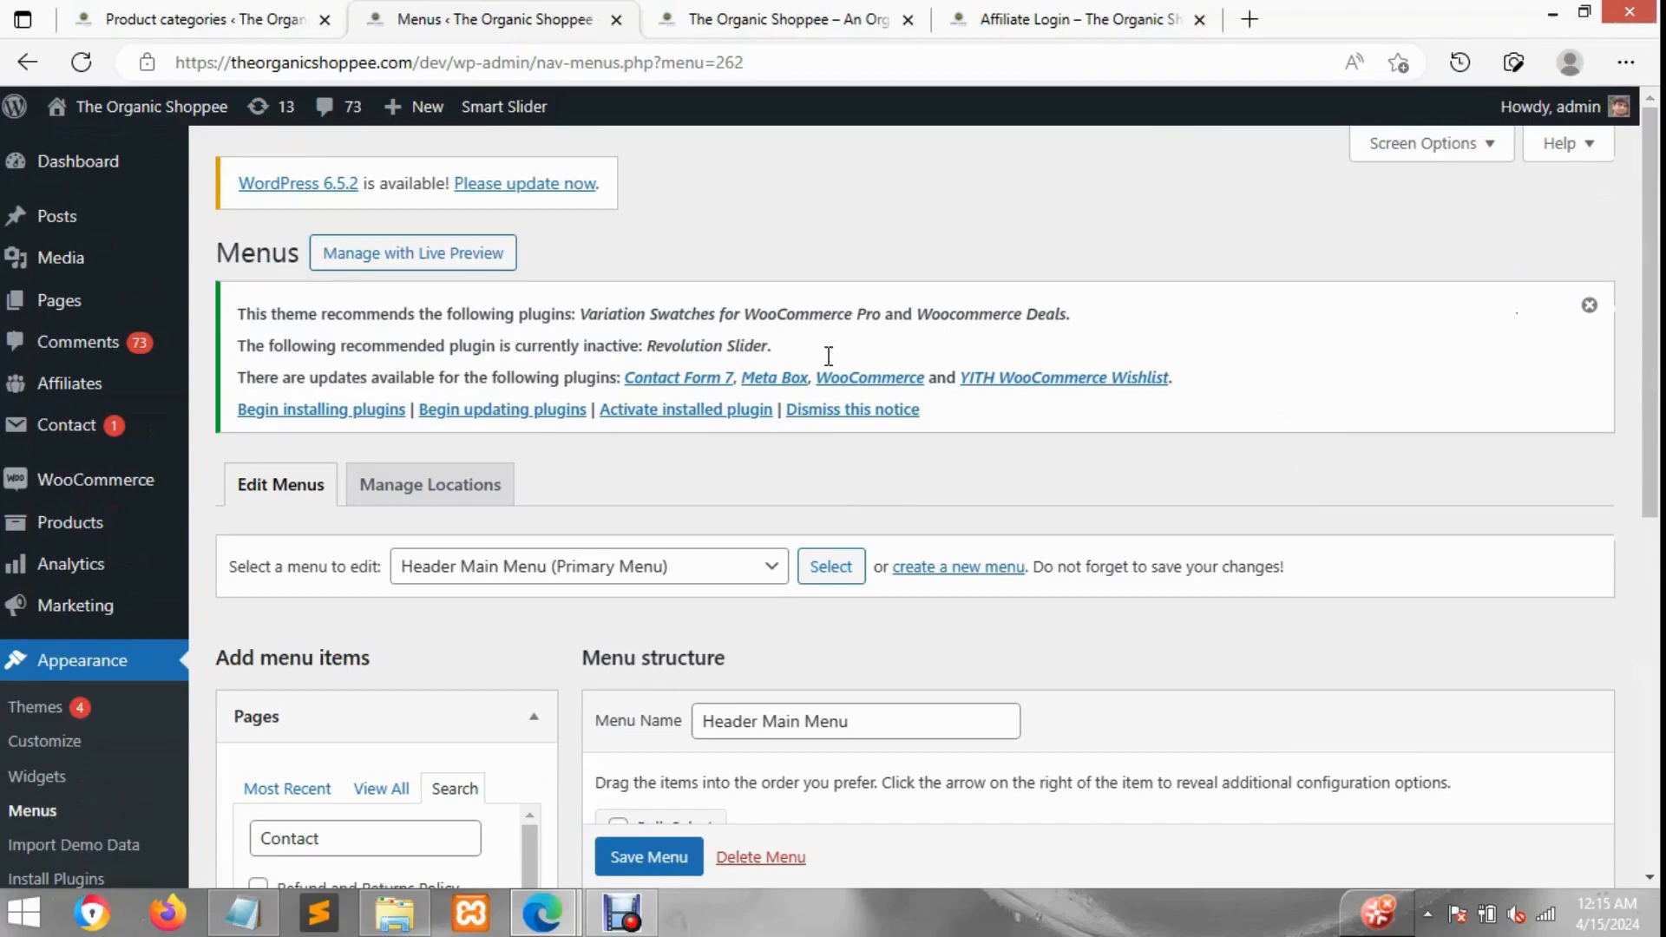
{"action": "scroll", "coordinate": [829, 356], "scroll_direction": "down", "scroll_amount": 7}
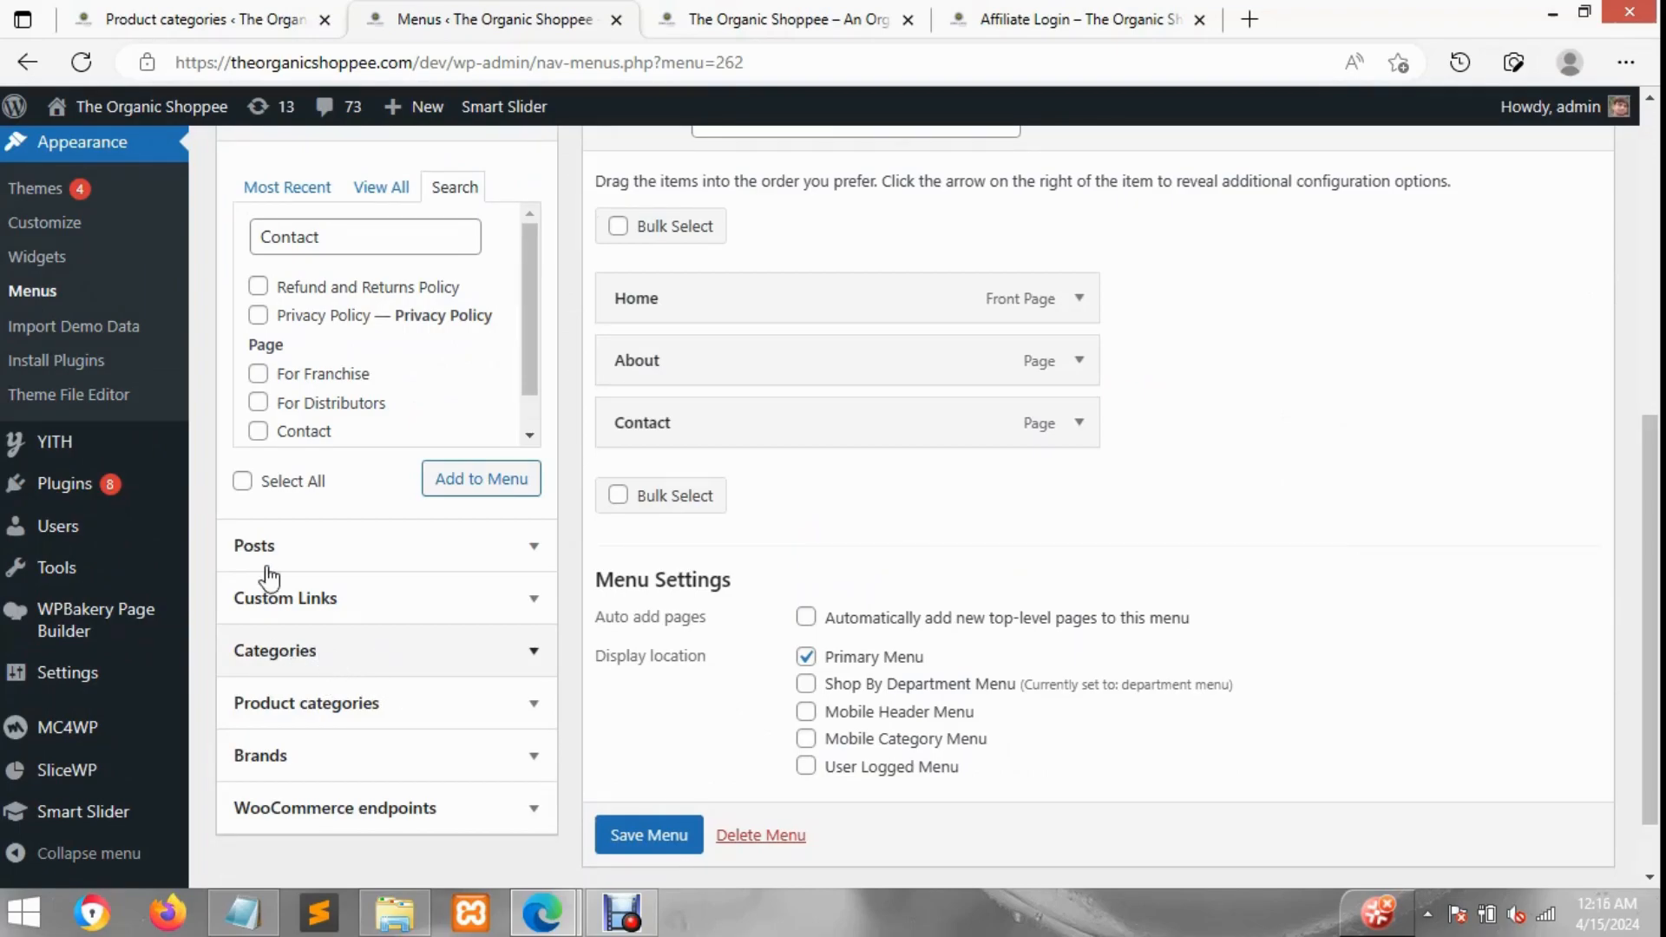
{"action": "scroll", "coordinate": [112, 269], "scroll_direction": "up", "scroll_amount": 7}
{"action": "mouse_move", "coordinate": [111, 260]}
{"action": "mouse_move", "coordinate": [76, 217]}
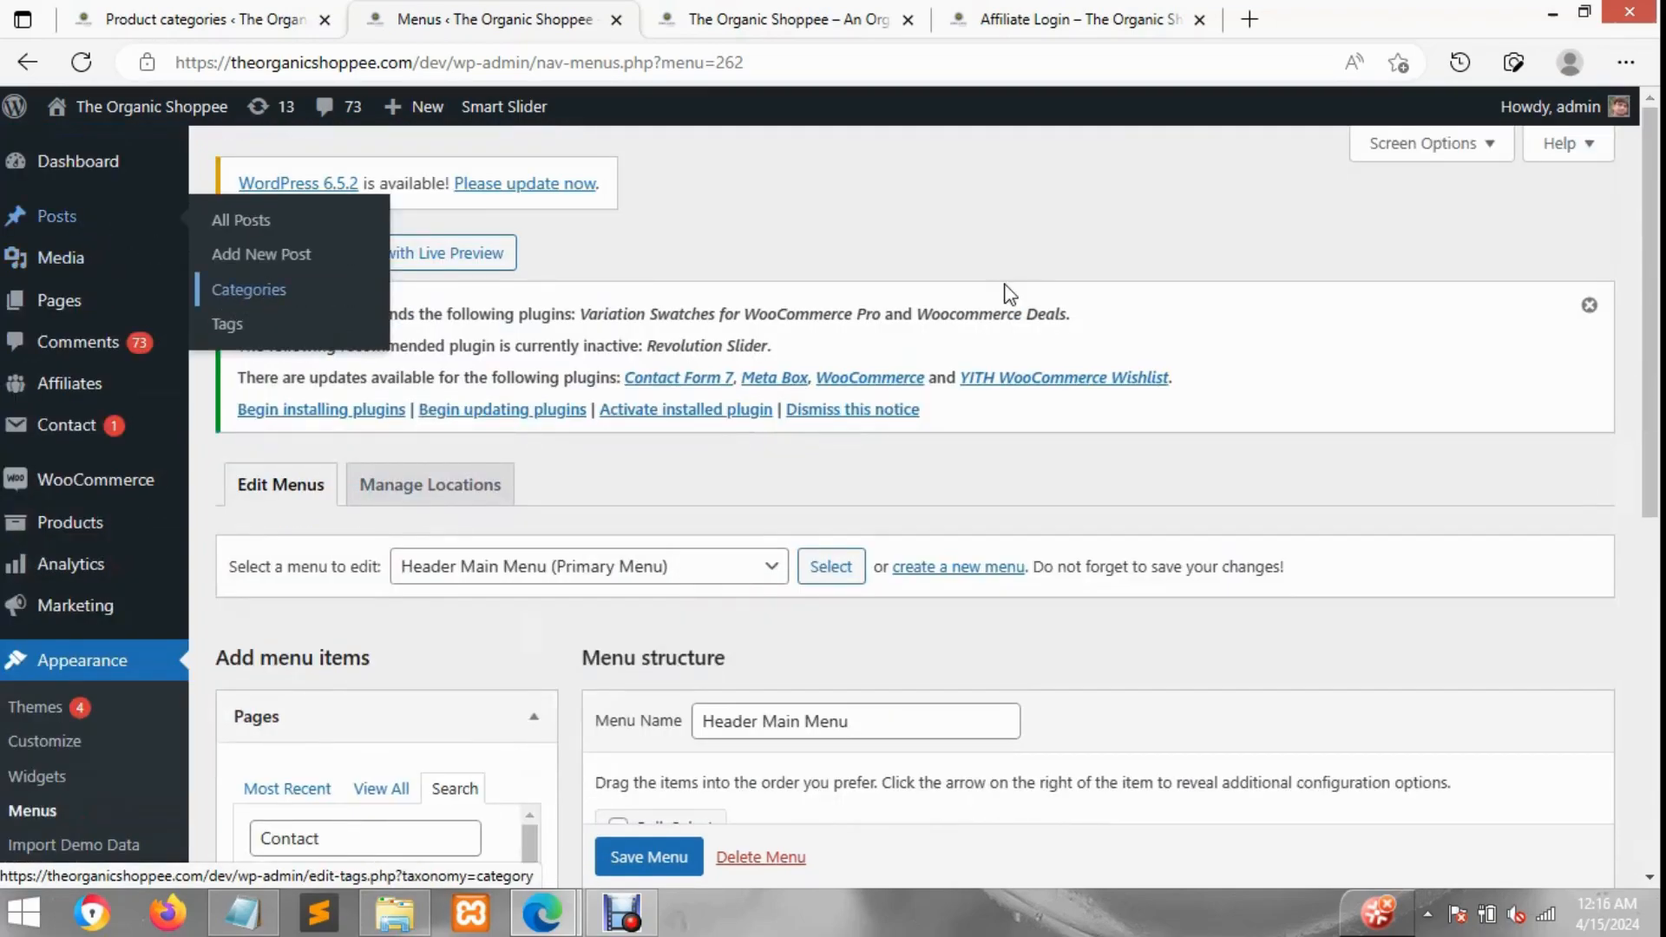
{"action": "scroll", "coordinate": [879, 401], "scroll_direction": "down", "scroll_amount": 8}
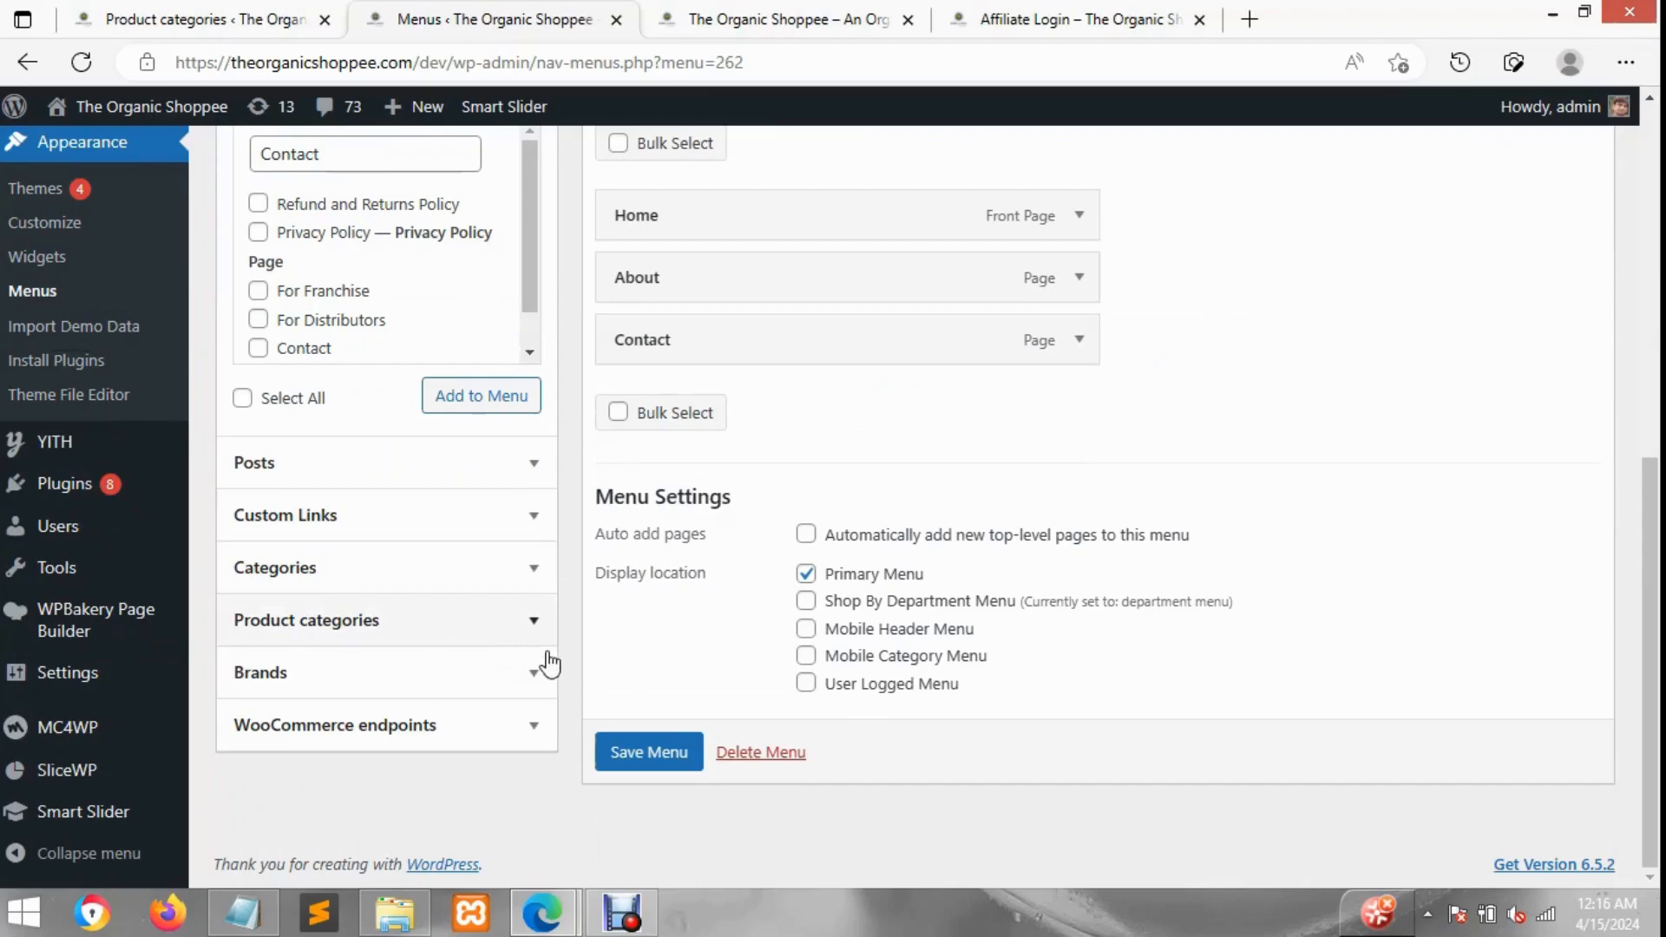
{"action": "scroll", "coordinate": [1535, 461], "scroll_direction": "up", "scroll_amount": 8}
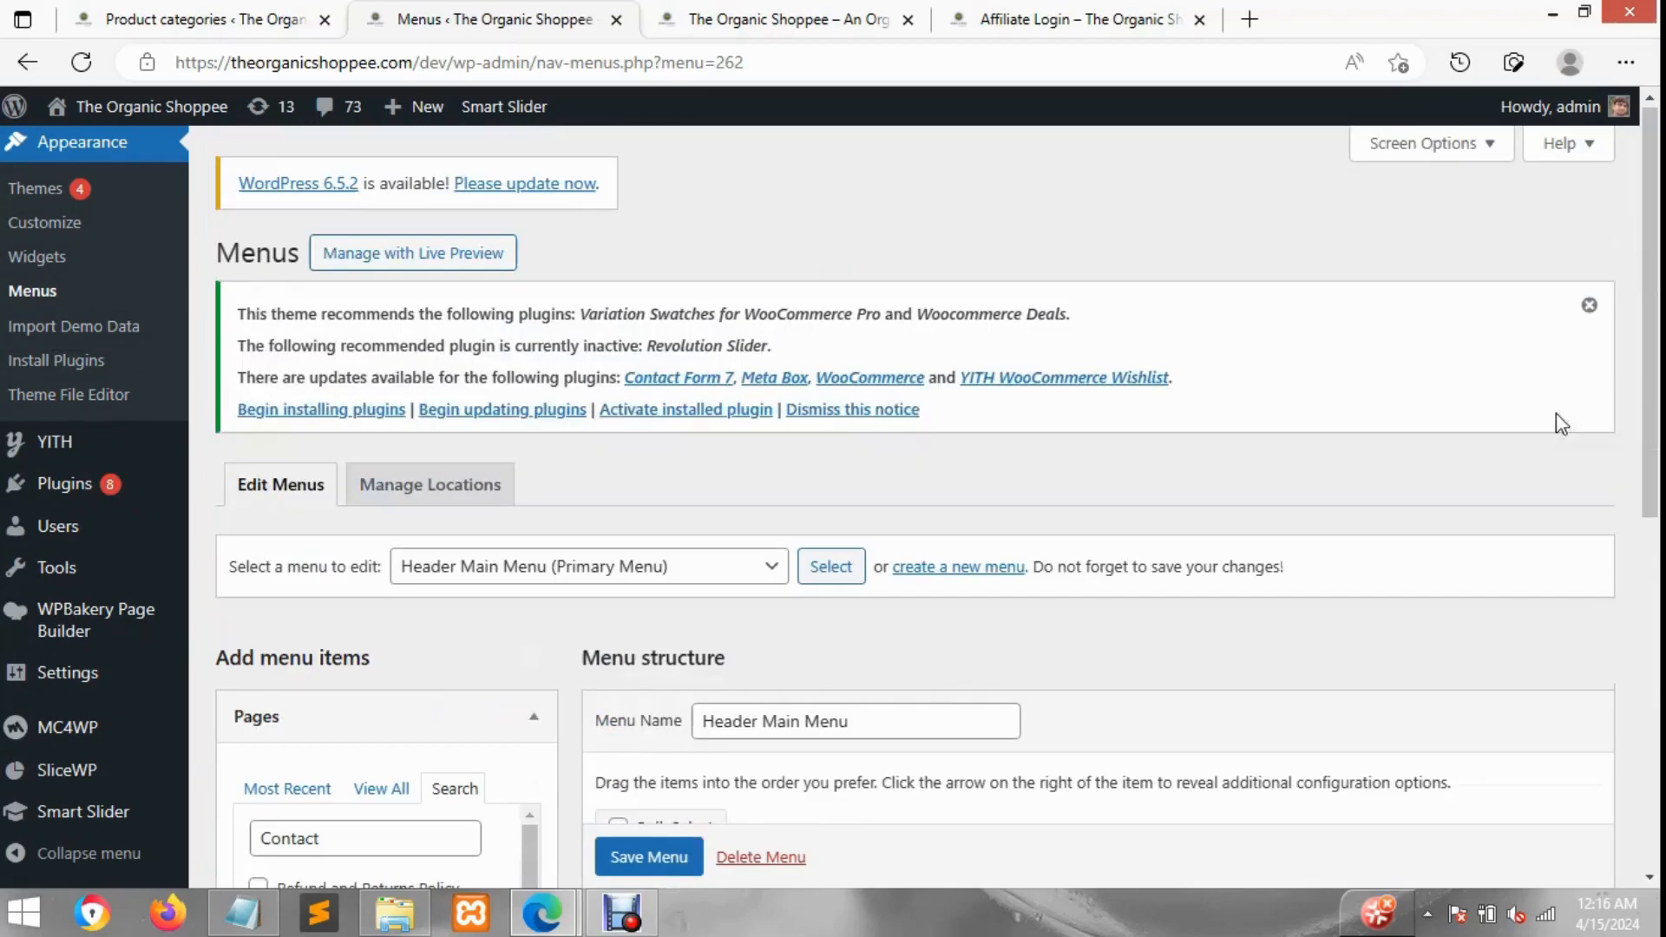
Step: Enable Product categories in Screen Options and expand the Product categories panel among the menu items
{"action": "left_click", "coordinate": [1457, 163]}
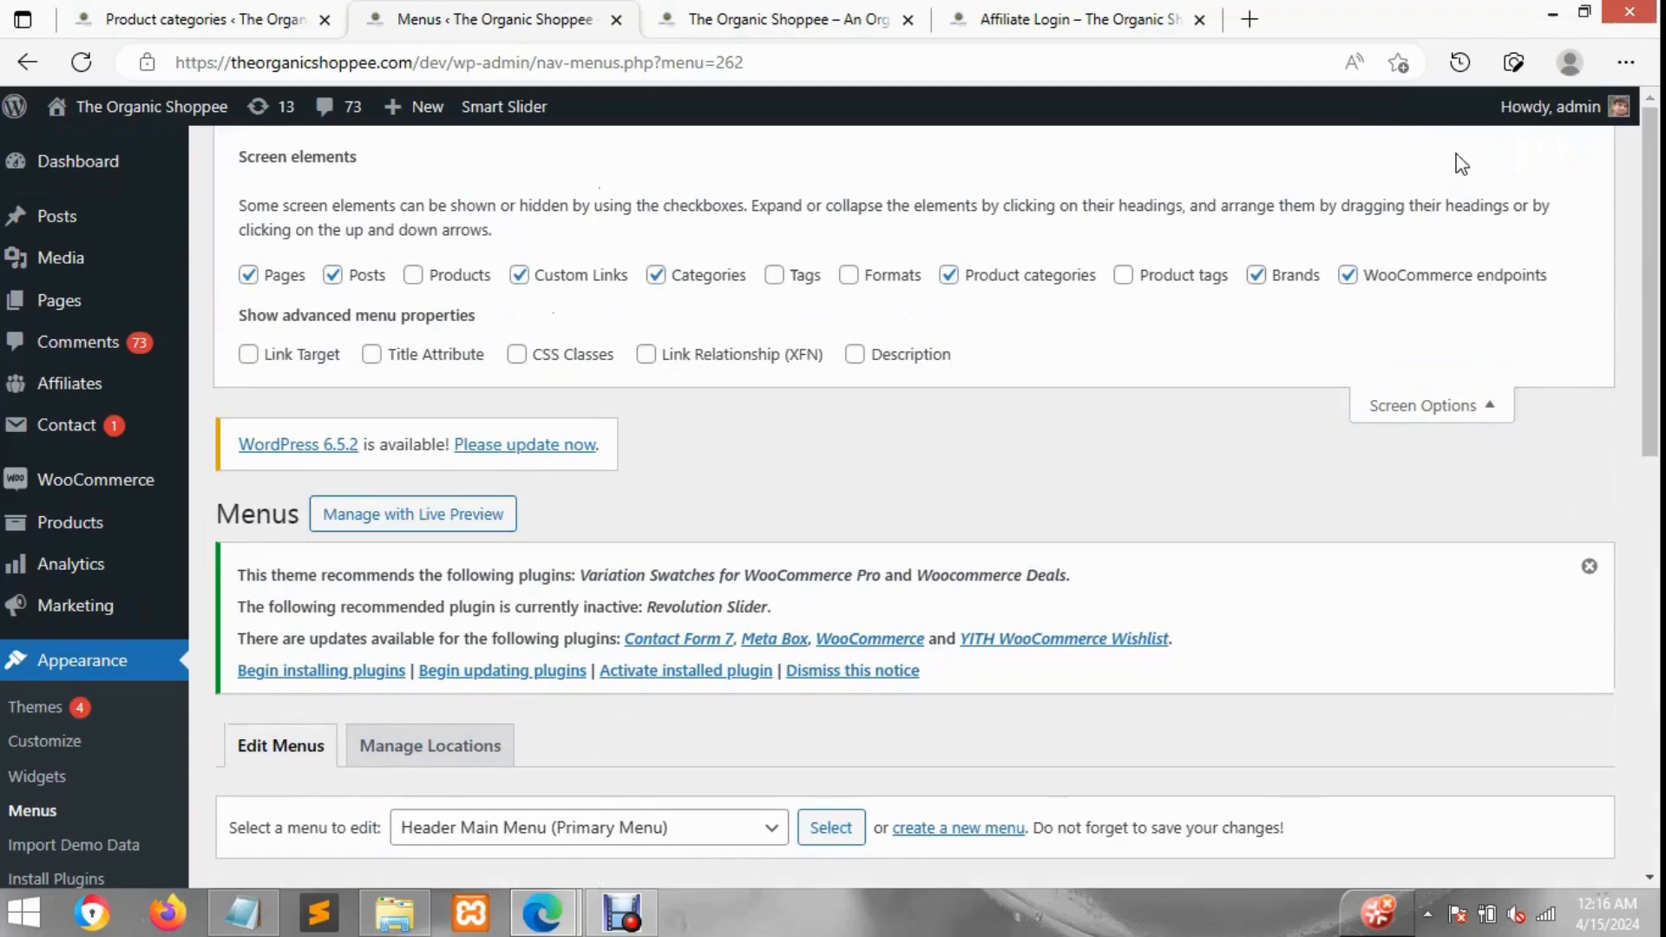
{"action": "left_click", "coordinate": [976, 294]}
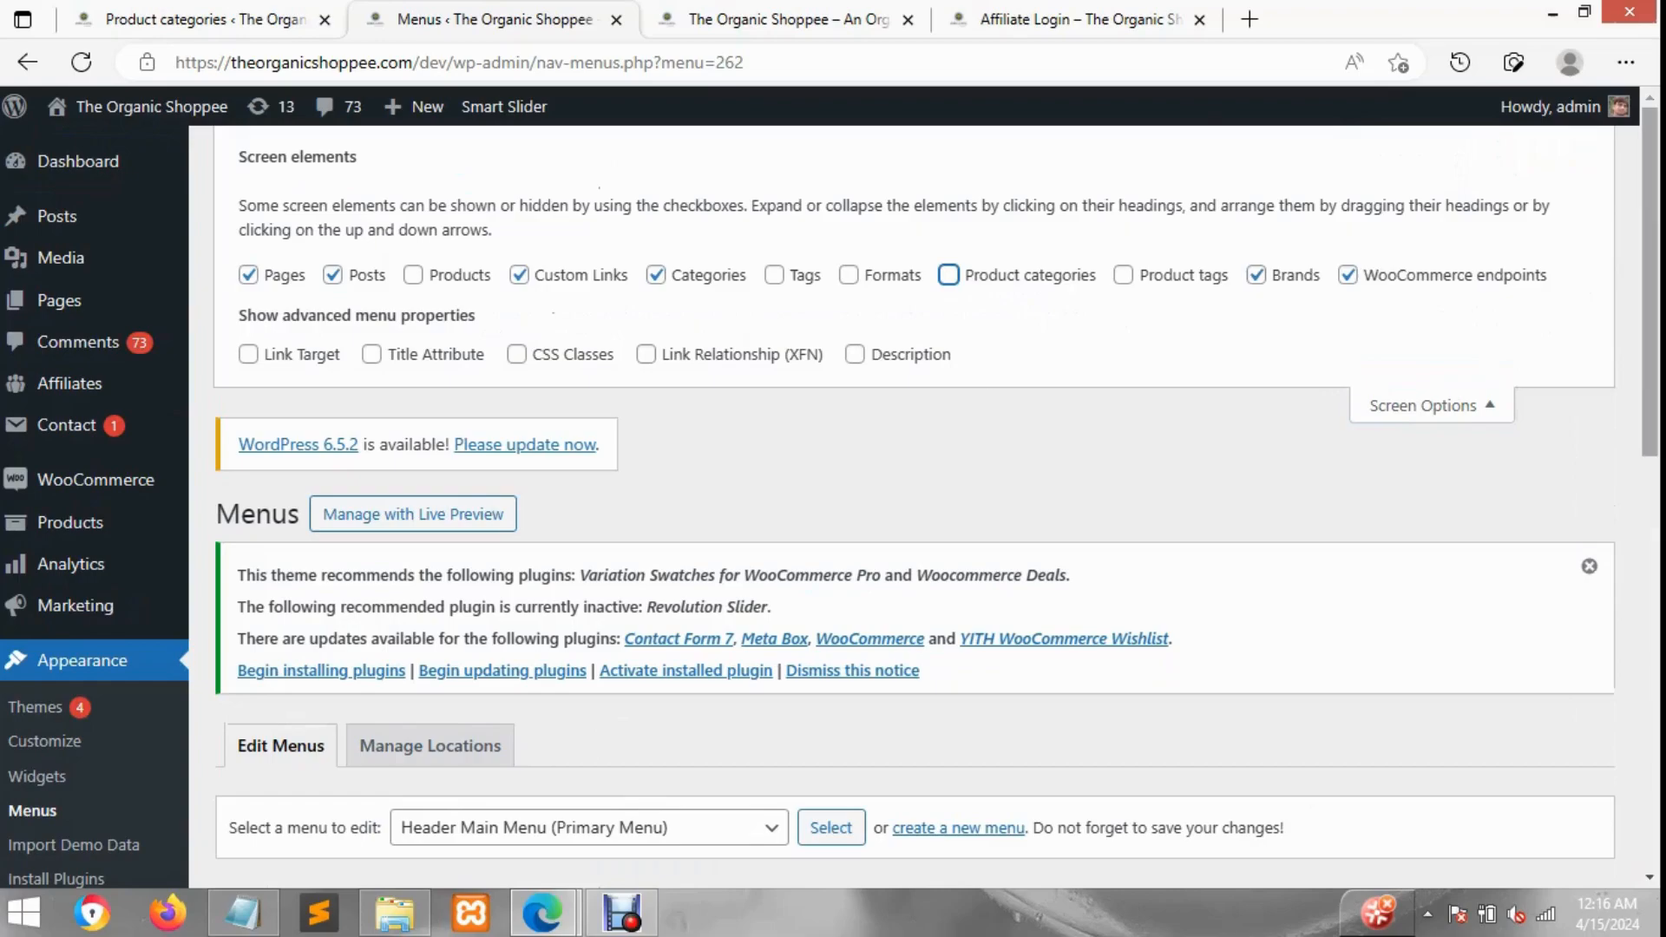
{"action": "scroll", "coordinate": [1625, 335], "scroll_direction": "down", "scroll_amount": 12}
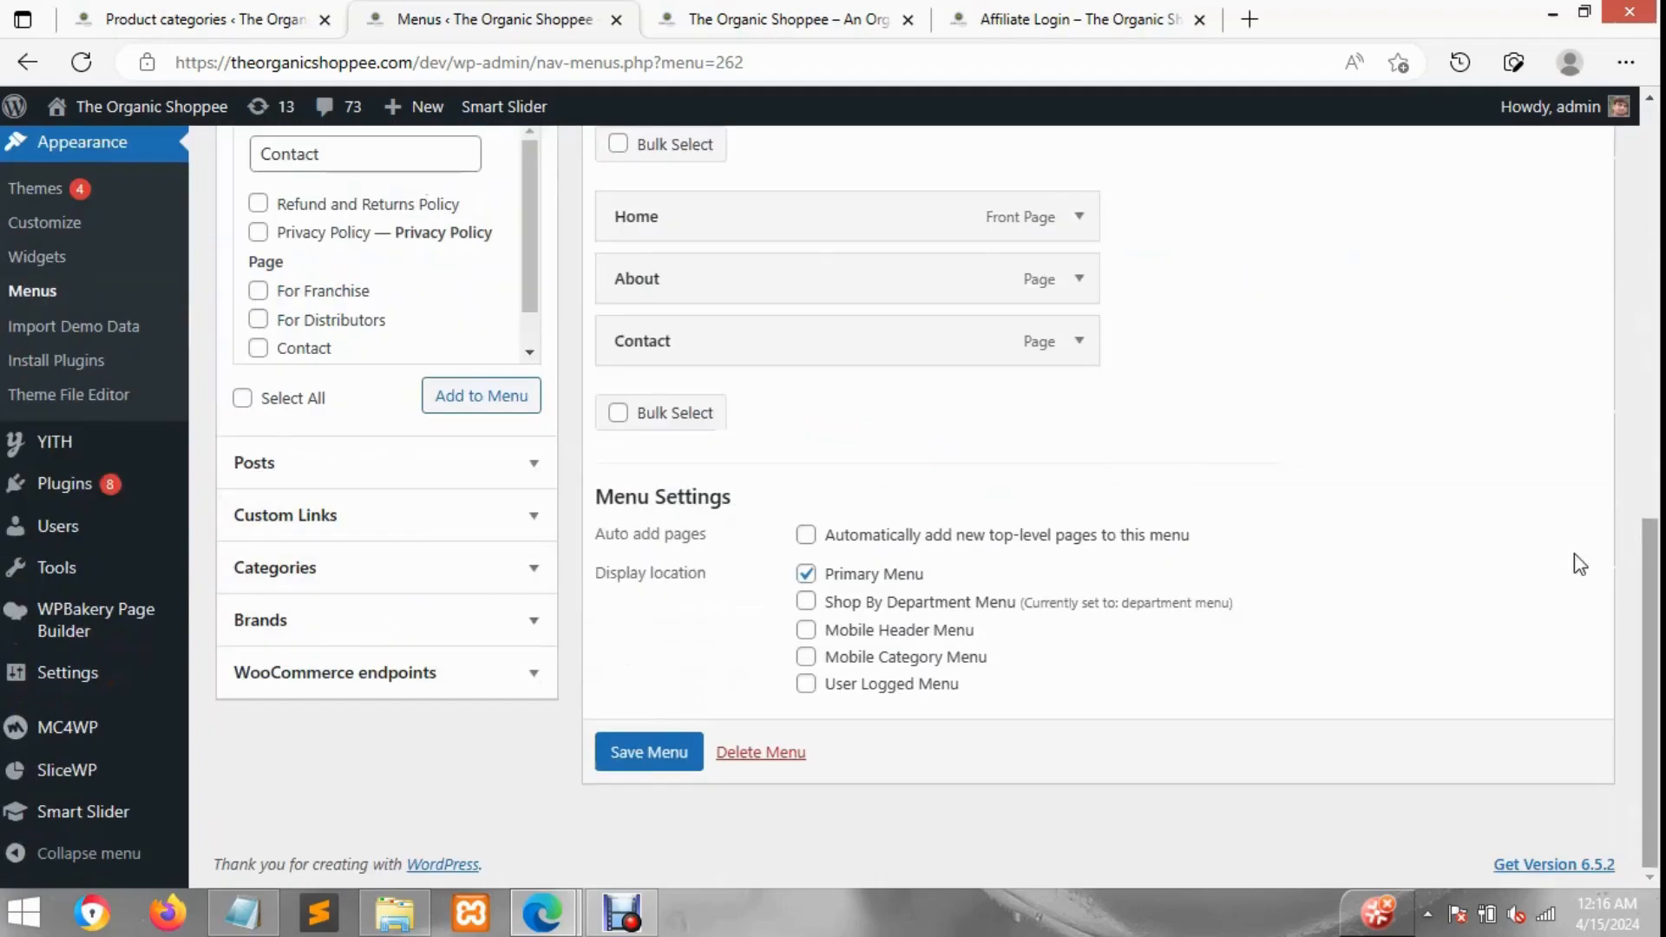
{"action": "scroll", "coordinate": [1577, 564], "scroll_direction": "up", "scroll_amount": 12}
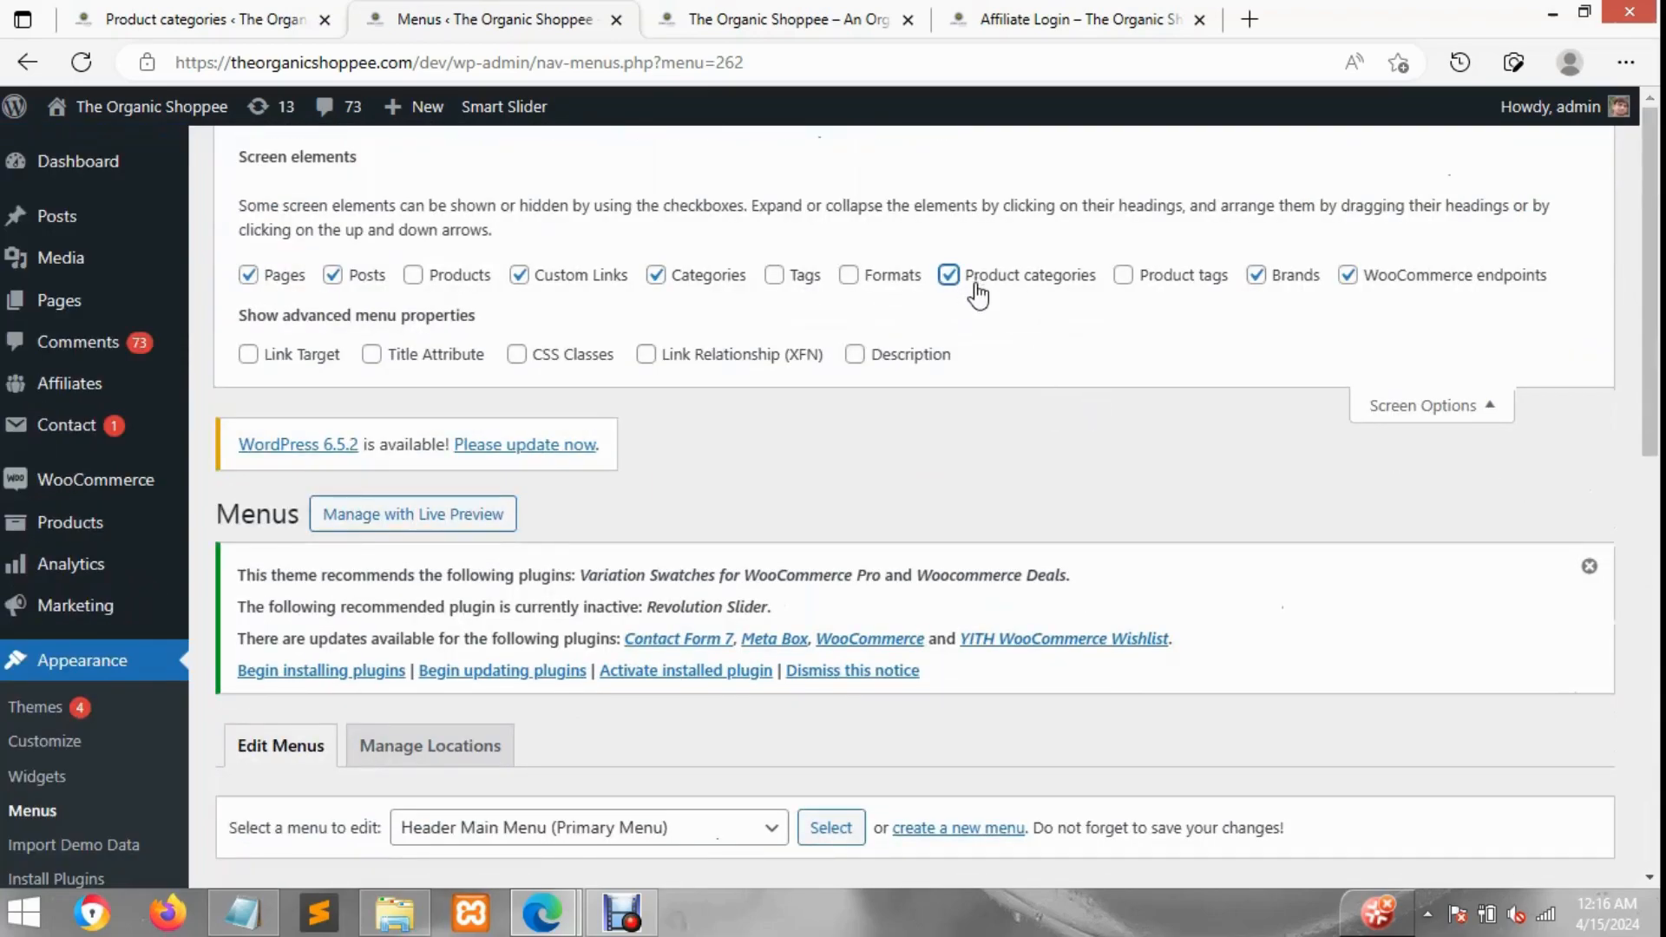
{"action": "left_click", "coordinate": [1461, 413]}
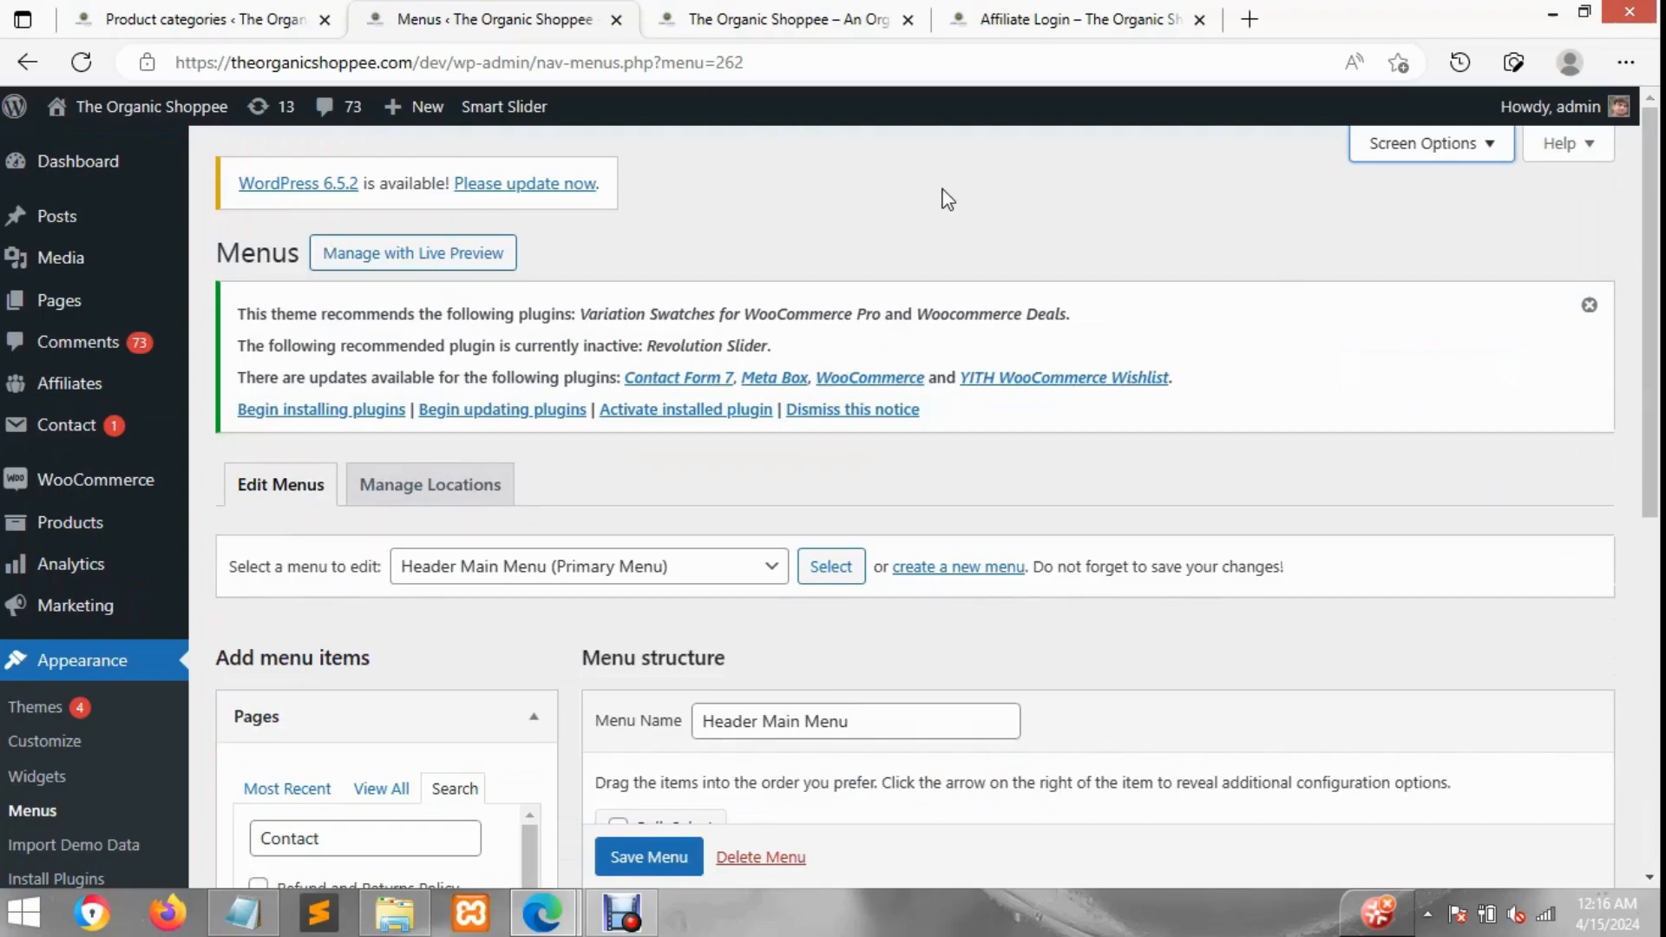
{"action": "scroll", "coordinate": [371, 669], "scroll_direction": "down", "scroll_amount": 8}
{"action": "left_click", "coordinate": [368, 621]}
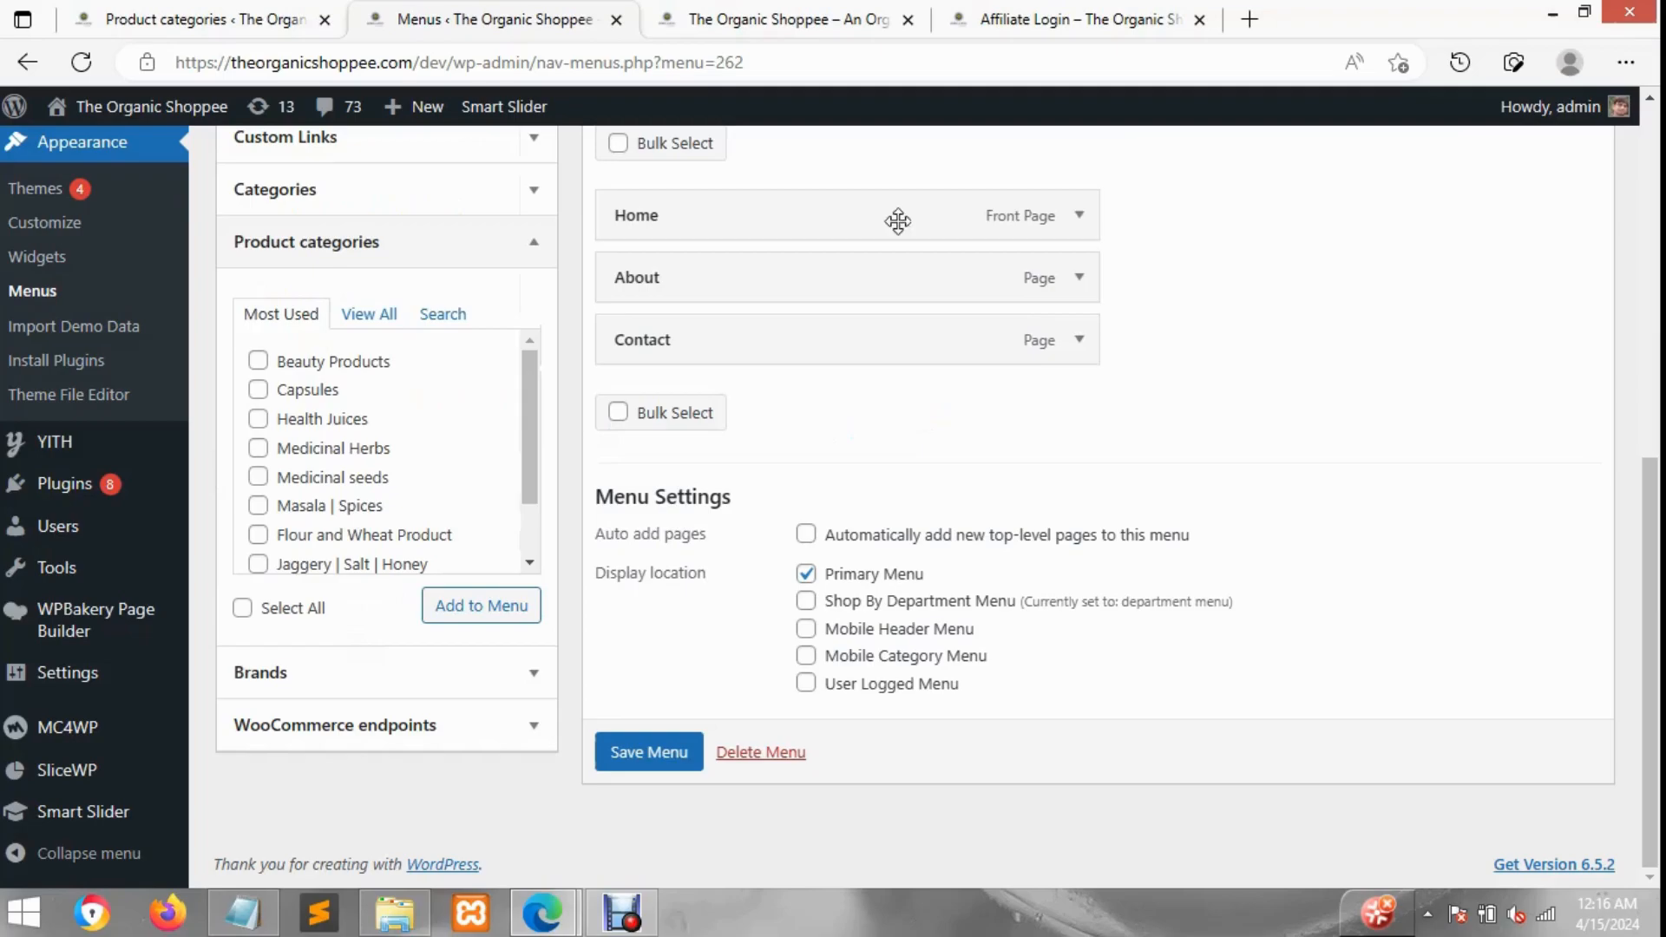
Step: Check the storefront tab and close the Affiliate Login tab
{"action": "left_click", "coordinate": [760, 10]}
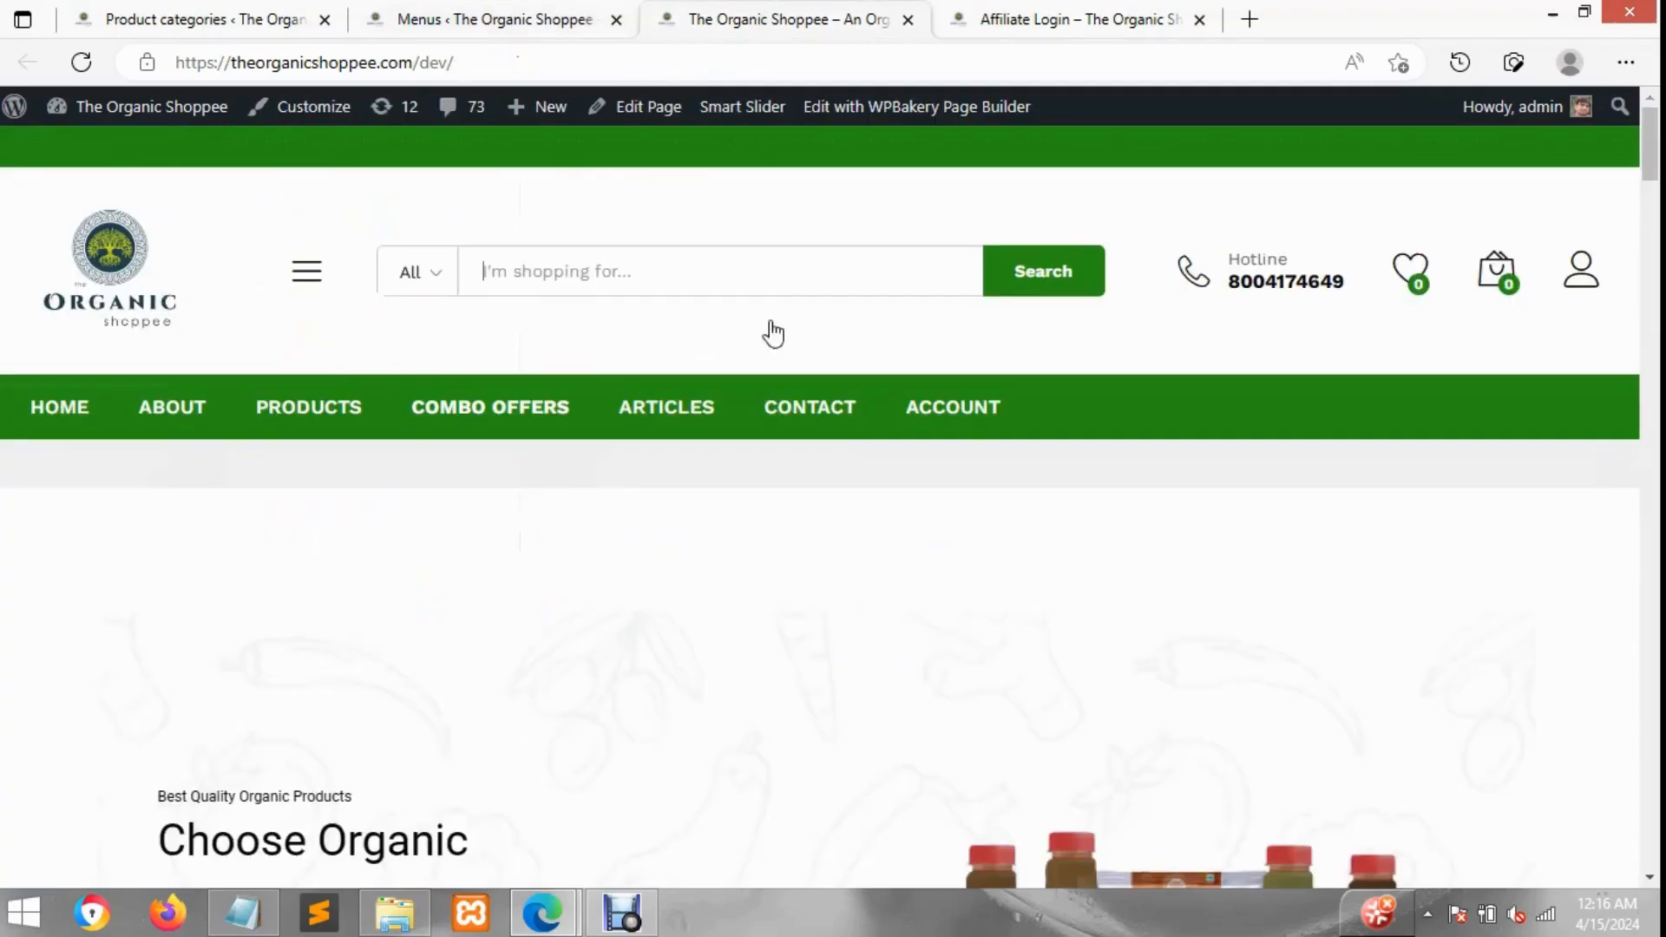
{"action": "left_click", "coordinate": [1126, 19]}
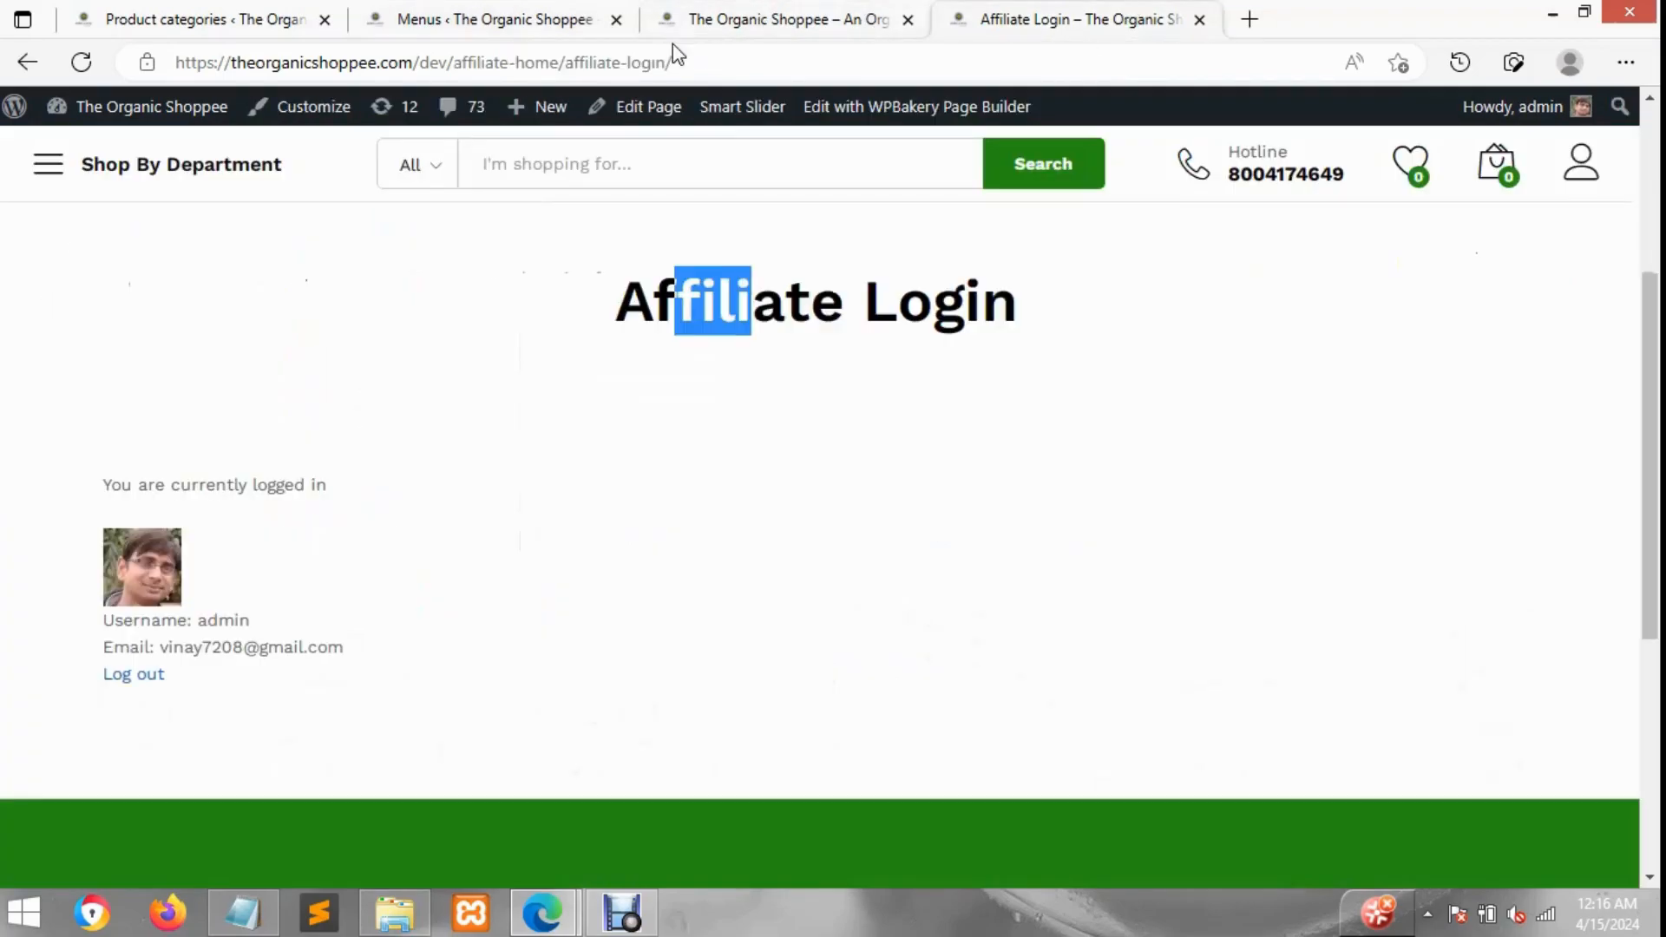
{"action": "left_click", "coordinate": [1199, 20]}
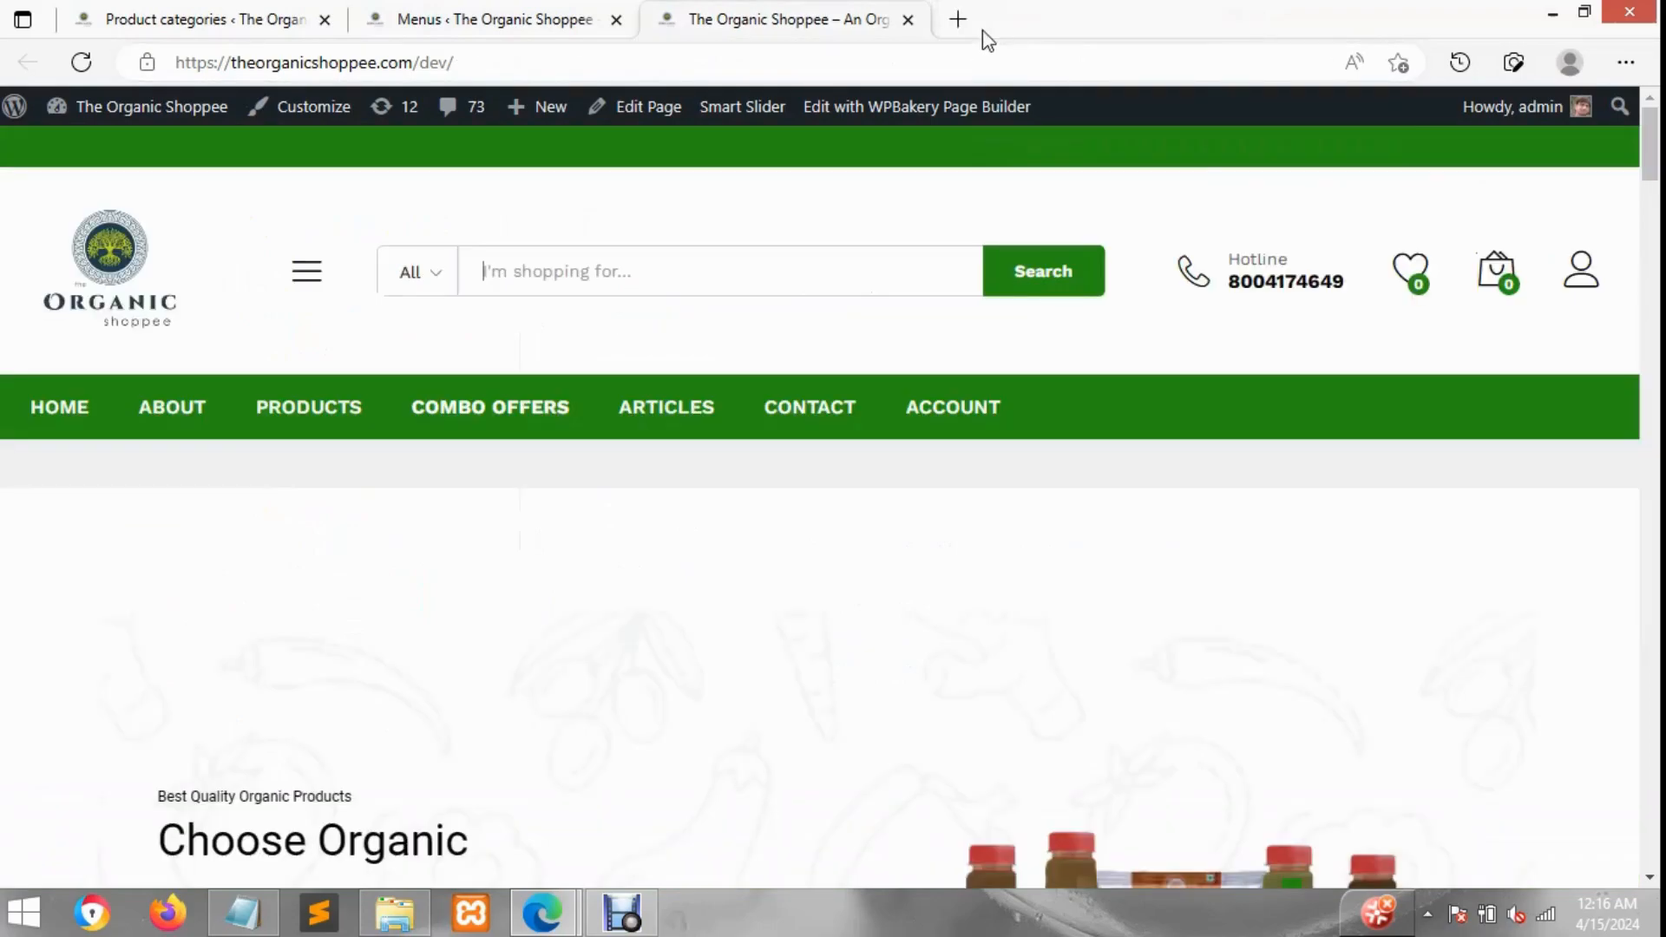
Step: Open theorganicshoppee.com/dev/shop in a new browser tab
{"action": "key", "text": "ctrl+t"}
{"action": "type", "text": "theor"}
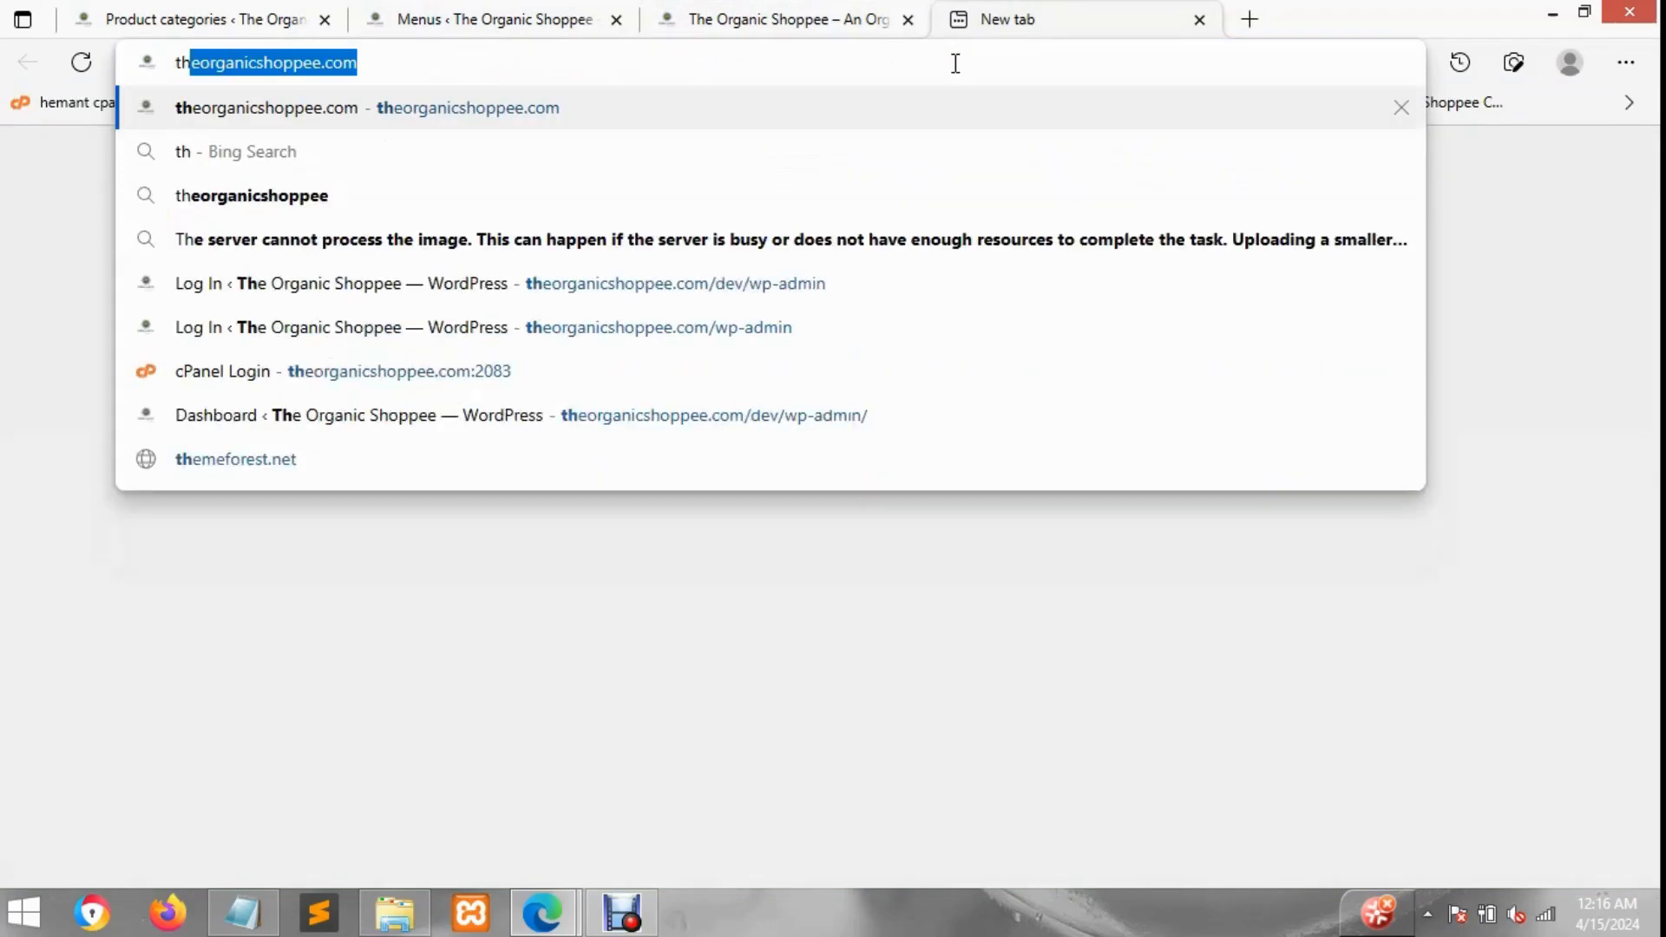
{"action": "type", "text": "ganicshoppee.com/de"}
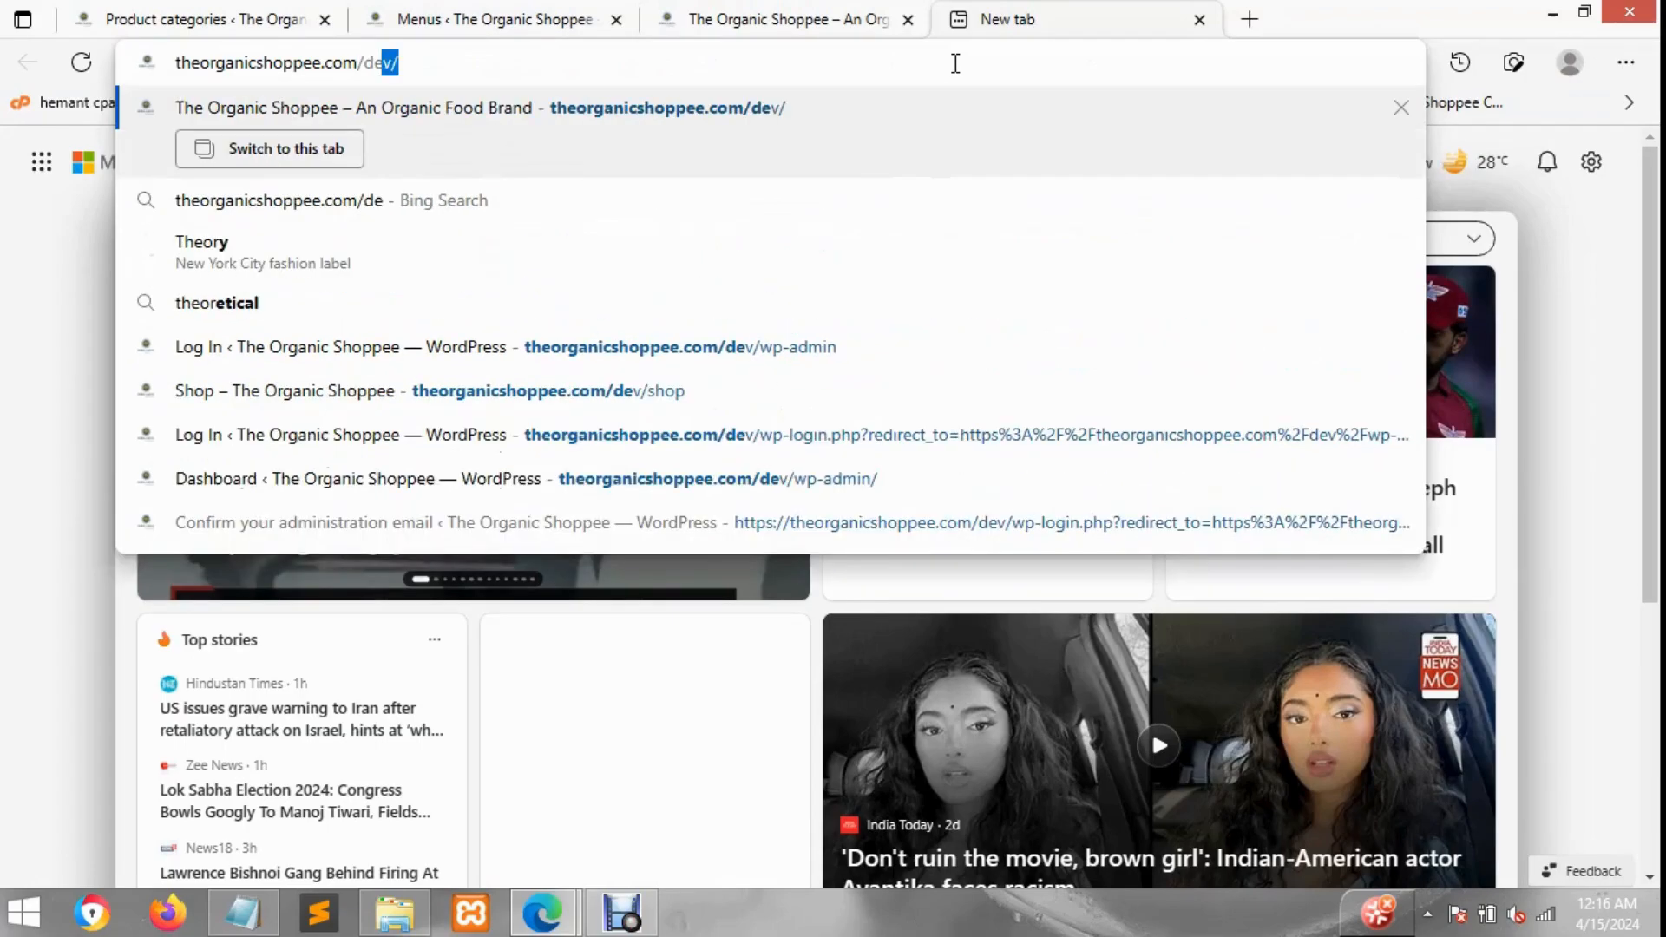
{"action": "type", "text": "v/shop"}
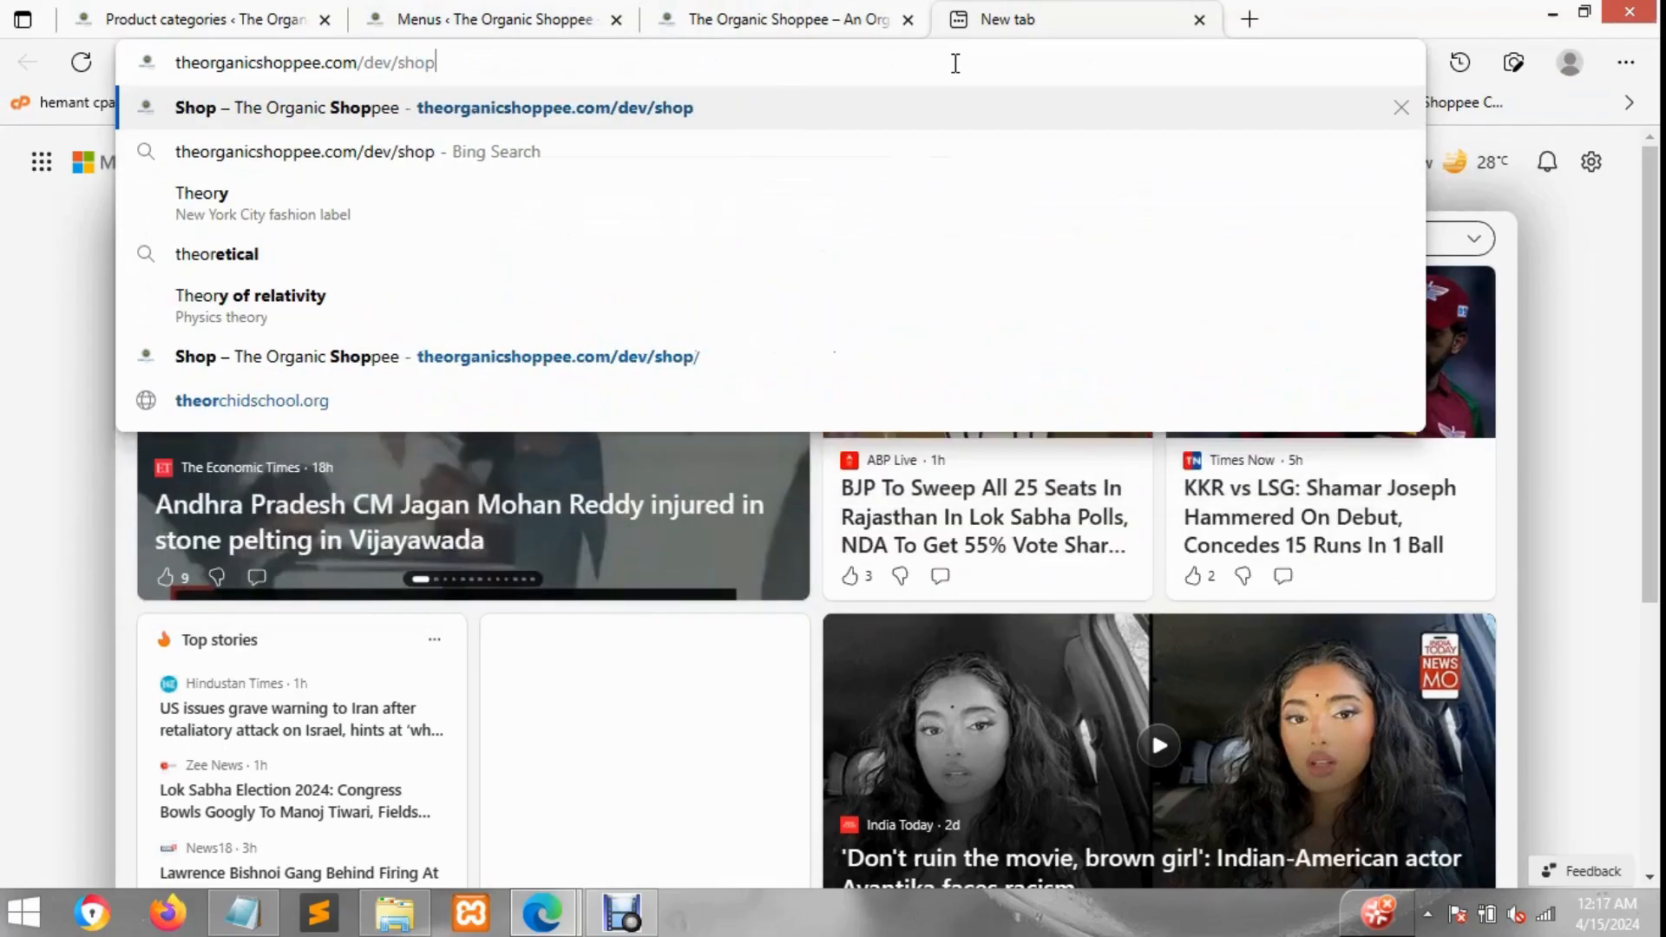
{"action": "key", "text": "Return"}
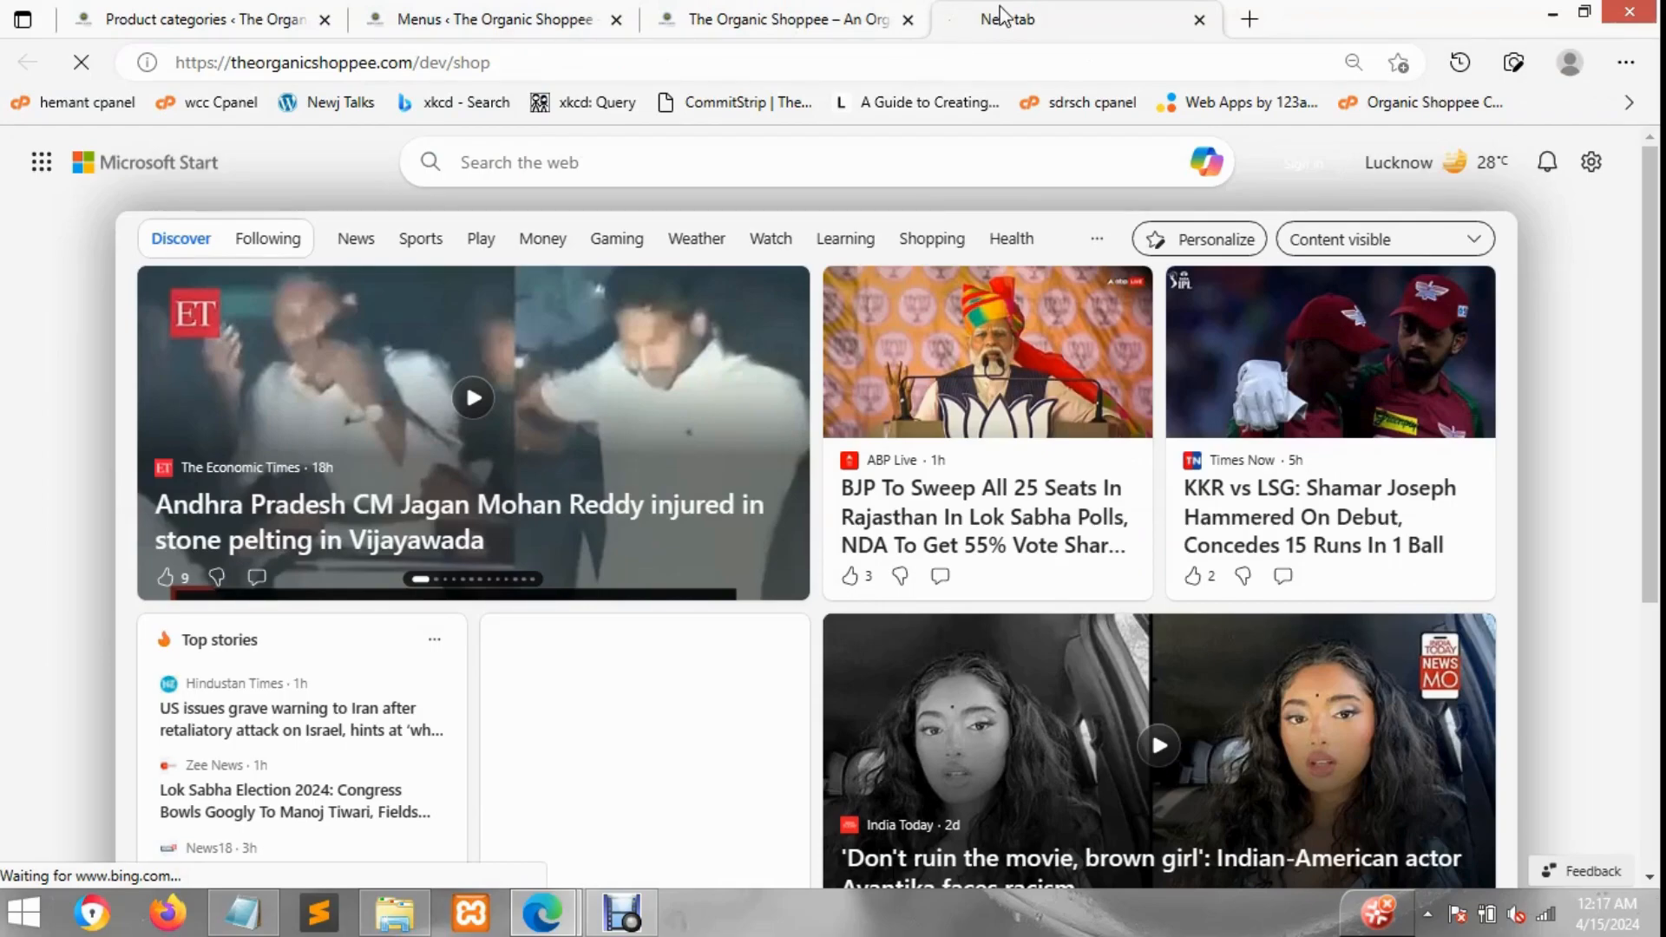
Step: Browse the shop page's product categories, then return to the menus editor
{"action": "left_click", "coordinate": [831, 12]}
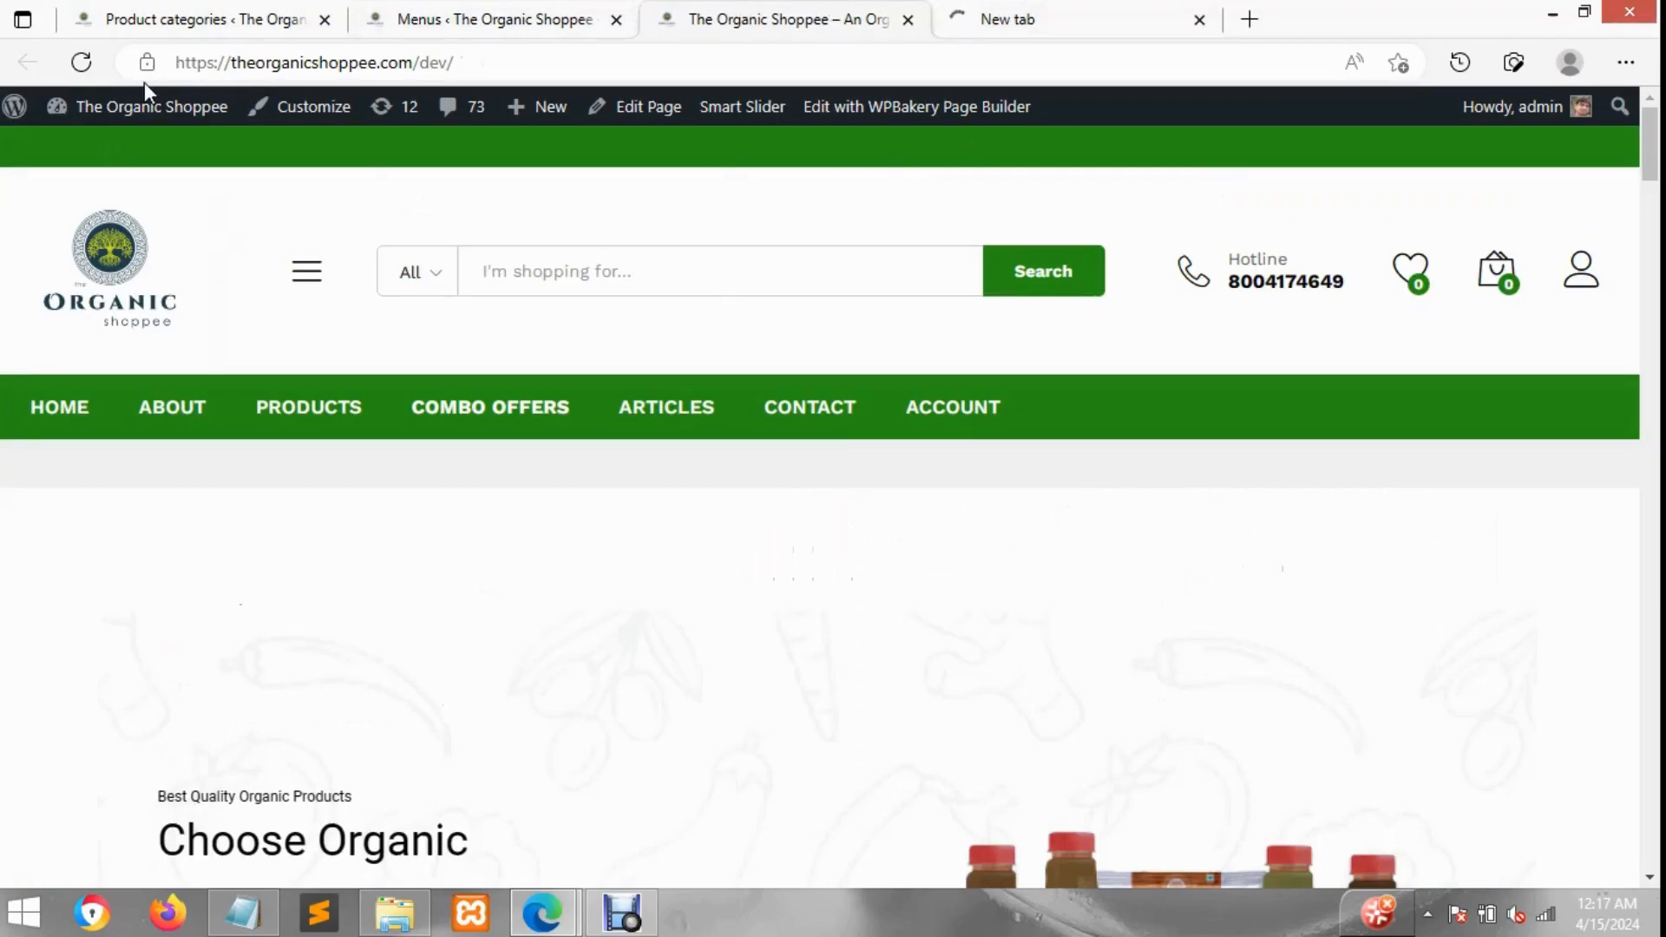
{"action": "left_click", "coordinate": [1021, 10]}
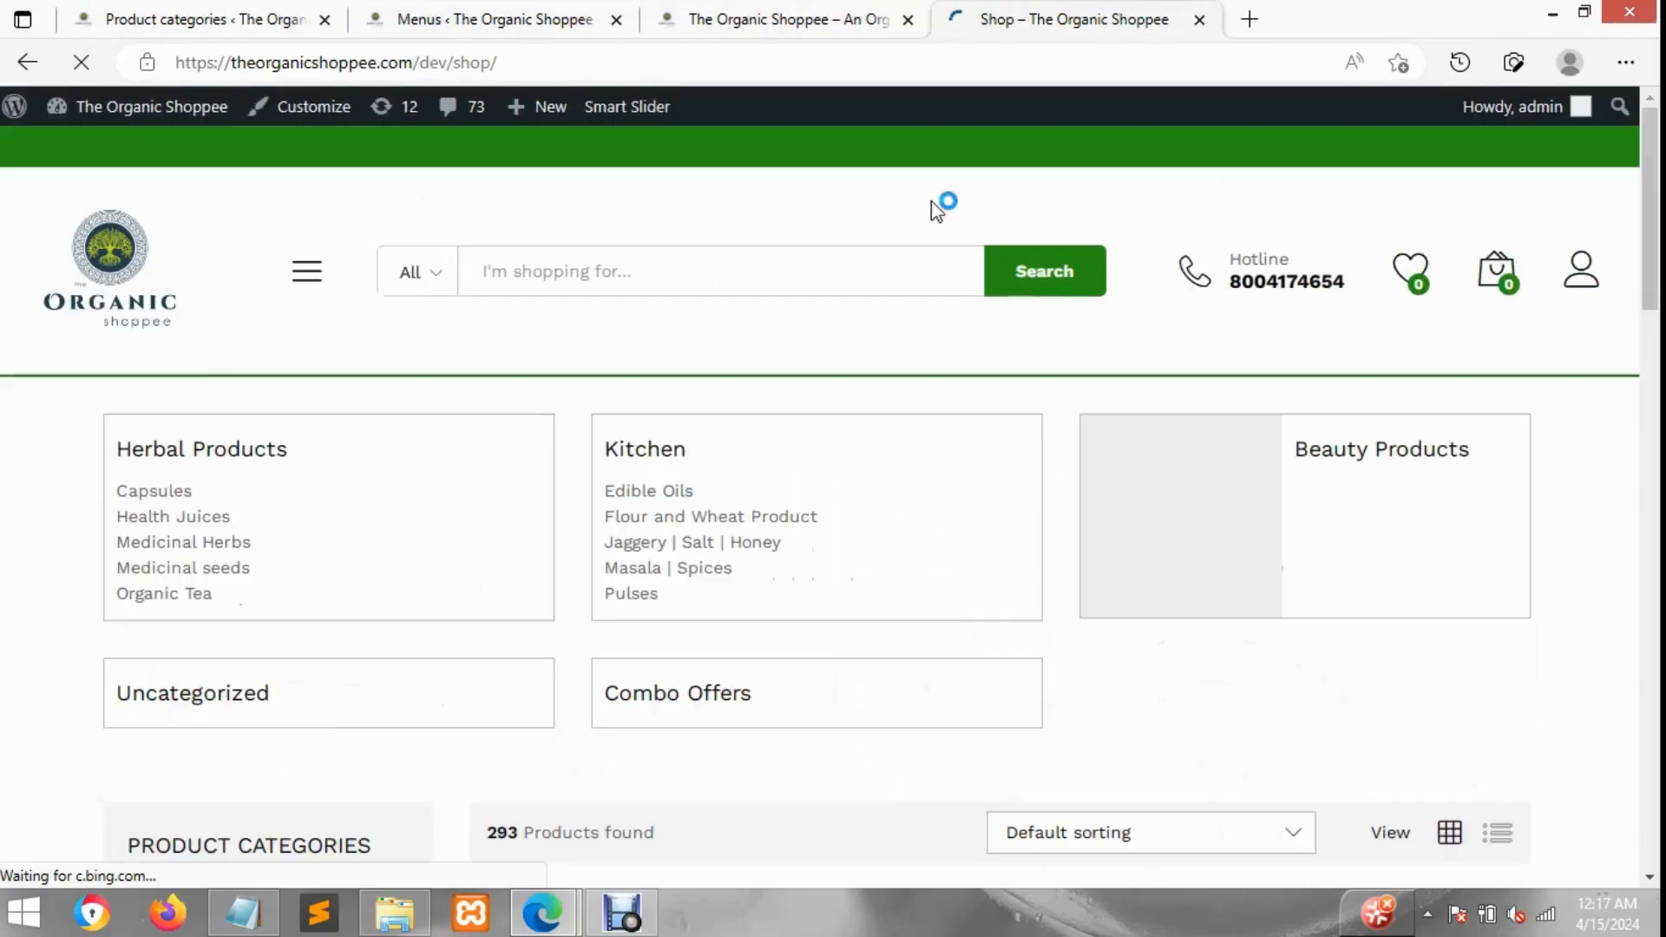
{"action": "scroll", "coordinate": [568, 423], "scroll_direction": "down", "scroll_amount": 2}
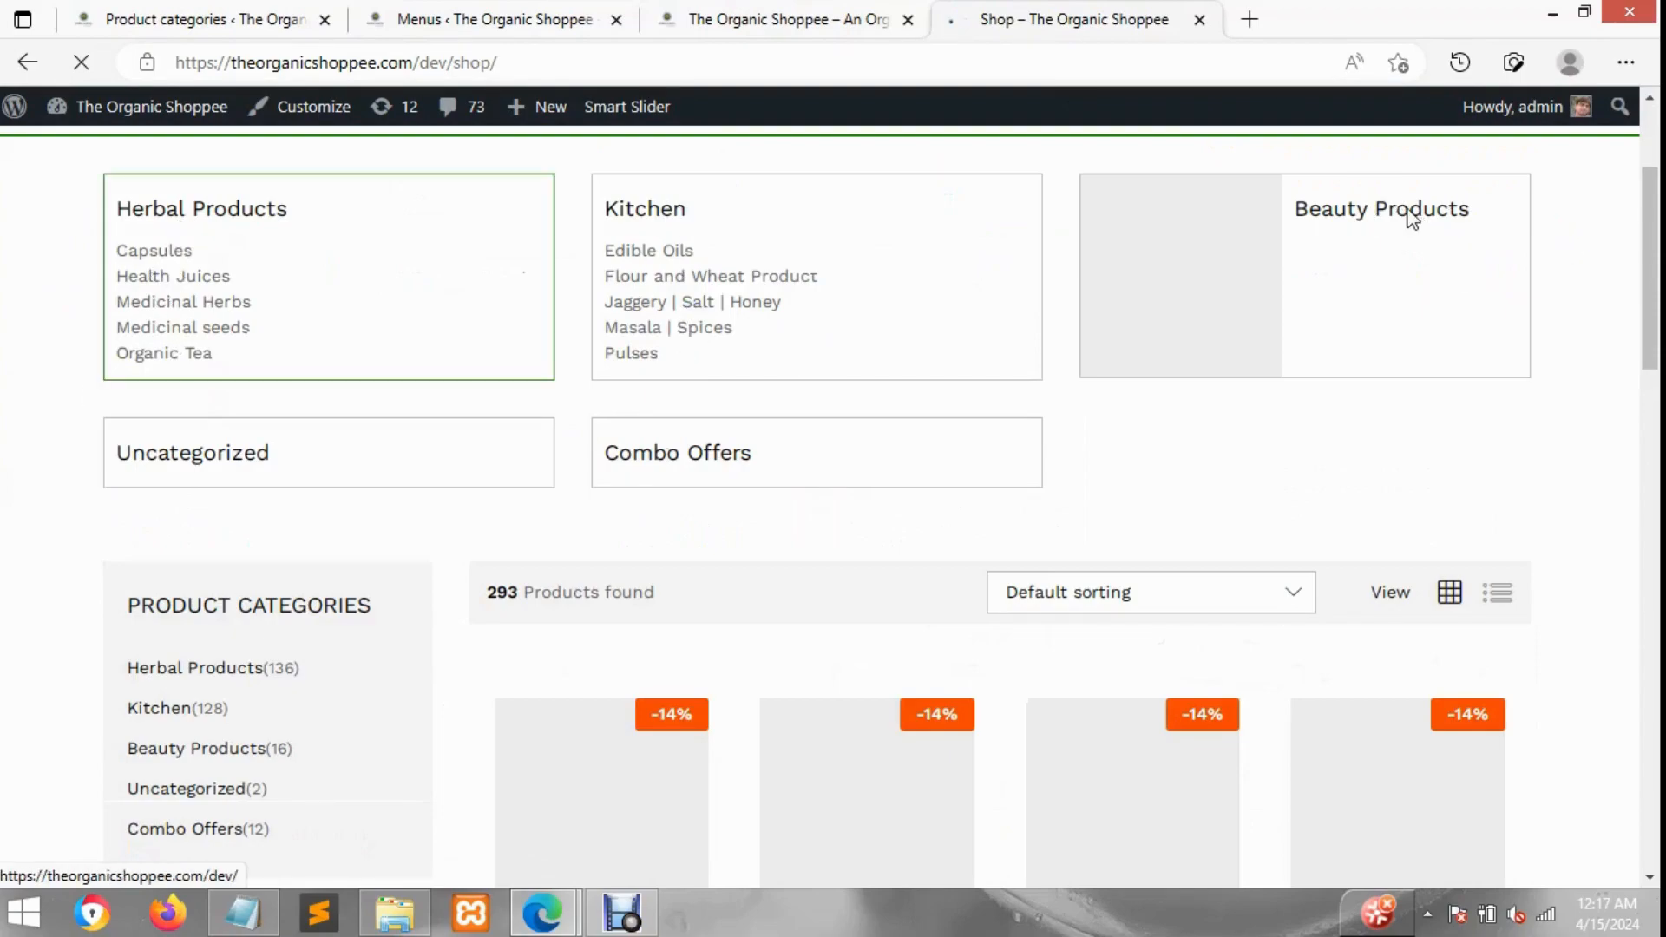
{"action": "scroll", "coordinate": [573, 443], "scroll_direction": "down", "scroll_amount": 1}
{"action": "scroll", "coordinate": [571, 449], "scroll_direction": "down", "scroll_amount": 2}
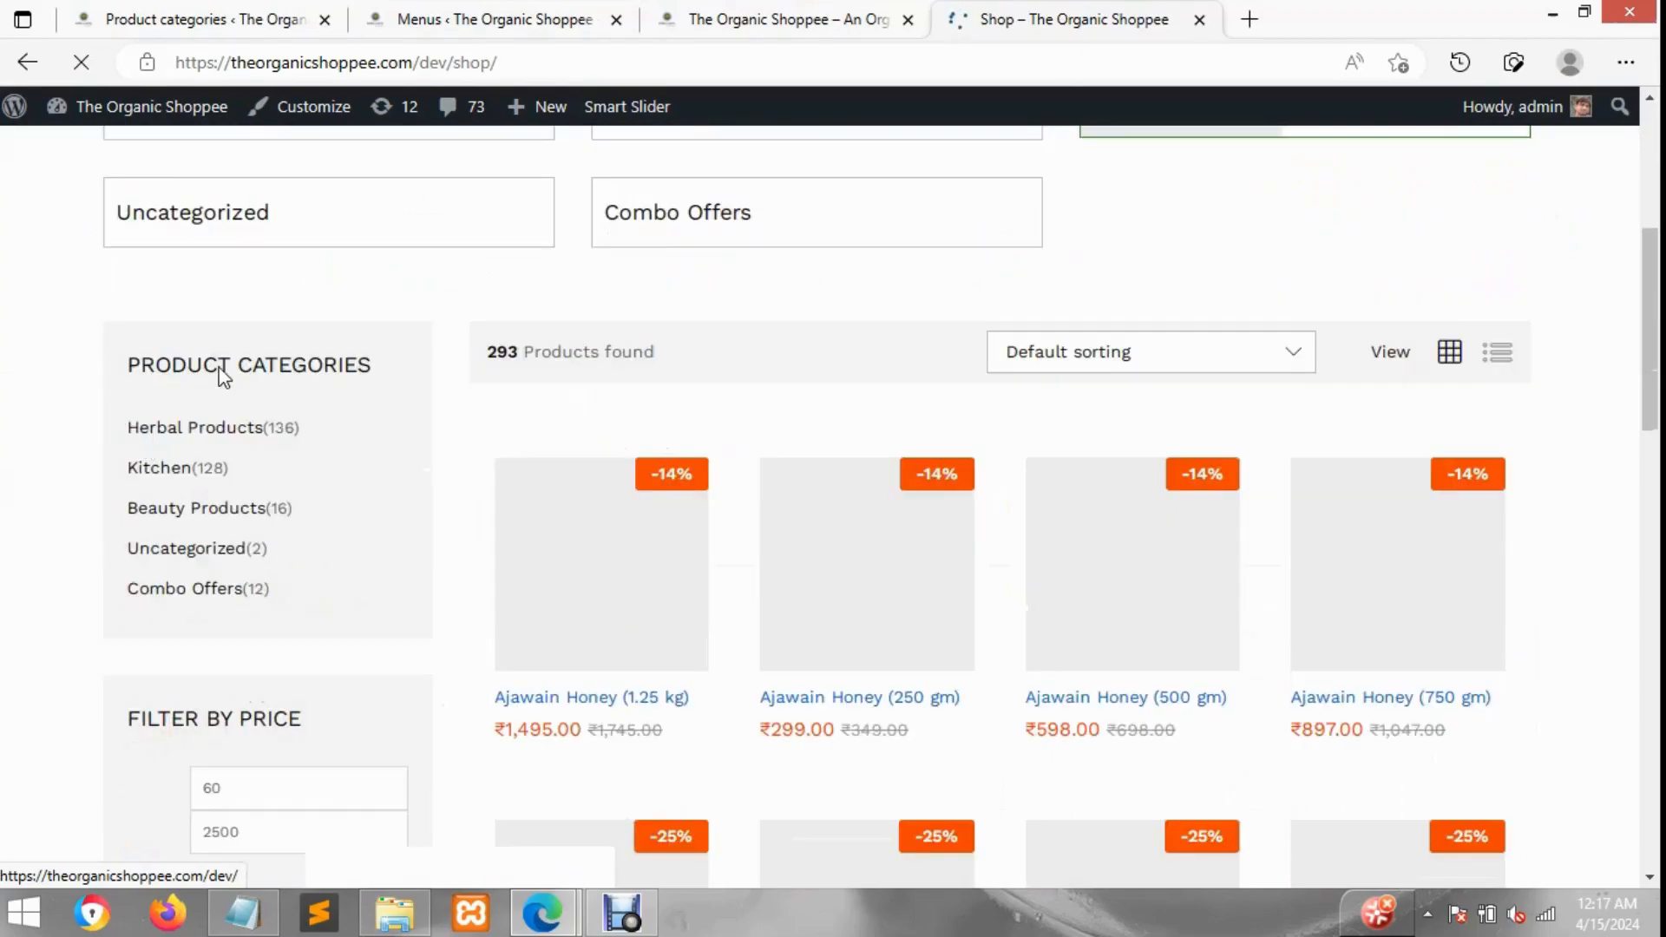
{"action": "scroll", "coordinate": [216, 685], "scroll_direction": "down", "scroll_amount": 2}
{"action": "scroll", "coordinate": [243, 650], "scroll_direction": "down", "scroll_amount": 1}
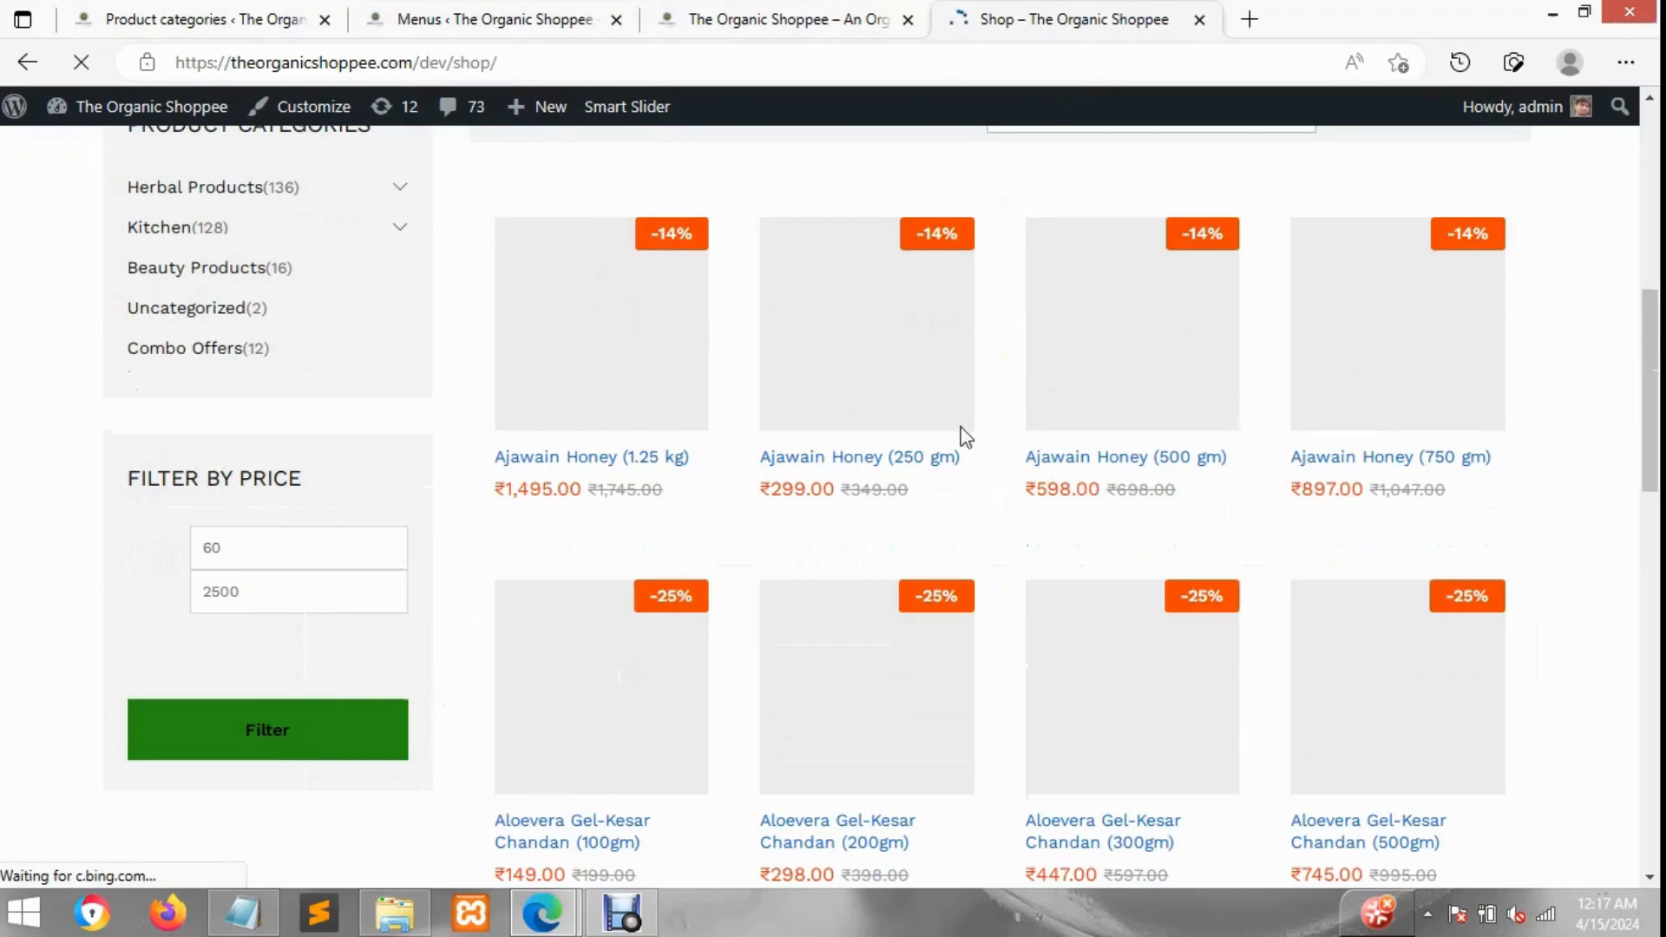
{"action": "left_click", "coordinate": [754, 17]}
{"action": "left_click", "coordinate": [558, 18]}
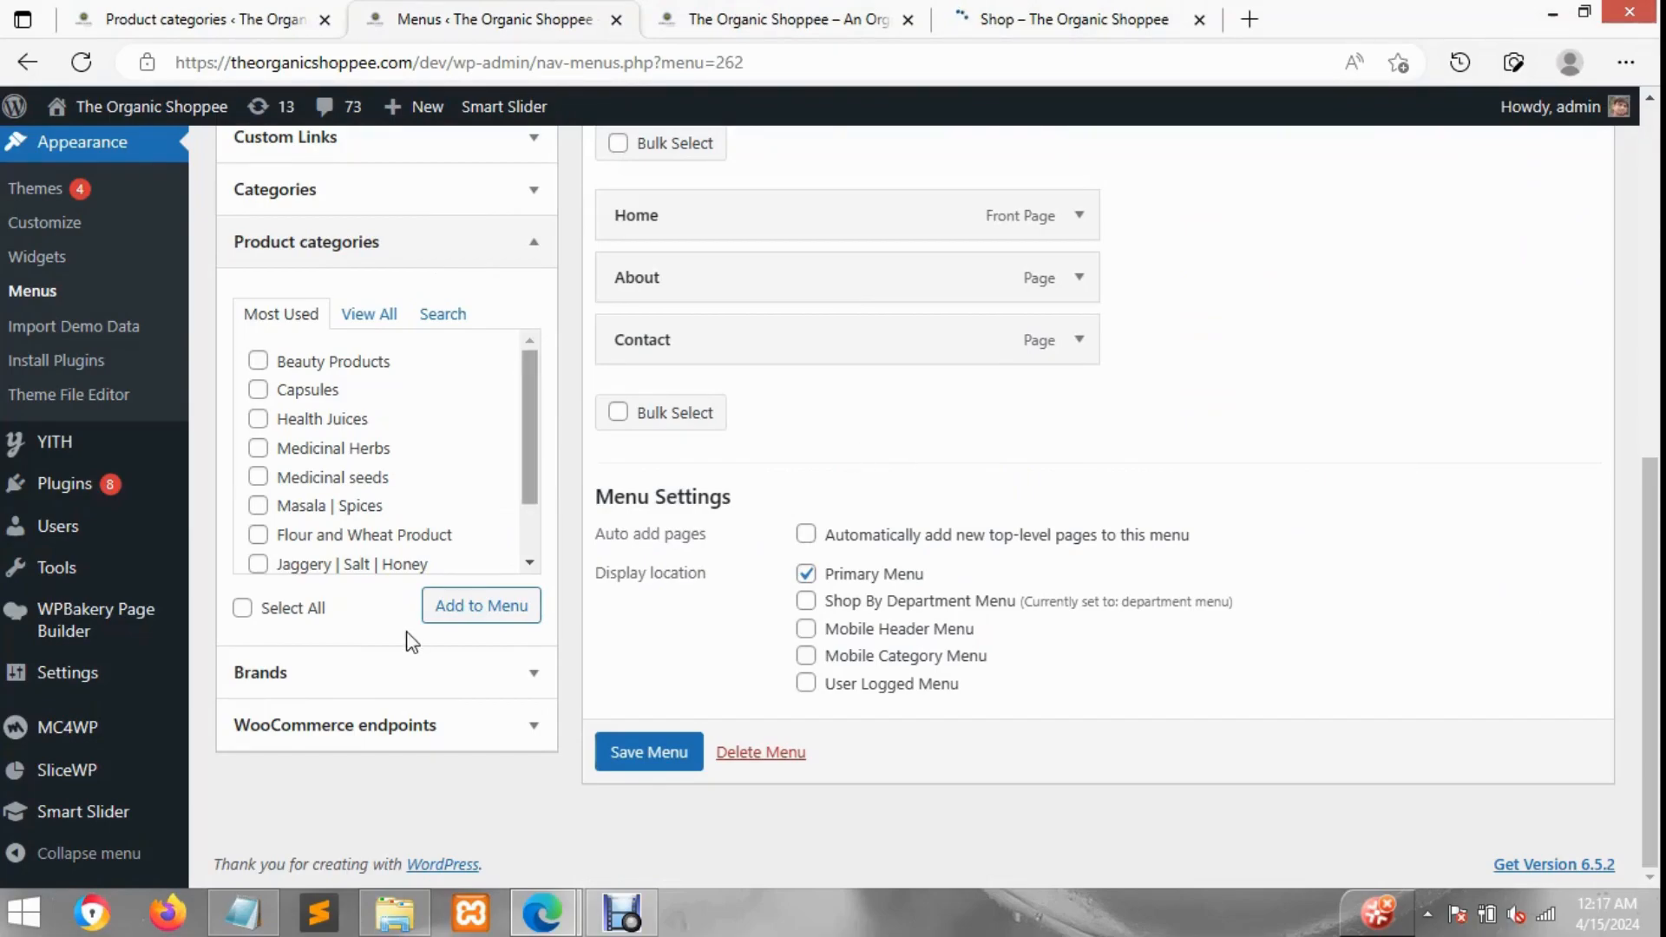
Step: Open Custom Links and enter Our Products as the link text
{"action": "scroll", "coordinate": [360, 703], "scroll_direction": "up", "scroll_amount": 3}
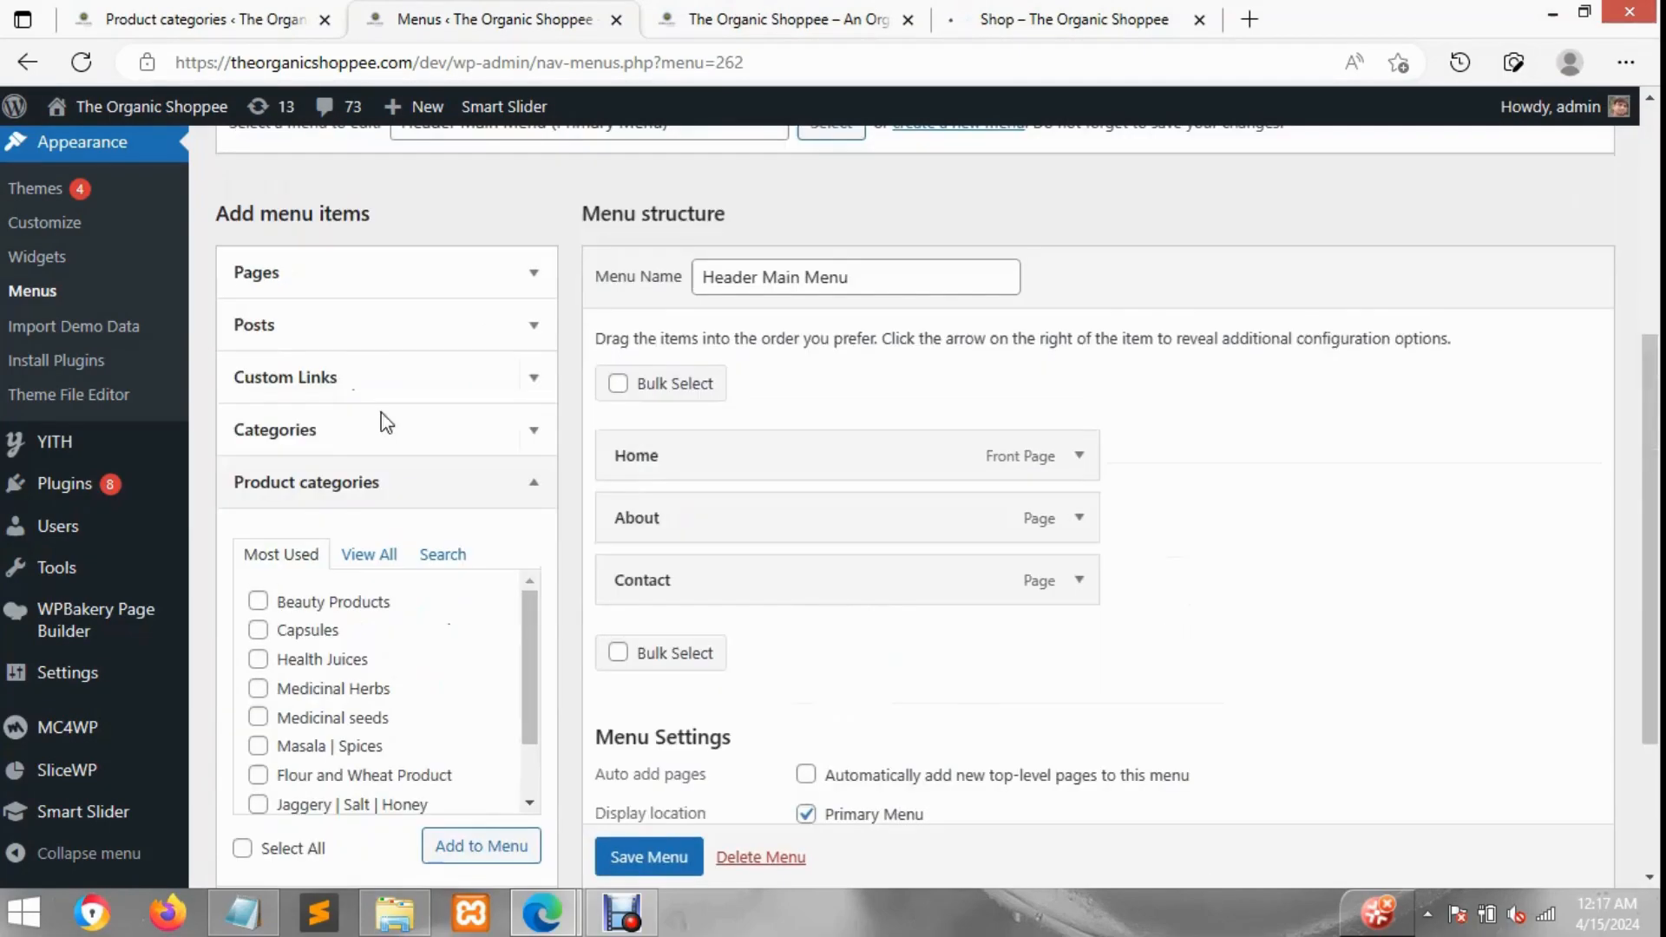
{"action": "left_click", "coordinate": [324, 384]}
{"action": "left_click", "coordinate": [383, 496]}
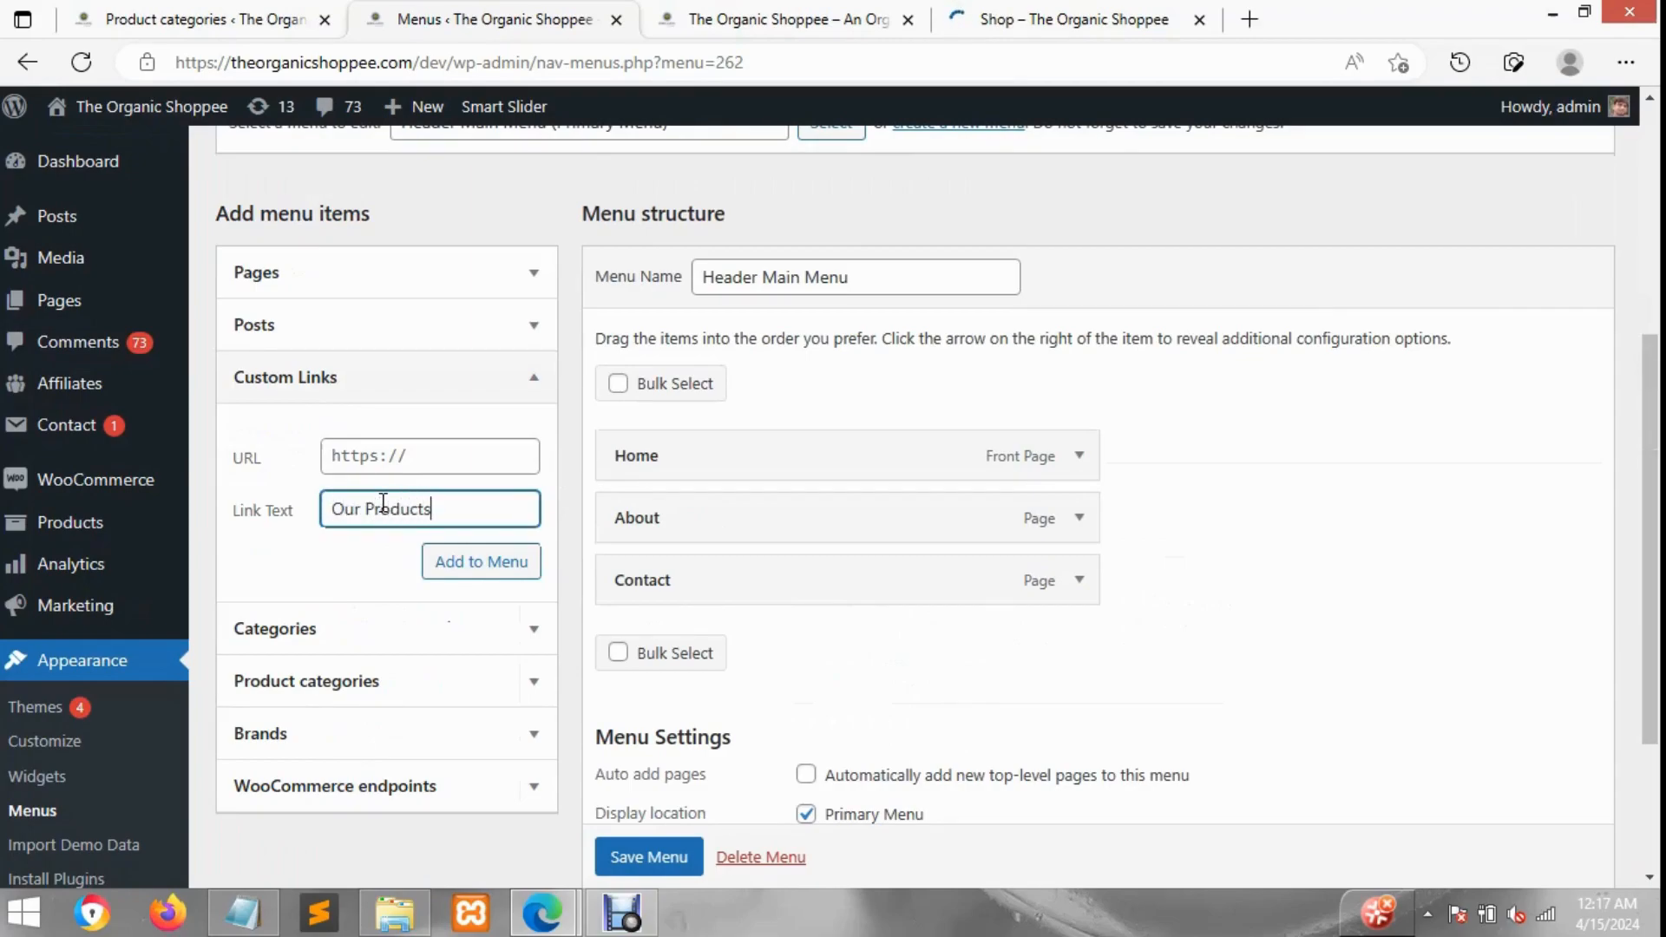
{"action": "left_click", "coordinate": [389, 460]}
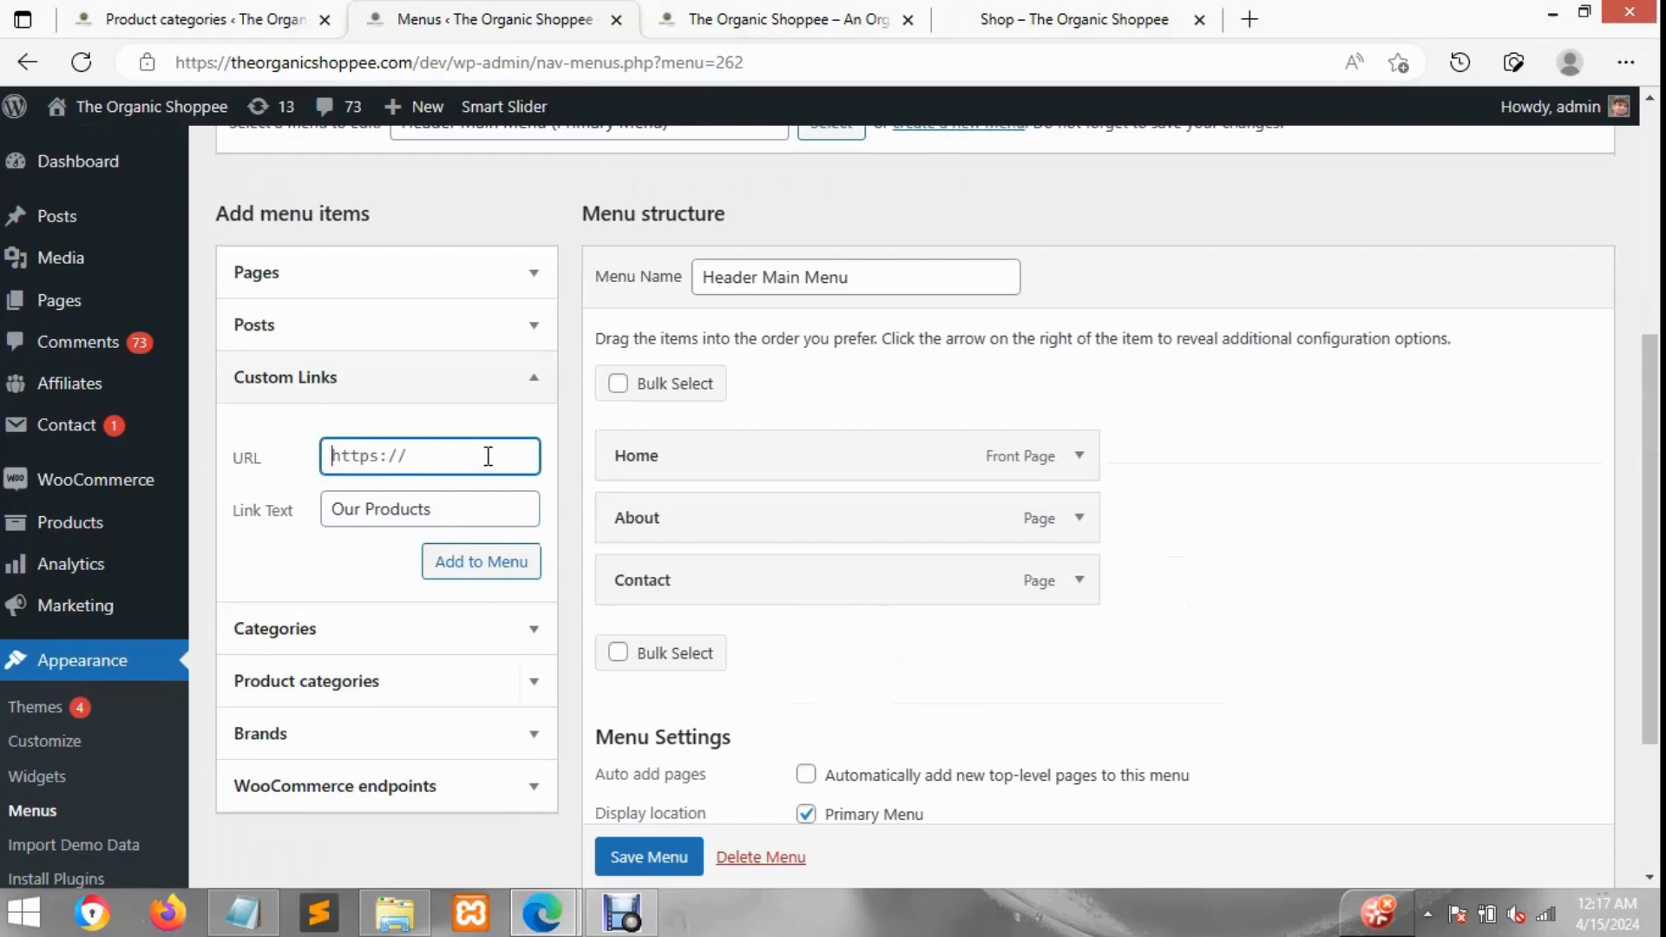
Step: Search for myntra in a new tab and open the Myntra website for menu reference
{"action": "left_click", "coordinate": [1249, 19]}
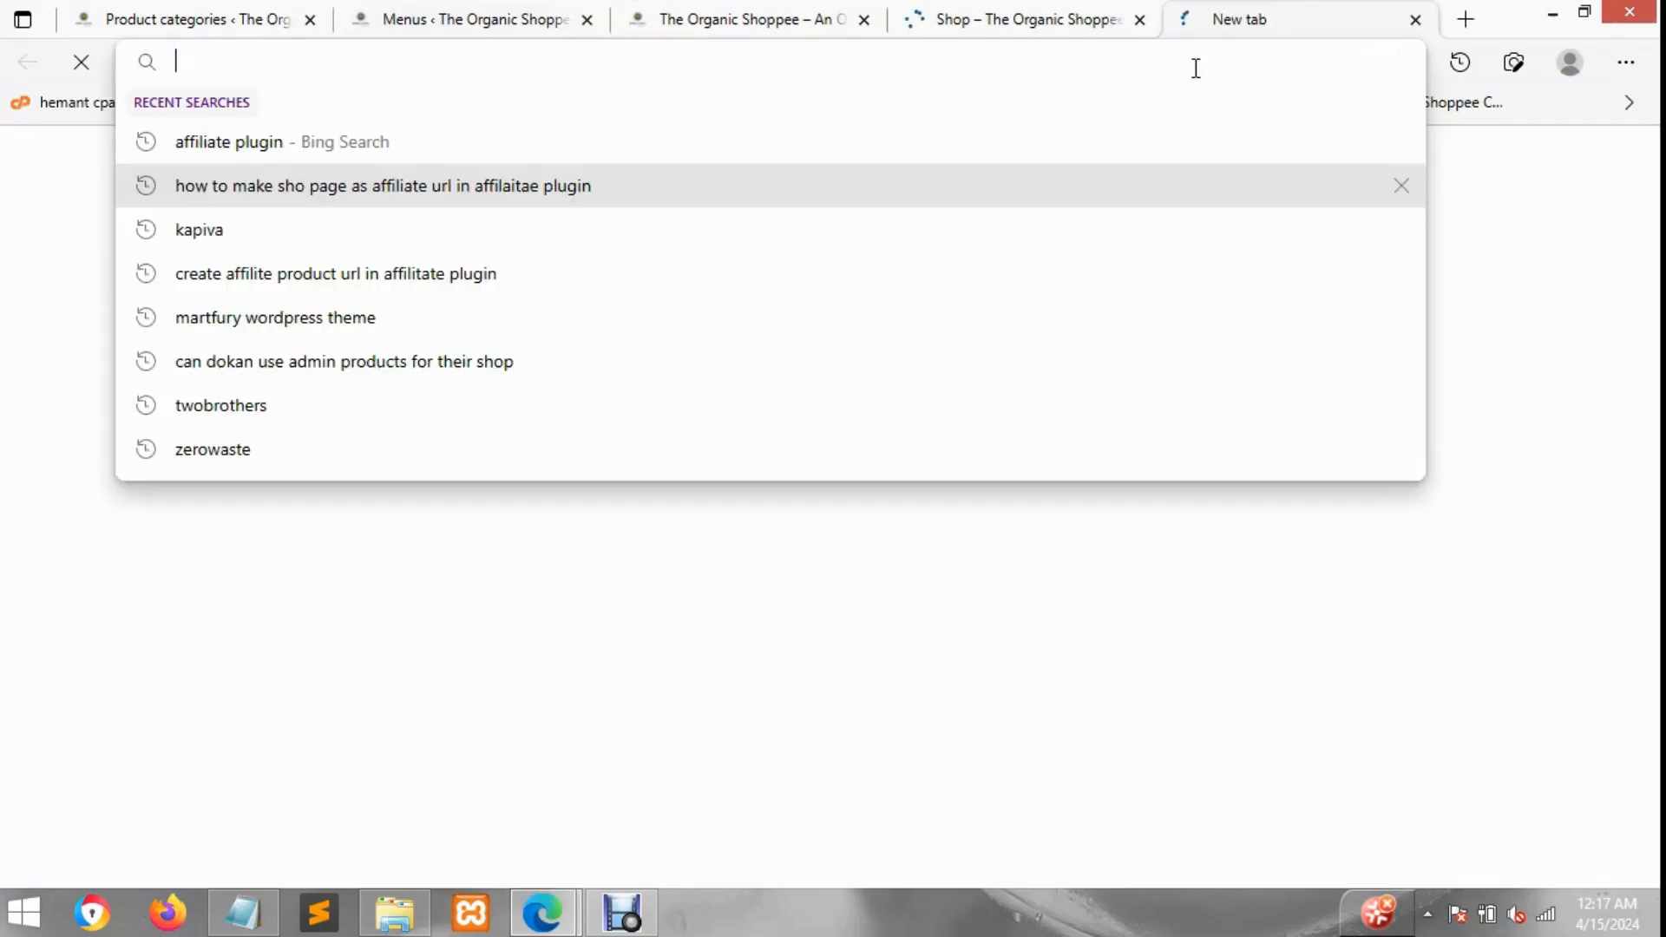
{"action": "type", "text": "myntra"}
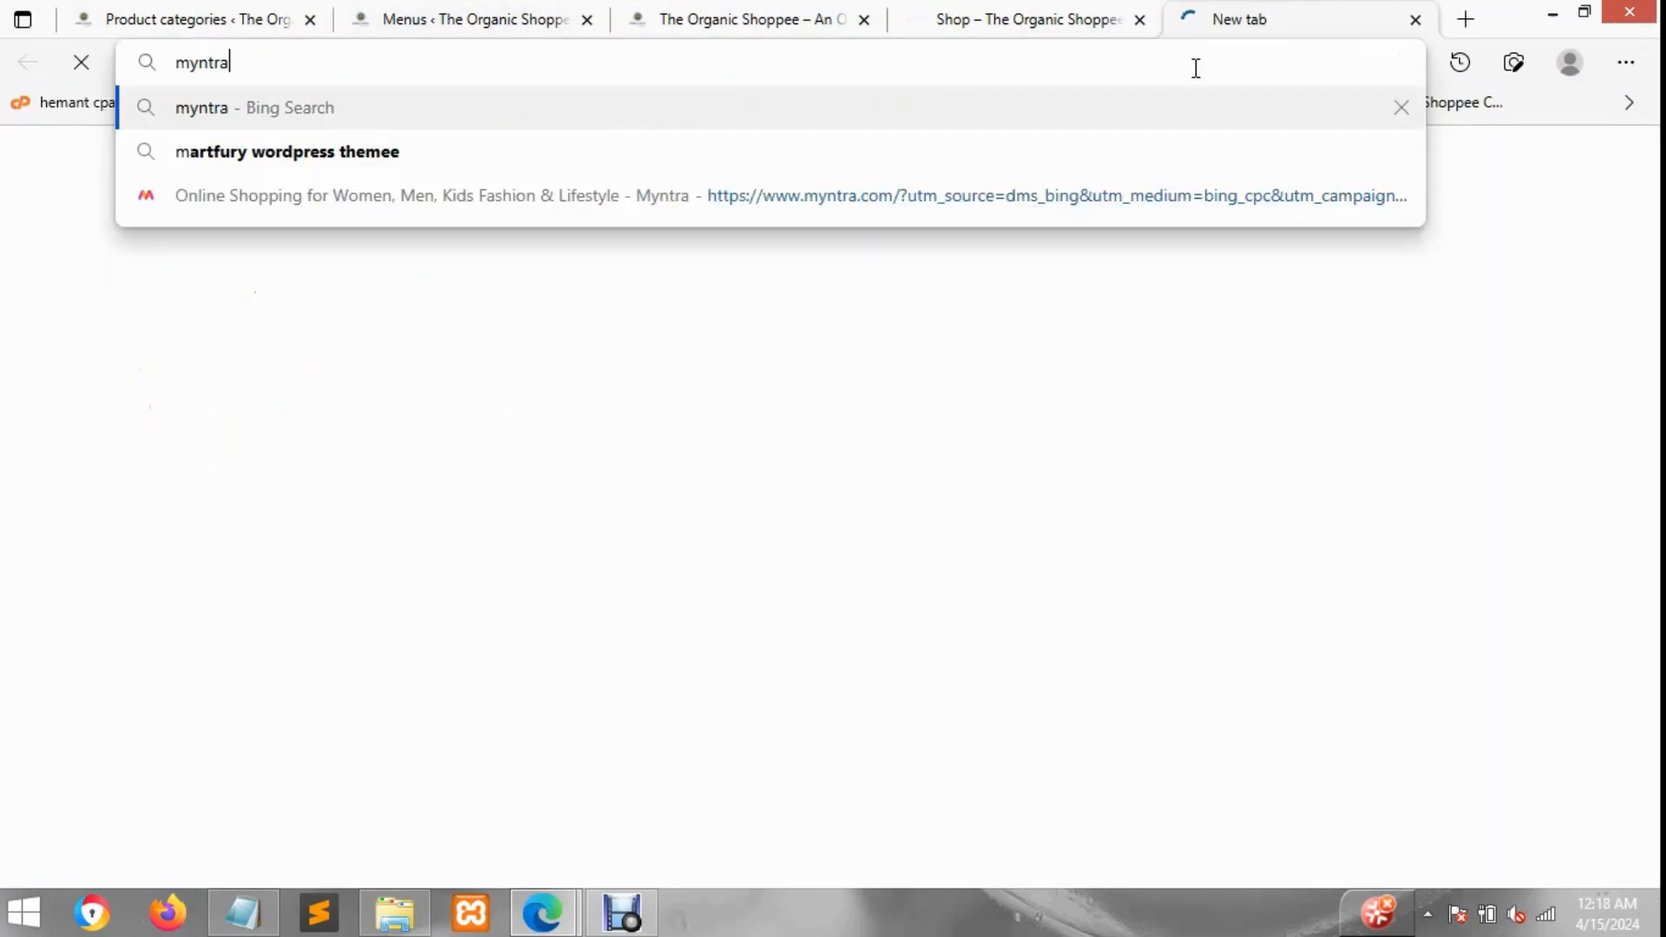
{"action": "key", "text": "Return"}
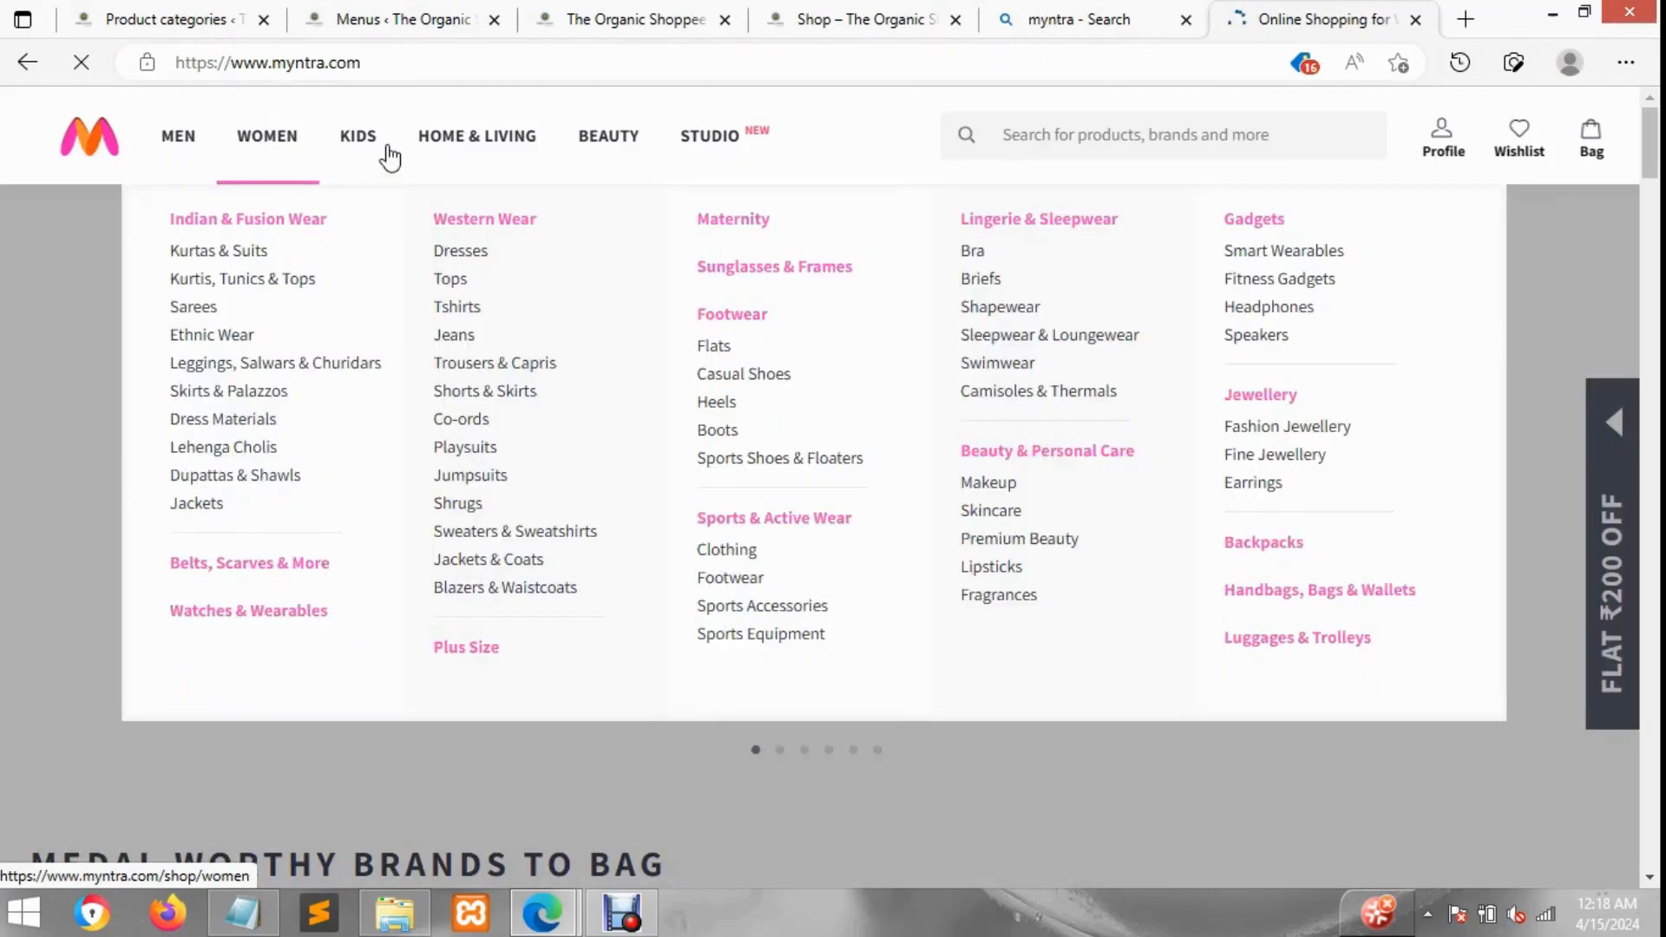
{"action": "mouse_move", "coordinate": [375, 142]}
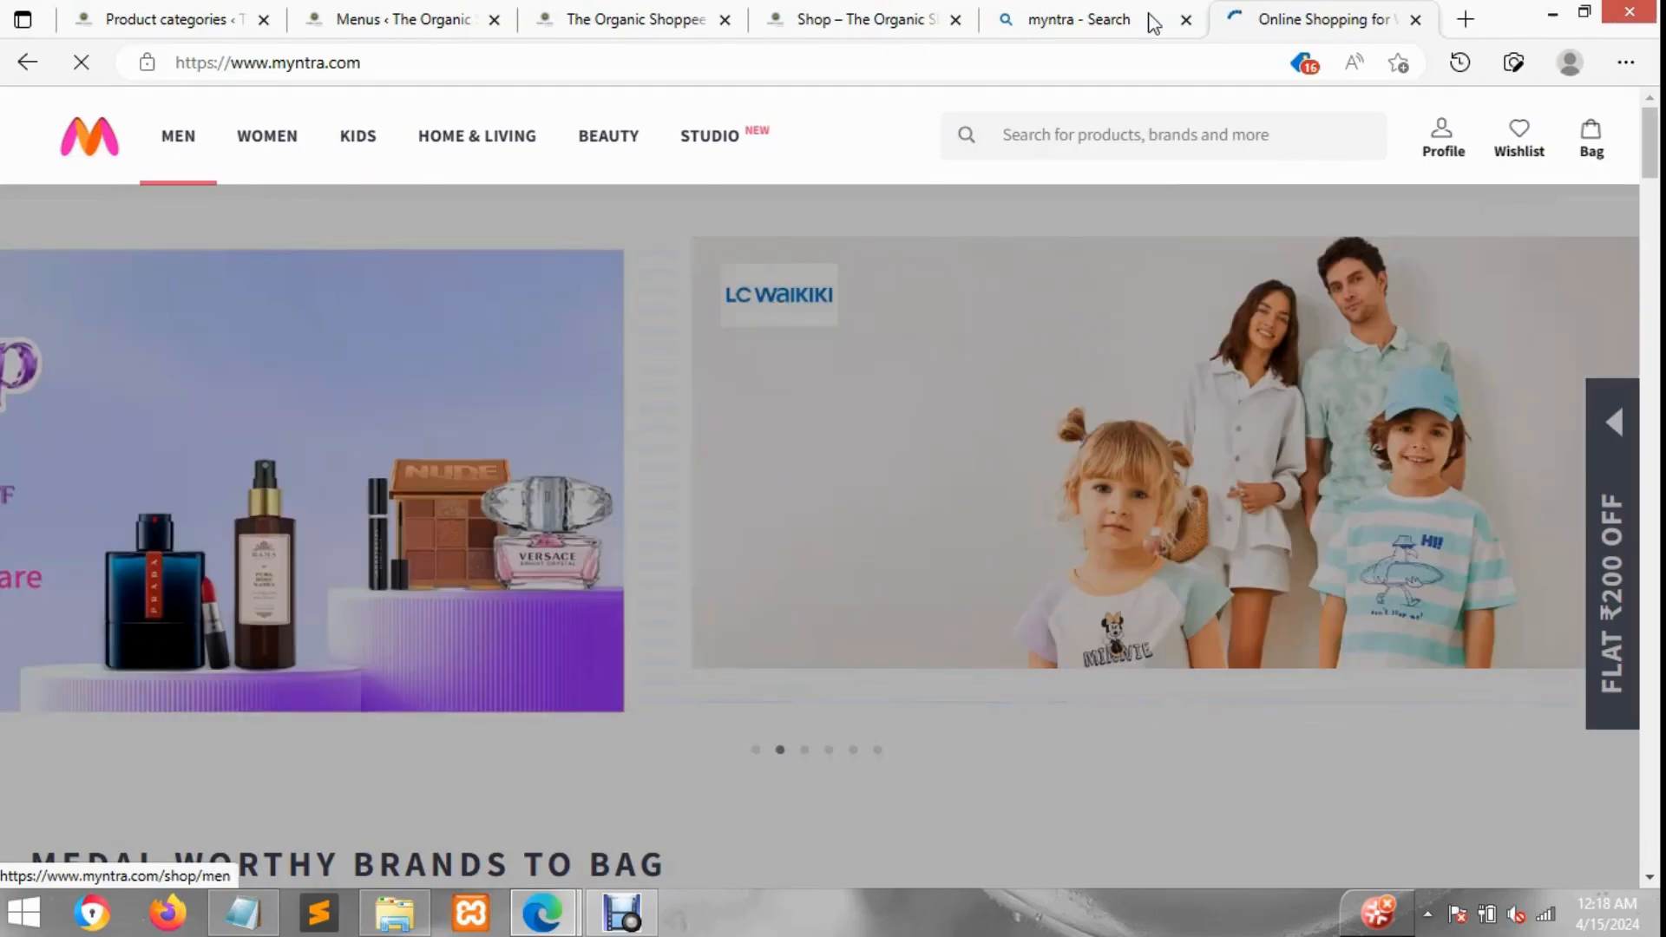
Step: Switch through the shop and storefront tabs back to the menus editor
{"action": "left_click", "coordinate": [907, 17]}
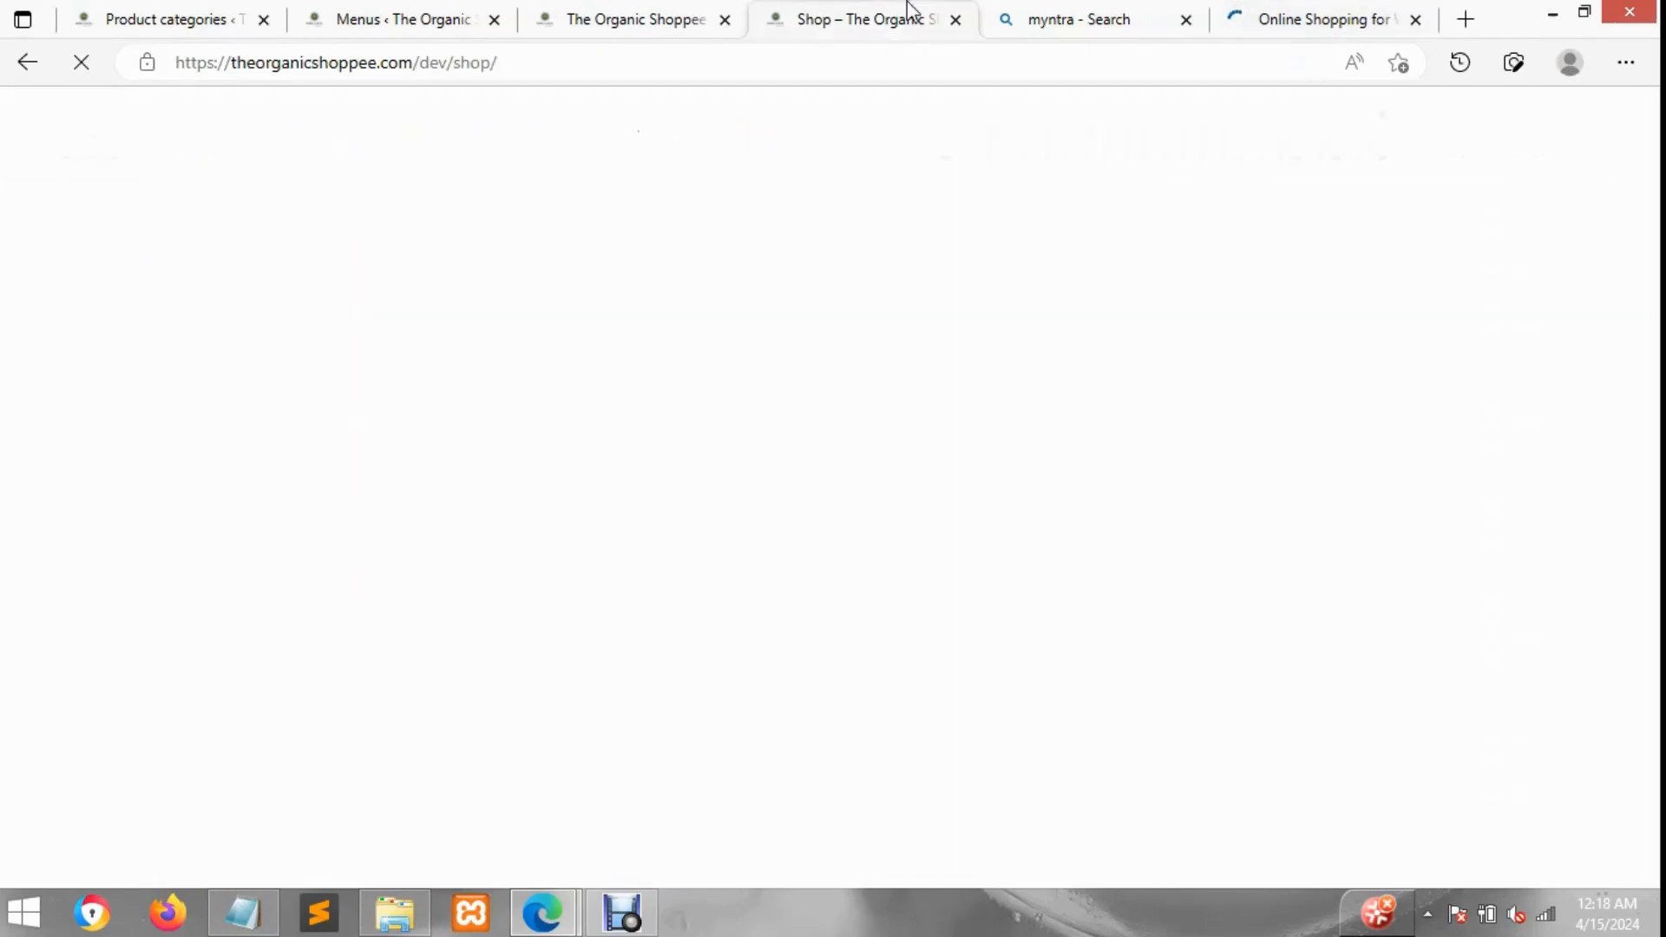
{"action": "left_click", "coordinate": [647, 18]}
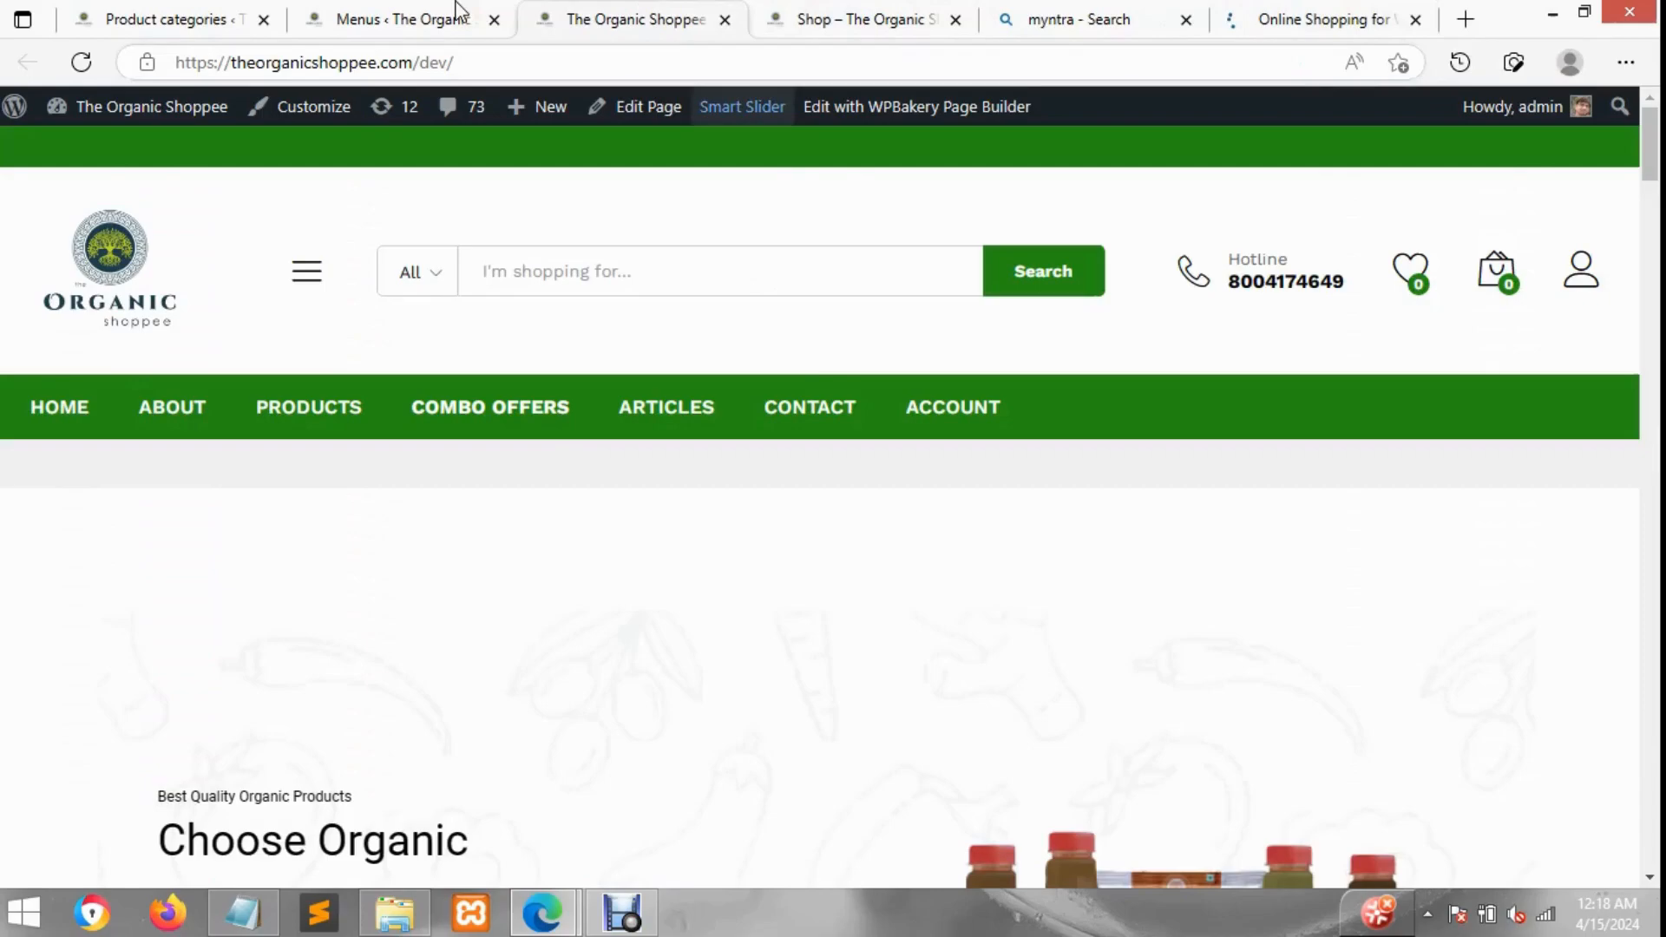
{"action": "left_click", "coordinate": [408, 10]}
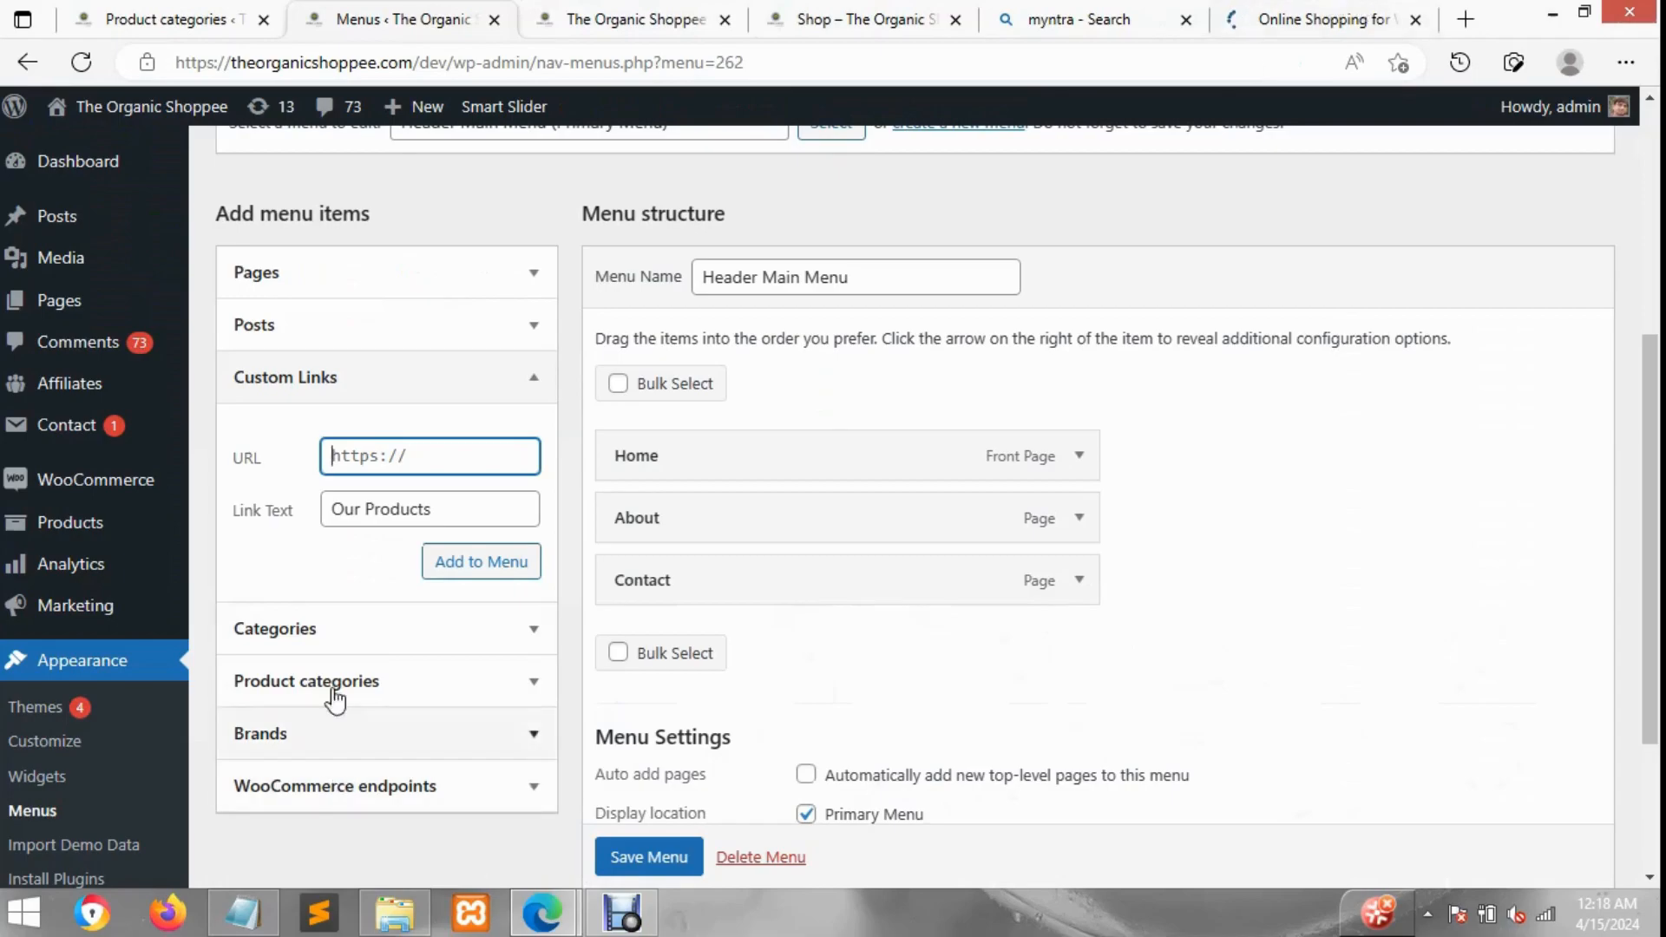
Step: Add the Health Juices product category to the menu and relabel its navigation label as Men
{"action": "left_click", "coordinate": [404, 692]}
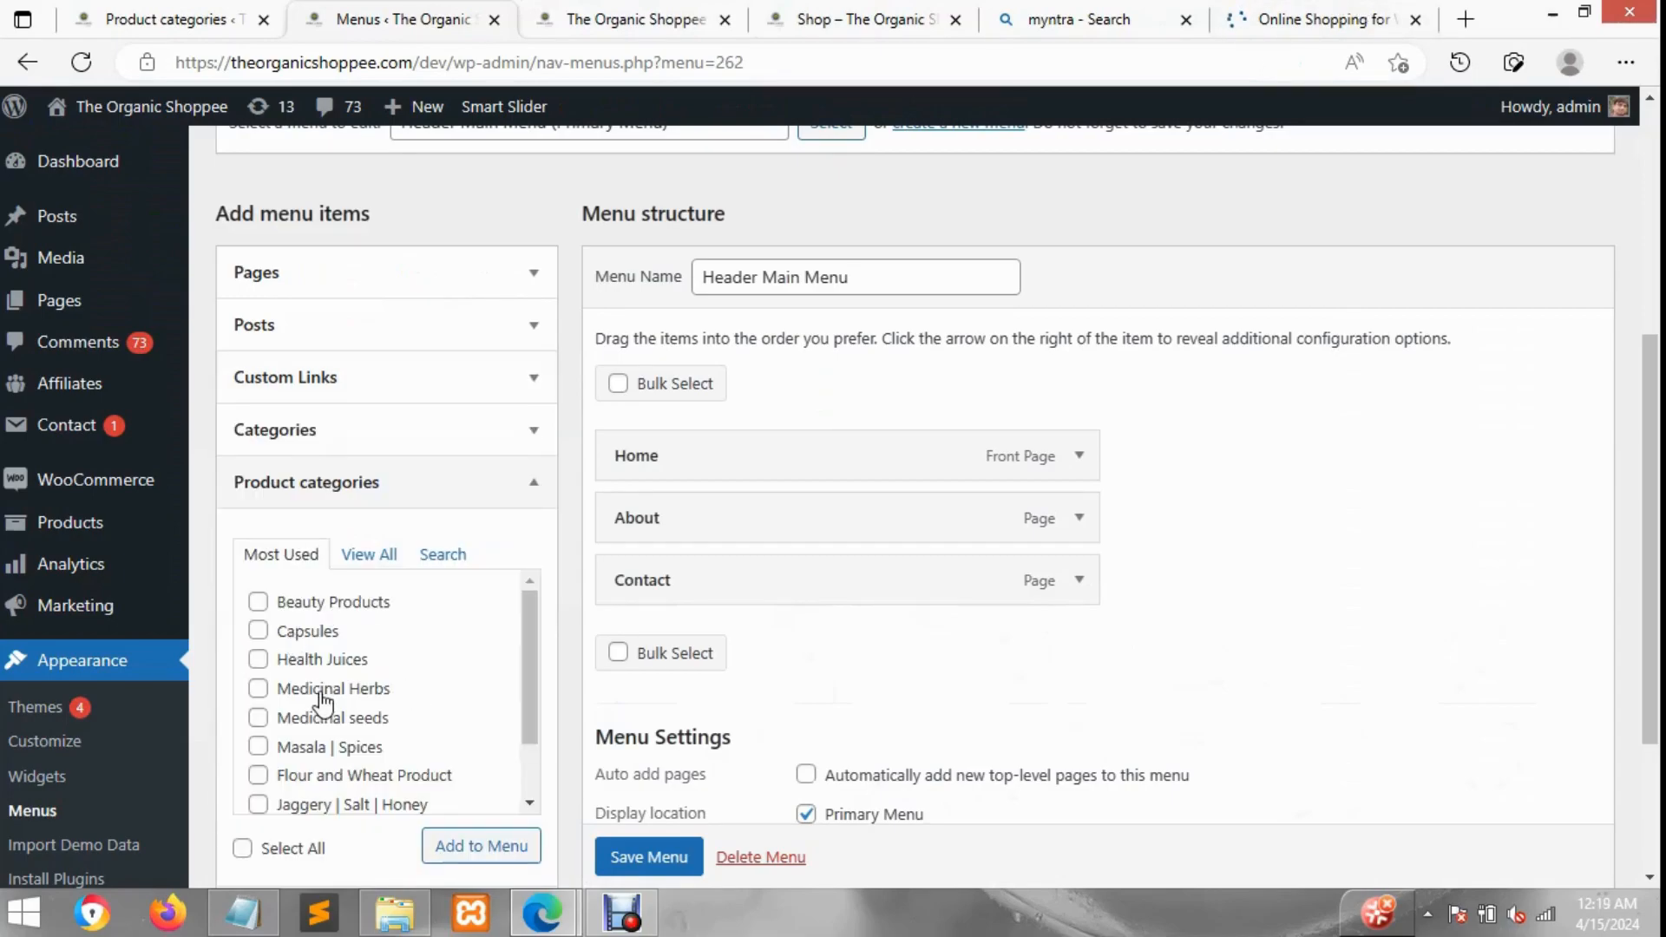
{"action": "left_click", "coordinate": [293, 670]}
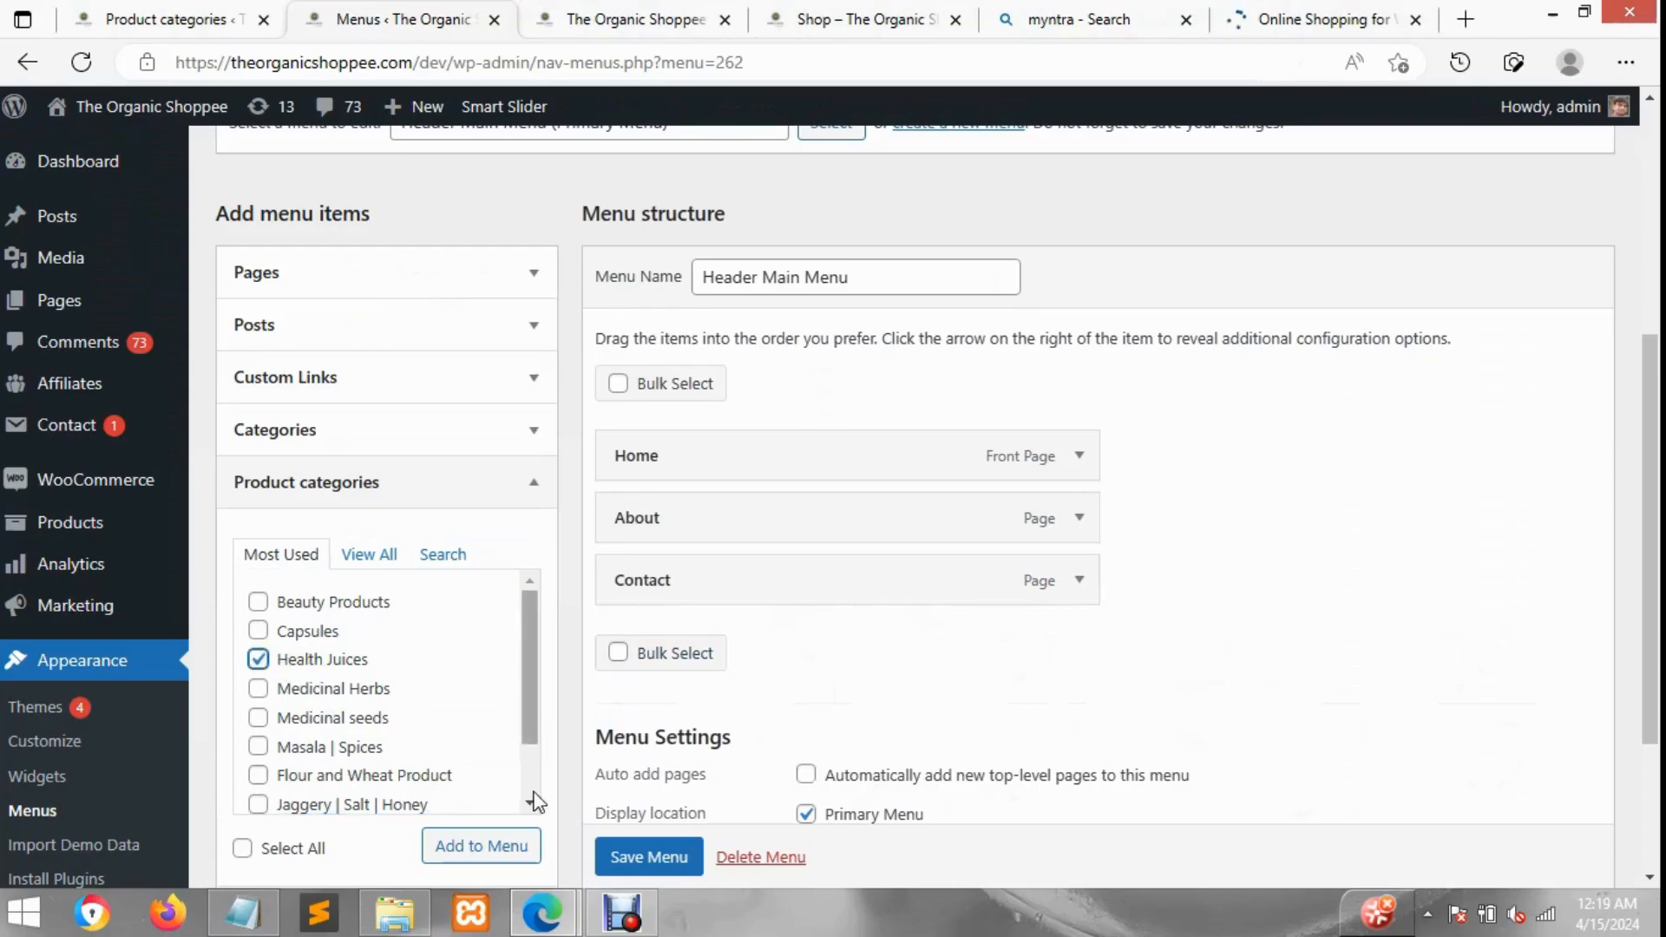
{"action": "left_click", "coordinate": [515, 847]}
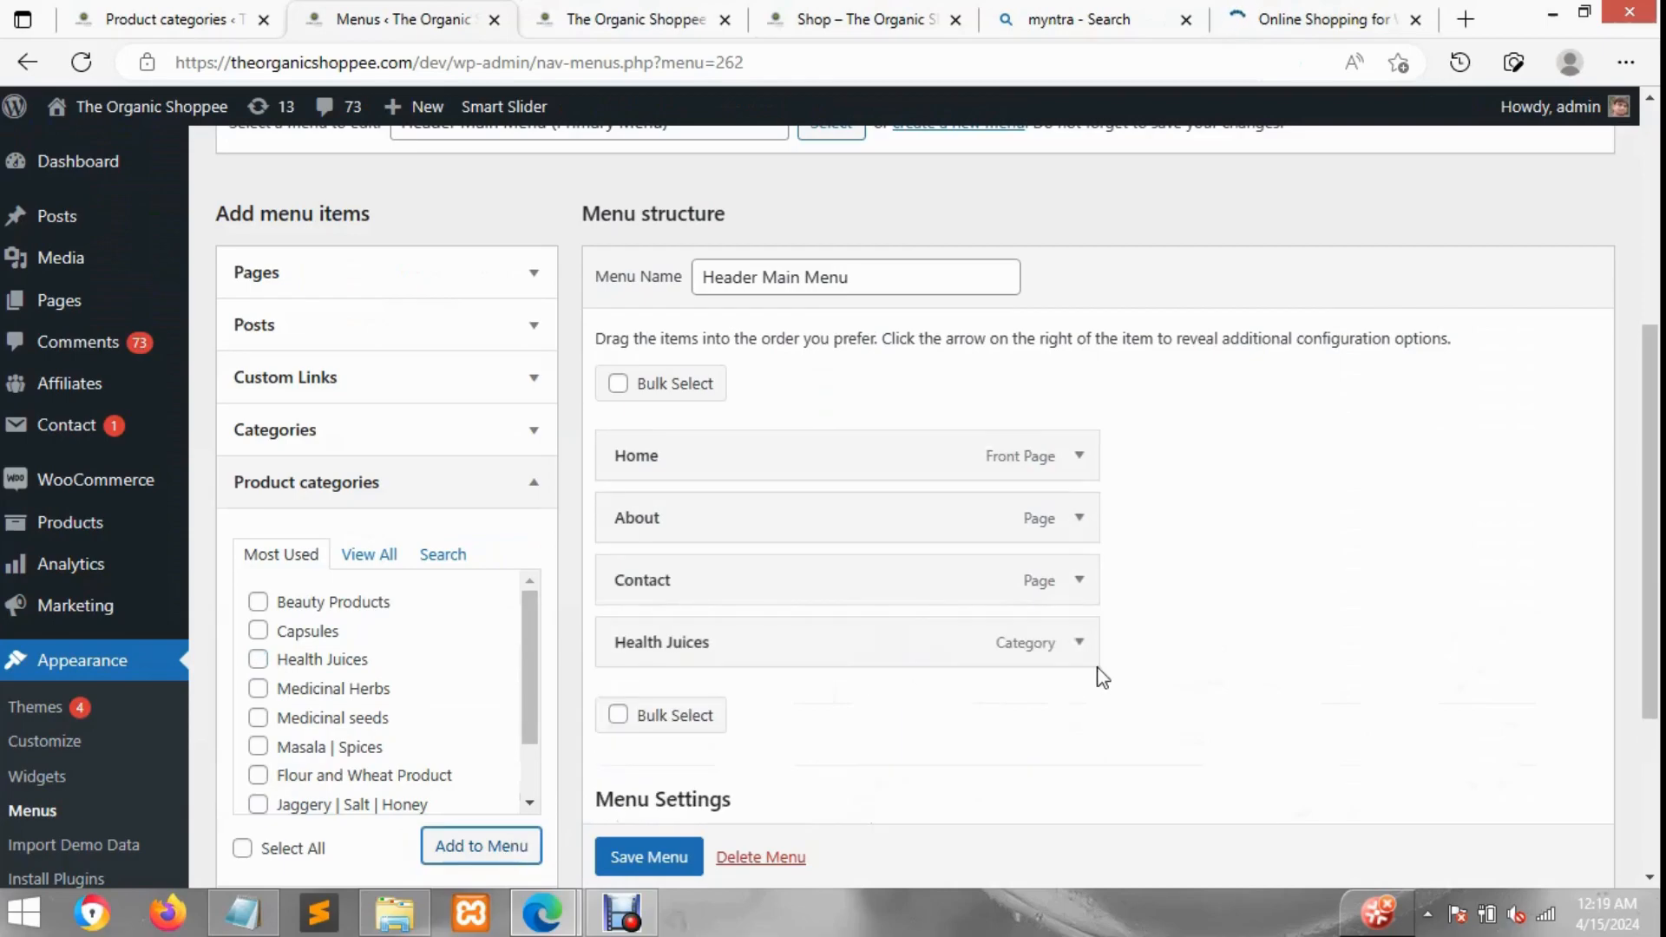
{"action": "left_click", "coordinate": [1080, 642]}
{"action": "triple_click", "coordinate": [724, 735]}
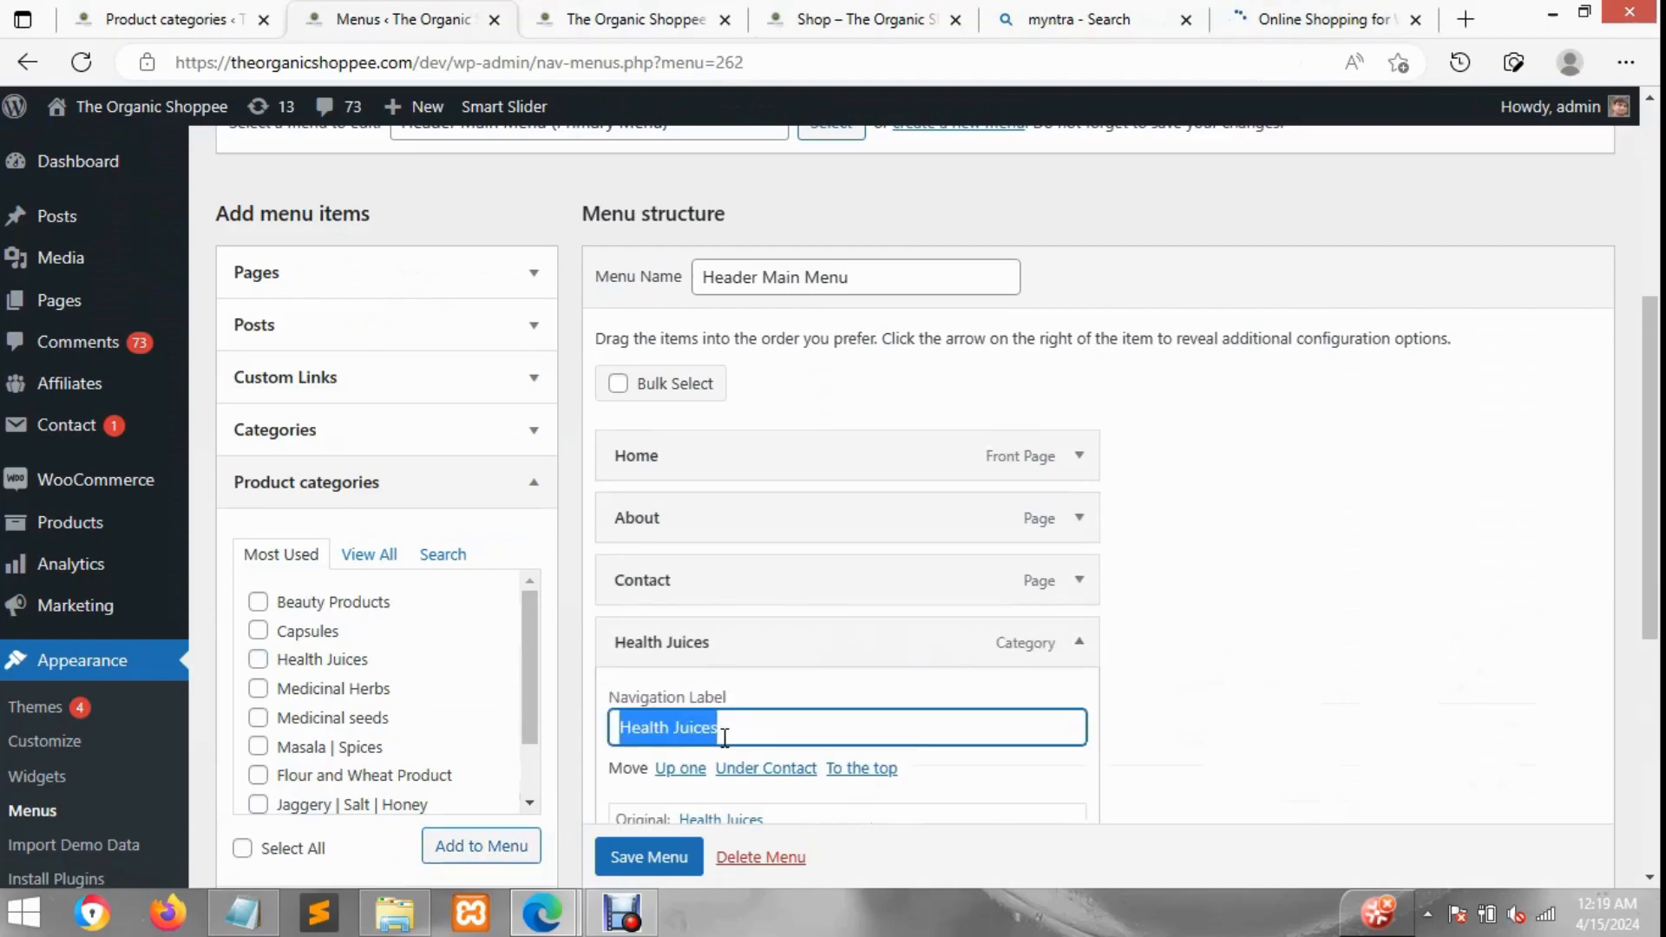
{"action": "type", "text": "Men"}
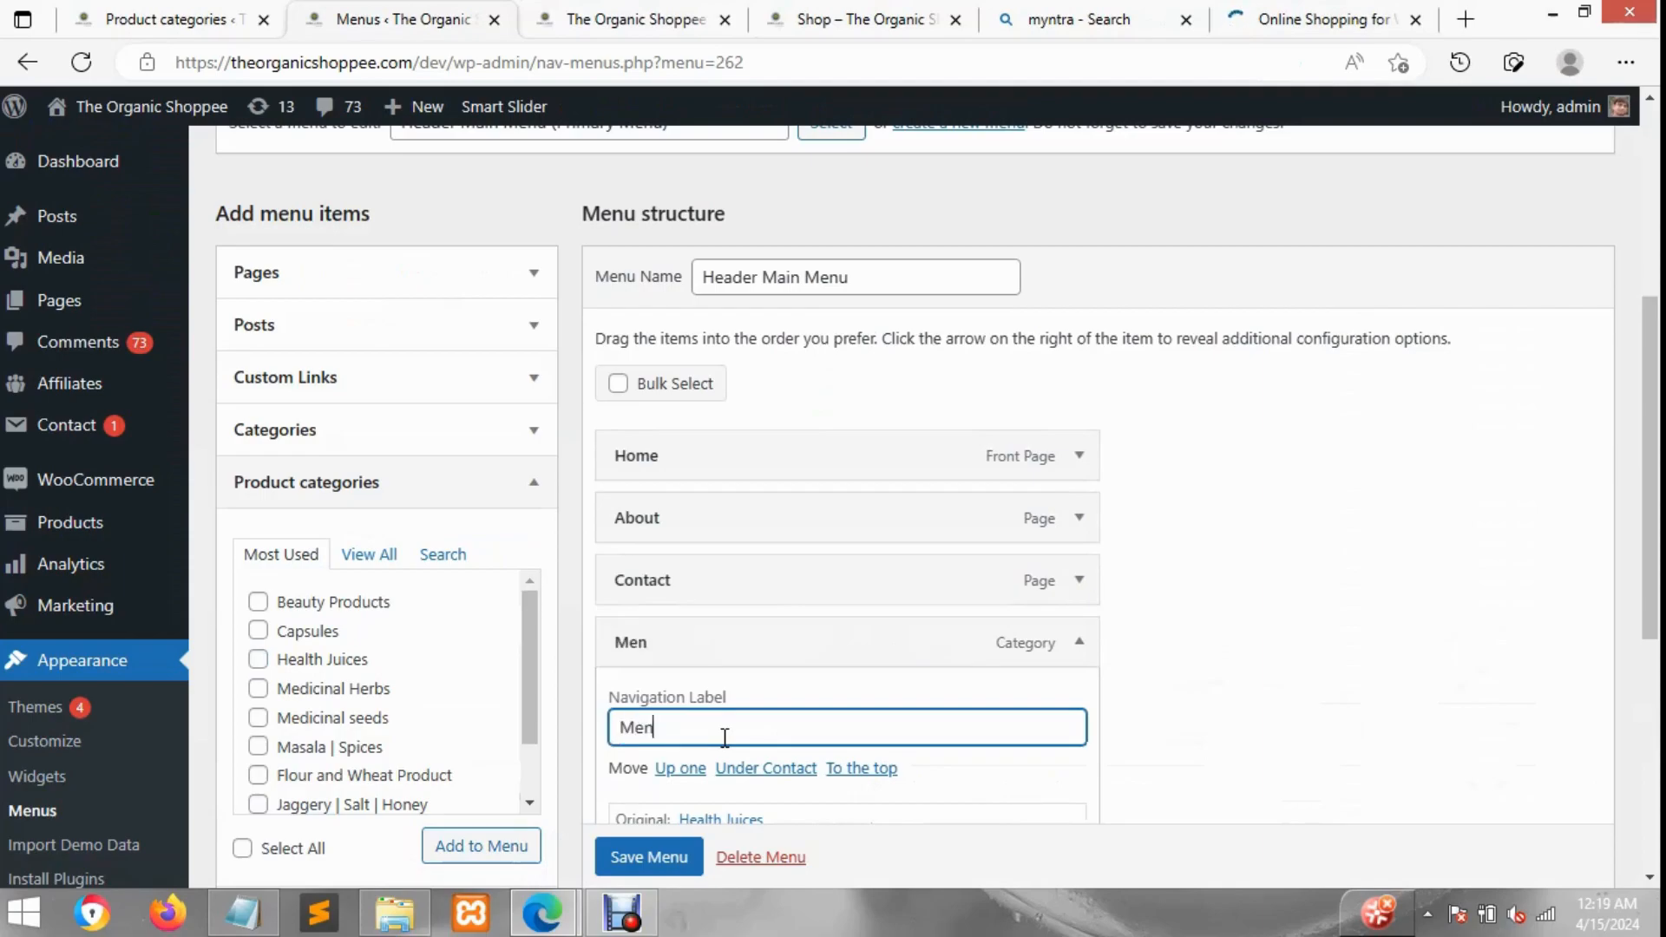
{"action": "left_click", "coordinate": [1079, 642]}
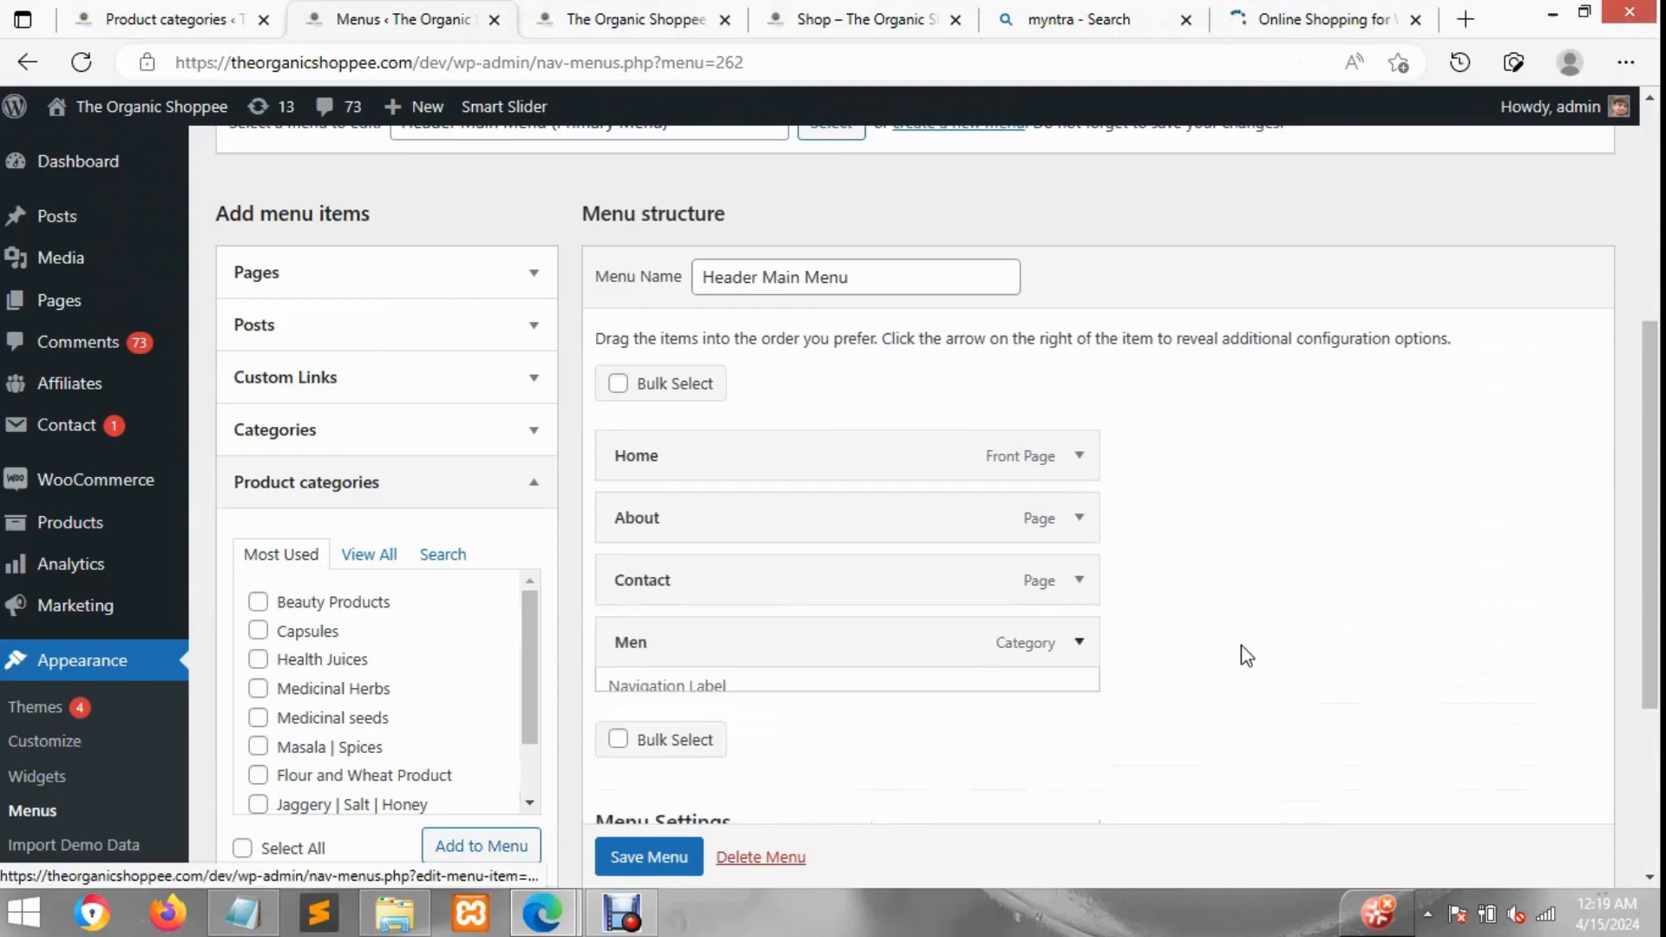
Step: Add the Capsules, Health Juices and Medicinal Herbs categories and nest them as sub-items under Men
{"action": "left_click", "coordinate": [311, 630]}
{"action": "left_click", "coordinate": [314, 660]}
{"action": "left_click", "coordinate": [317, 688]}
{"action": "left_click", "coordinate": [505, 848]}
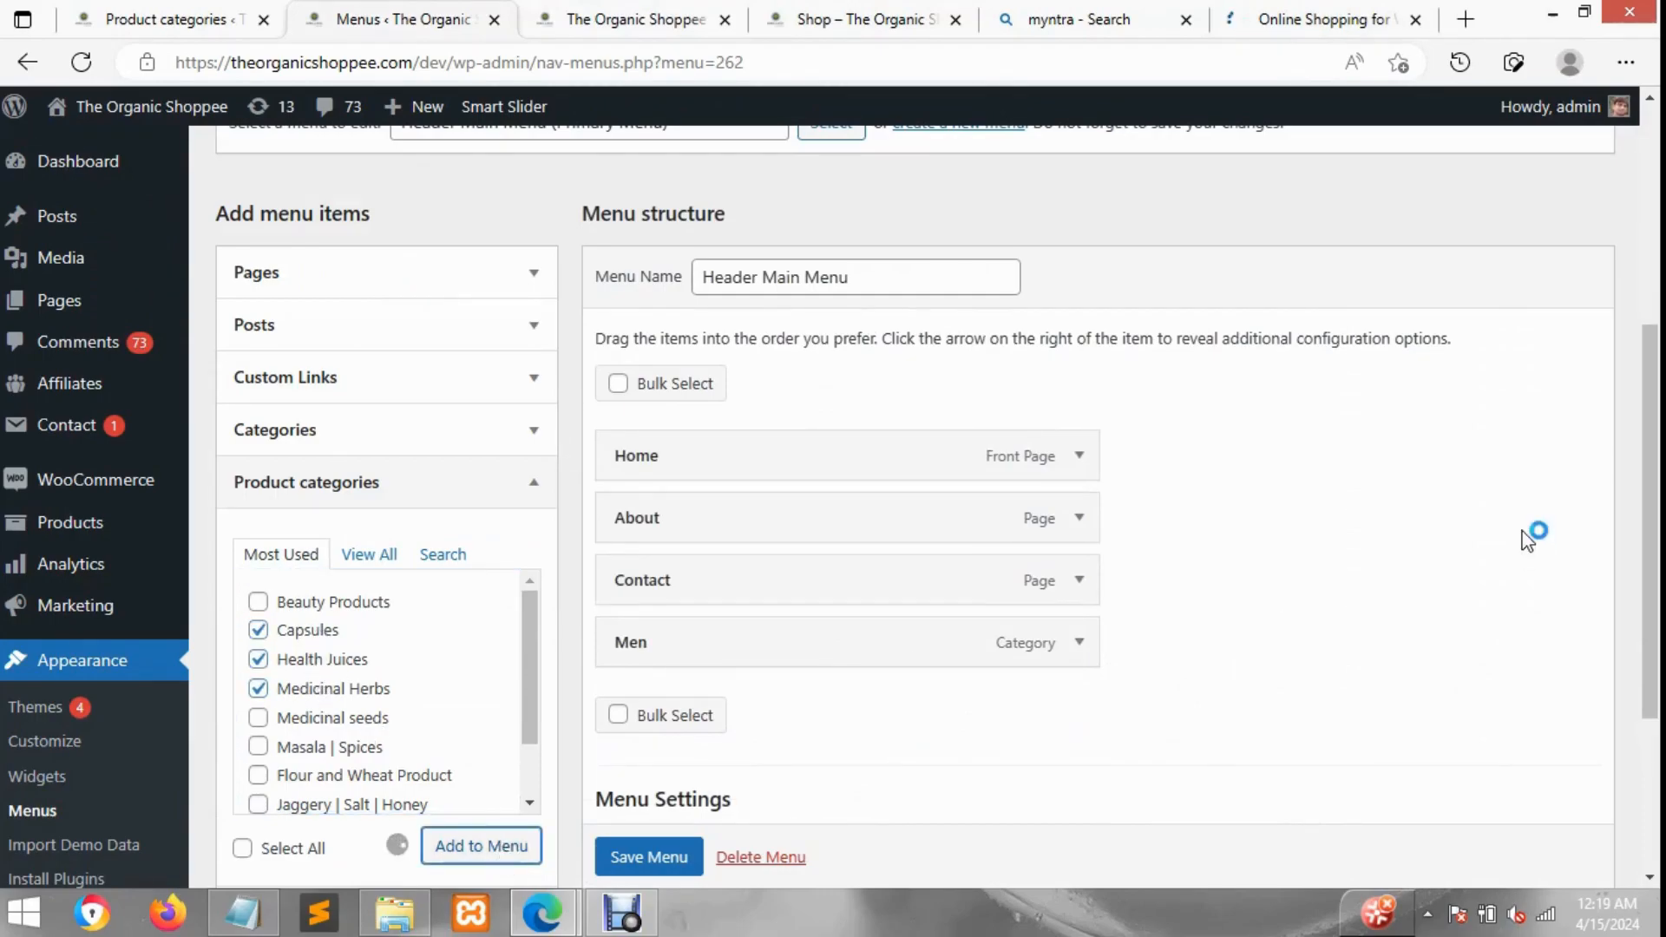
{"action": "scroll", "coordinate": [862, 708], "scroll_direction": "down", "scroll_amount": 2}
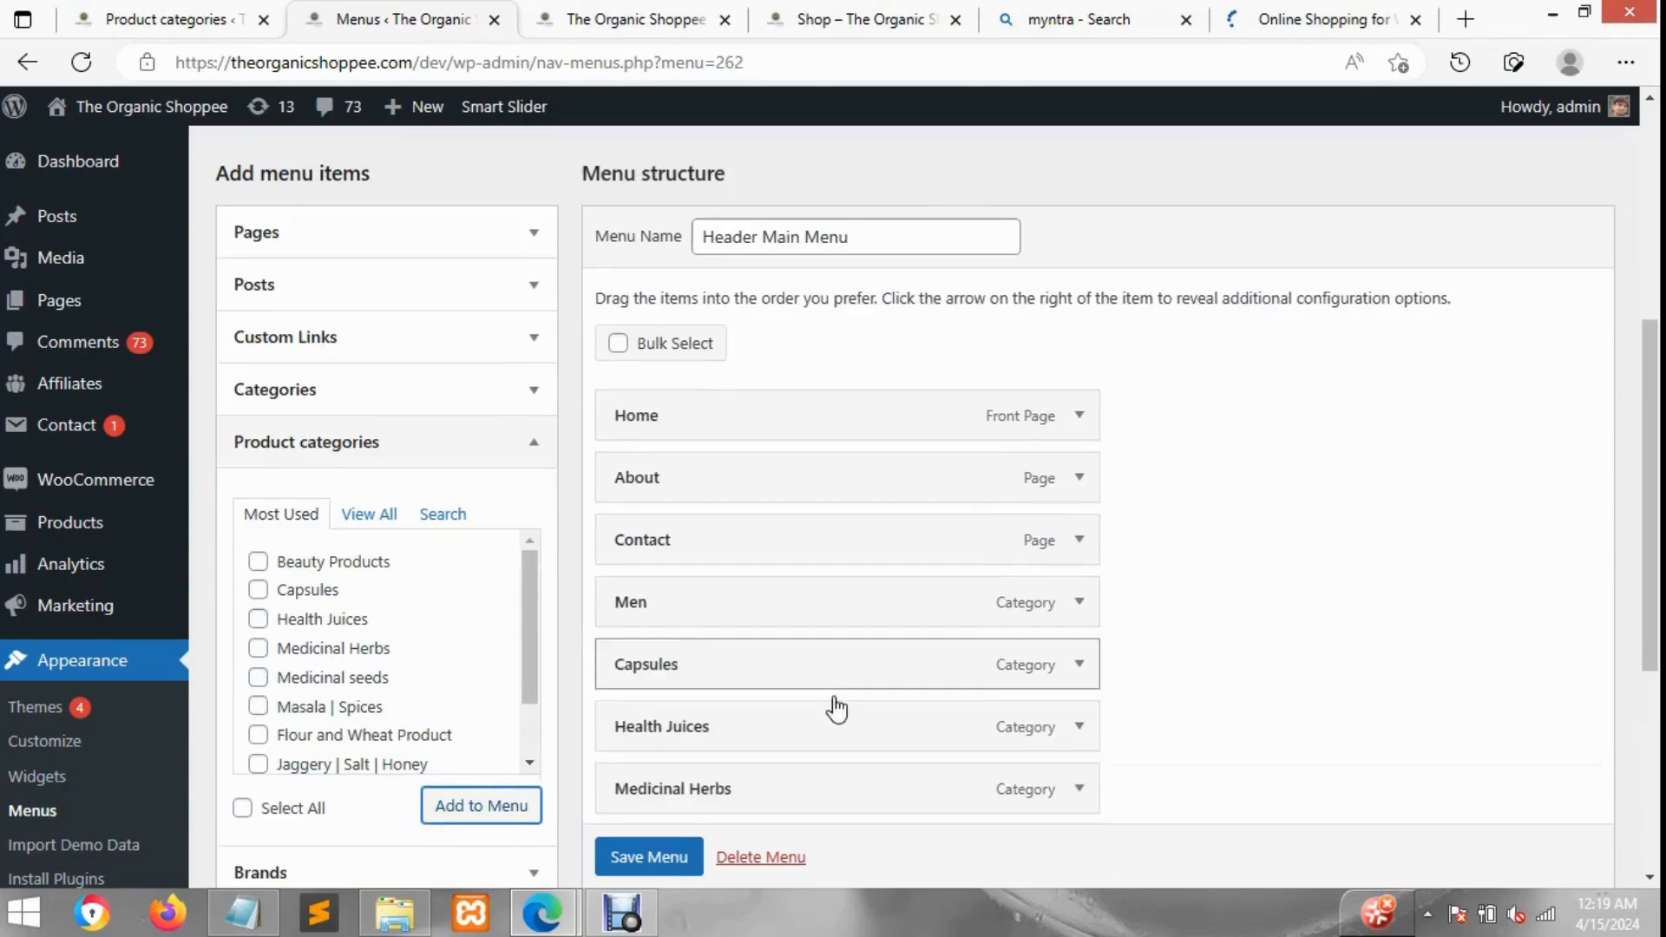
{"action": "left_click_drag", "start_coordinate": [841, 591], "coordinate": [839, 600]}
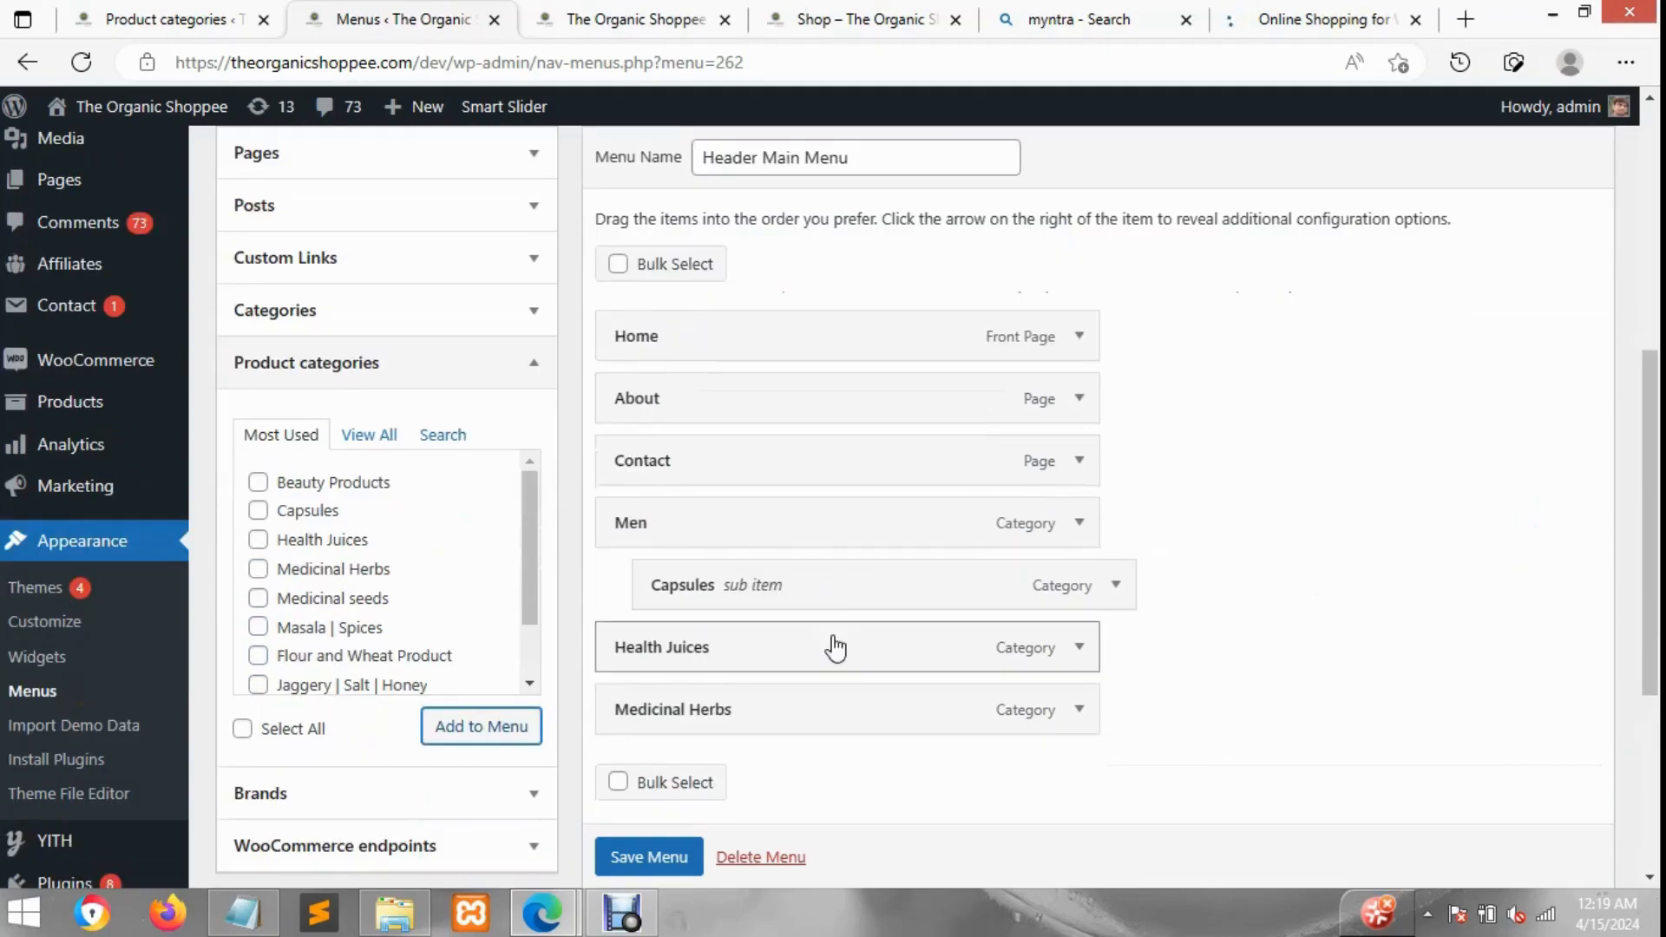
{"action": "mouse_move", "coordinate": [874, 658]}
{"action": "left_mouse_down"}
{"action": "mouse_move", "coordinate": [897, 657]}
{"action": "mouse_move", "coordinate": [908, 710]}
{"action": "left_mouse_up"}
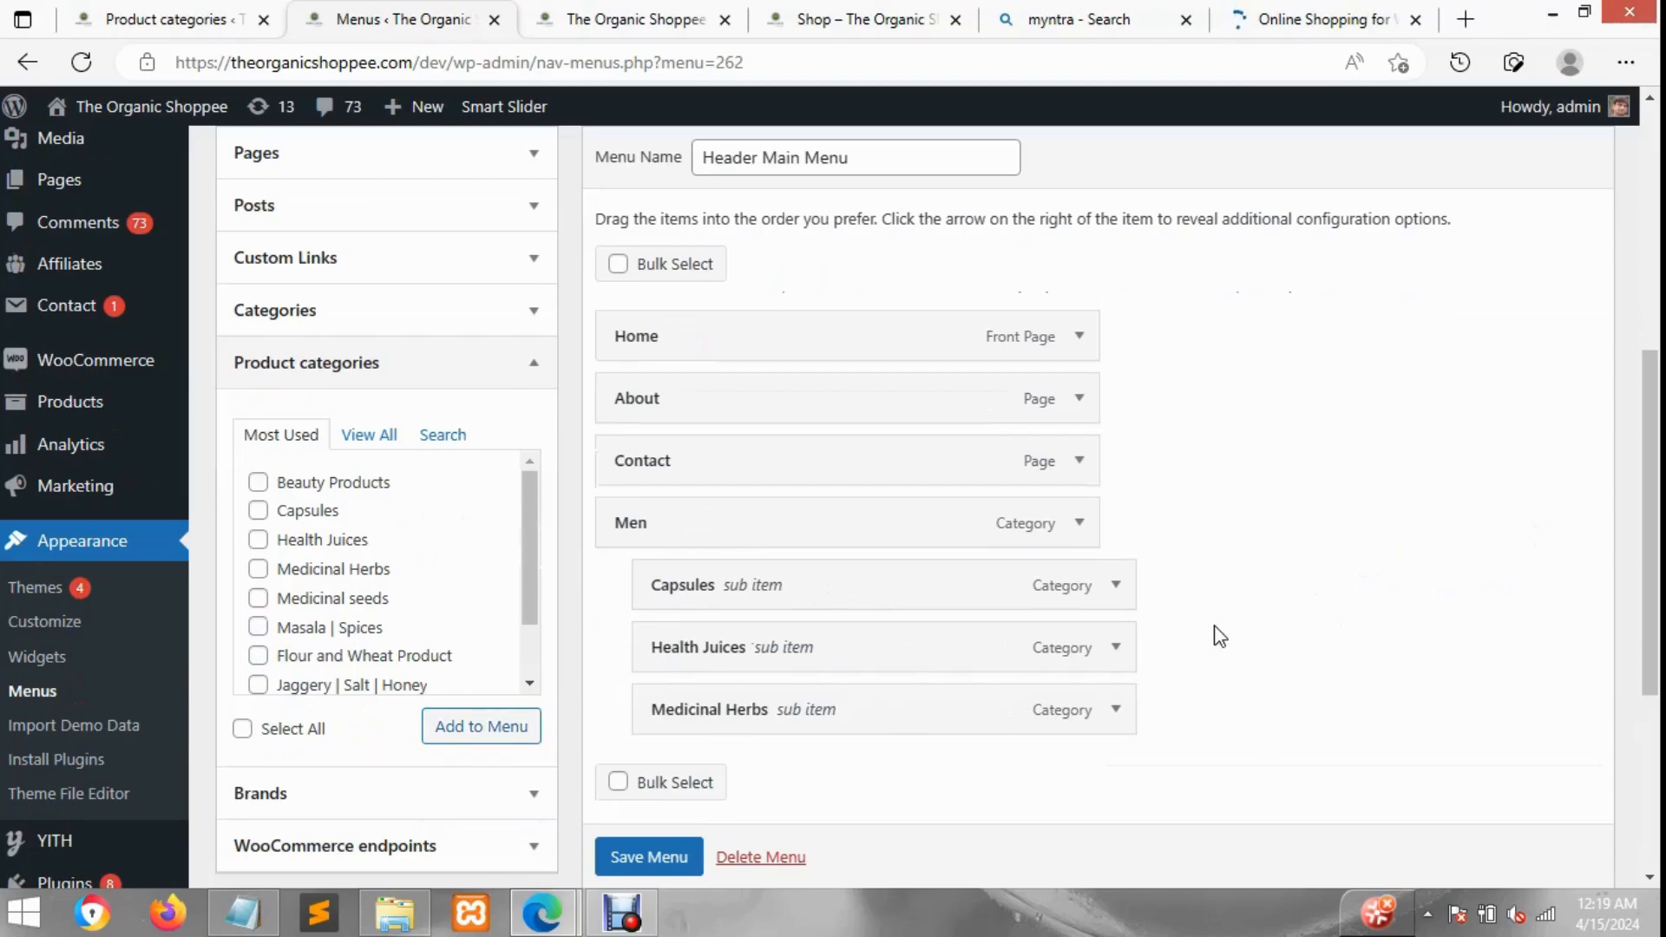
Step: Remove the Medicinal Herbs, Health Juices, Capsules and Men items from the menu structure
{"action": "left_click", "coordinate": [1121, 709]}
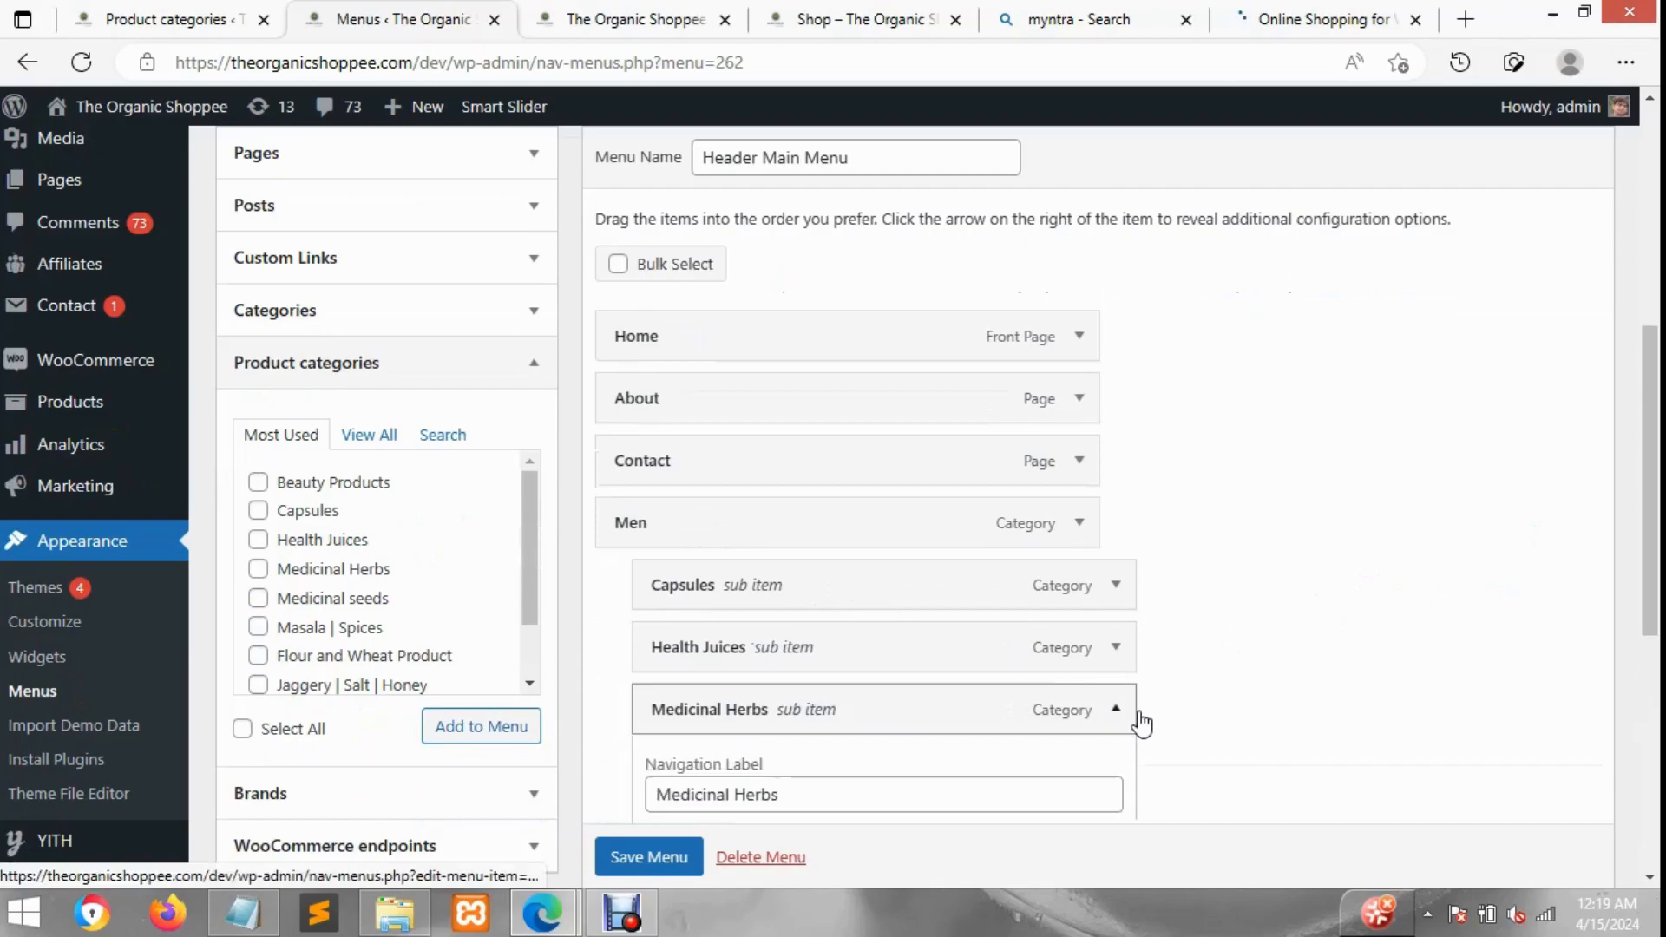
{"action": "scroll", "coordinate": [781, 754], "scroll_direction": "down", "scroll_amount": 1}
{"action": "left_click", "coordinate": [676, 814]}
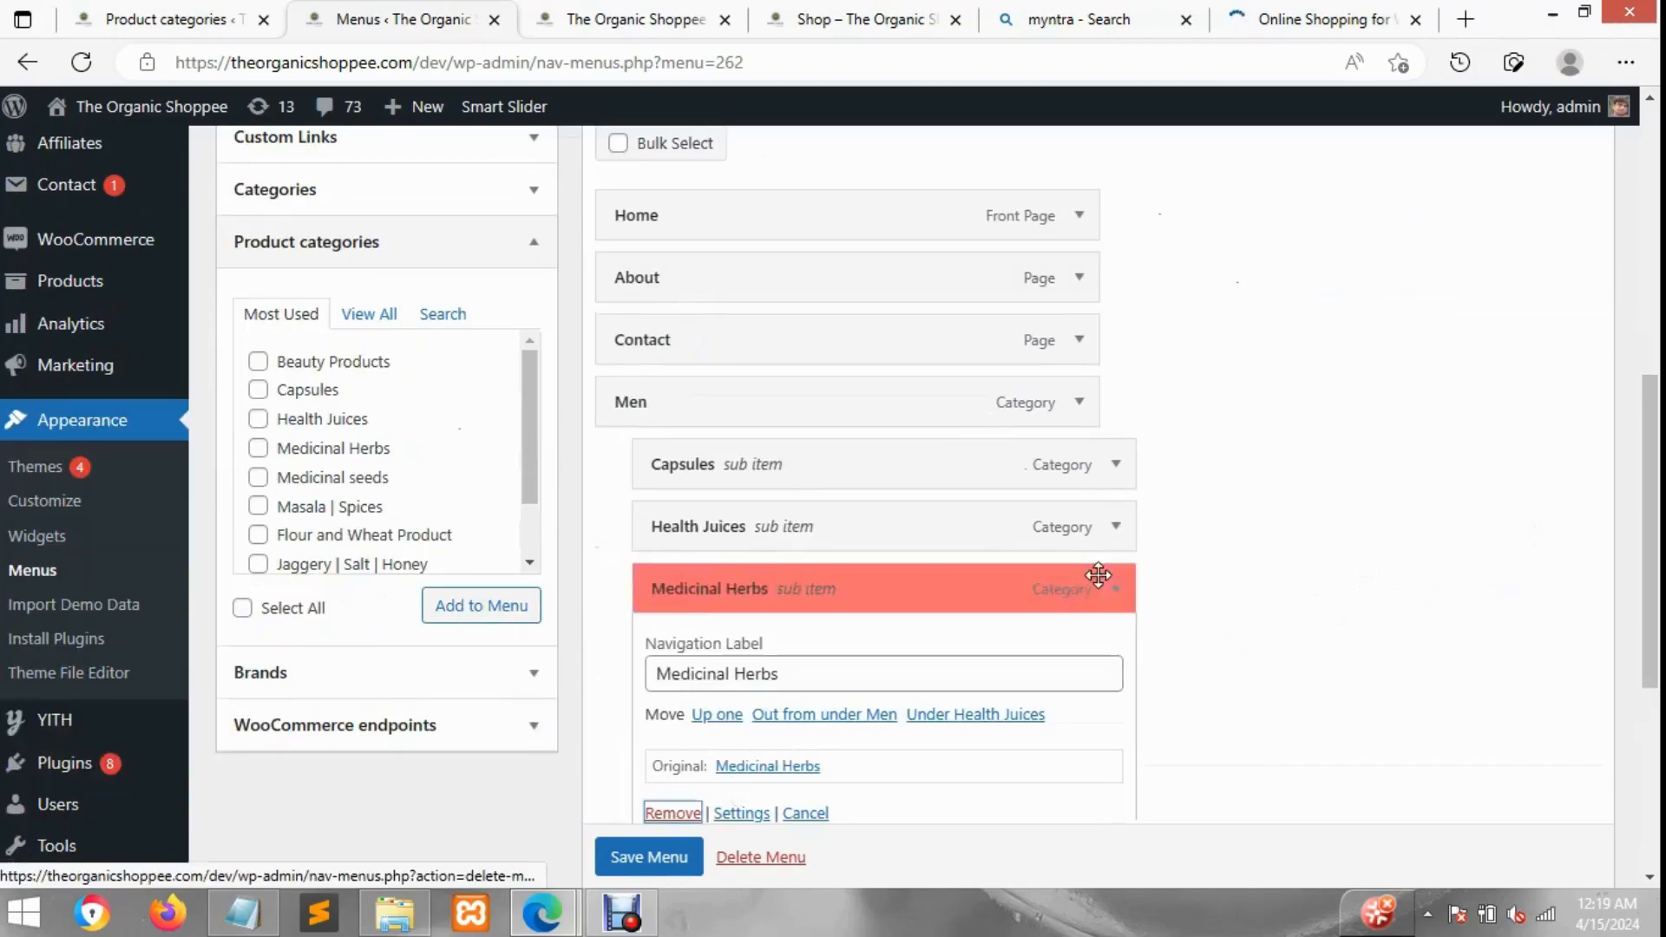
{"action": "left_click", "coordinate": [1126, 536]}
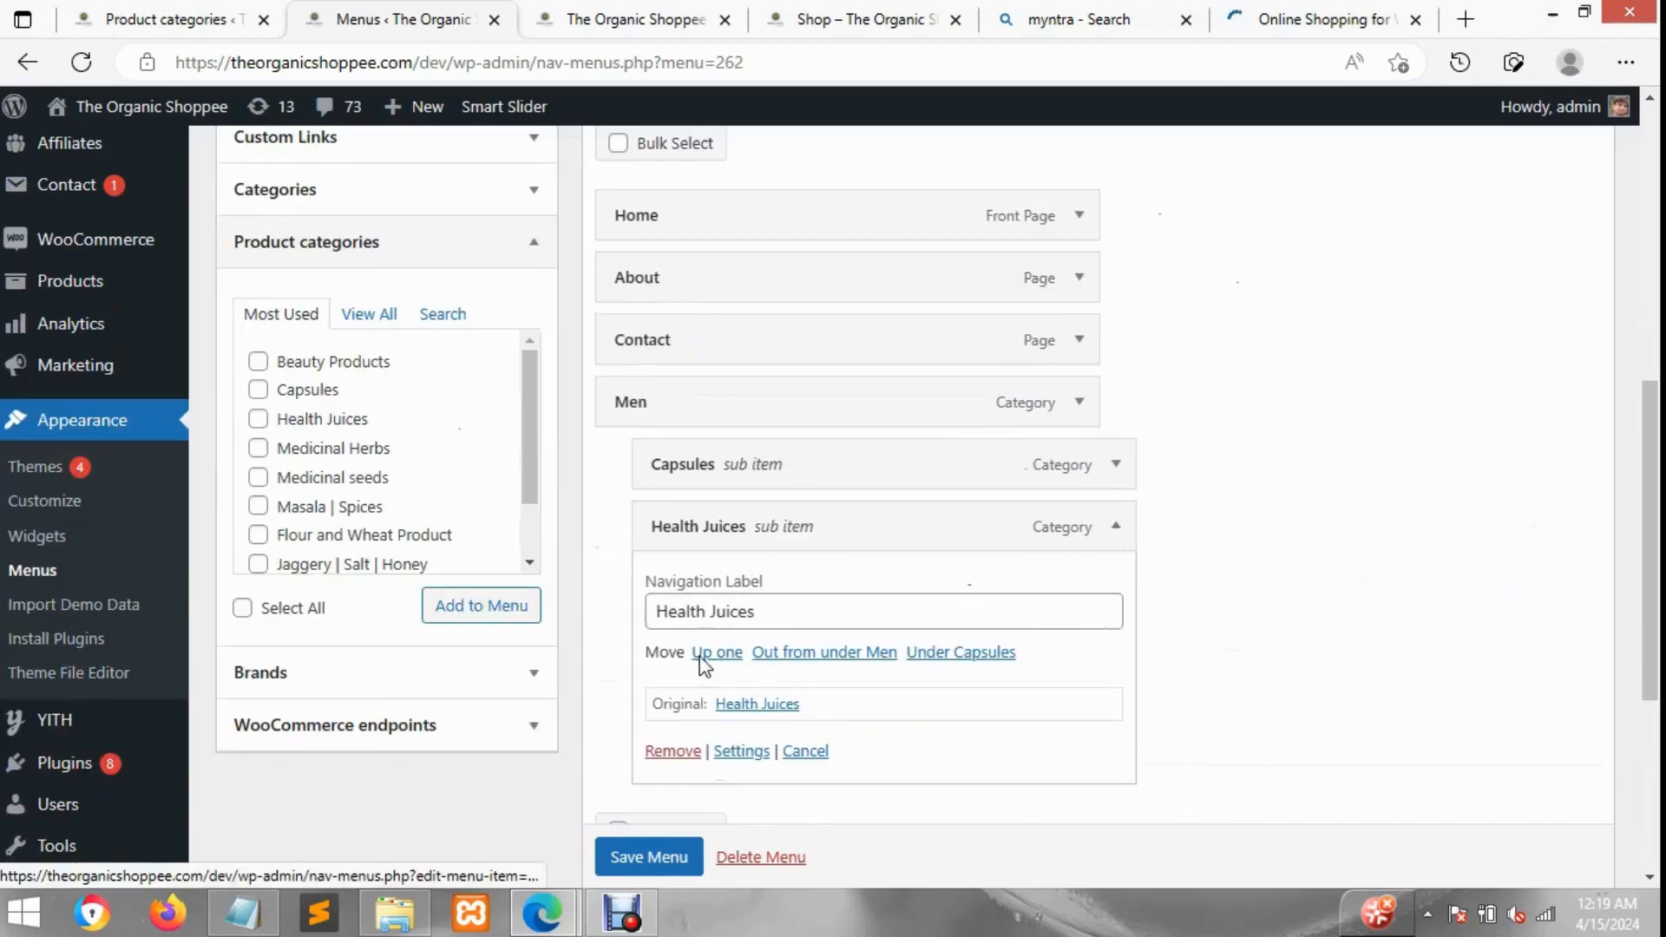
{"action": "left_click", "coordinate": [673, 752]}
{"action": "left_click", "coordinate": [1129, 469]}
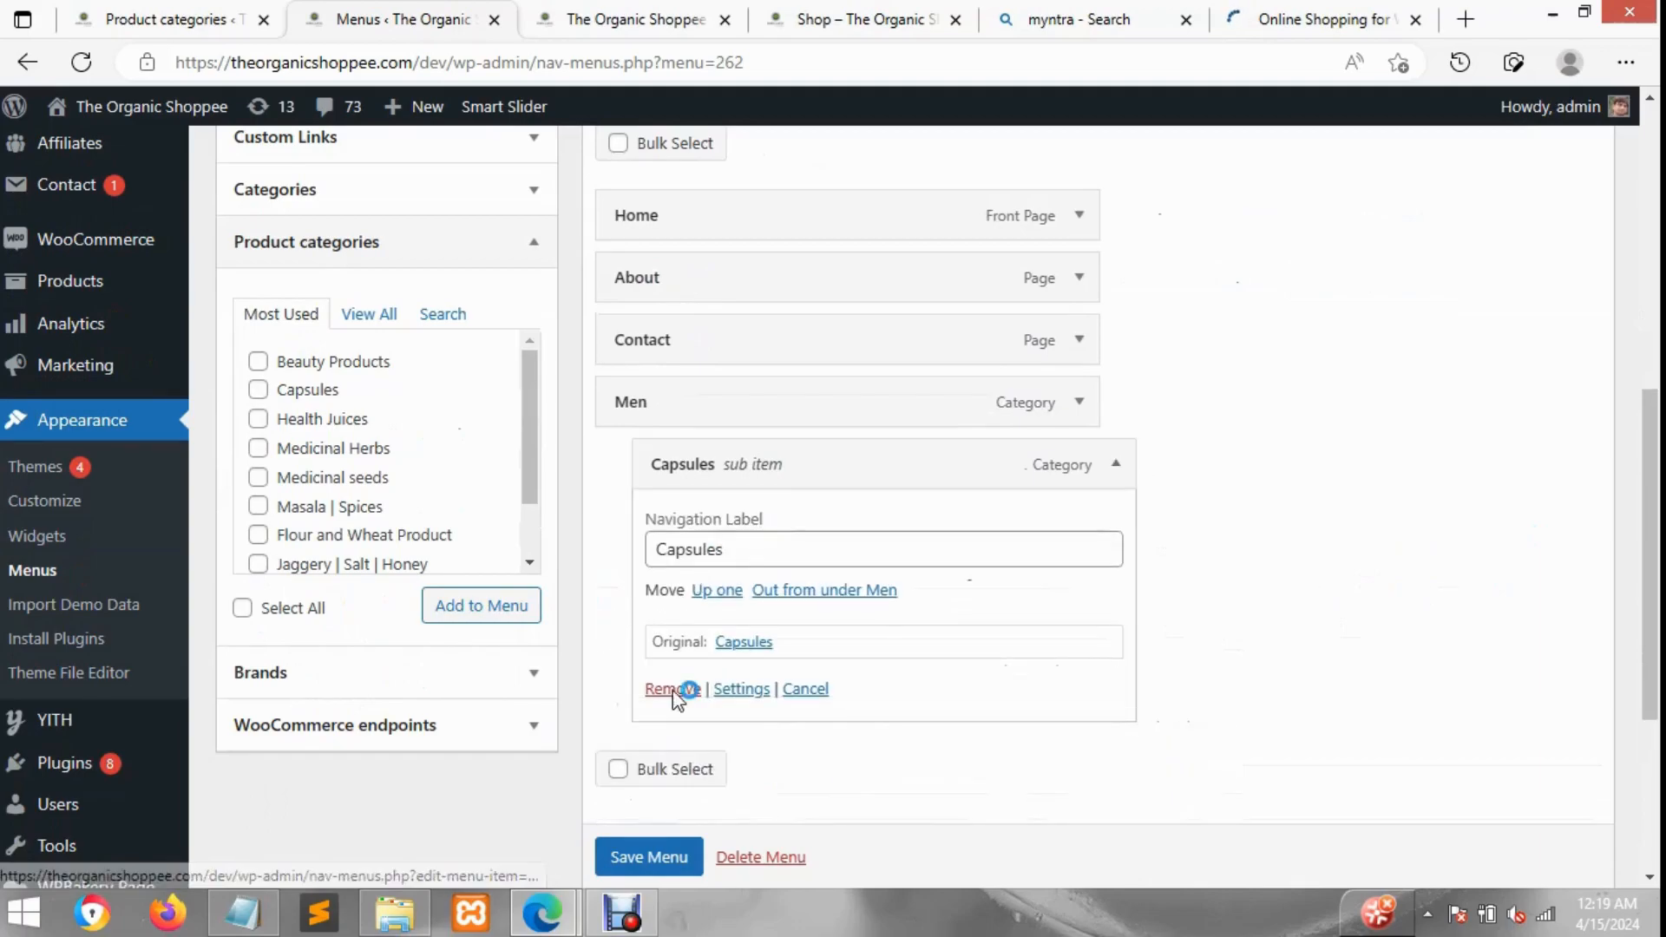
{"action": "left_click", "coordinate": [670, 689]}
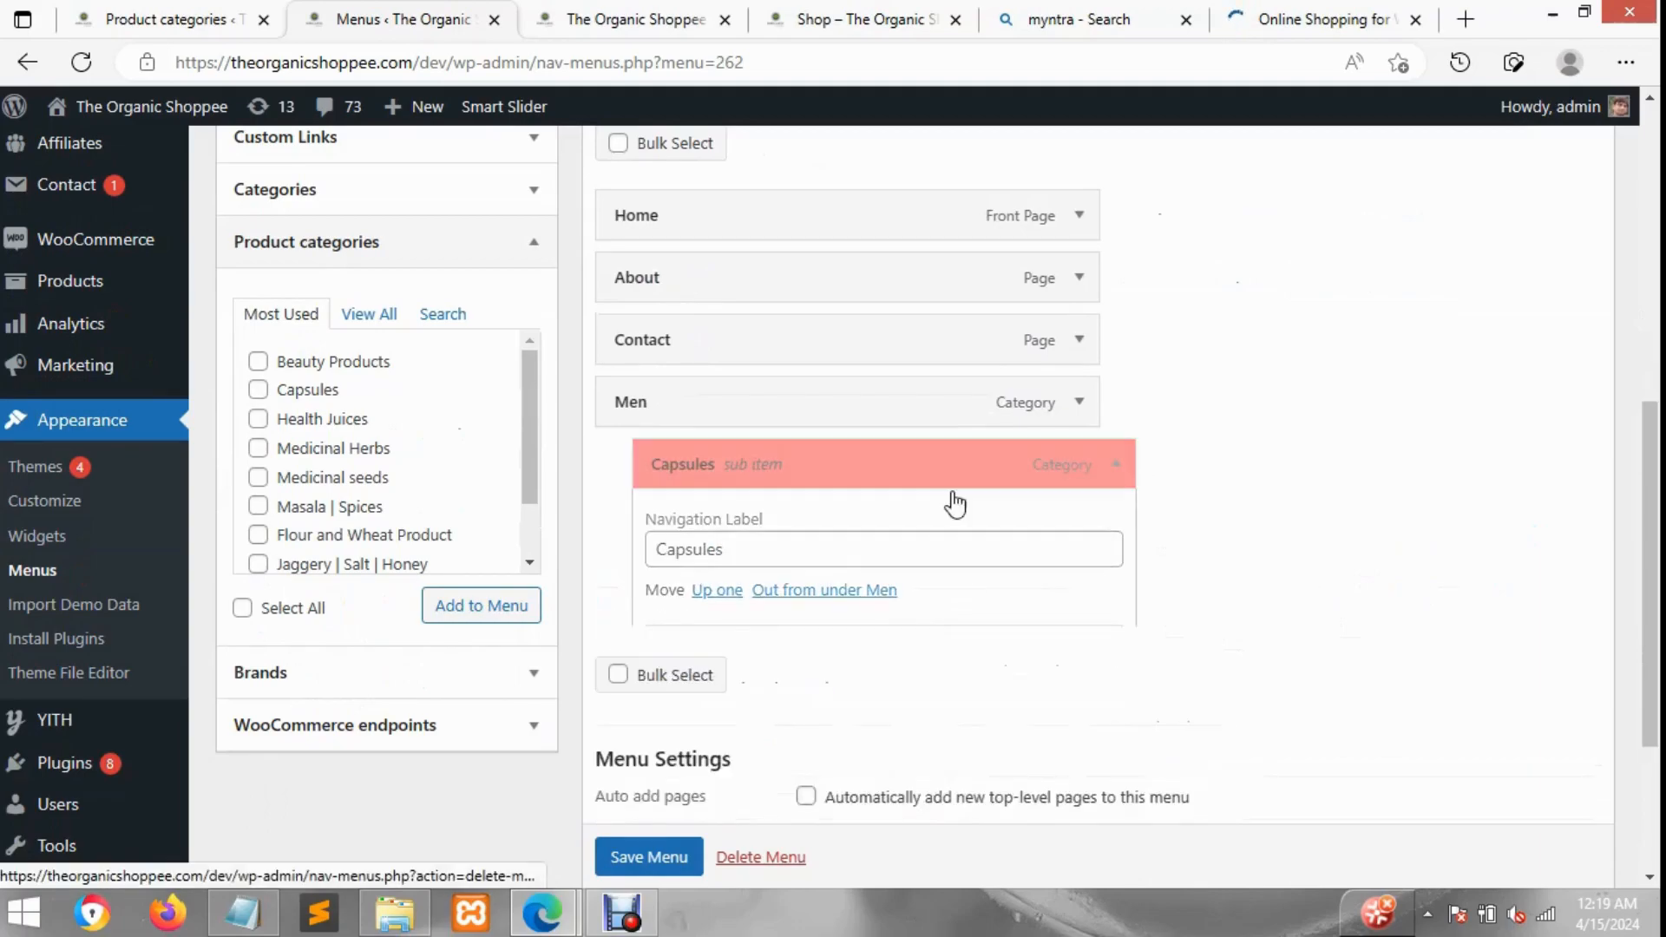
{"action": "left_click", "coordinate": [1084, 404]}
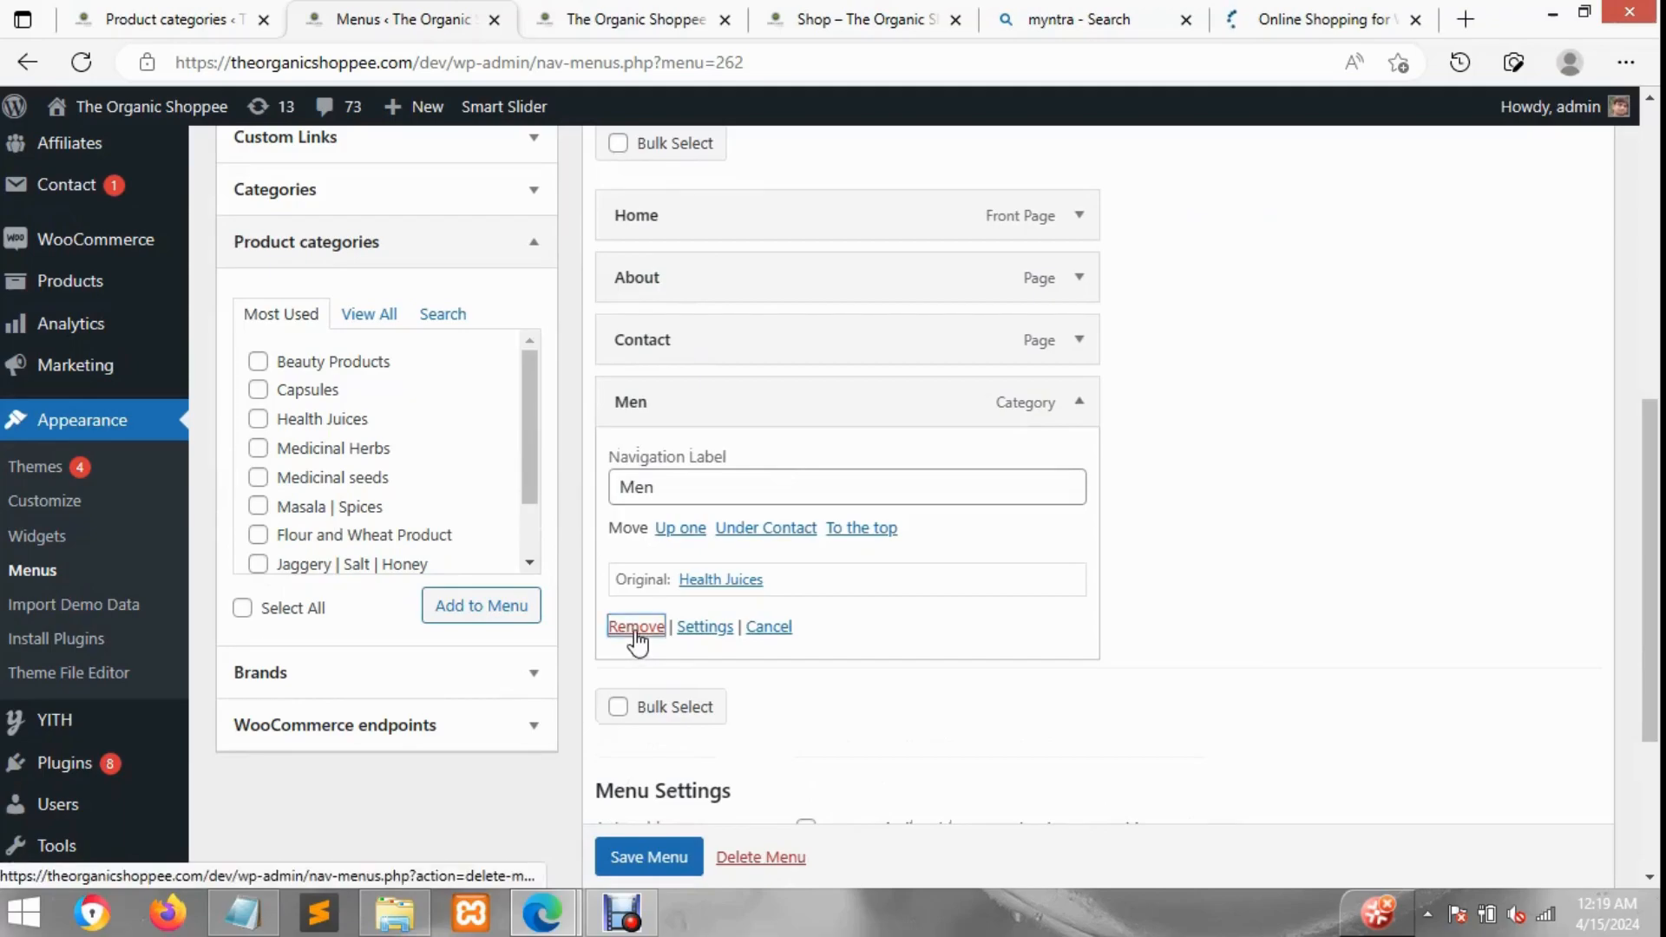
{"action": "left_click", "coordinate": [637, 631]}
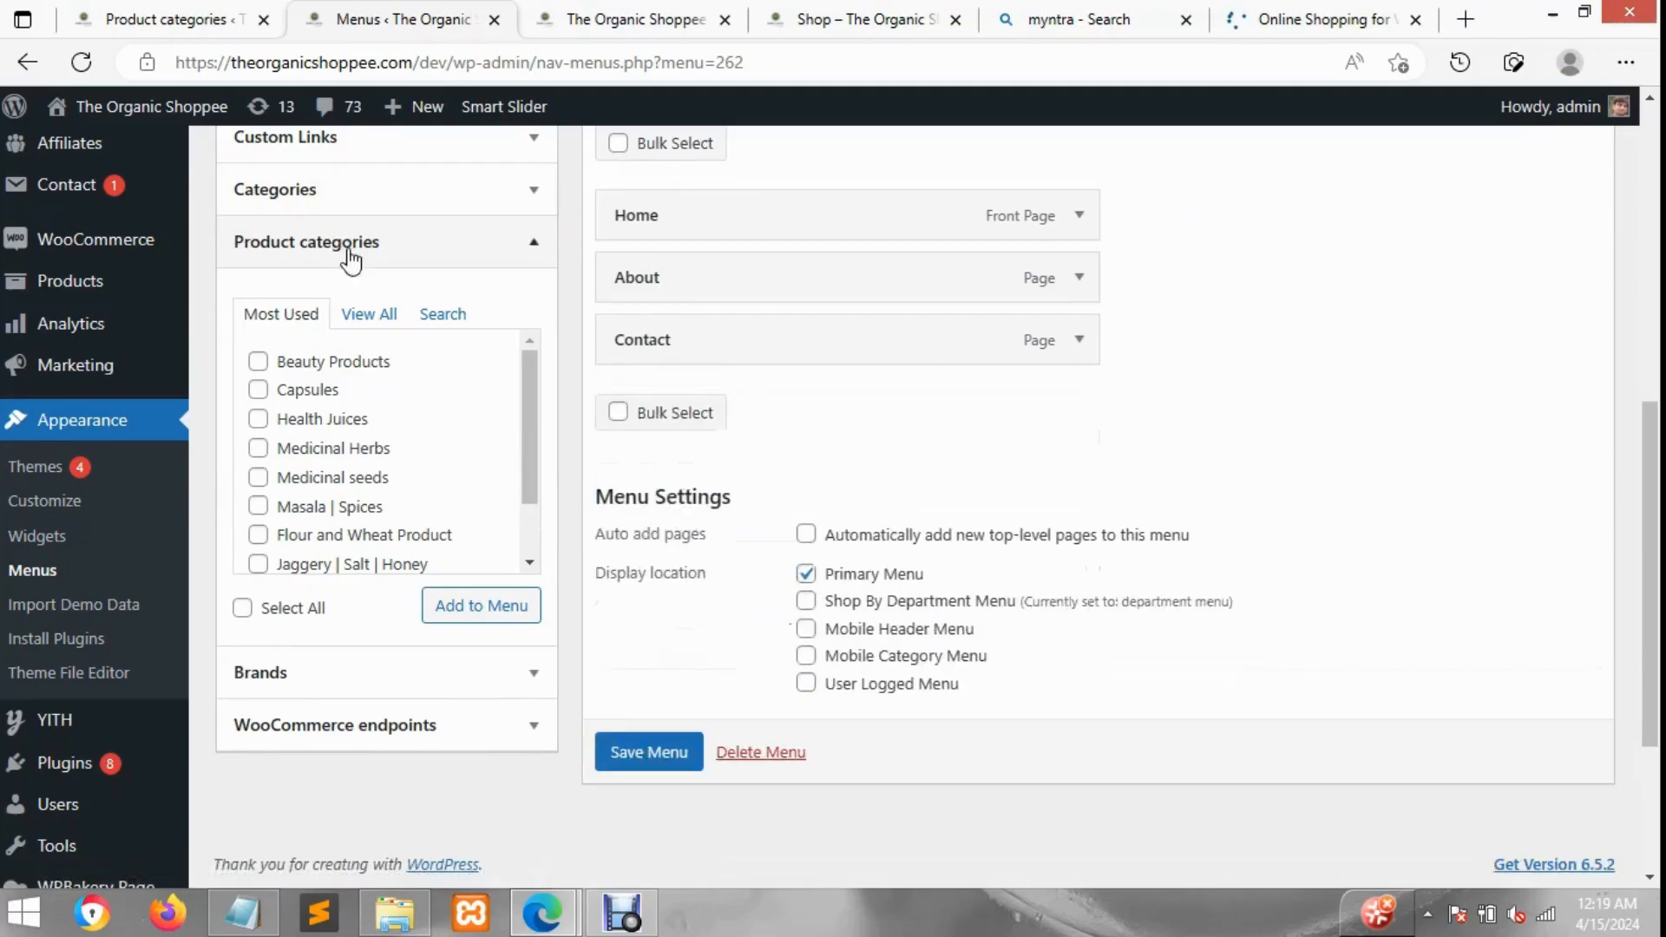
Step: Set the custom link URL to # and add the Our Products link to the menu
{"action": "left_click", "coordinate": [361, 156]}
{"action": "left_click", "coordinate": [430, 224]}
{"action": "type", "text": "#"}
{"action": "left_click", "coordinate": [489, 327]}
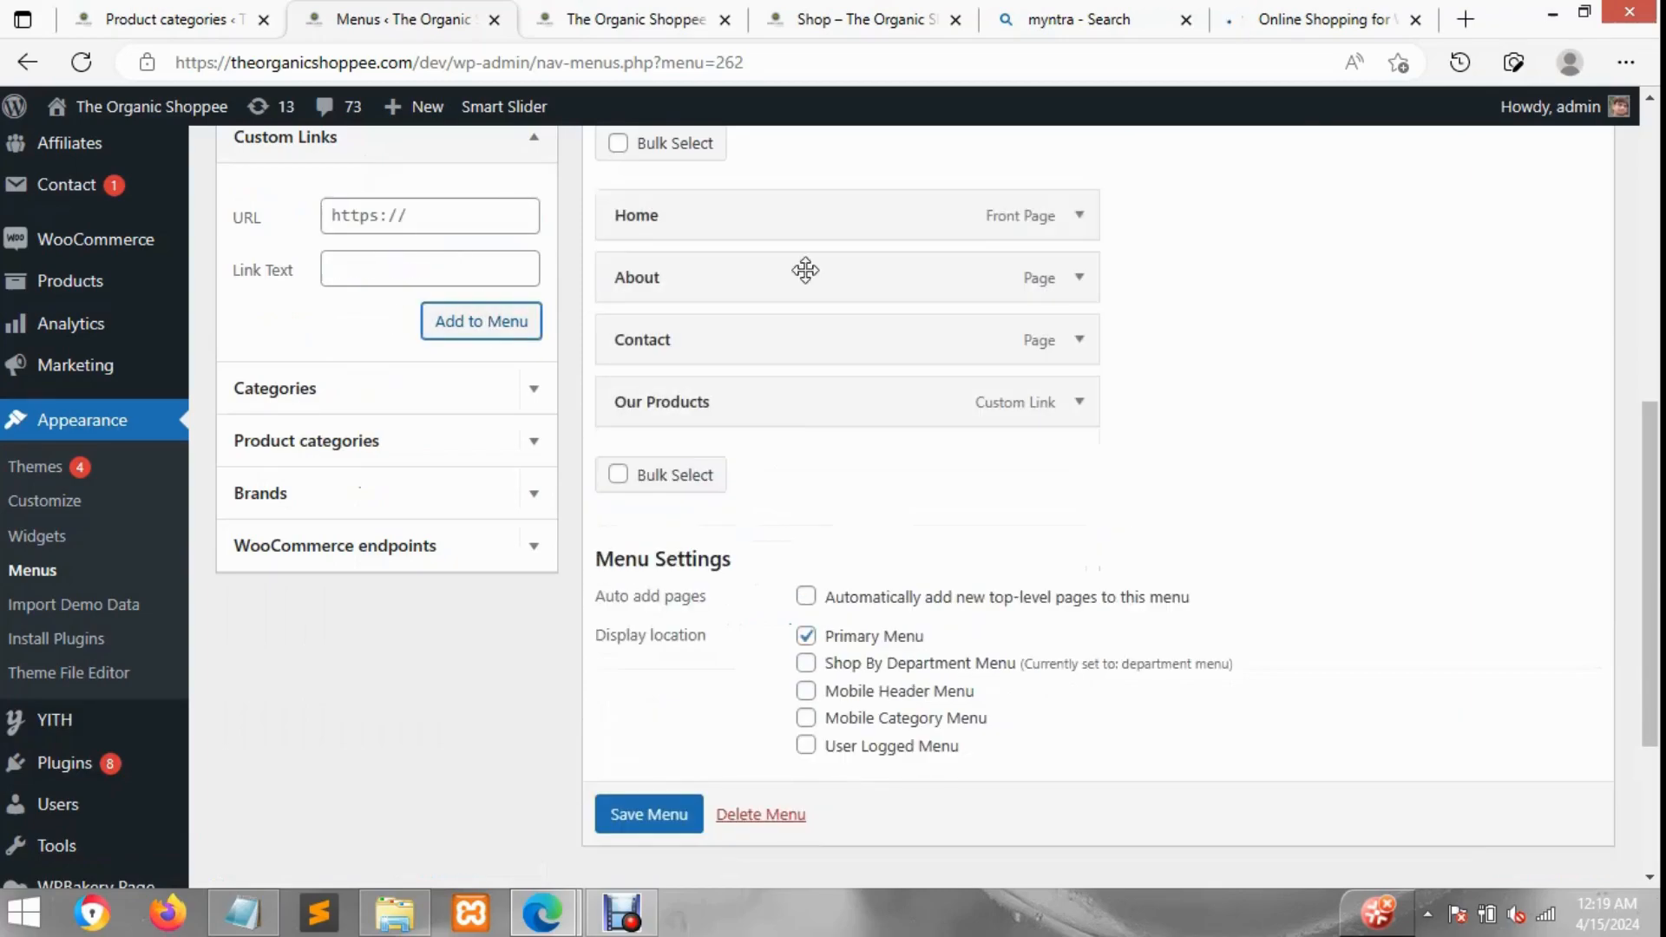
Step: Examine Myntra's Kids dropdown menu, then return to the menus editor through the storefront tab
{"action": "left_click", "coordinate": [1292, 8]}
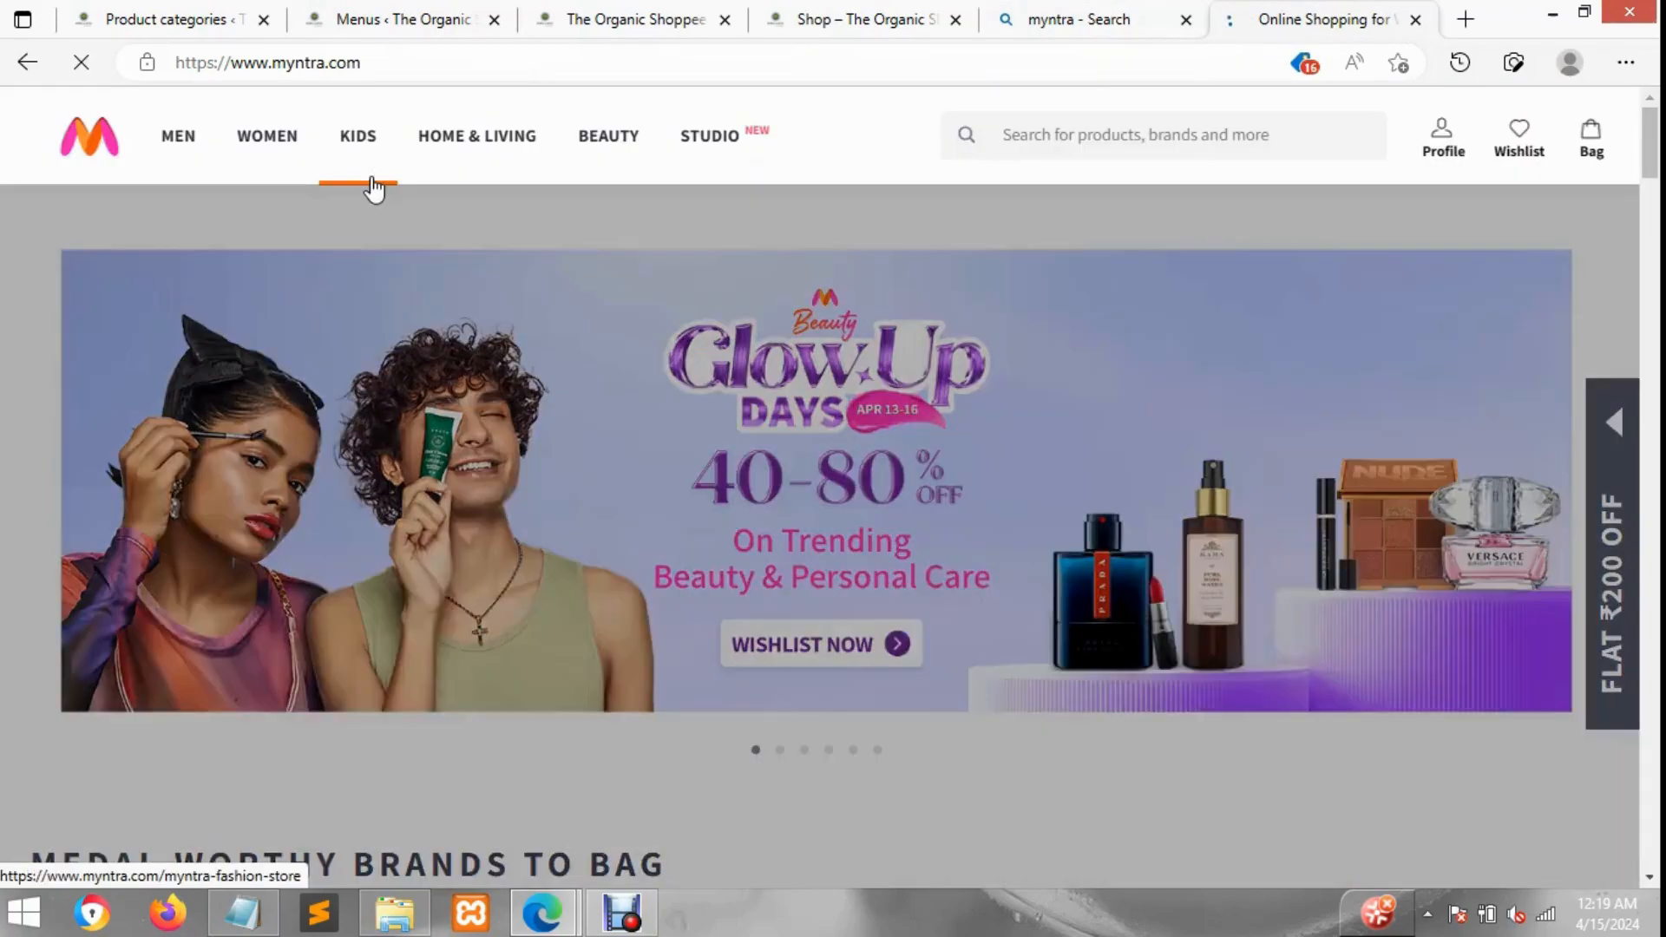
{"action": "mouse_move", "coordinate": [351, 177]}
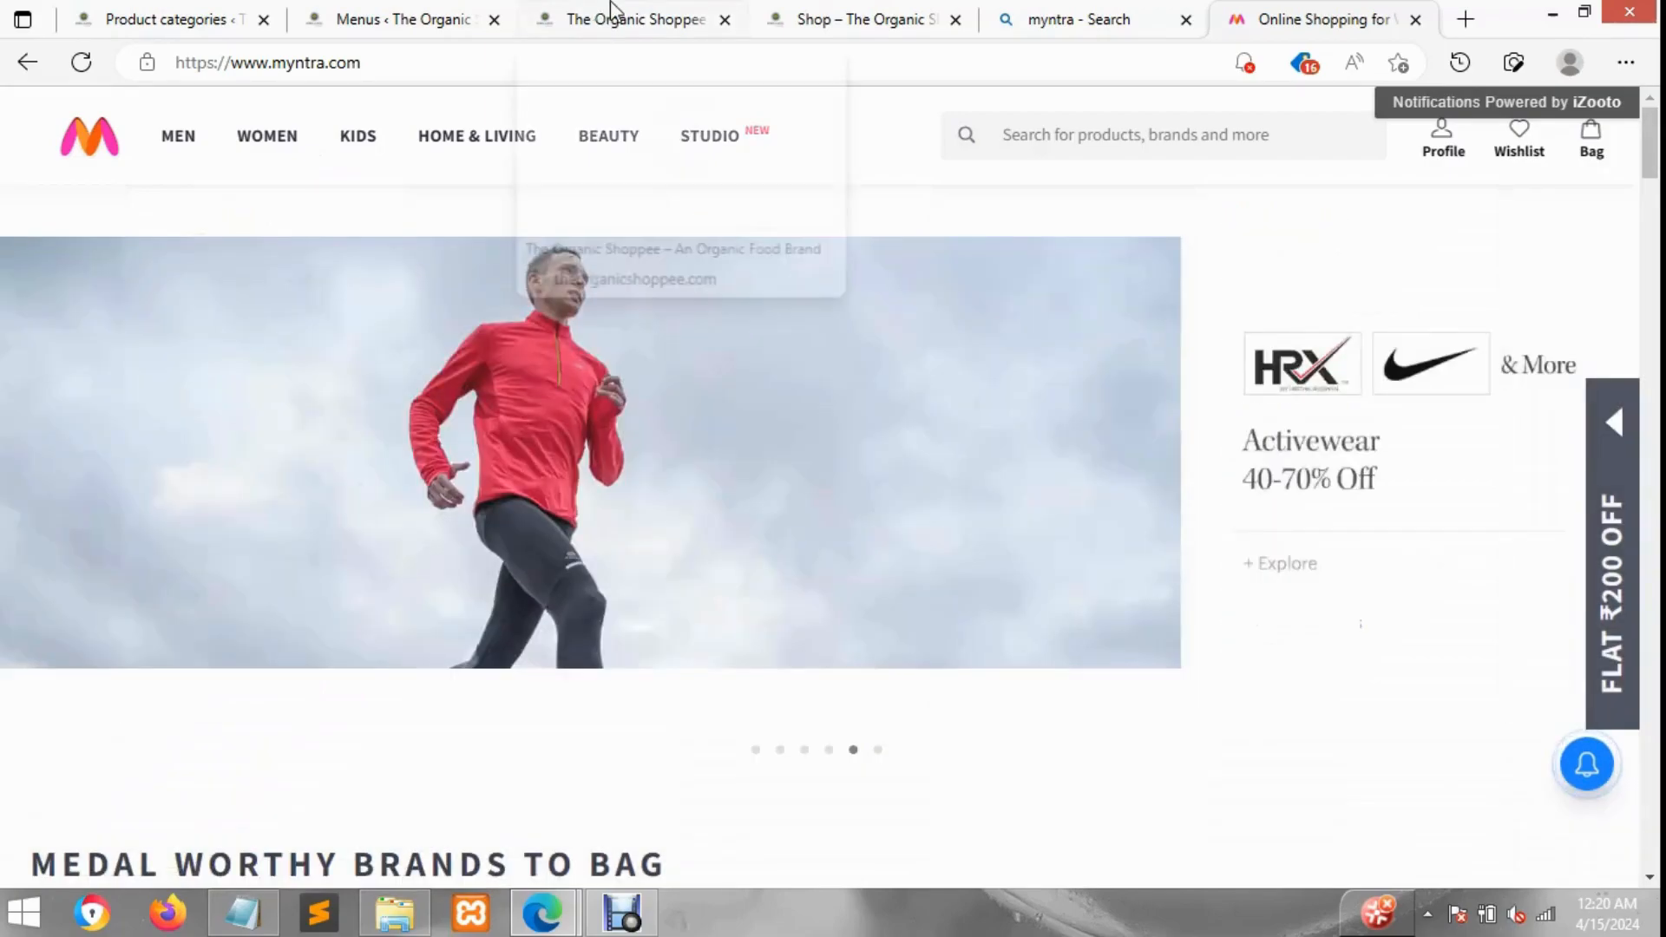
{"action": "left_click", "coordinate": [612, 13]}
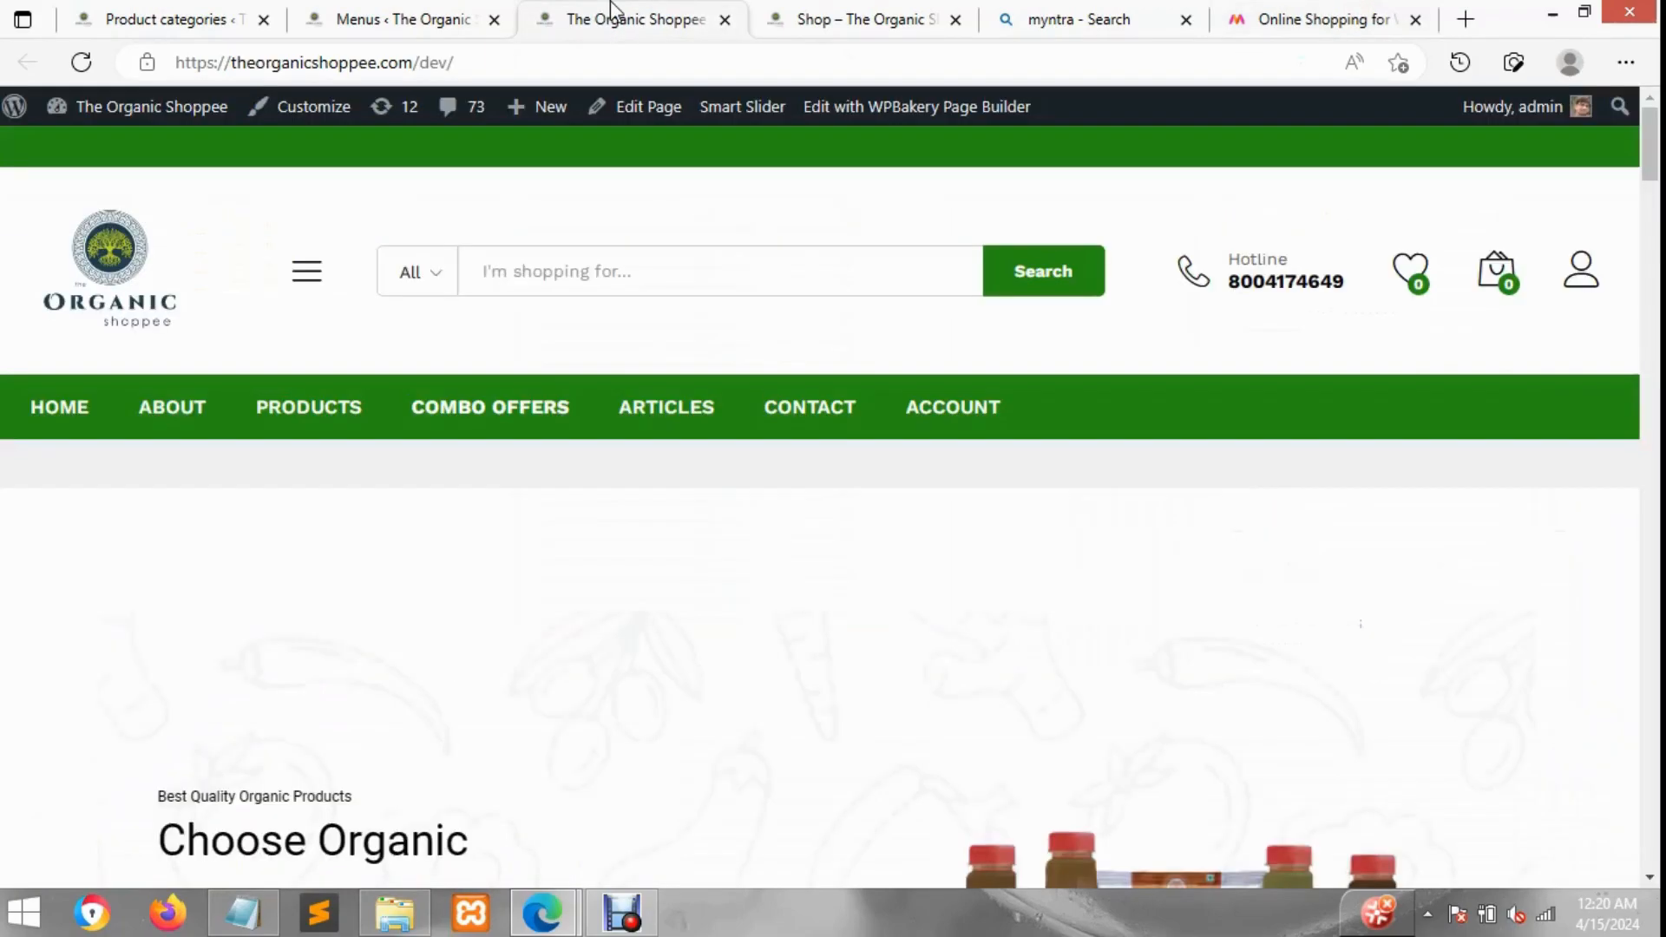
{"action": "left_click", "coordinate": [443, 13]}
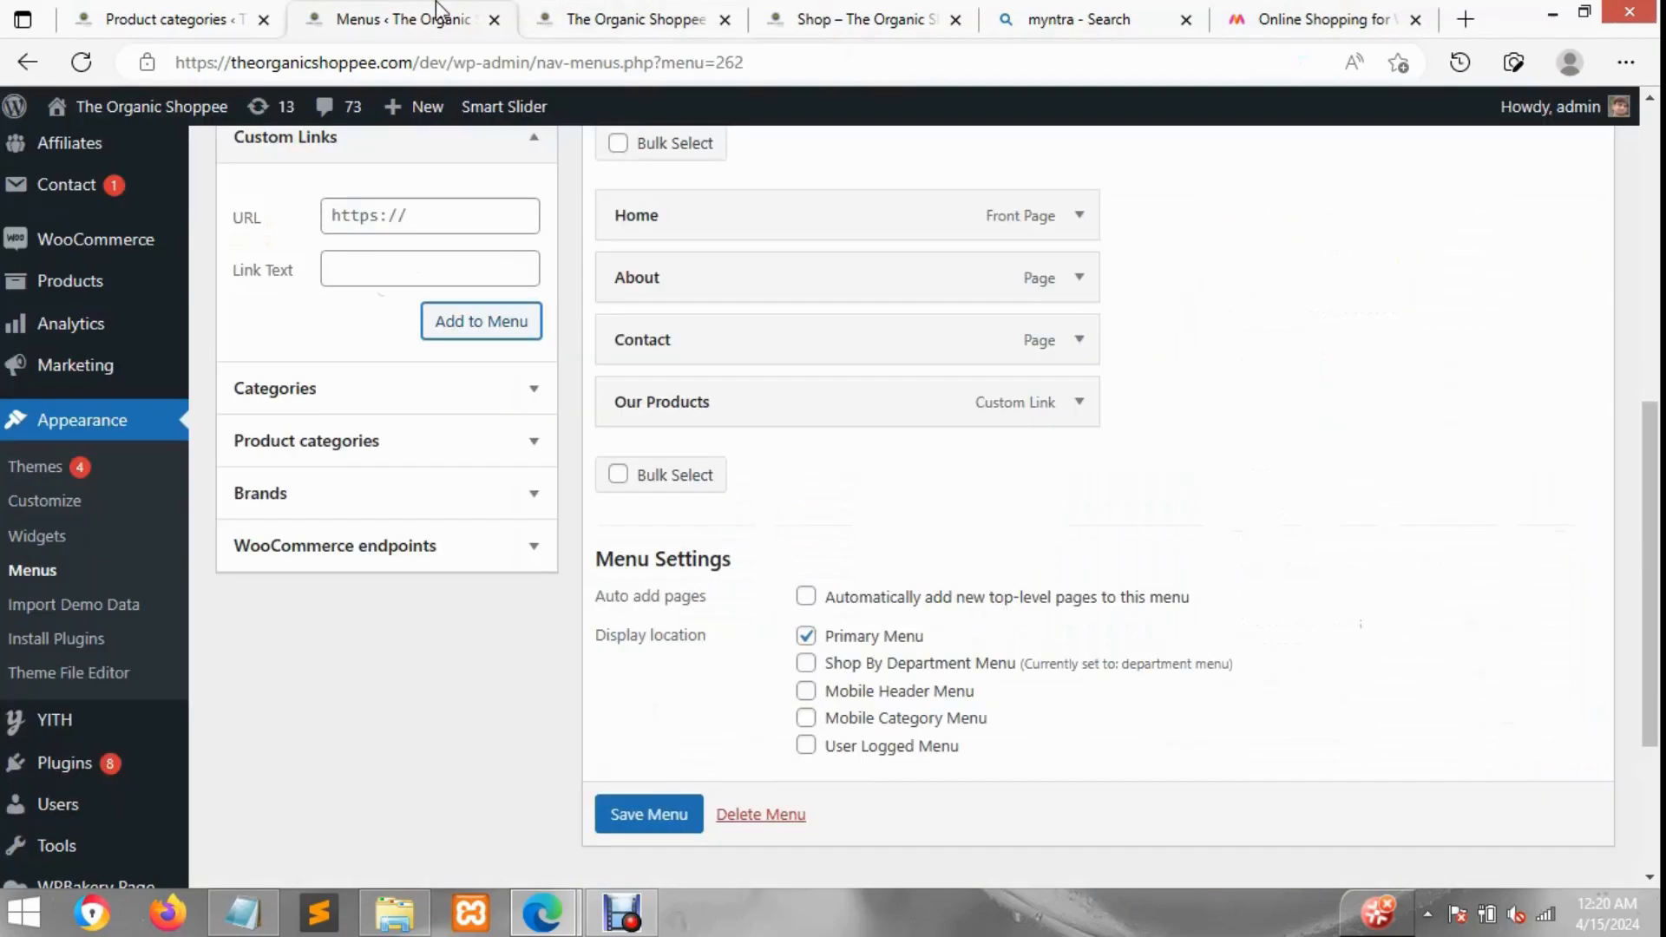
Step: Add Capsules, Health Juices, Medicinal Herbs, Medicinal seeds, Masala | Spices and Flour and Wheat Product categories to the menu
{"action": "left_click", "coordinate": [523, 444]}
{"action": "left_click", "coordinate": [344, 365]}
{"action": "left_click", "coordinate": [334, 368]}
{"action": "left_click", "coordinate": [324, 395]}
{"action": "left_click", "coordinate": [321, 421]}
{"action": "left_click", "coordinate": [323, 446]}
{"action": "left_click", "coordinate": [338, 482]}
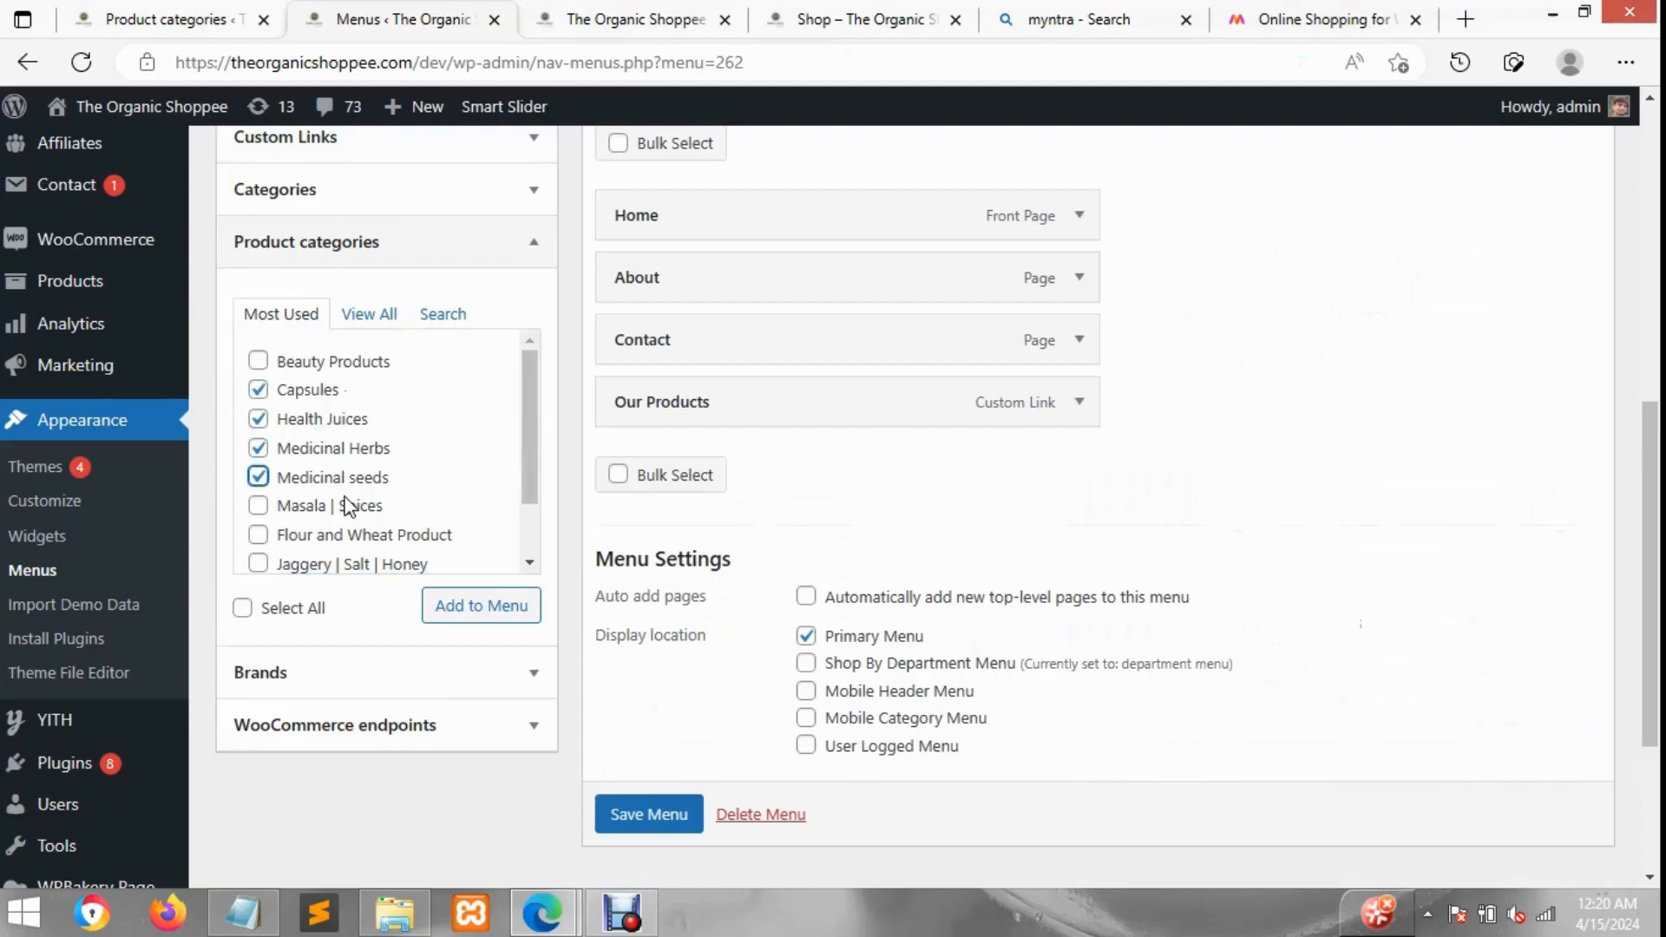
{"action": "left_click", "coordinate": [342, 506]}
{"action": "left_click", "coordinate": [366, 537]}
{"action": "left_click", "coordinate": [510, 617]}
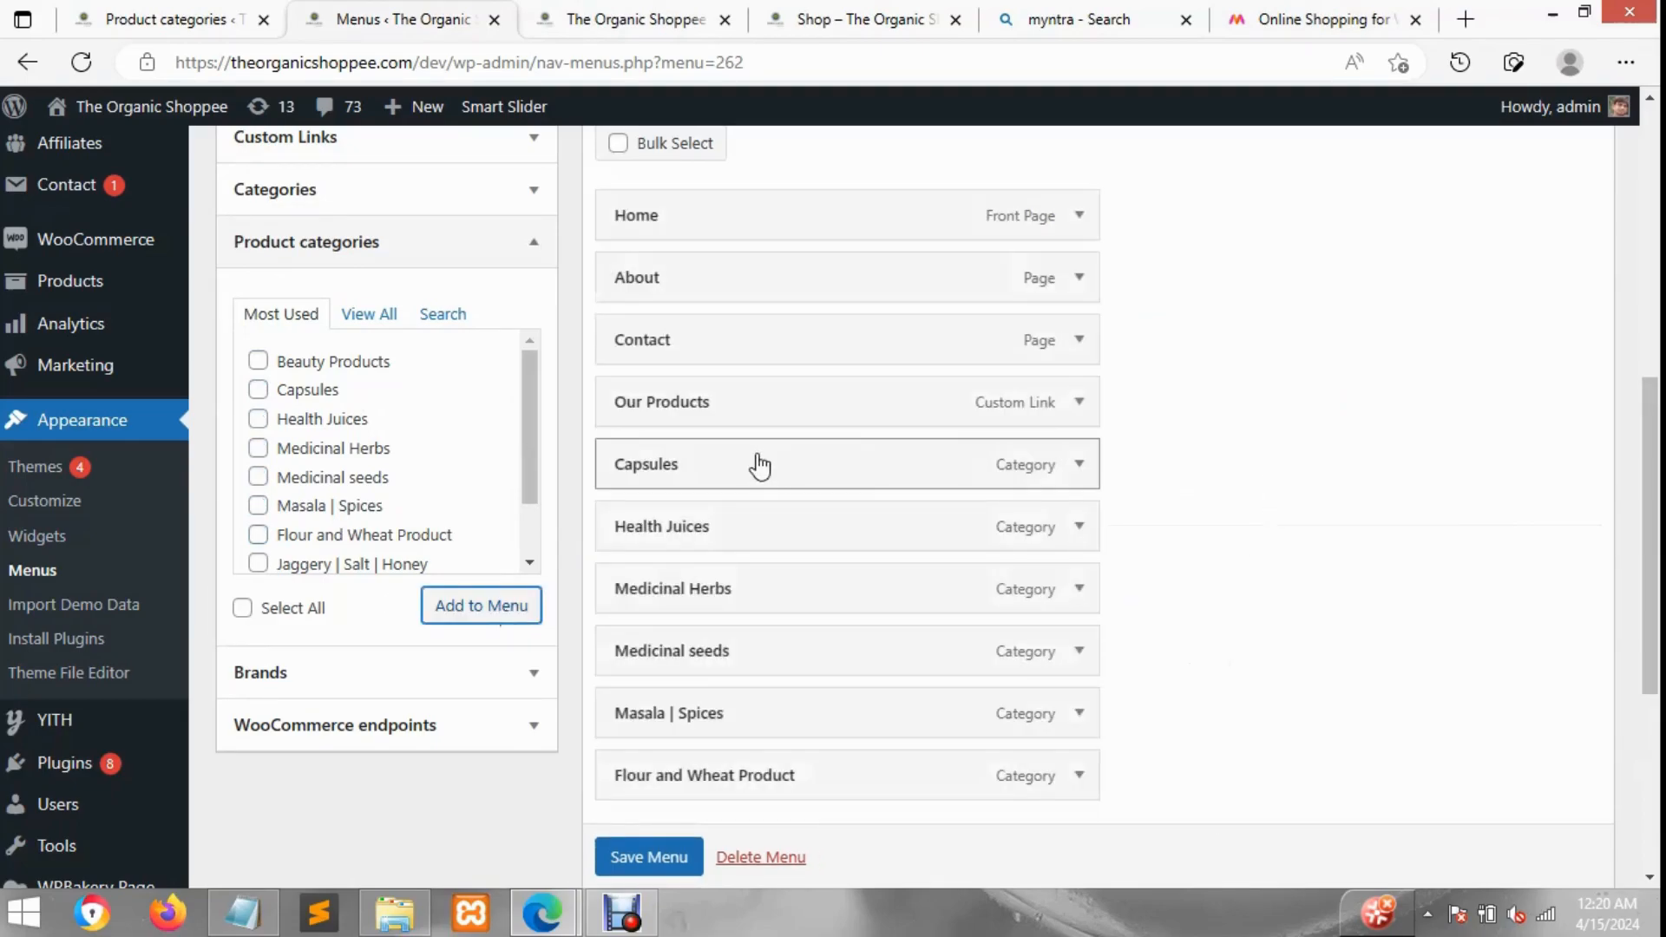
Step: Nest the six product category items as sub-items under Our Products
{"action": "mouse_move", "coordinate": [847, 472]}
{"action": "left_mouse_down"}
{"action": "mouse_move", "coordinate": [825, 512]}
{"action": "mouse_move", "coordinate": [865, 531]}
{"action": "left_mouse_up"}
{"action": "left_click_drag", "start_coordinate": [908, 588], "coordinate": [920, 590]}
{"action": "left_click_drag", "start_coordinate": [929, 650], "coordinate": [966, 653]}
{"action": "left_click_drag", "start_coordinate": [847, 569], "coordinate": [843, 573]}
{"action": "left_click_drag", "start_coordinate": [811, 699], "coordinate": [883, 670]}
{"action": "scroll", "coordinate": [848, 684], "scroll_direction": "down", "scroll_amount": 2}
{"action": "left_click_drag", "start_coordinate": [1015, 659], "coordinate": [1029, 659]}
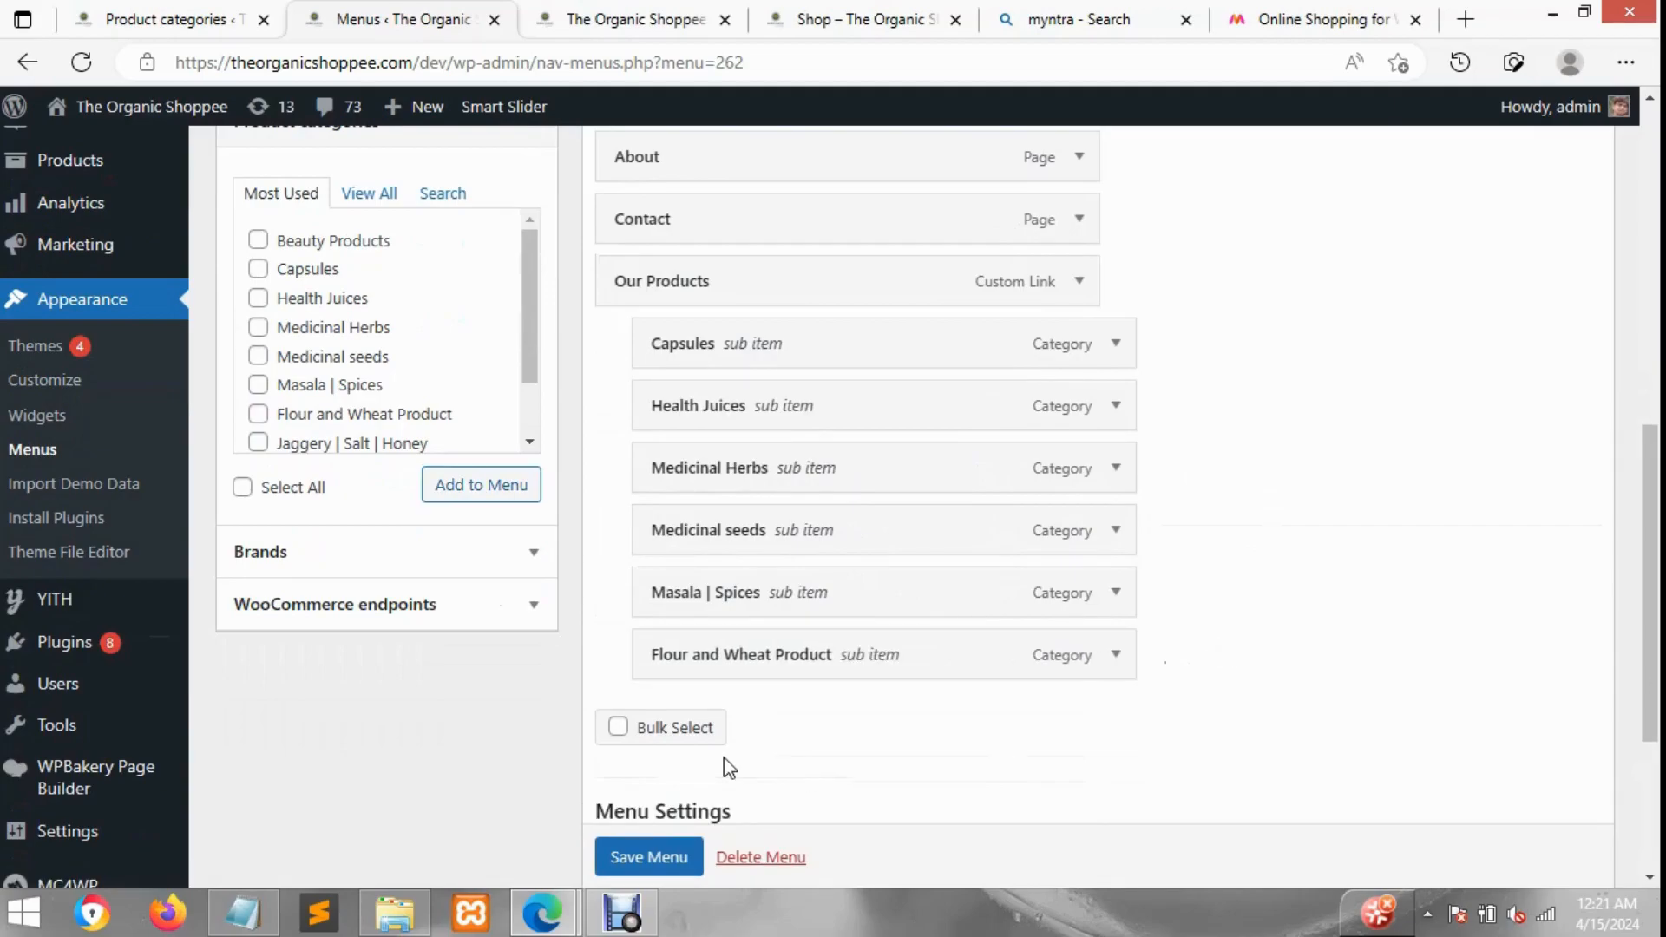
Step: Save the Header Main Menu and switch to the storefront tab to check it
{"action": "scroll", "coordinate": [632, 875], "scroll_direction": "down", "scroll_amount": 1}
{"action": "left_click", "coordinate": [632, 868]}
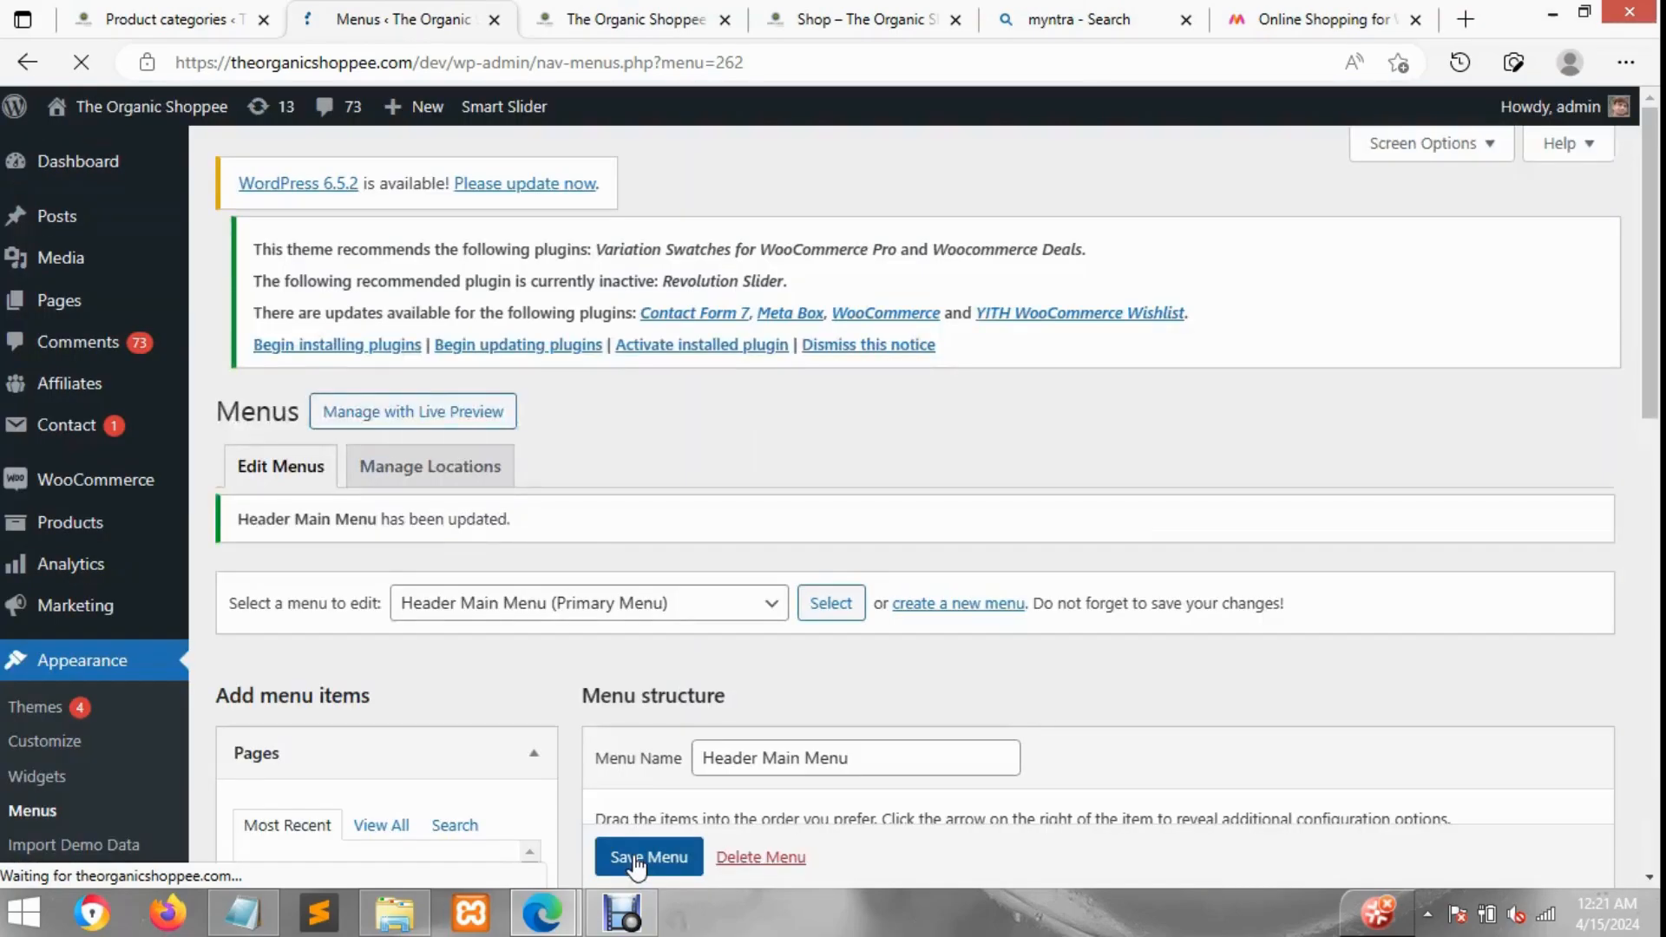
{"action": "mouse_move", "coordinate": [623, 918]}
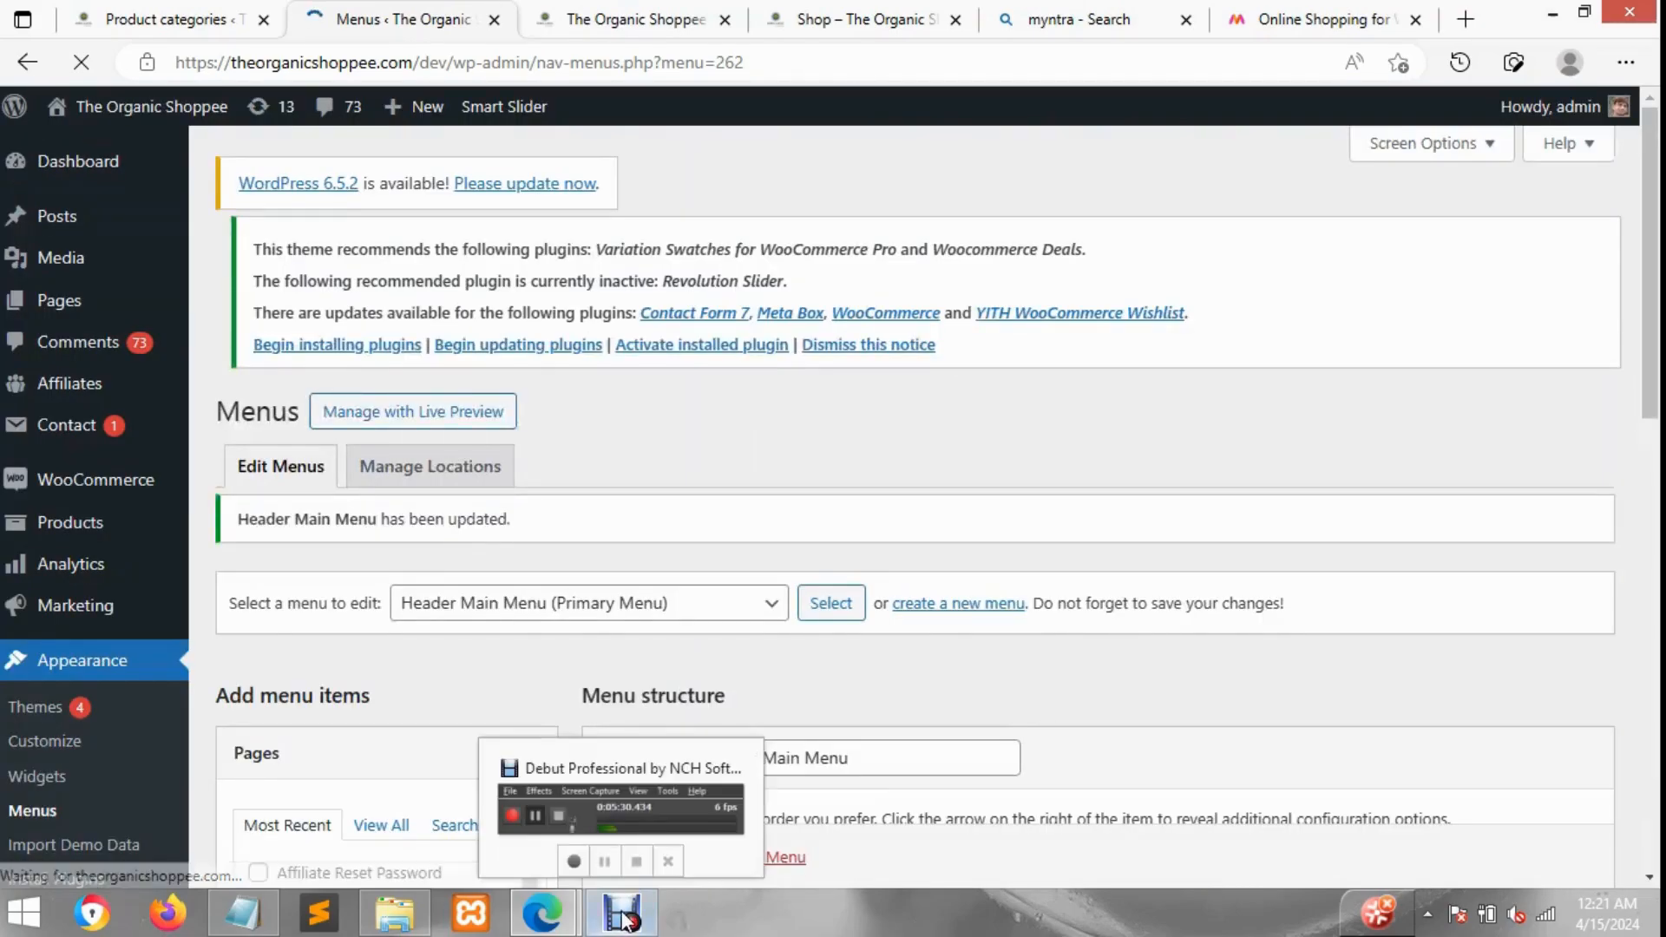
{"action": "left_click", "coordinate": [586, 19]}
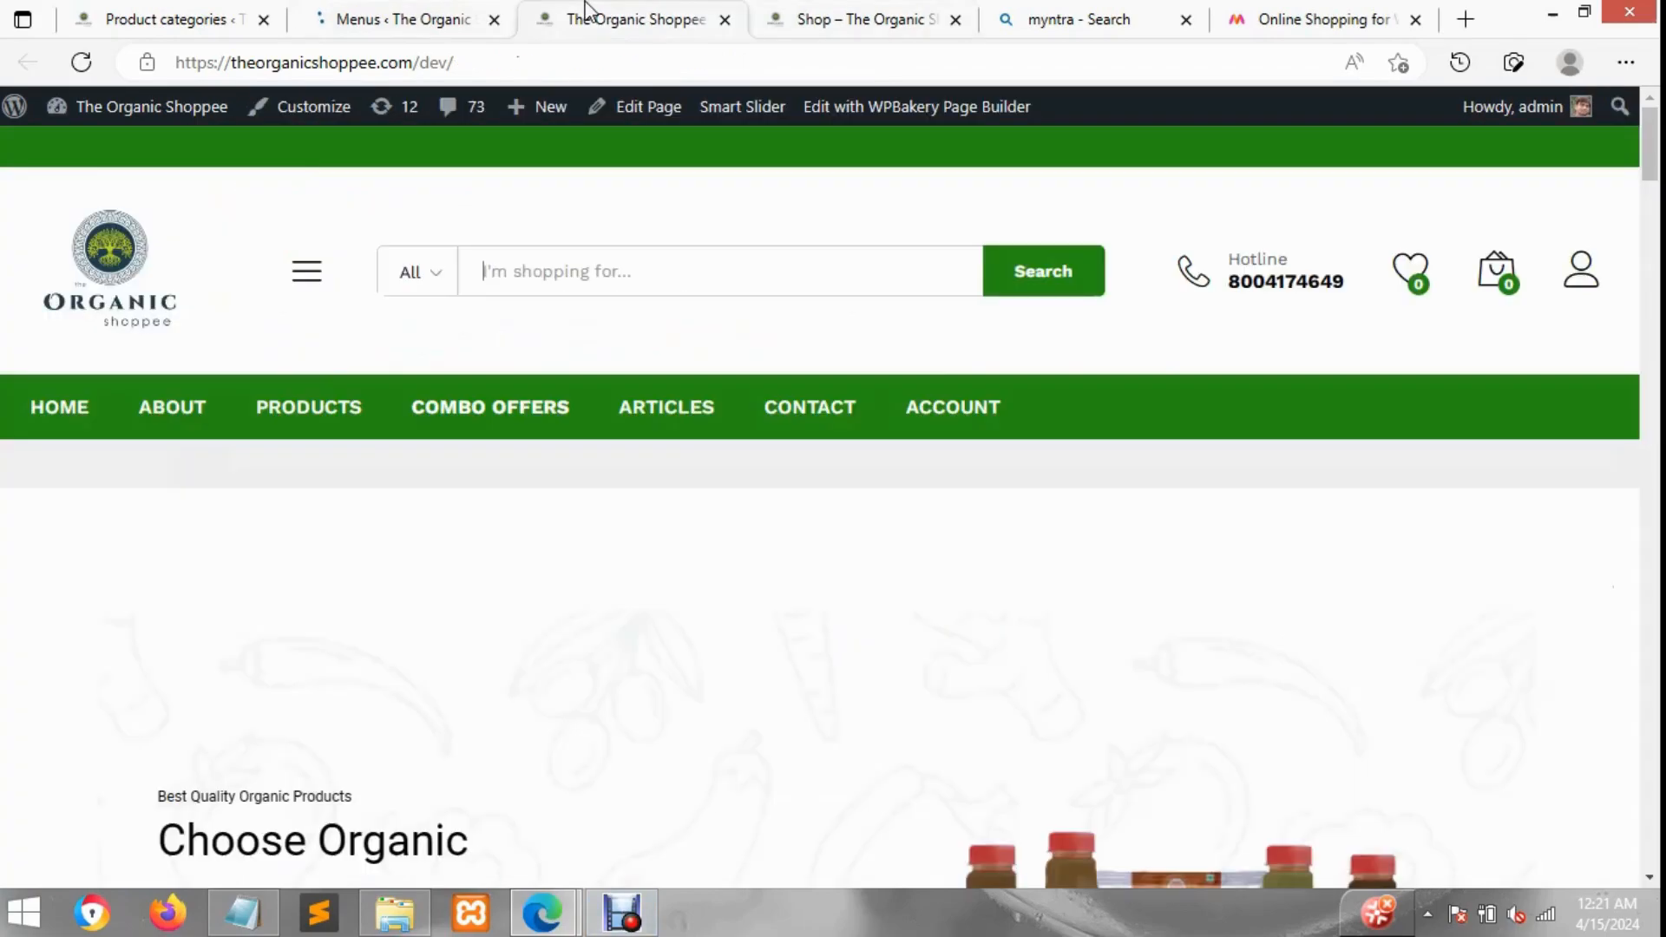
Step: Reload the storefront and check the Our Products dropdown, opening Health Juices in a new tab
{"action": "left_click", "coordinate": [82, 63]}
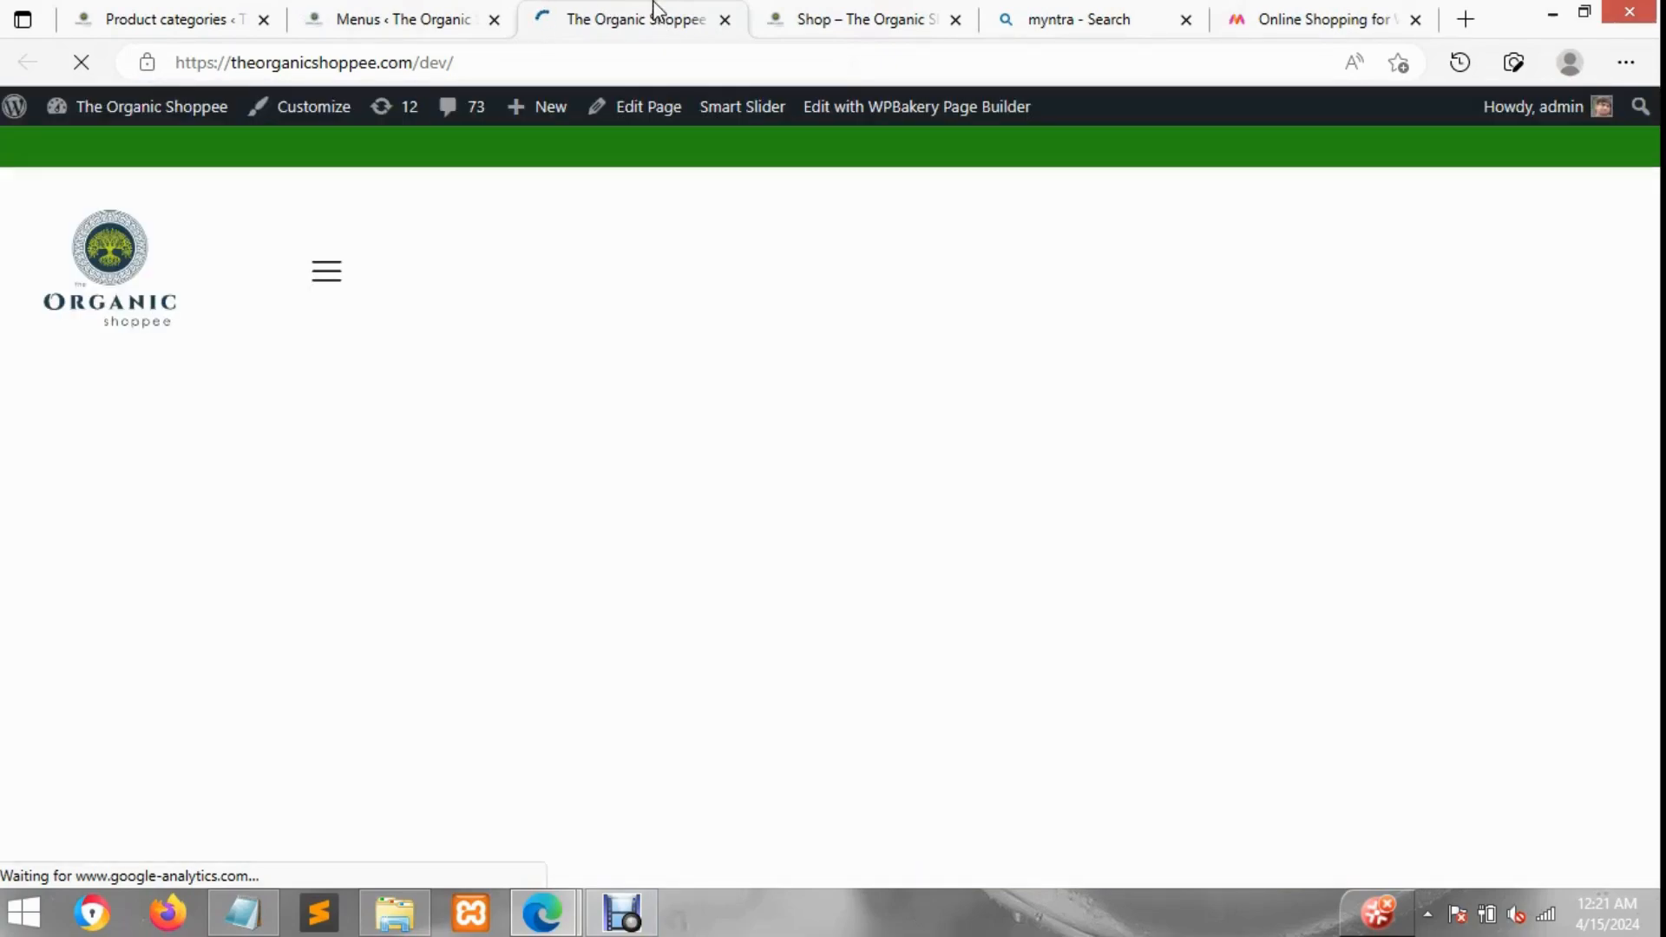
{"action": "mouse_move", "coordinate": [493, 425]}
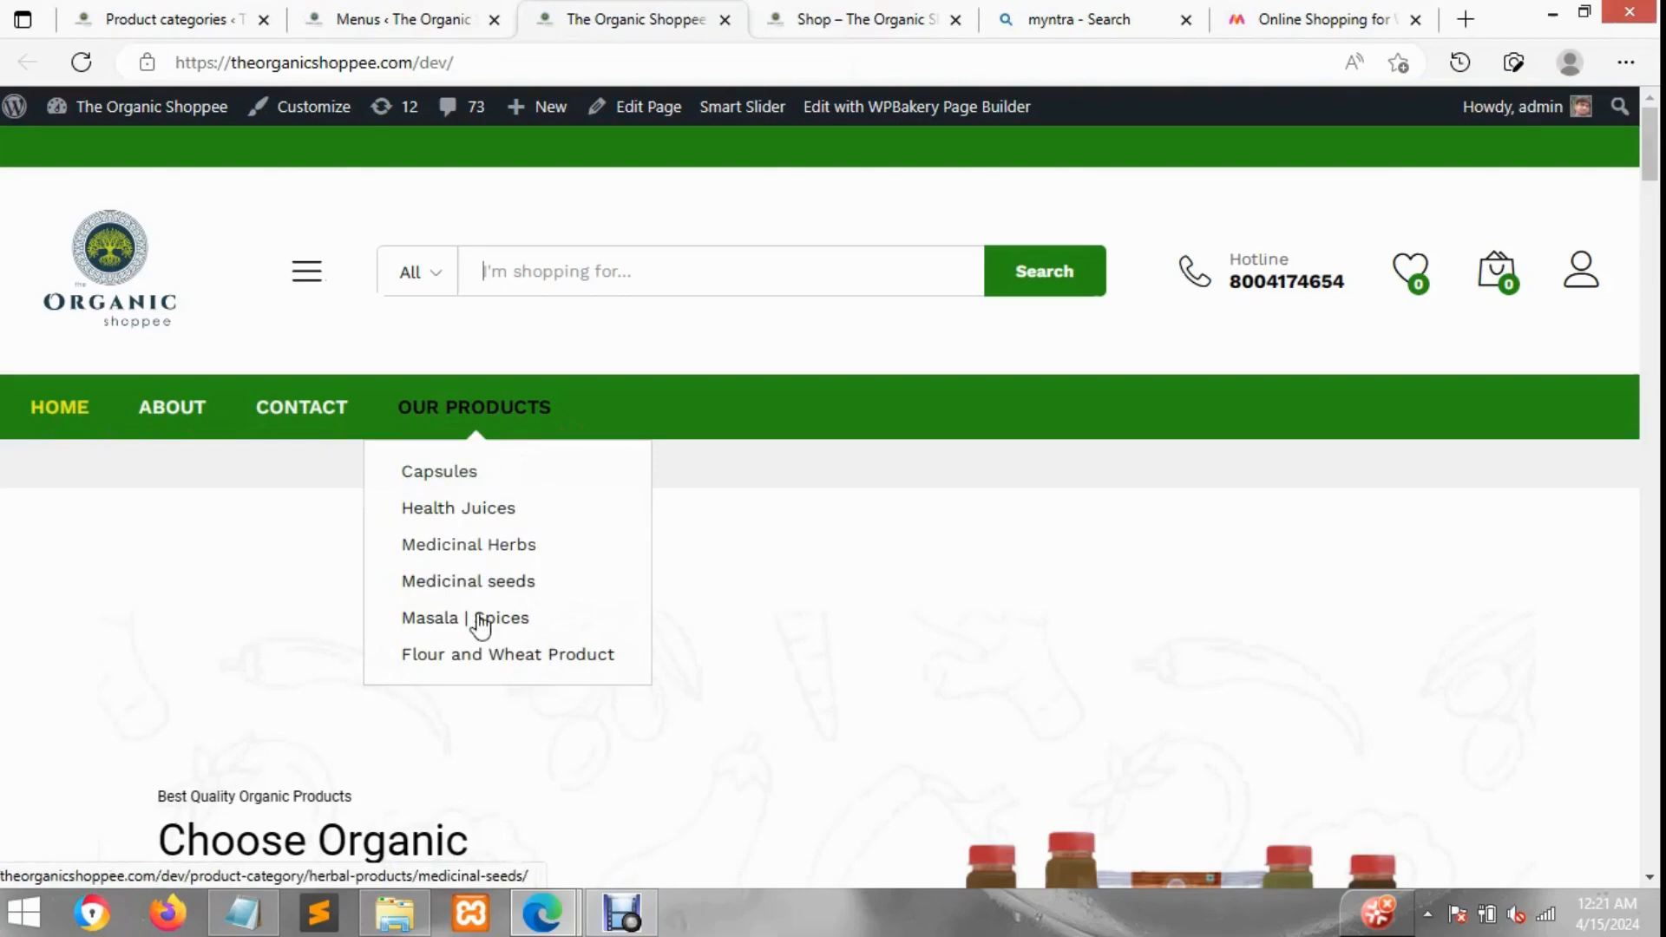
{"action": "middle_click", "coordinate": [504, 517]}
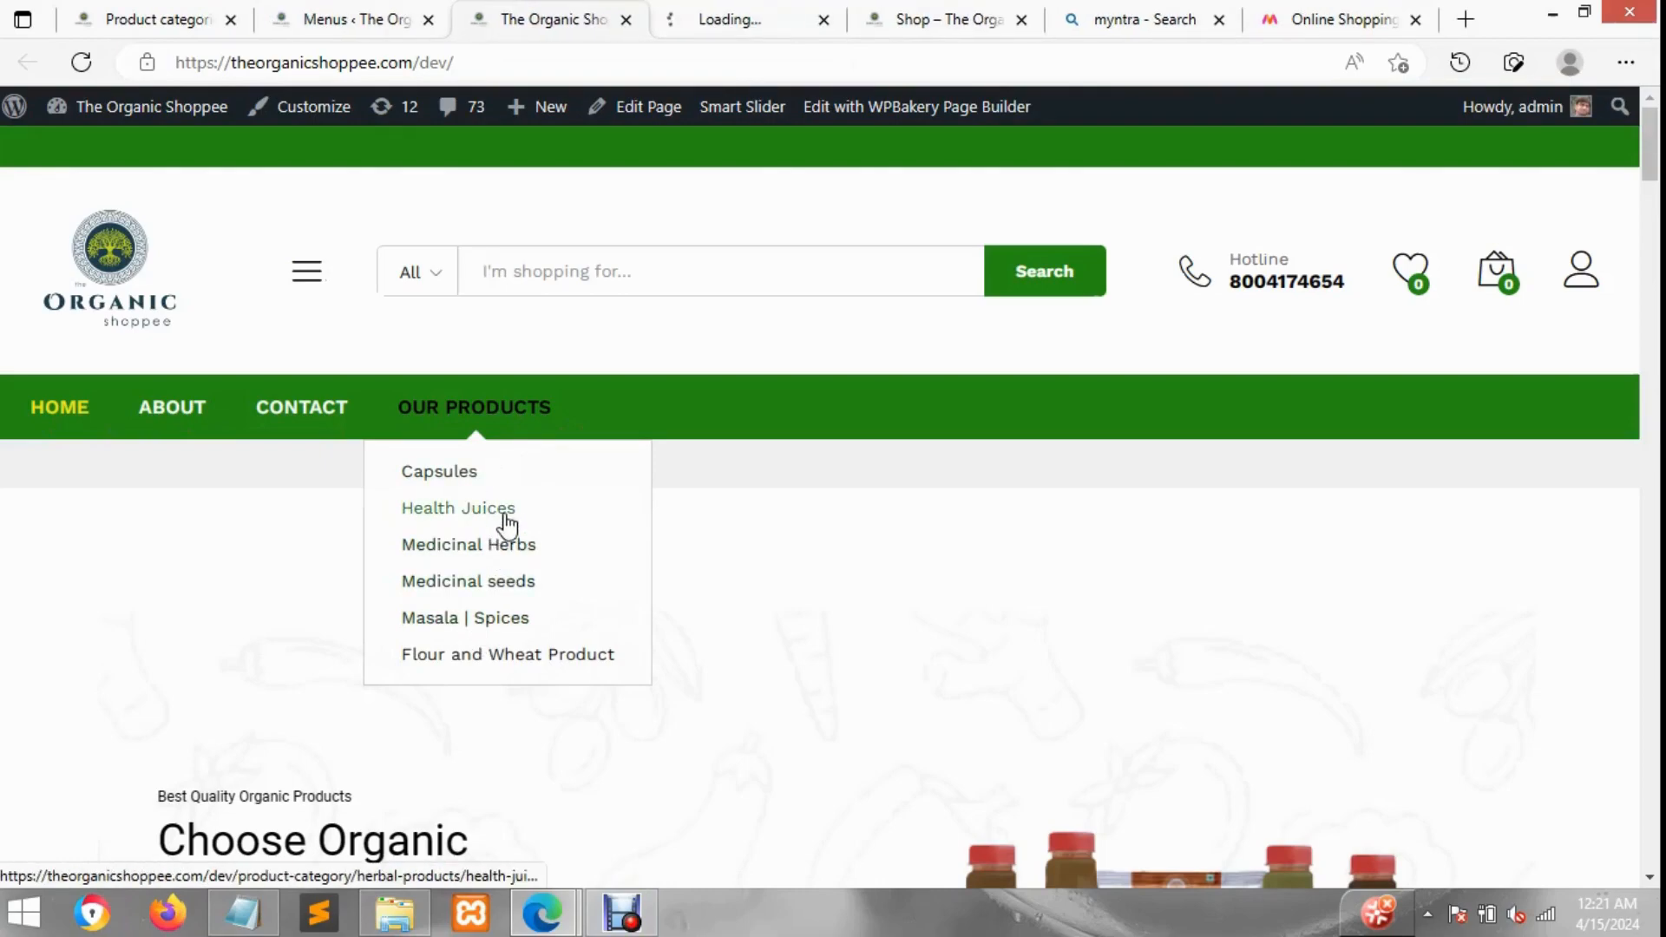
{"action": "left_click", "coordinate": [725, 12]}
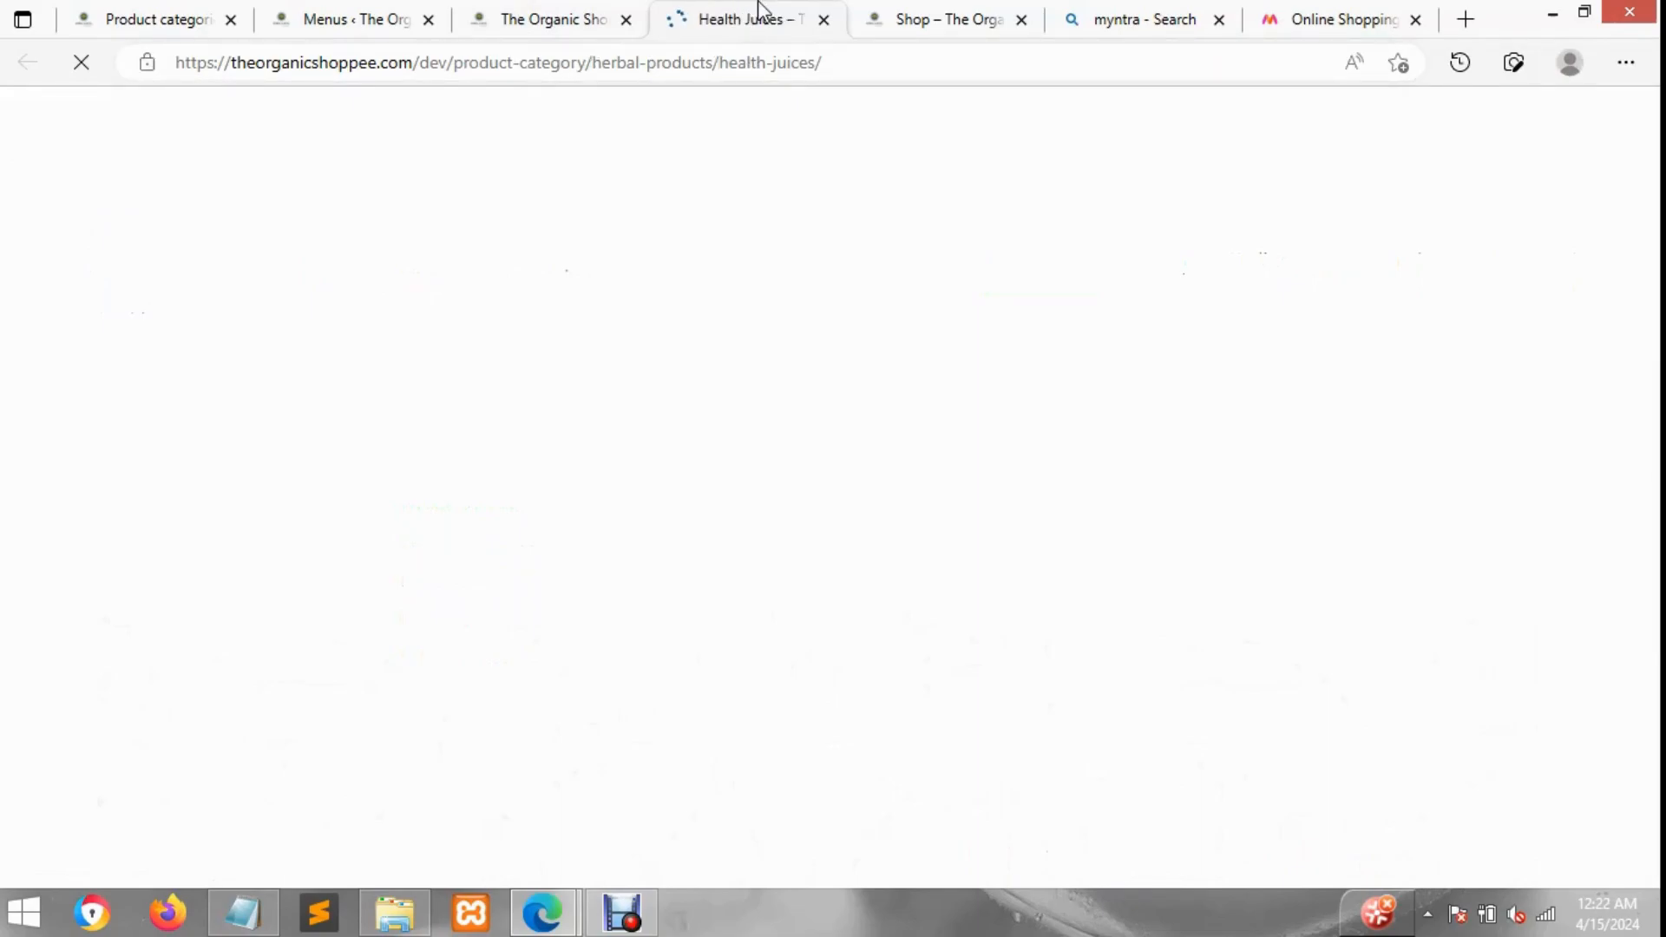
{"action": "left_click", "coordinate": [609, 12]}
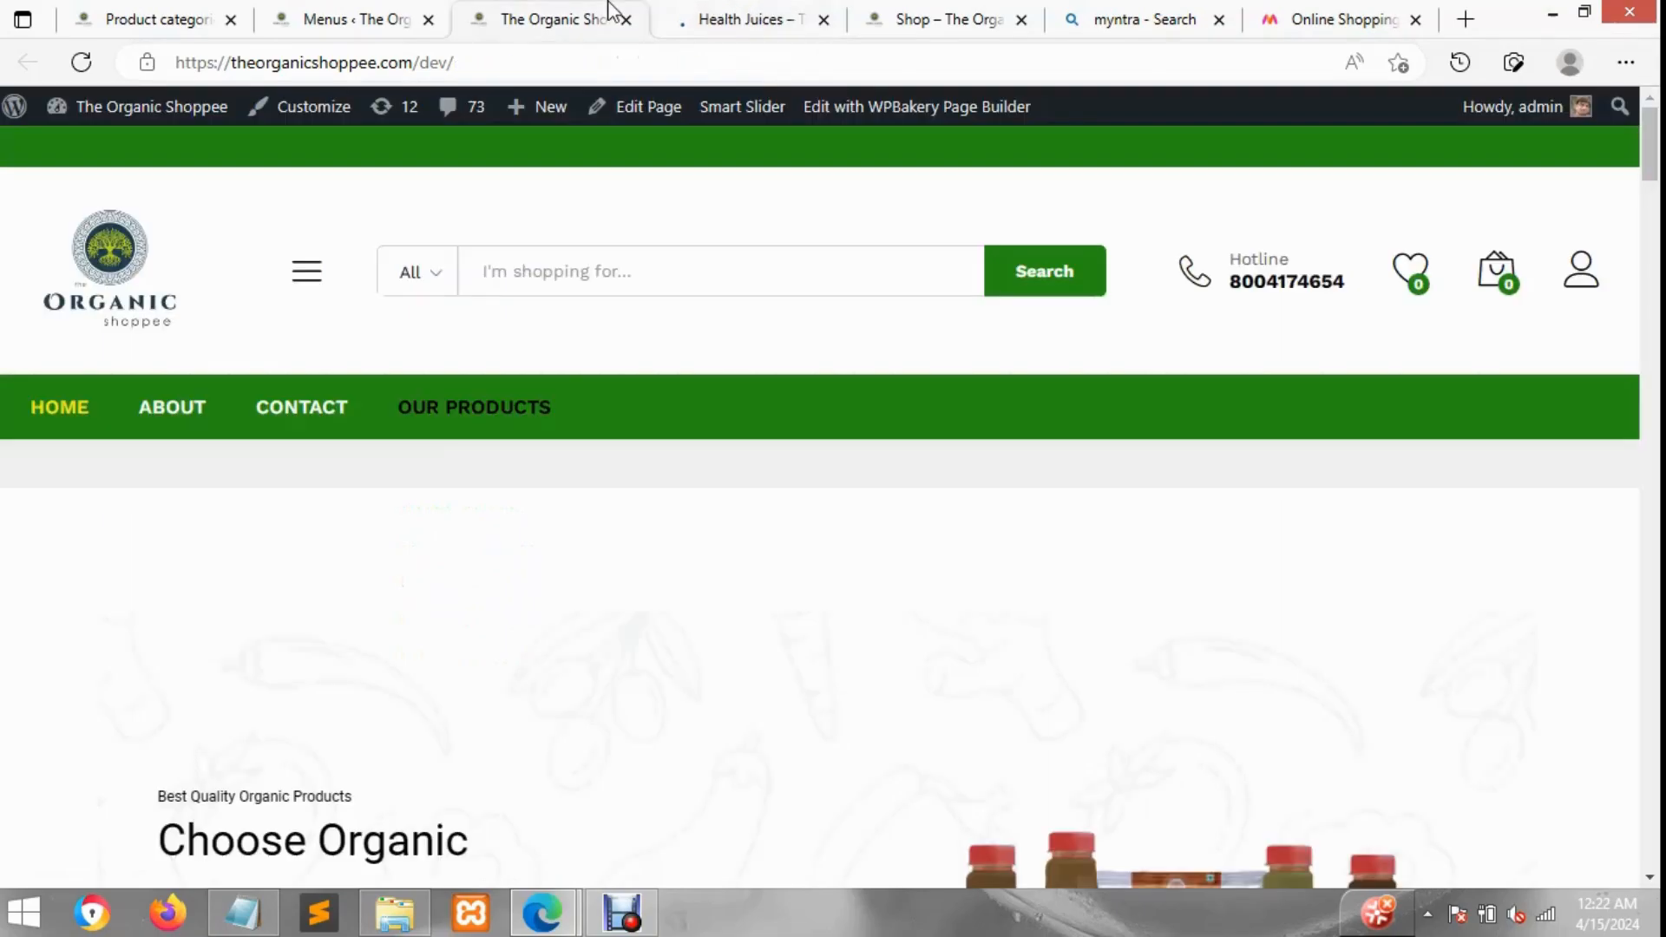
Step: Compare the storefront's category list and Our Products dropdown with the menu structure and Myntra's menus
{"action": "left_click", "coordinate": [356, 10]}
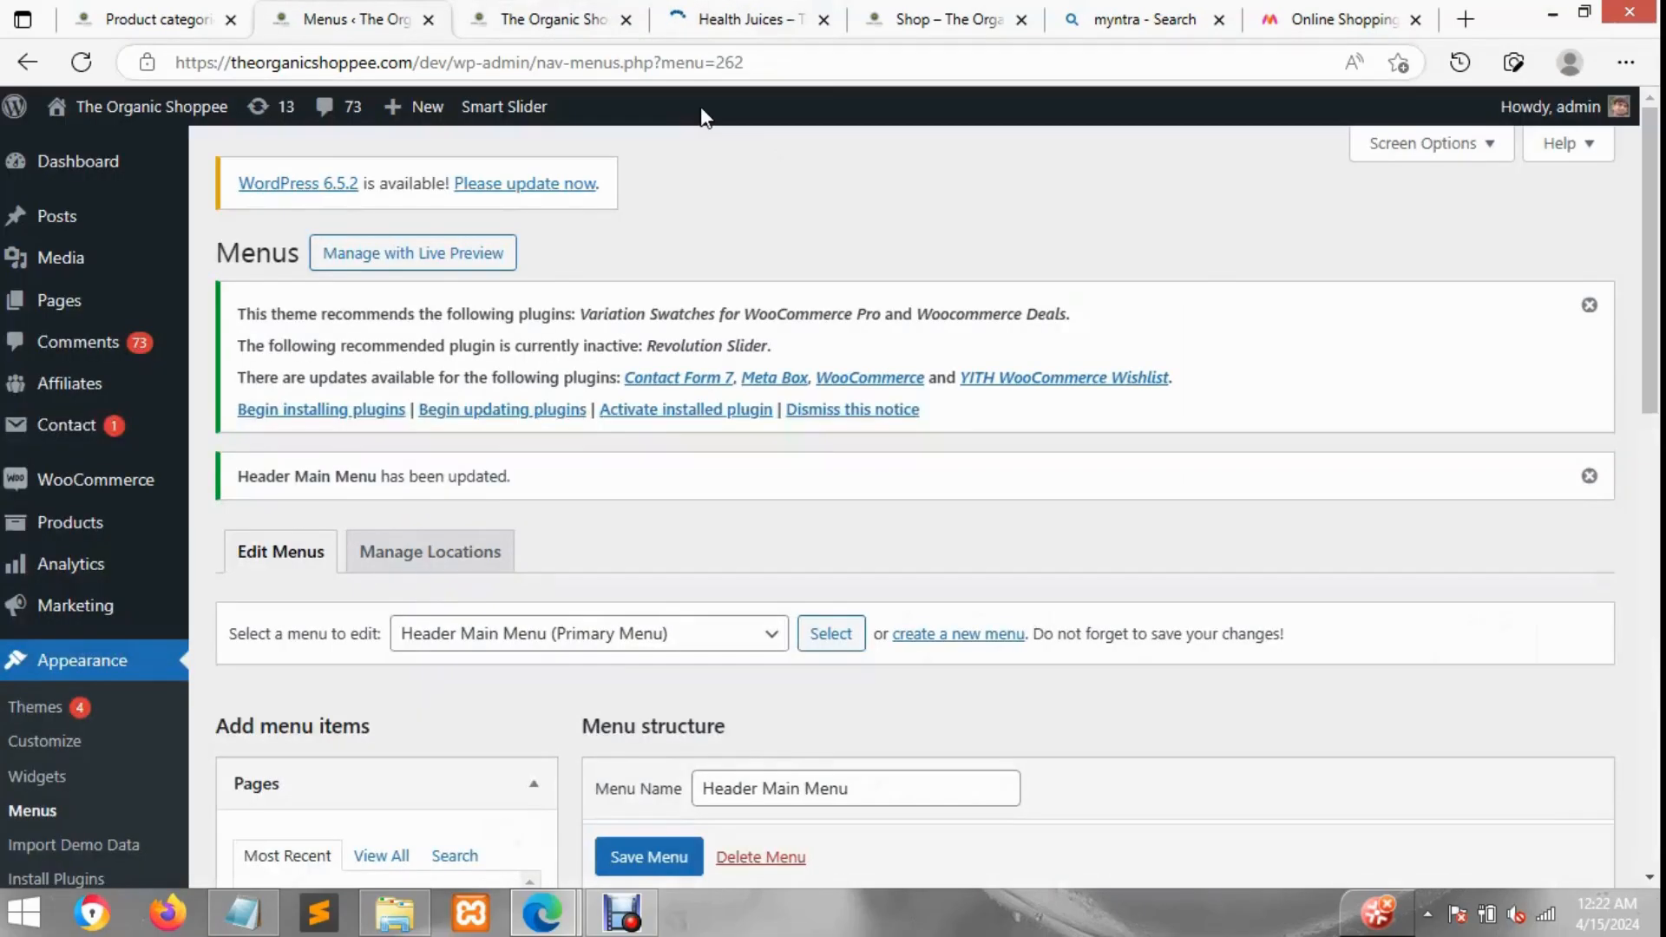
{"action": "left_click", "coordinate": [606, 12]}
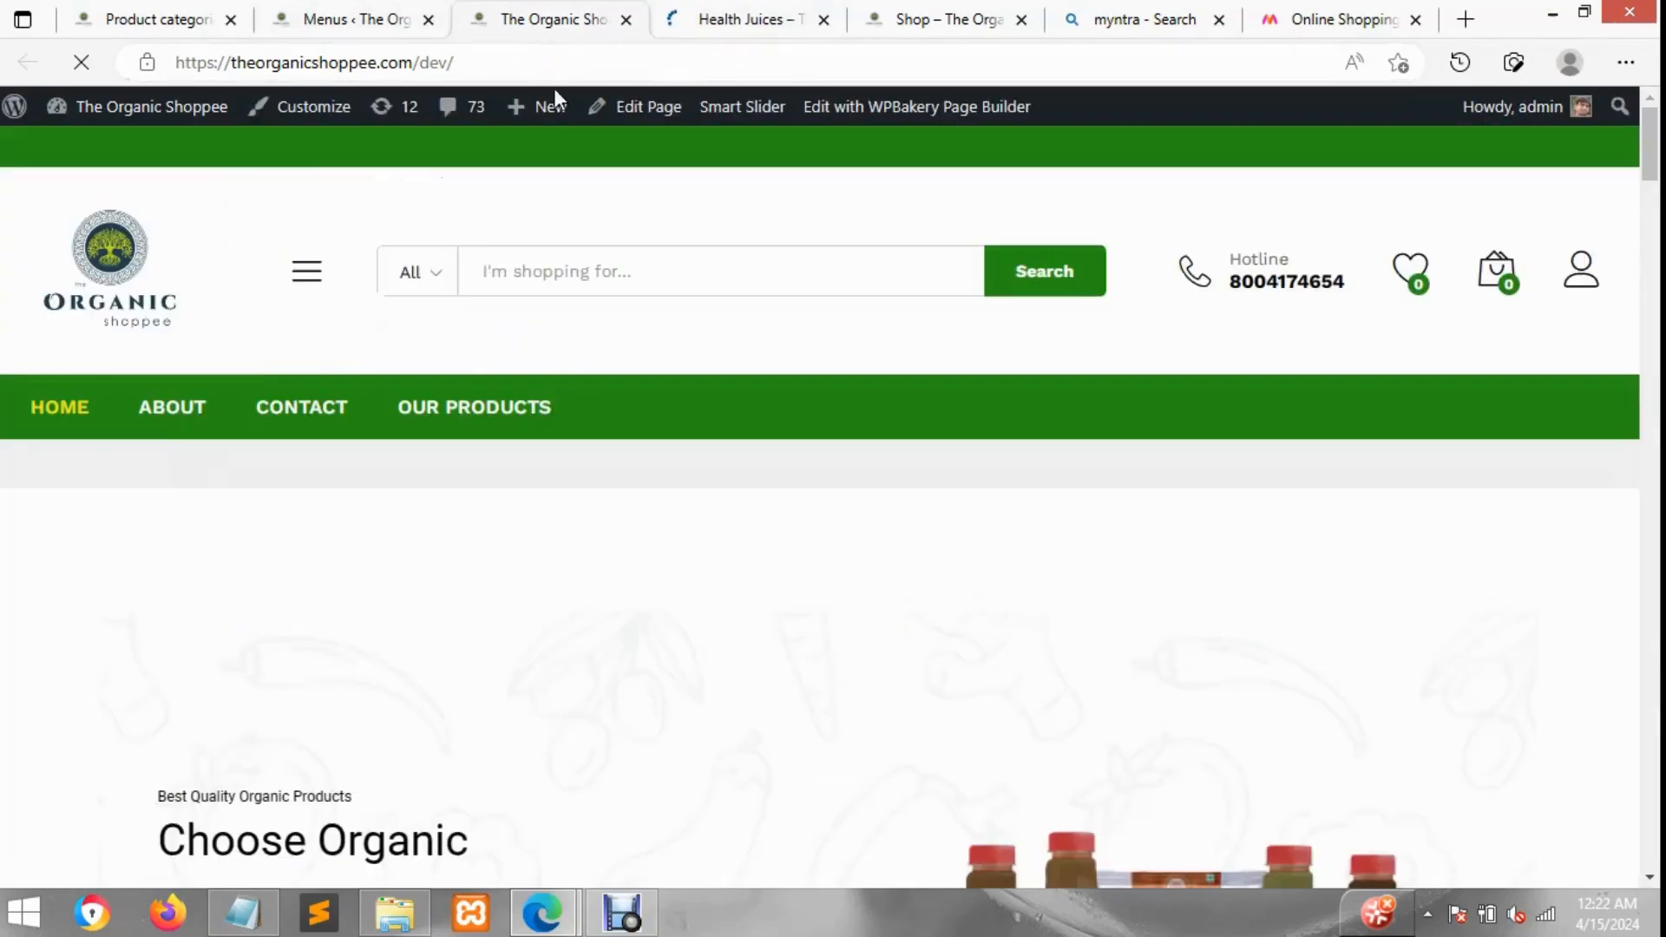
{"action": "left_click", "coordinate": [418, 274]}
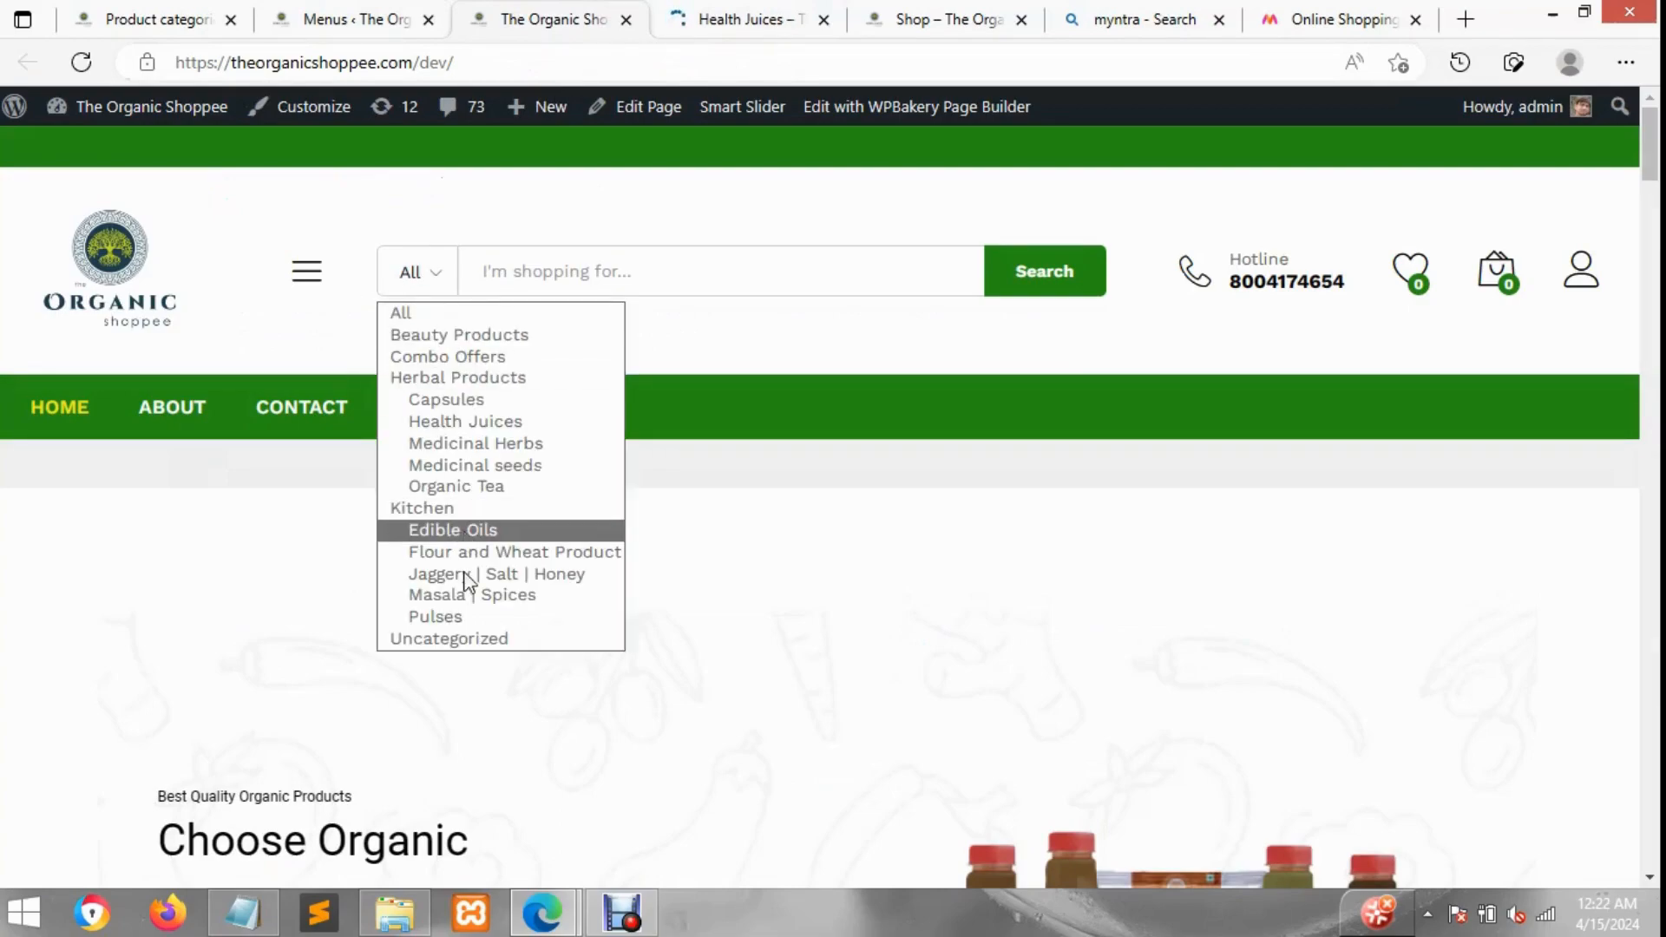
{"action": "left_click", "coordinate": [351, 17]}
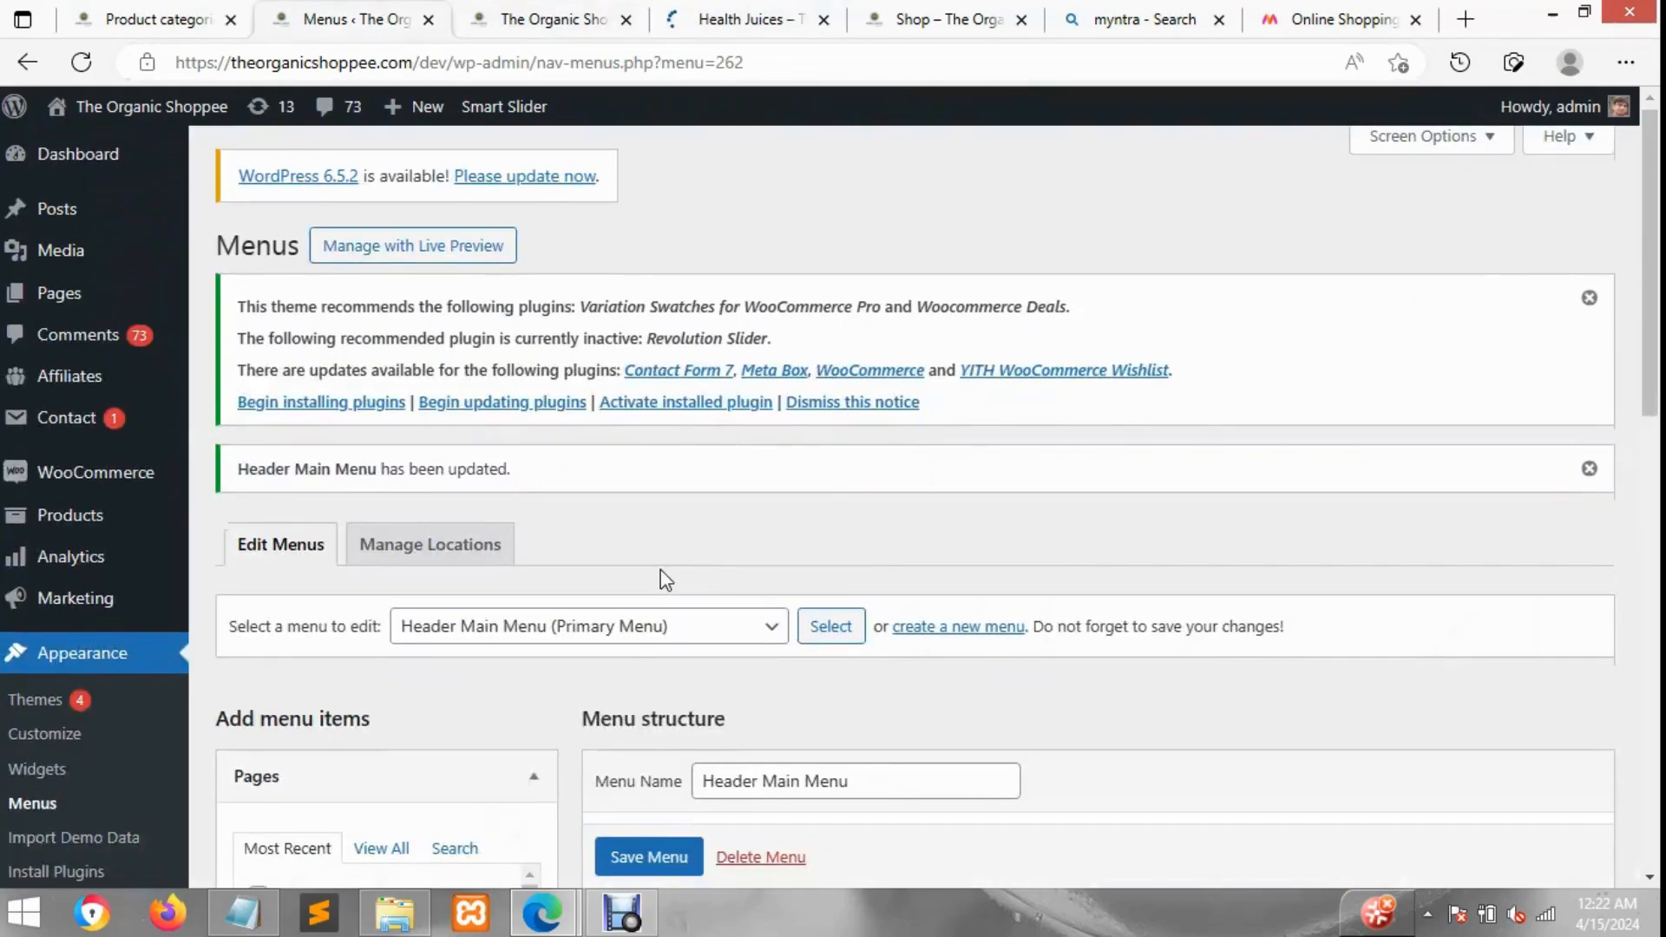
{"action": "scroll", "coordinate": [659, 569], "scroll_direction": "down", "scroll_amount": 10}
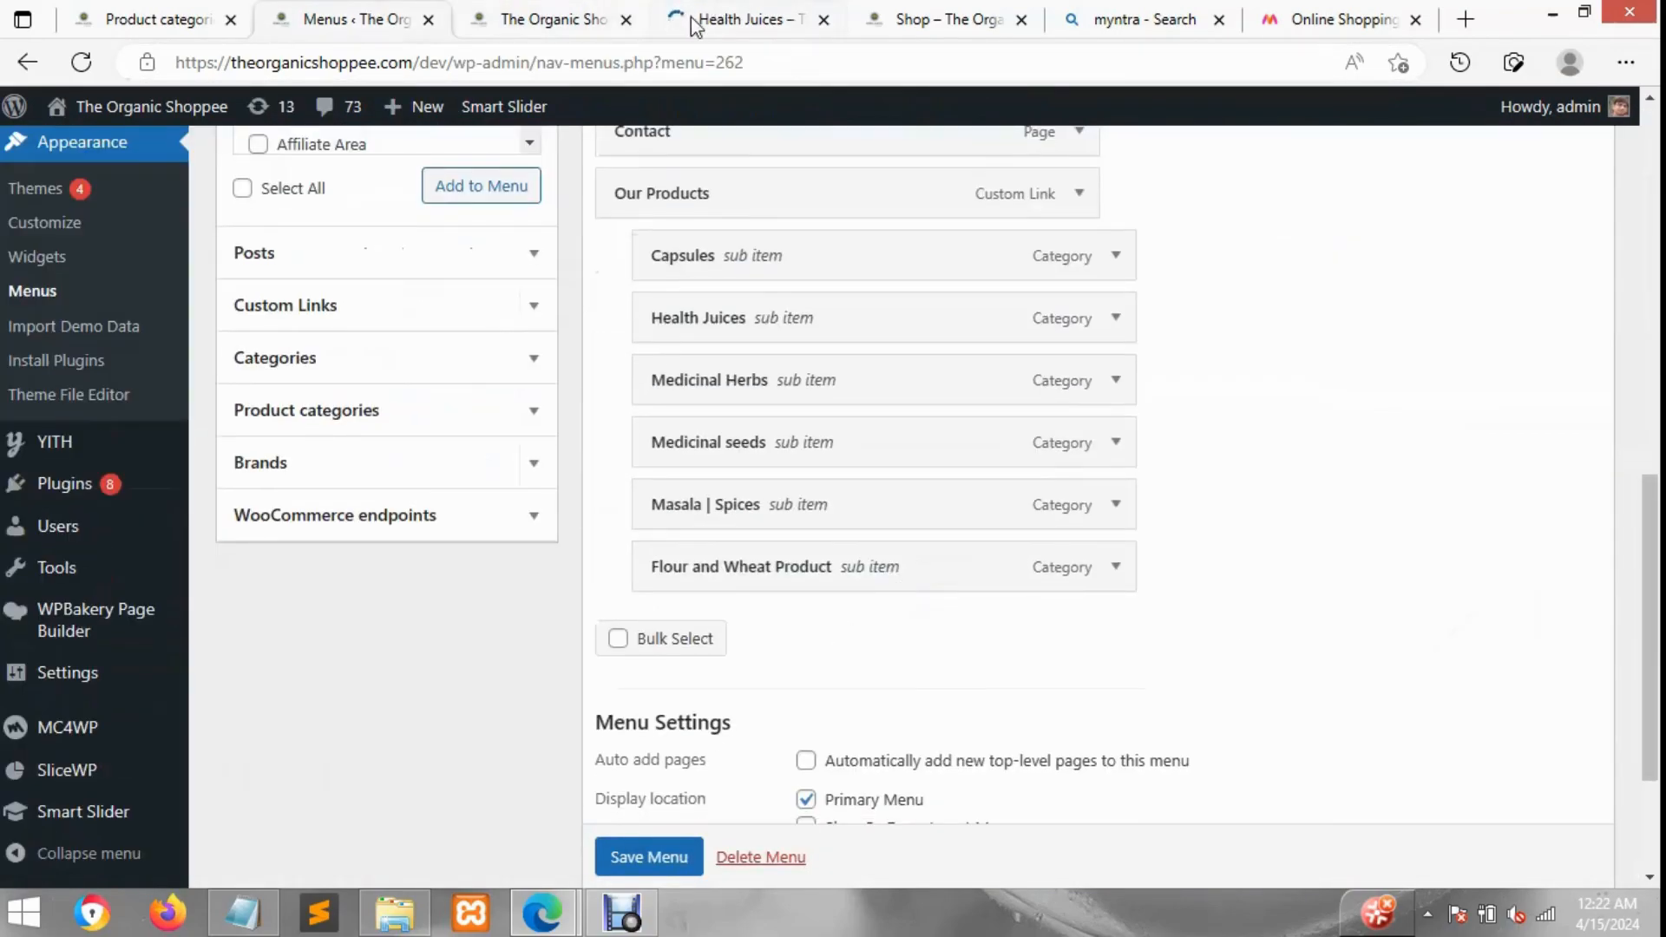
{"action": "left_click", "coordinate": [1341, 22]}
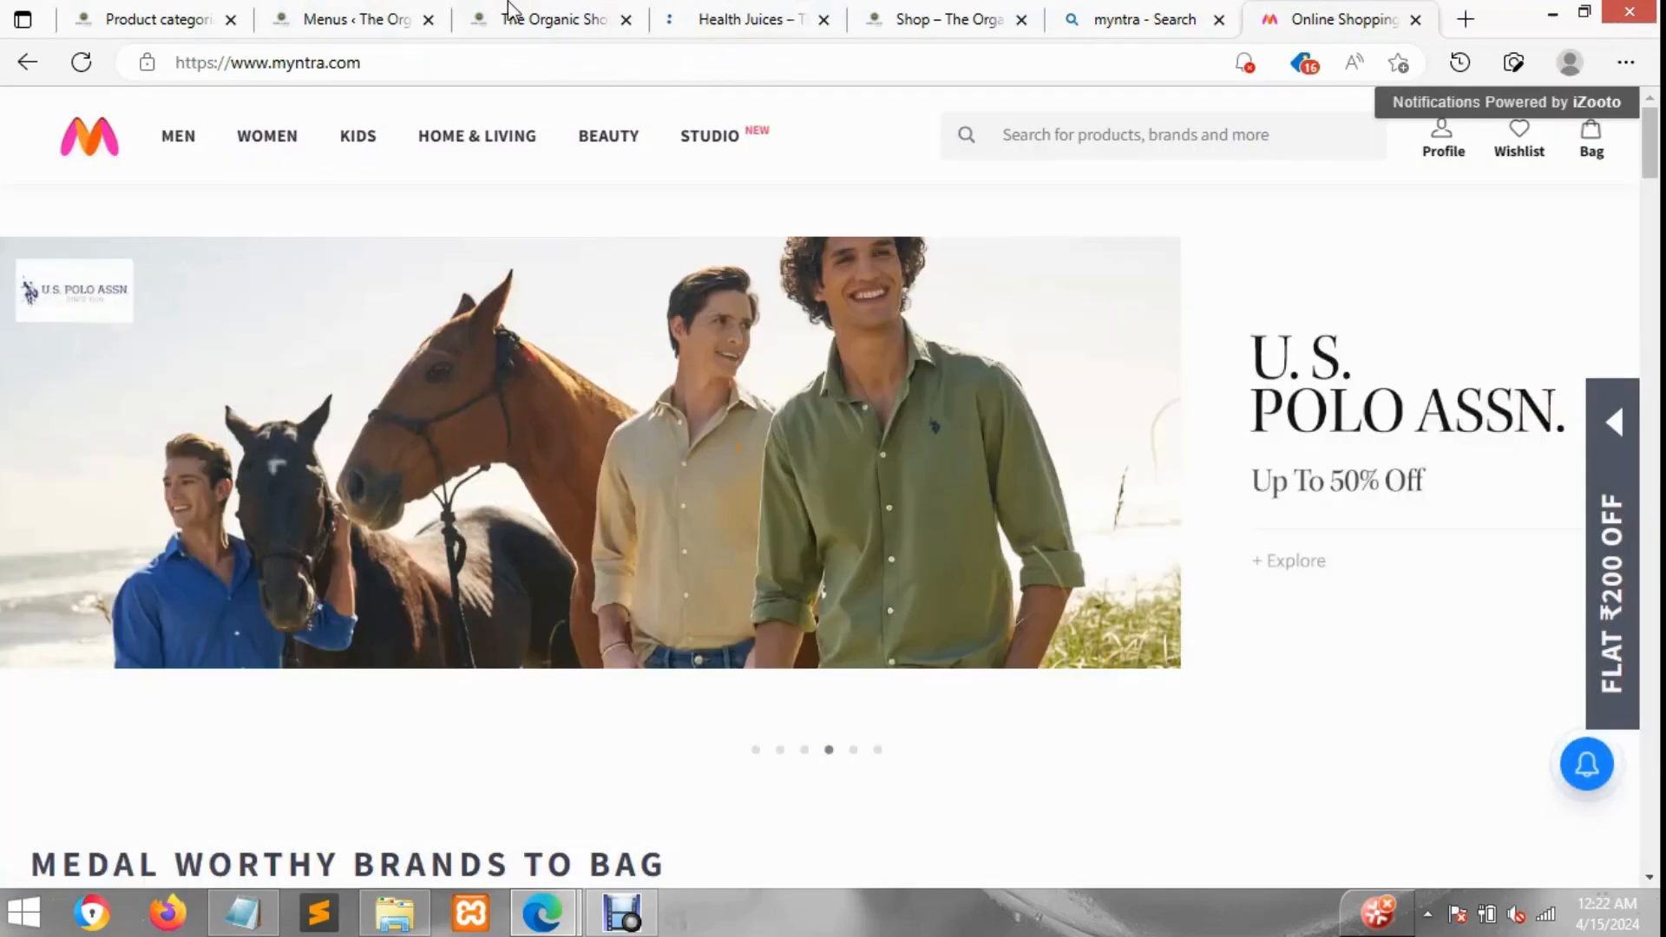
{"action": "left_click", "coordinate": [512, 8]}
{"action": "left_click", "coordinate": [360, 13]}
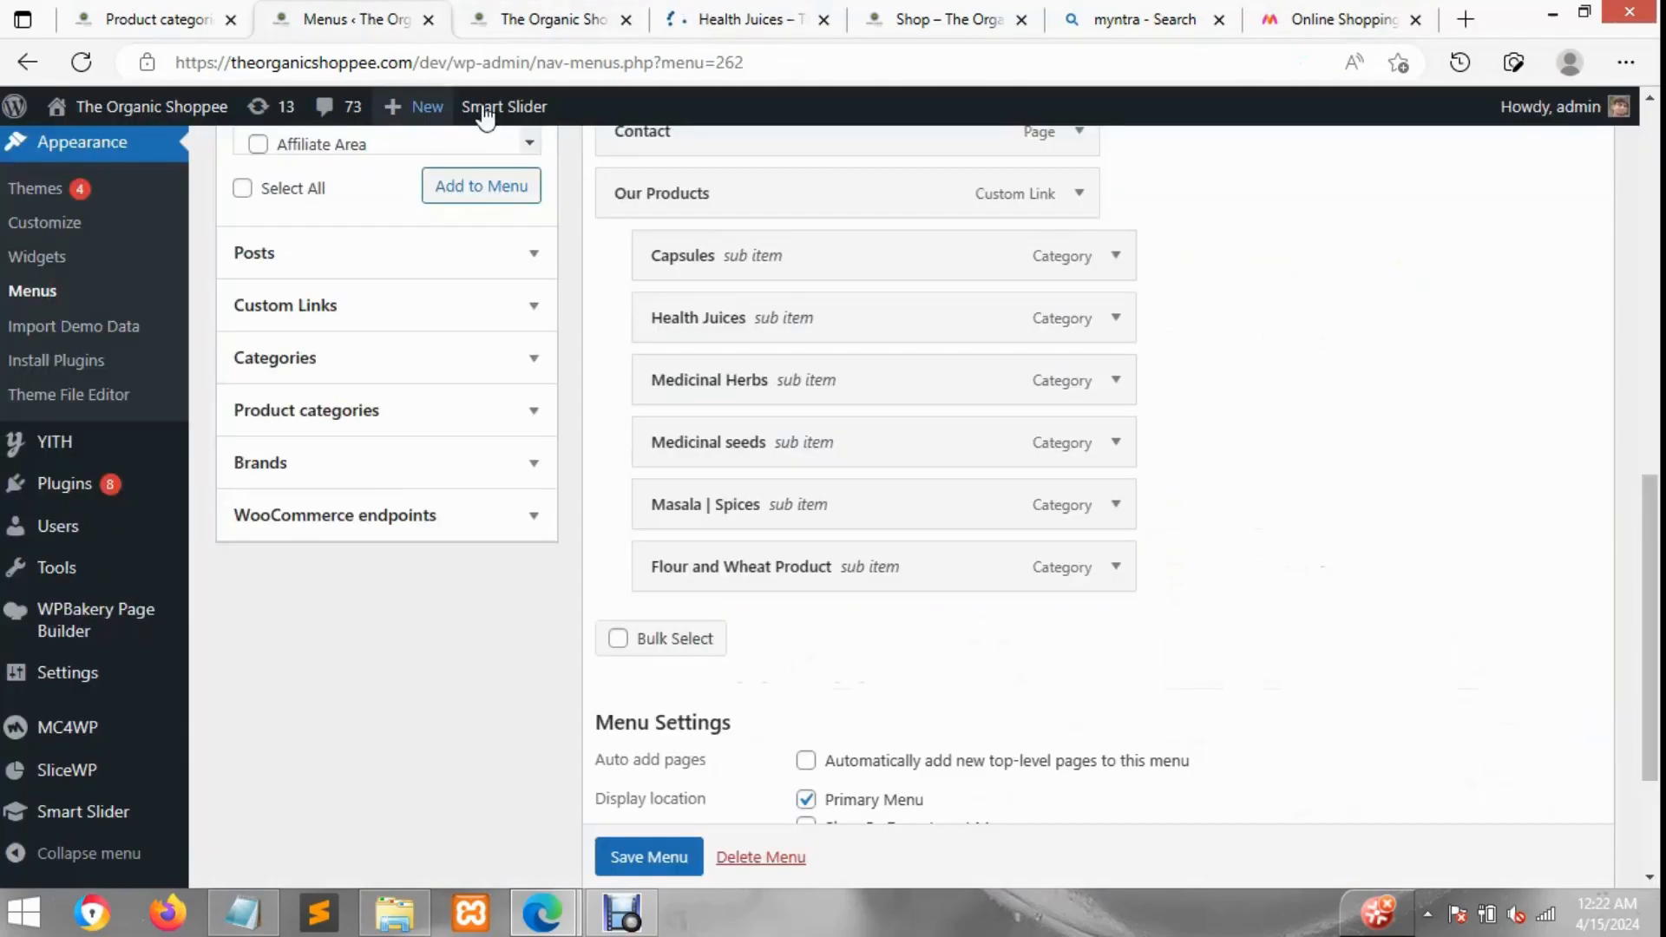
{"action": "left_click", "coordinate": [525, 10]}
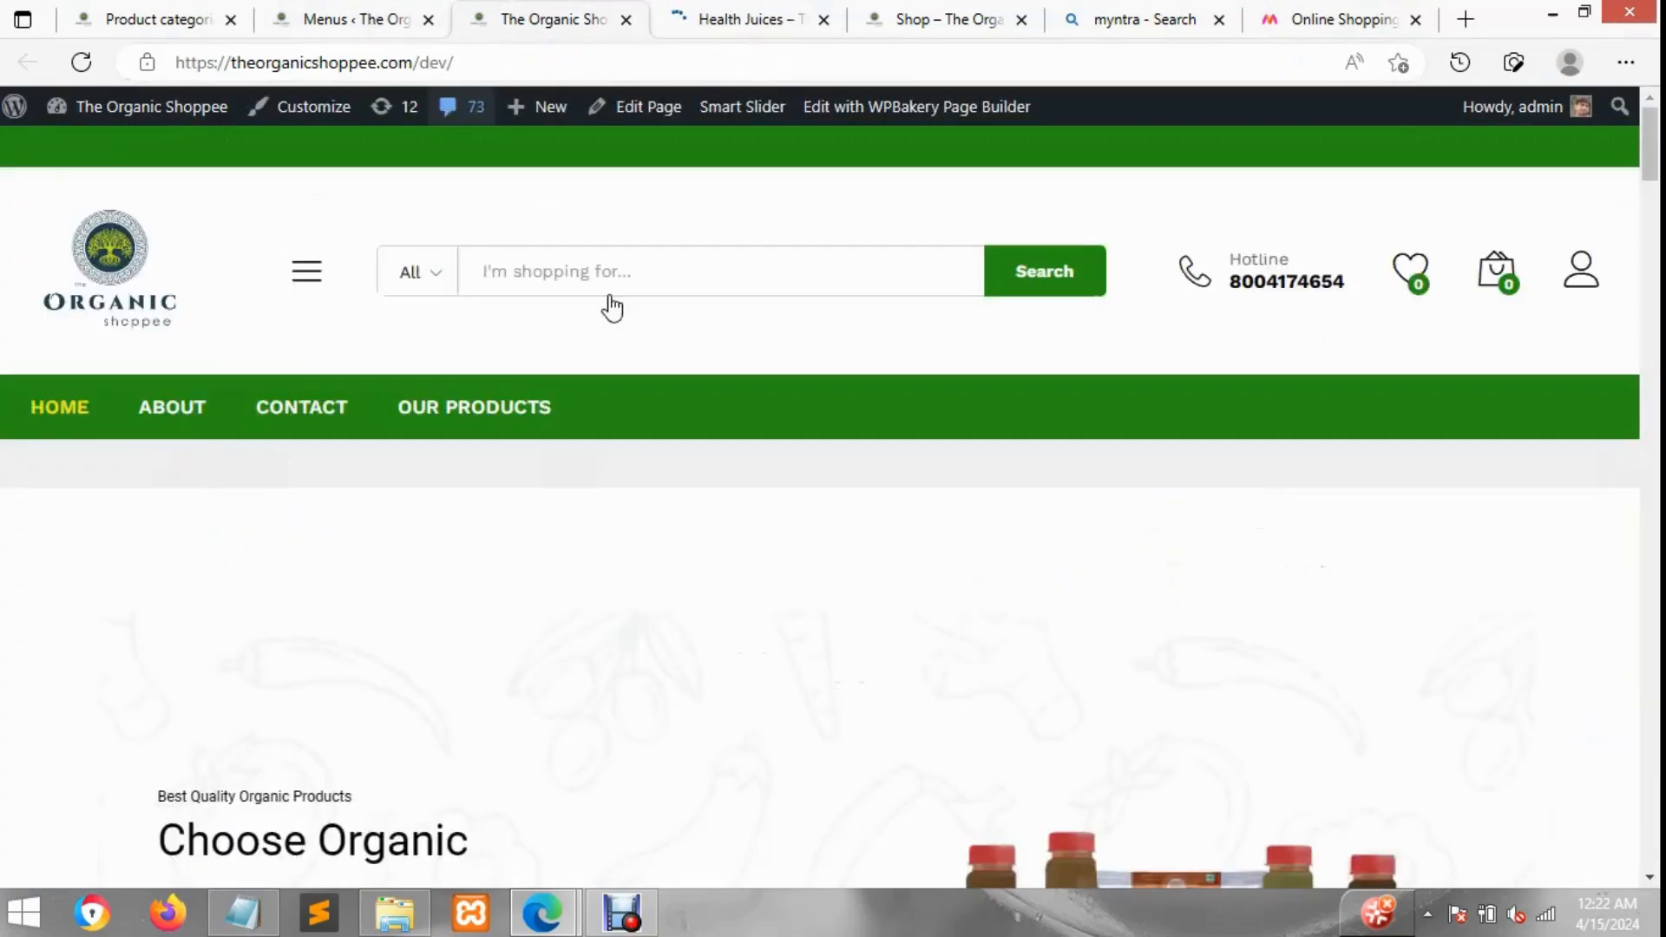
{"action": "left_click", "coordinate": [480, 410]}
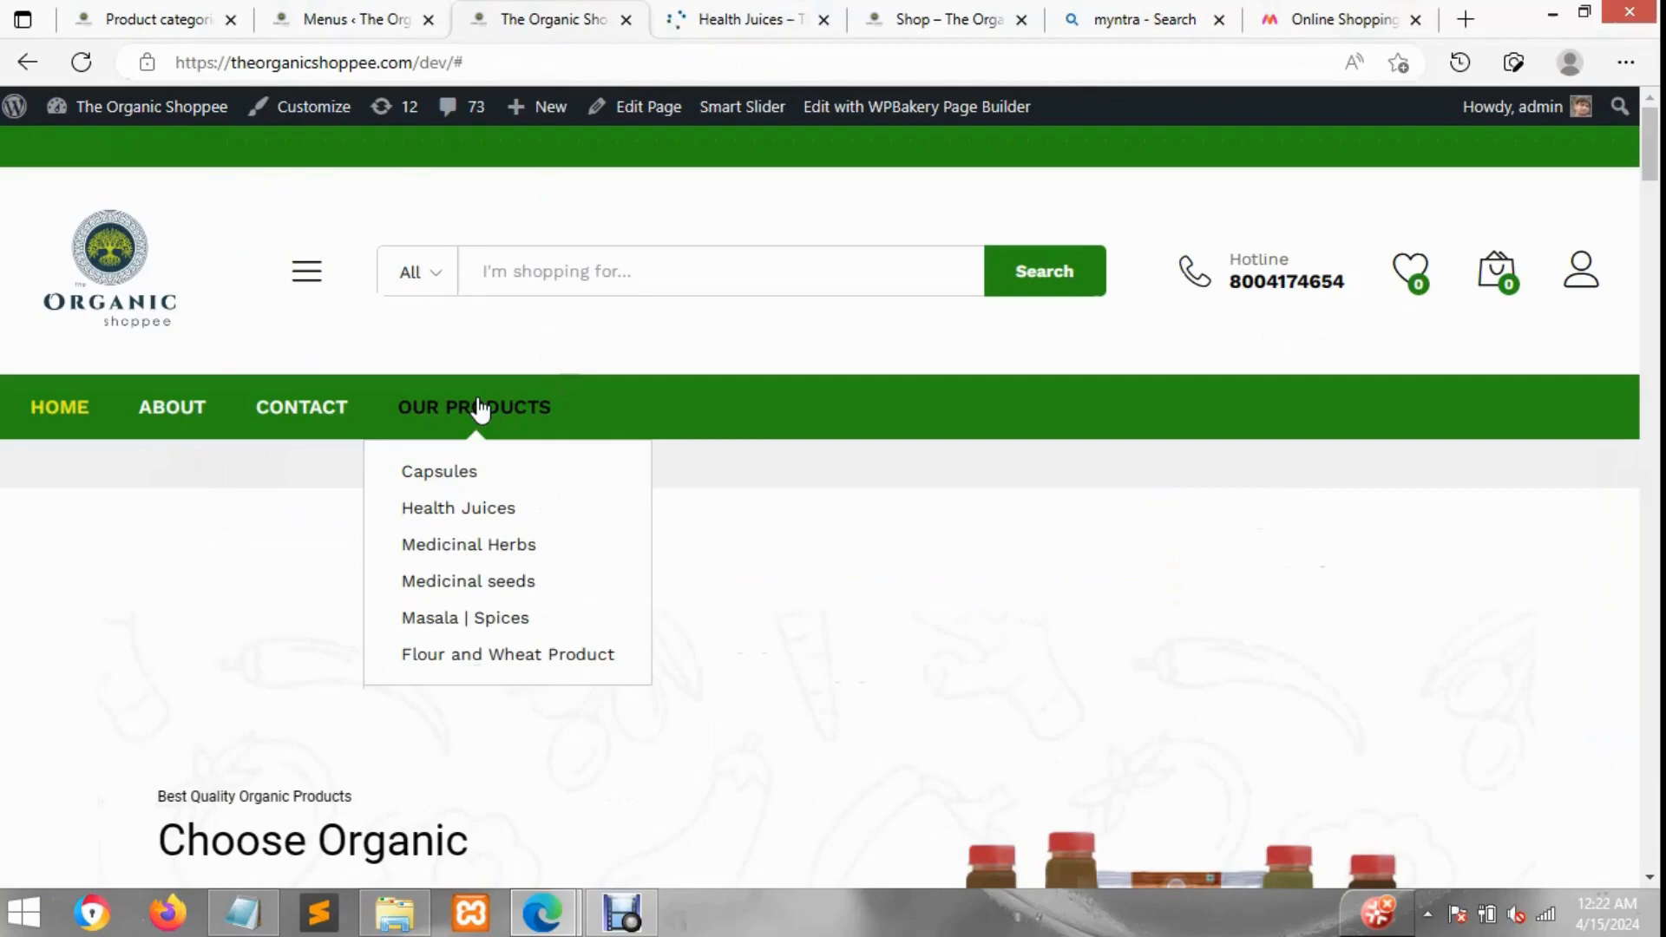
{"action": "double_click", "coordinate": [460, 63]}
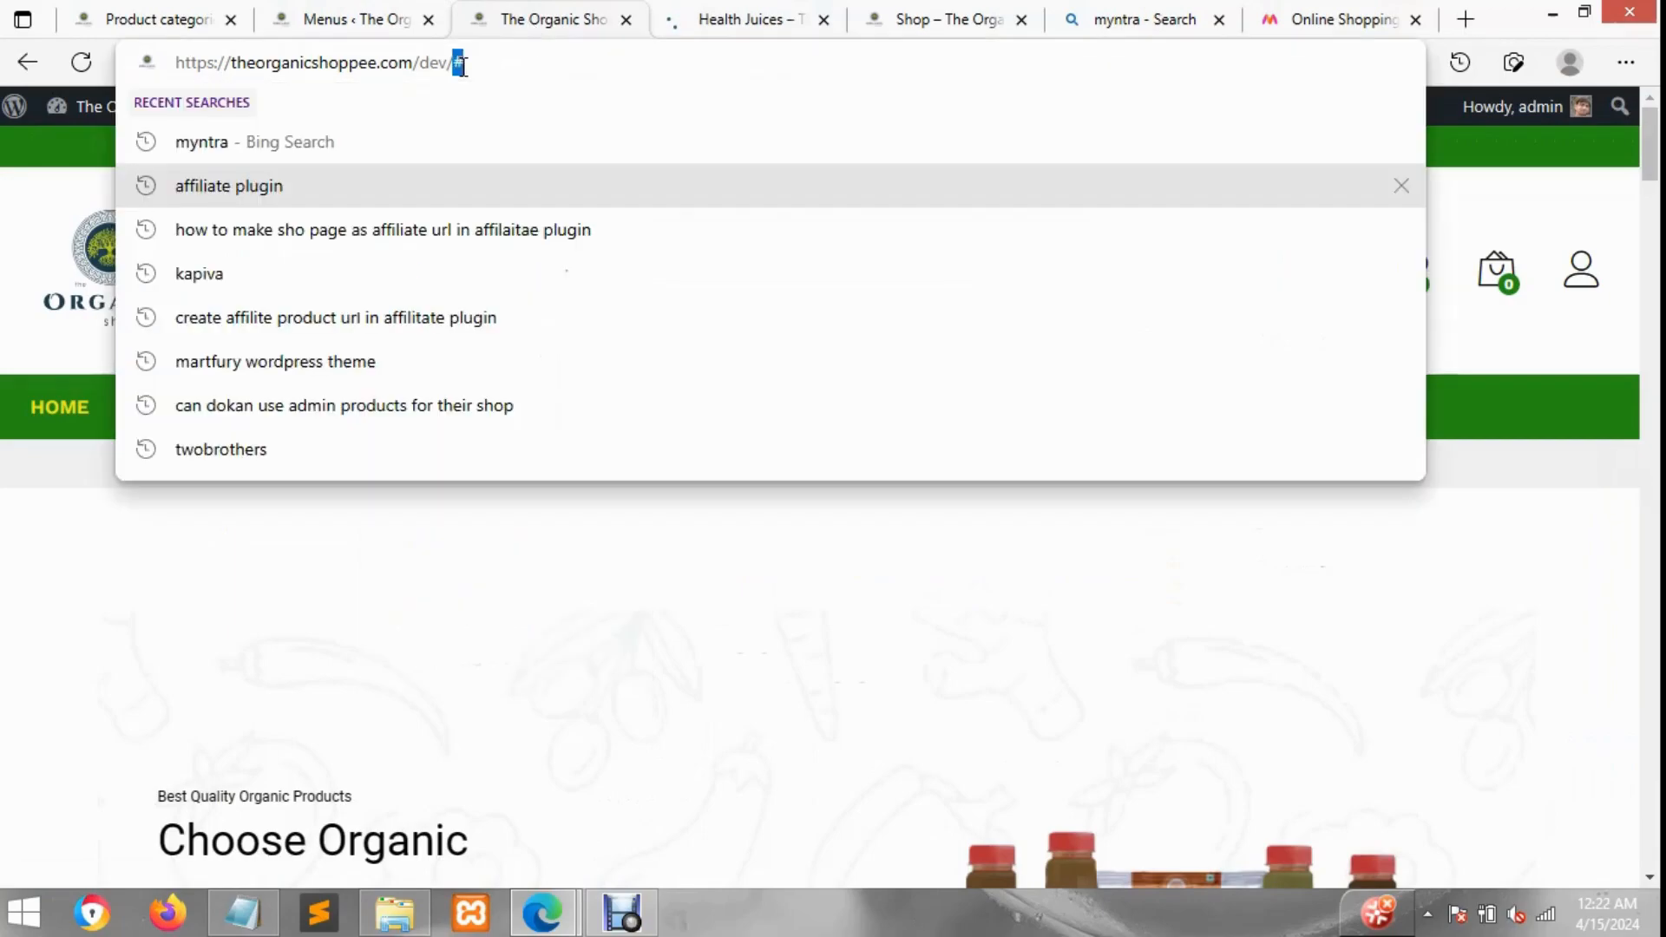
{"action": "left_click", "coordinate": [321, 12]}
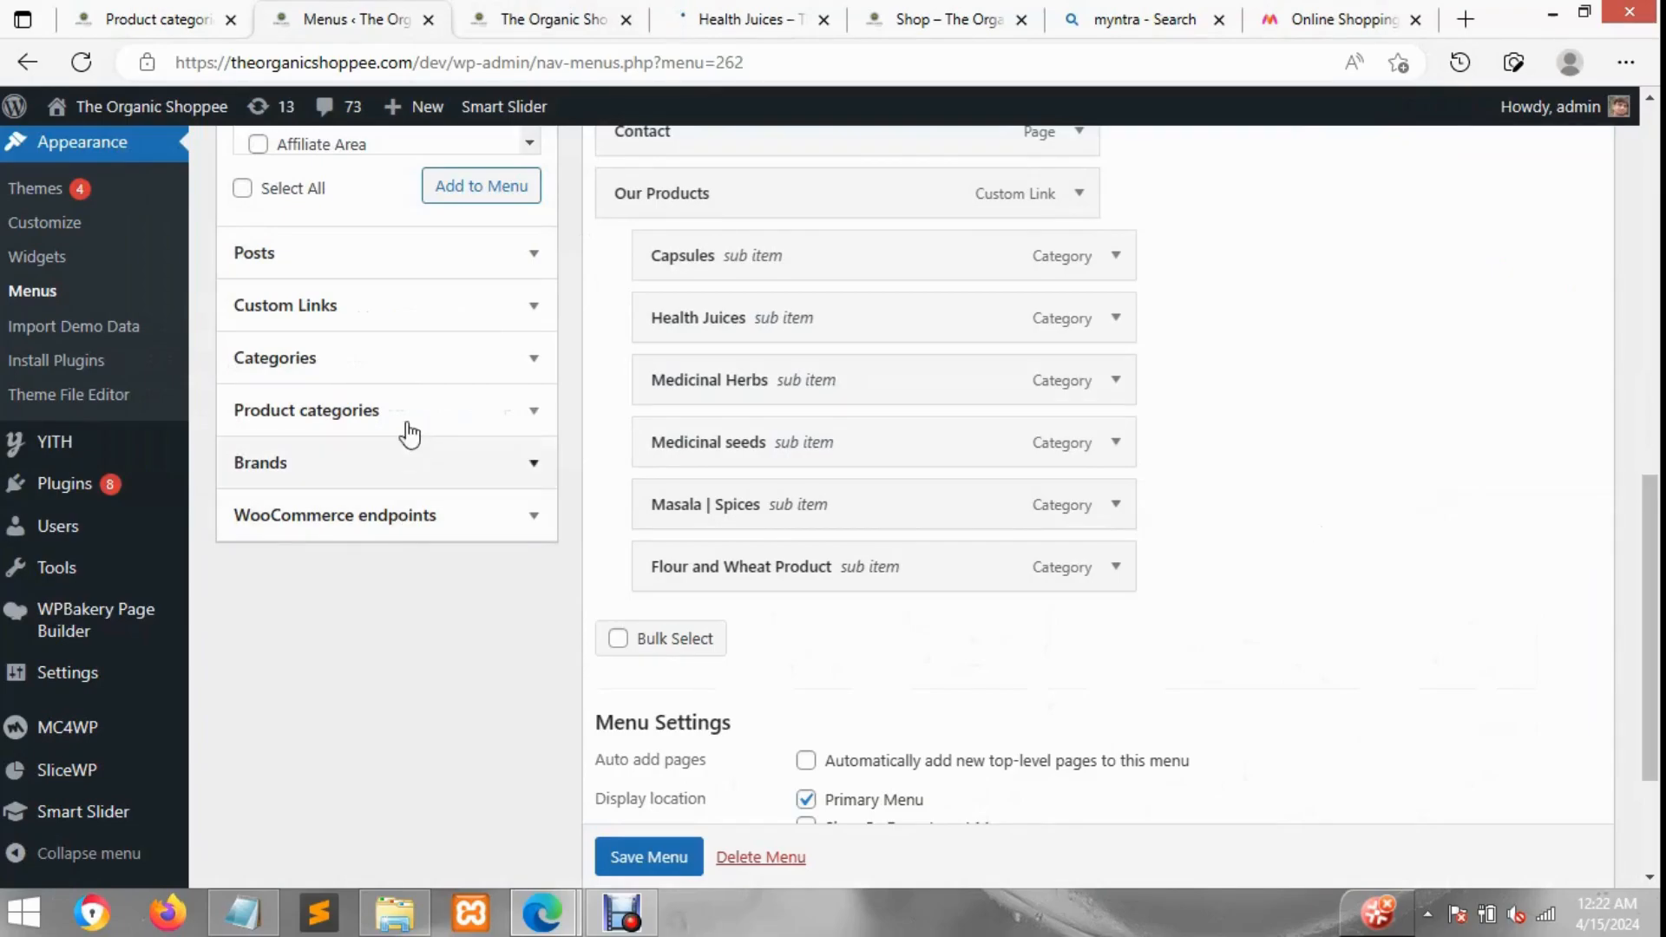
Step: Search the product categories for Kitchen and add it to the menu
{"action": "left_click", "coordinate": [407, 427]}
{"action": "scroll", "coordinate": [392, 396], "scroll_direction": "up", "scroll_amount": 1}
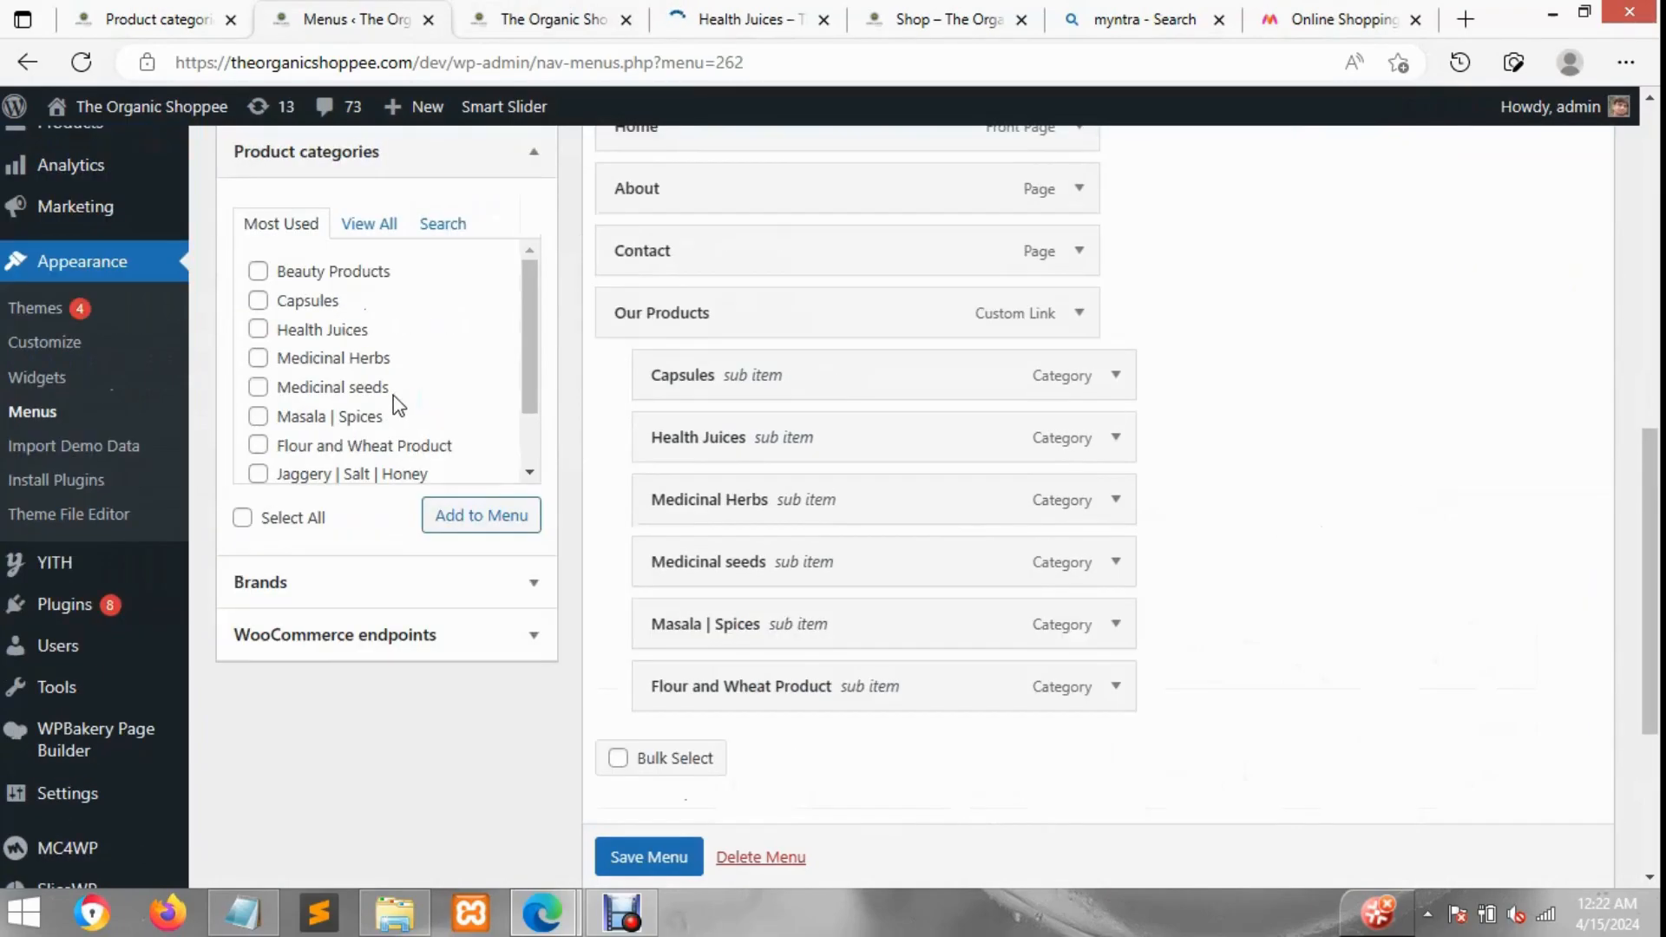
{"action": "left_click", "coordinate": [464, 229]}
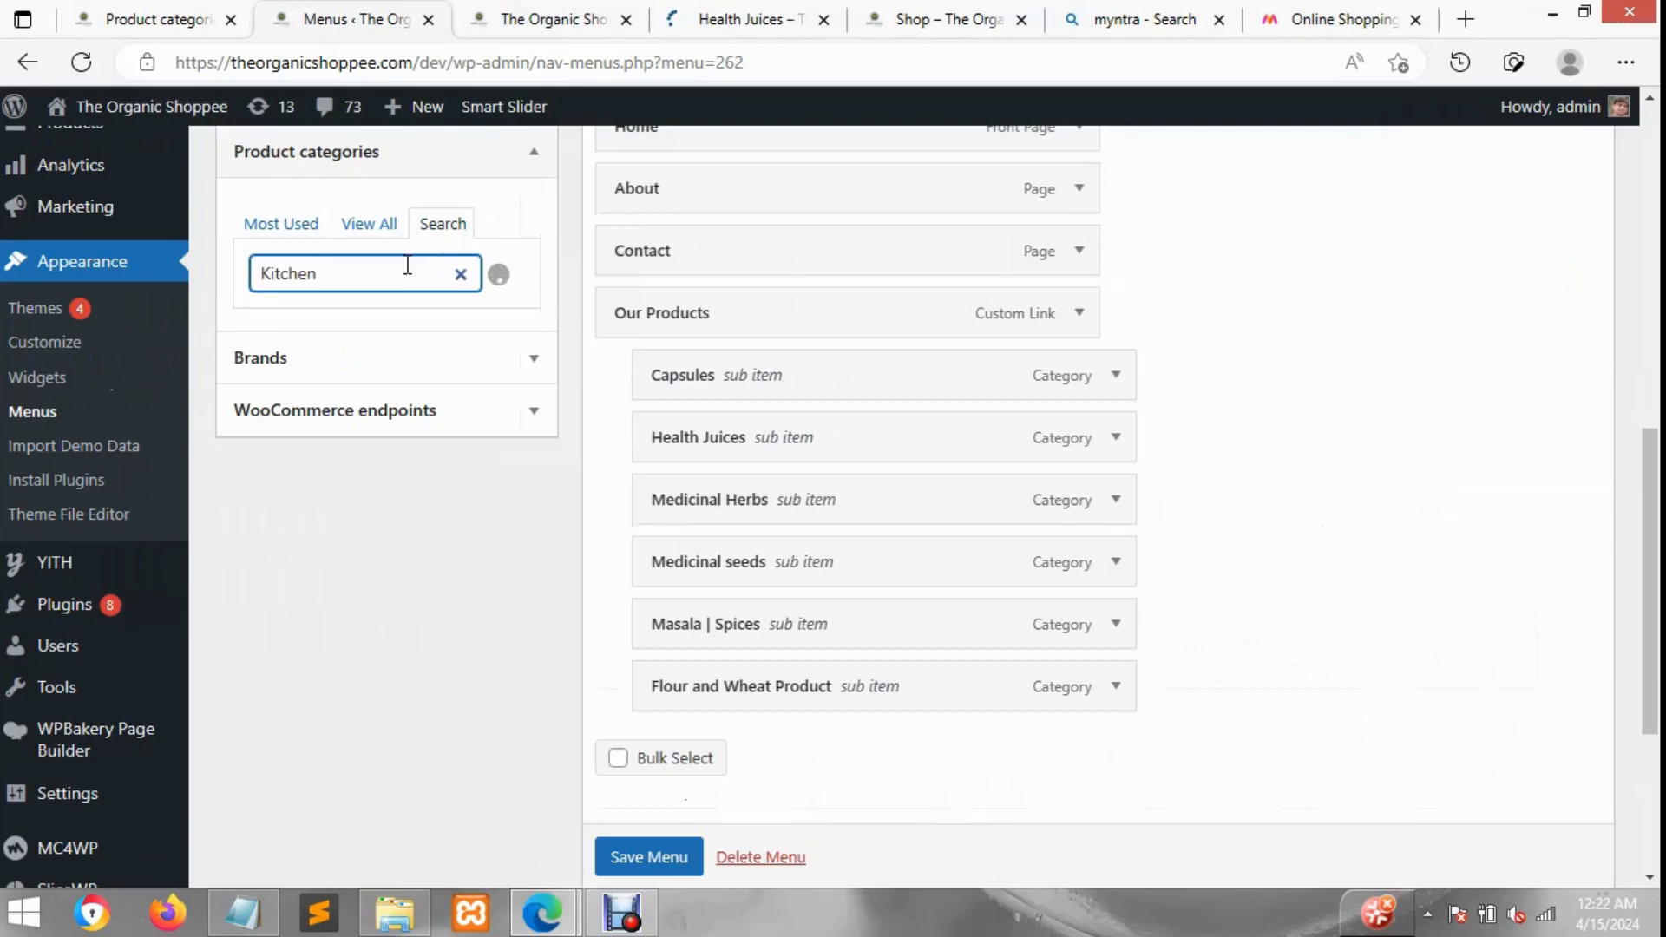
{"action": "left_click", "coordinate": [305, 328]}
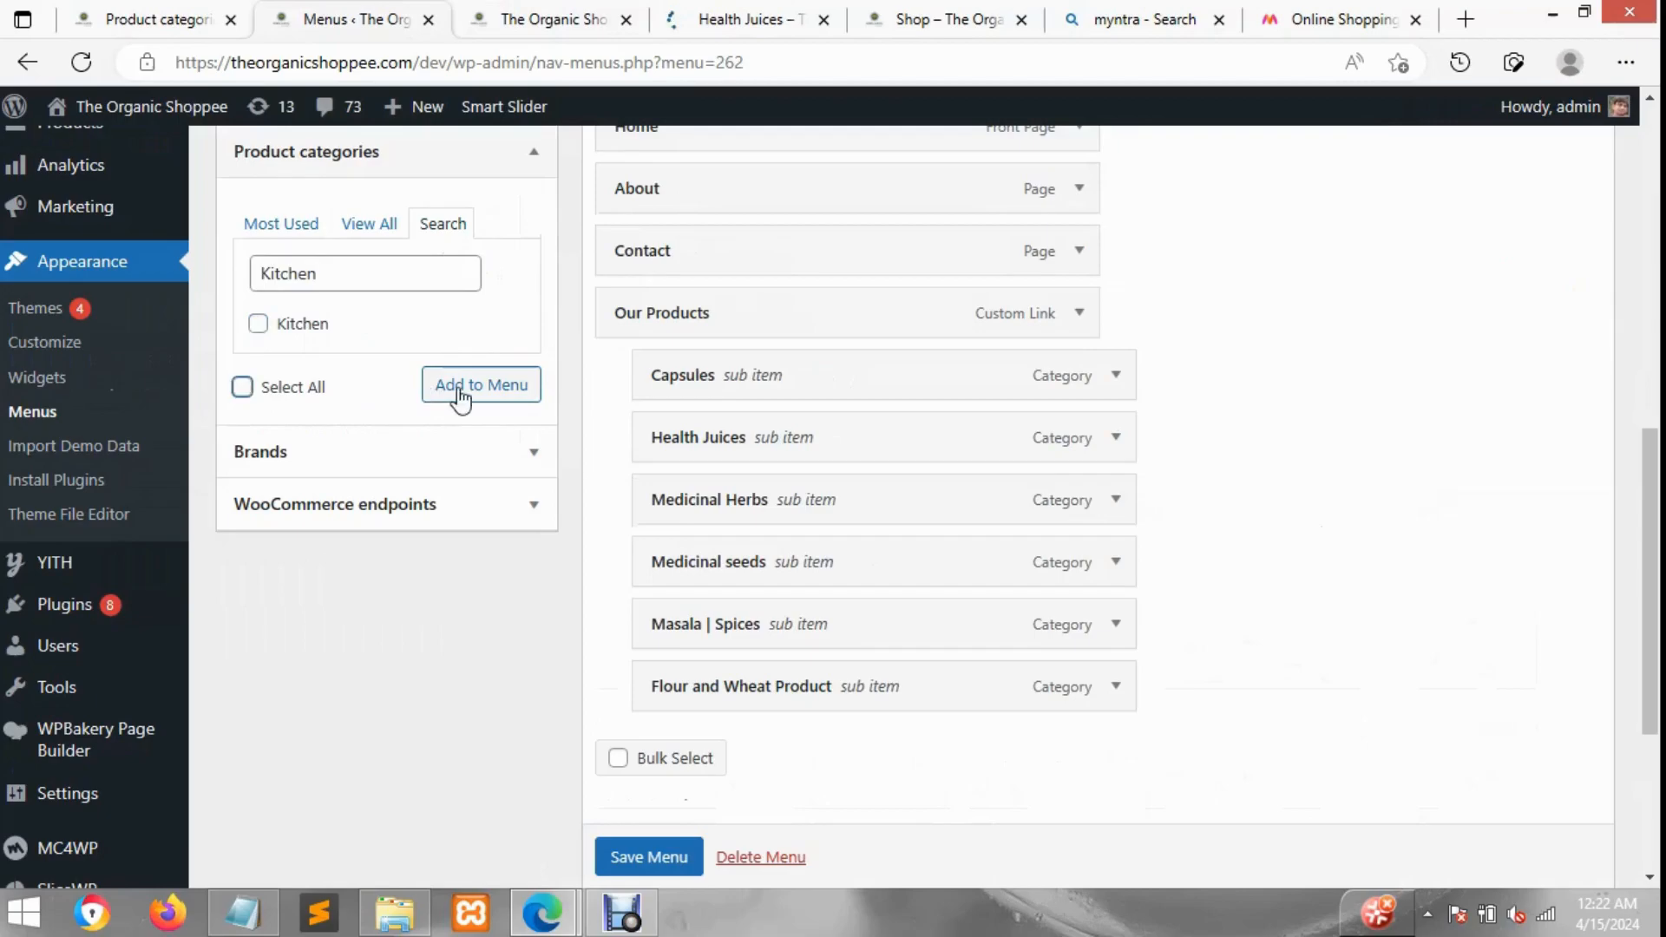
{"action": "left_click", "coordinate": [279, 330]}
{"action": "left_click", "coordinate": [495, 400]}
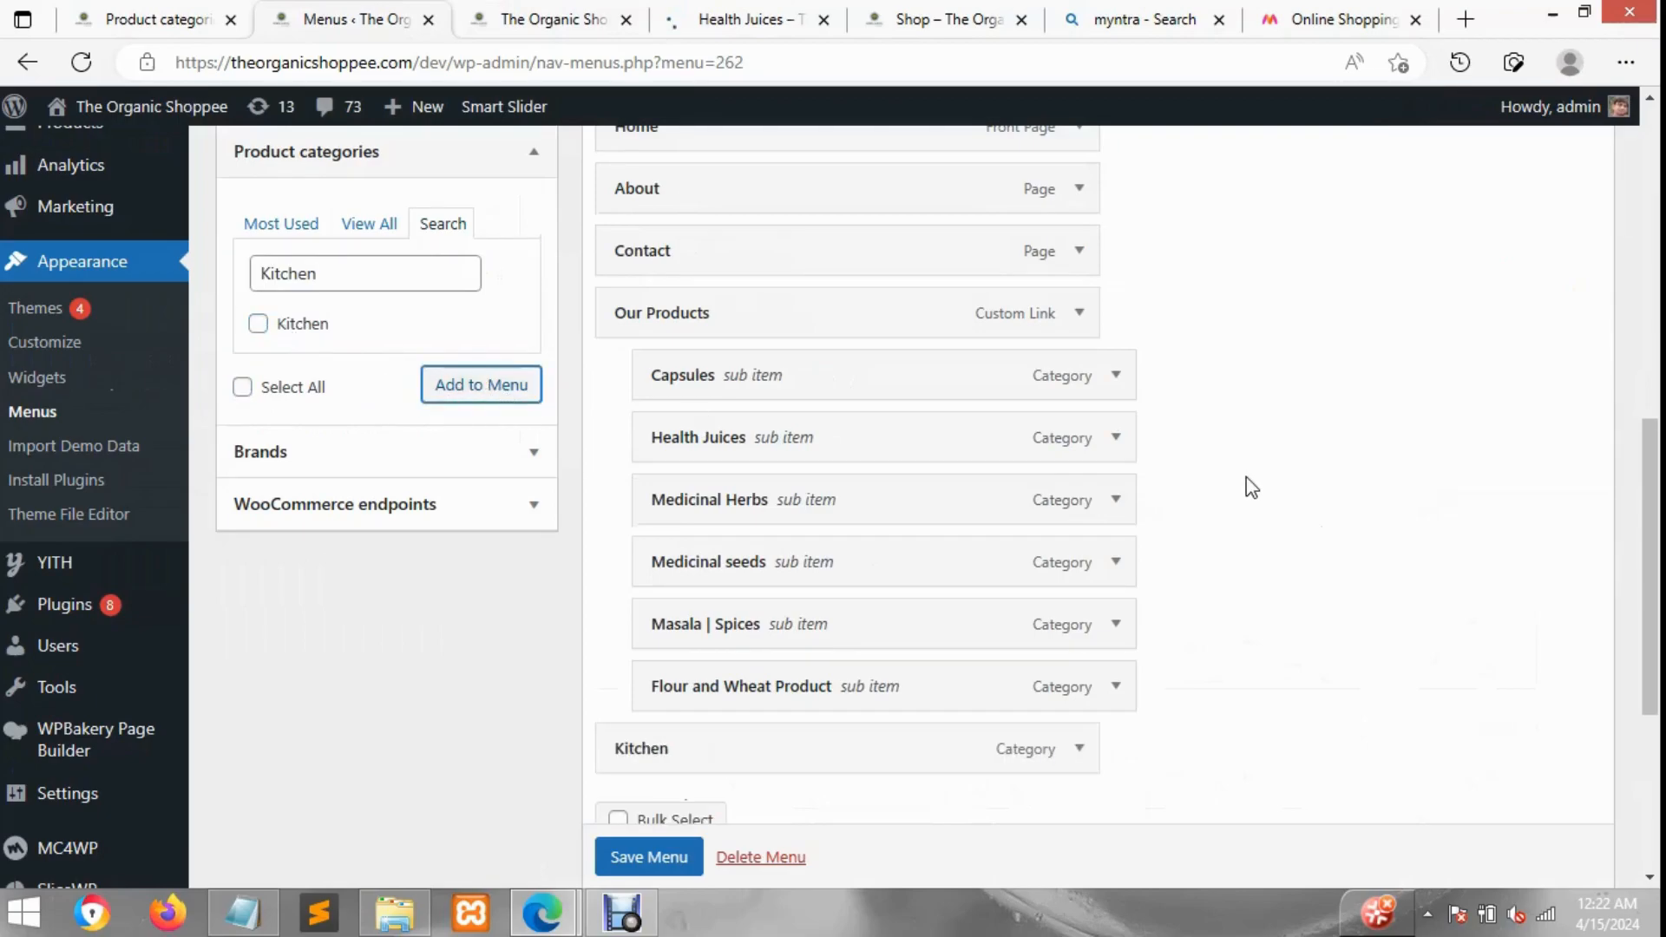
Step: Check the Kitchen subcategories in the storefront's category search list
{"action": "left_click", "coordinate": [539, 19]}
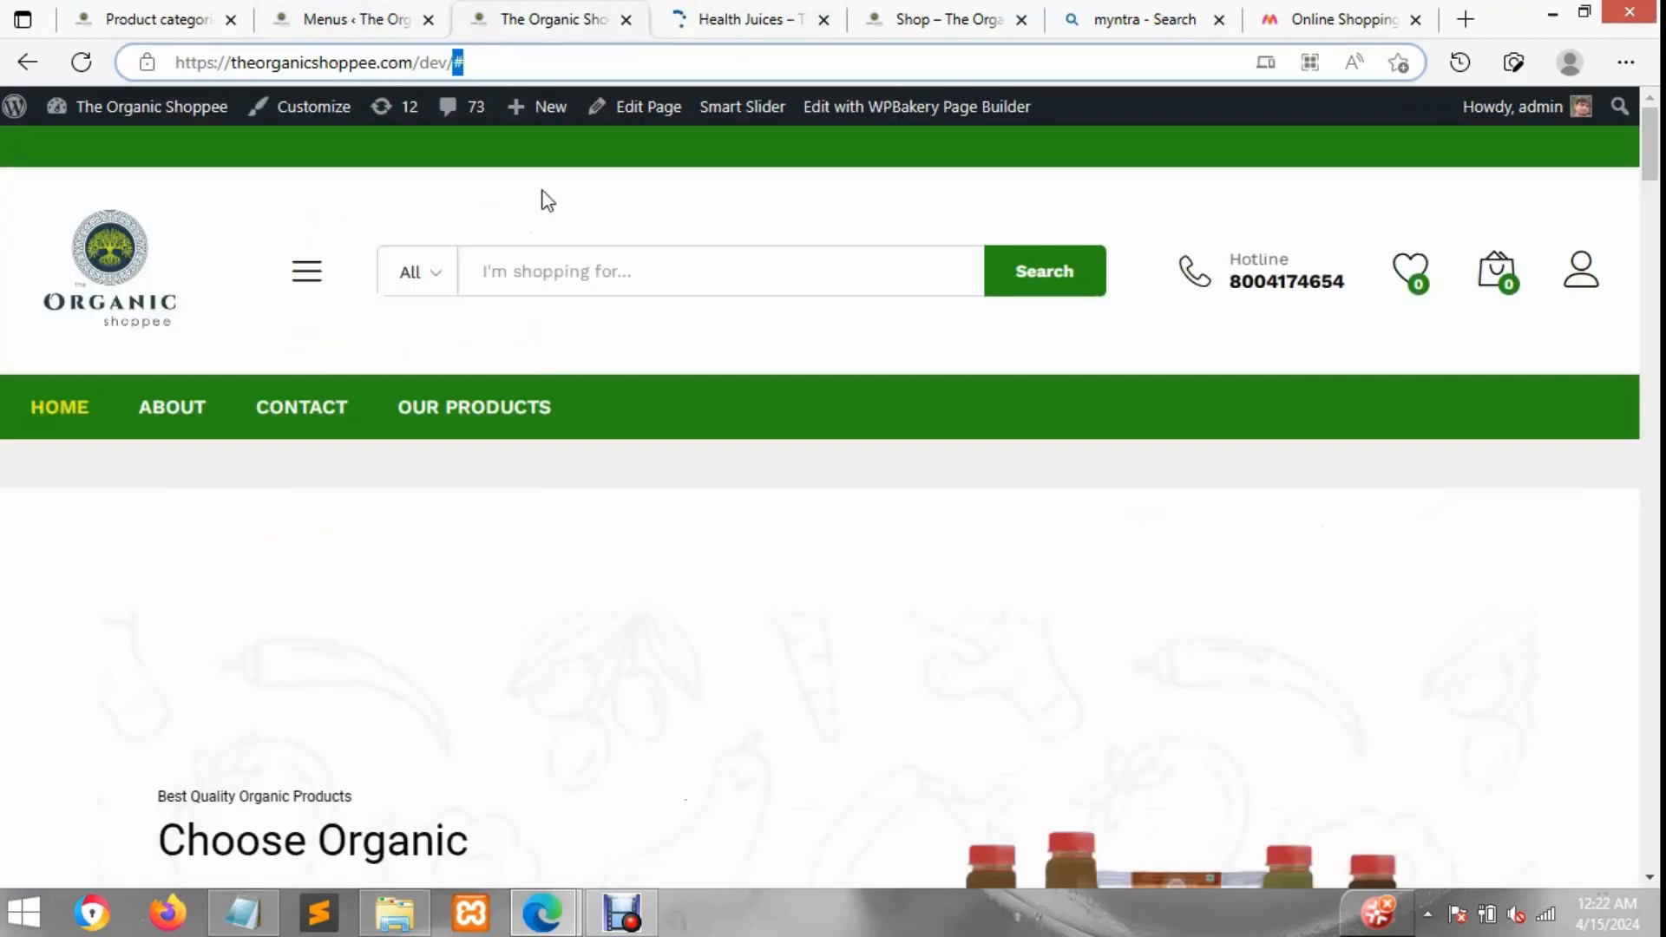
{"action": "left_click", "coordinate": [448, 292]}
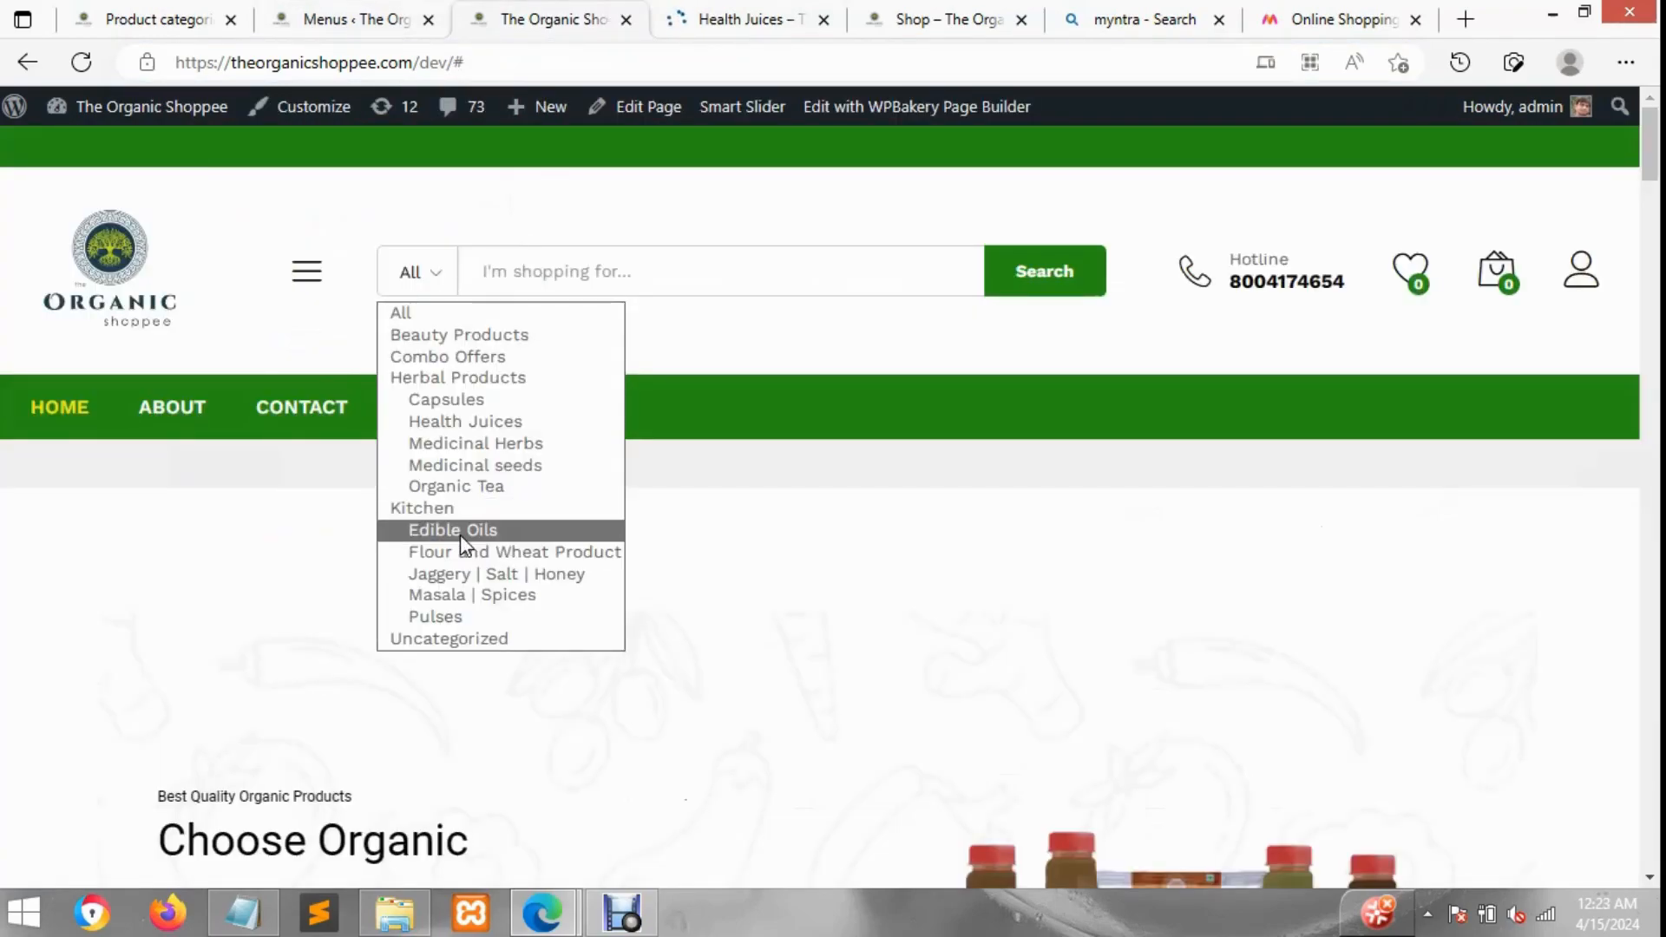
{"action": "left_click", "coordinate": [405, 10]}
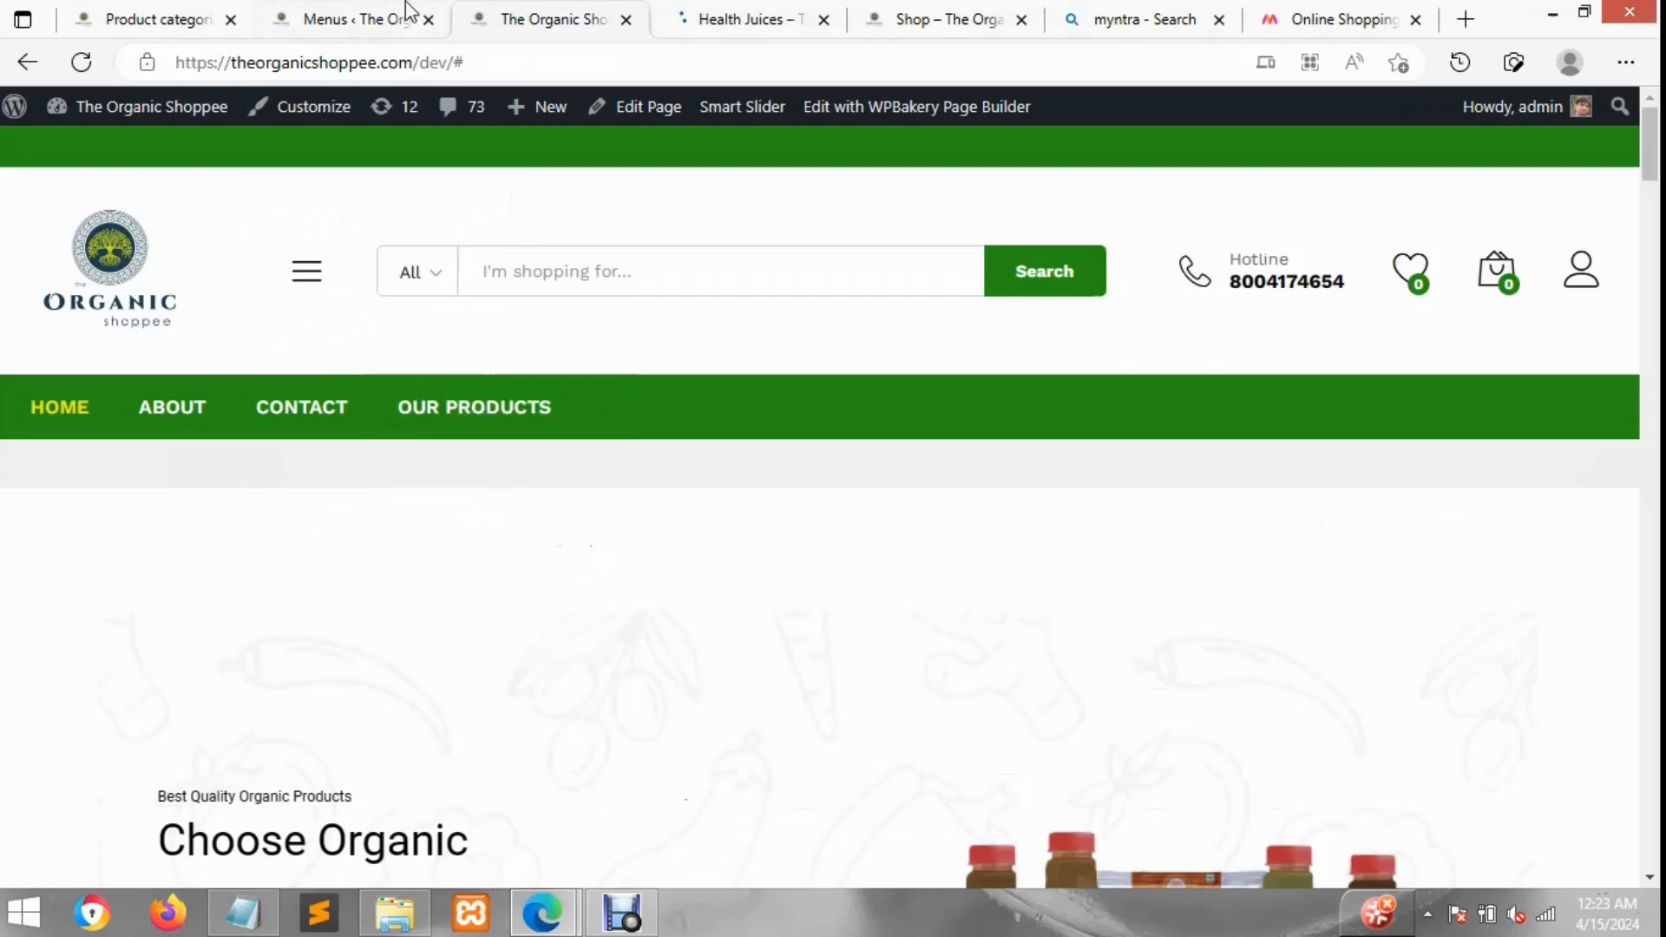
{"action": "left_click", "coordinate": [406, 7]}
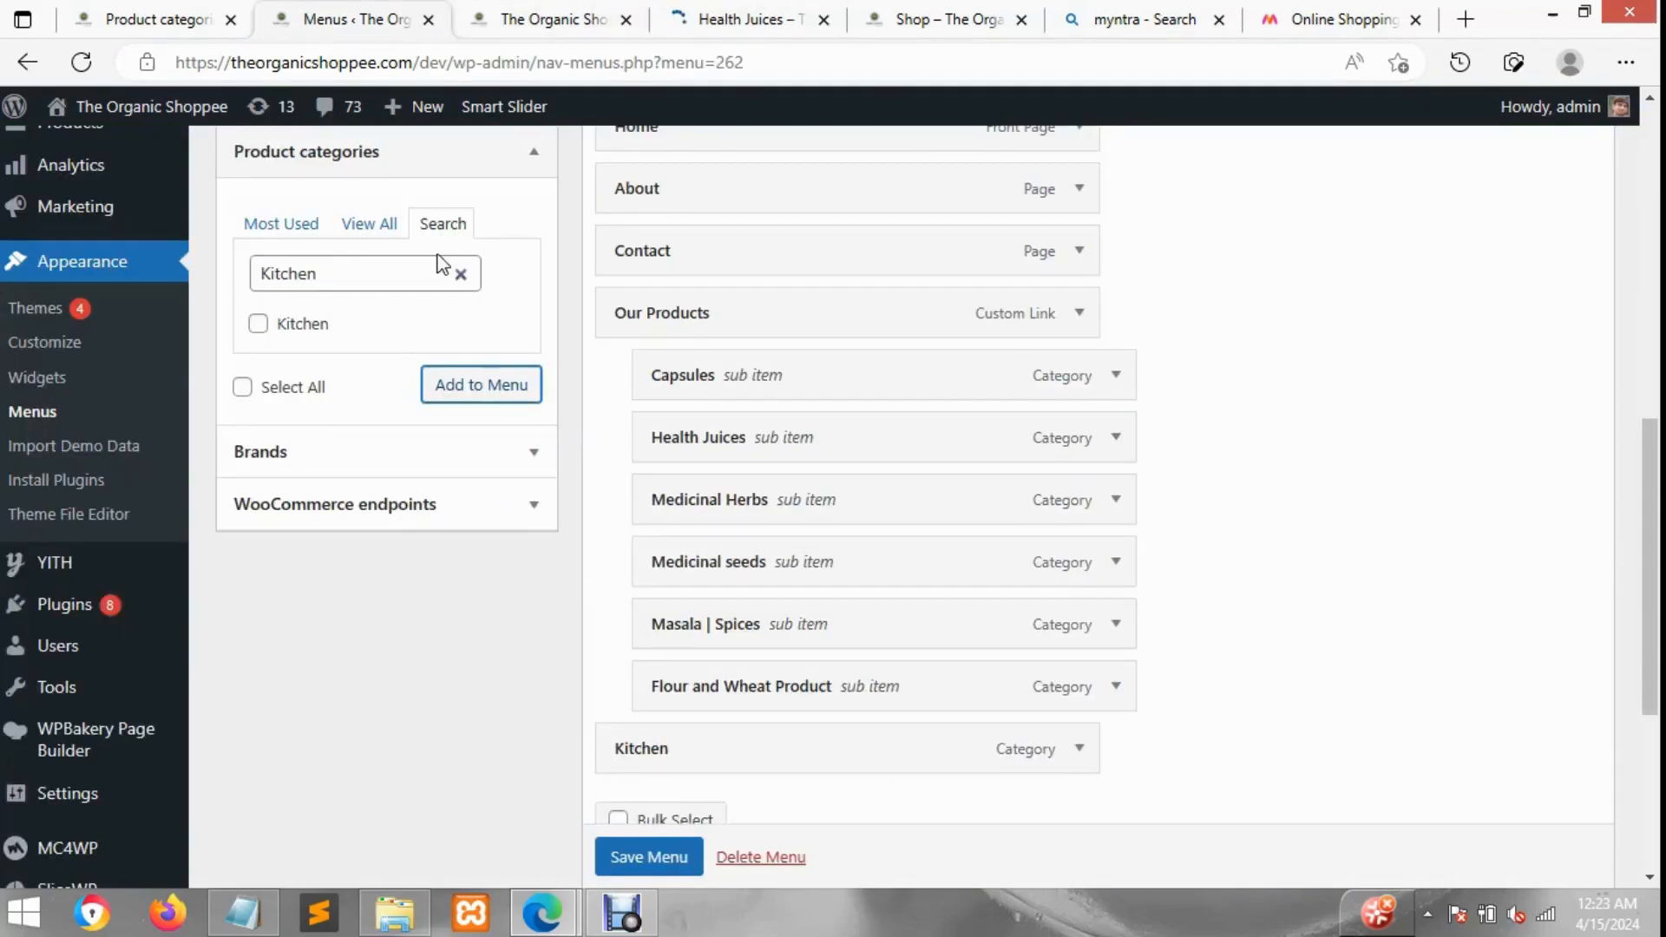
Step: Add the Edible Oils, Flour and Wheat Product, Jaggery | Salt | Honey, Masala | Spices and Pulses categories to the menu
{"action": "left_click", "coordinate": [362, 227]}
{"action": "scroll", "coordinate": [358, 408], "scroll_direction": "down", "scroll_amount": 3}
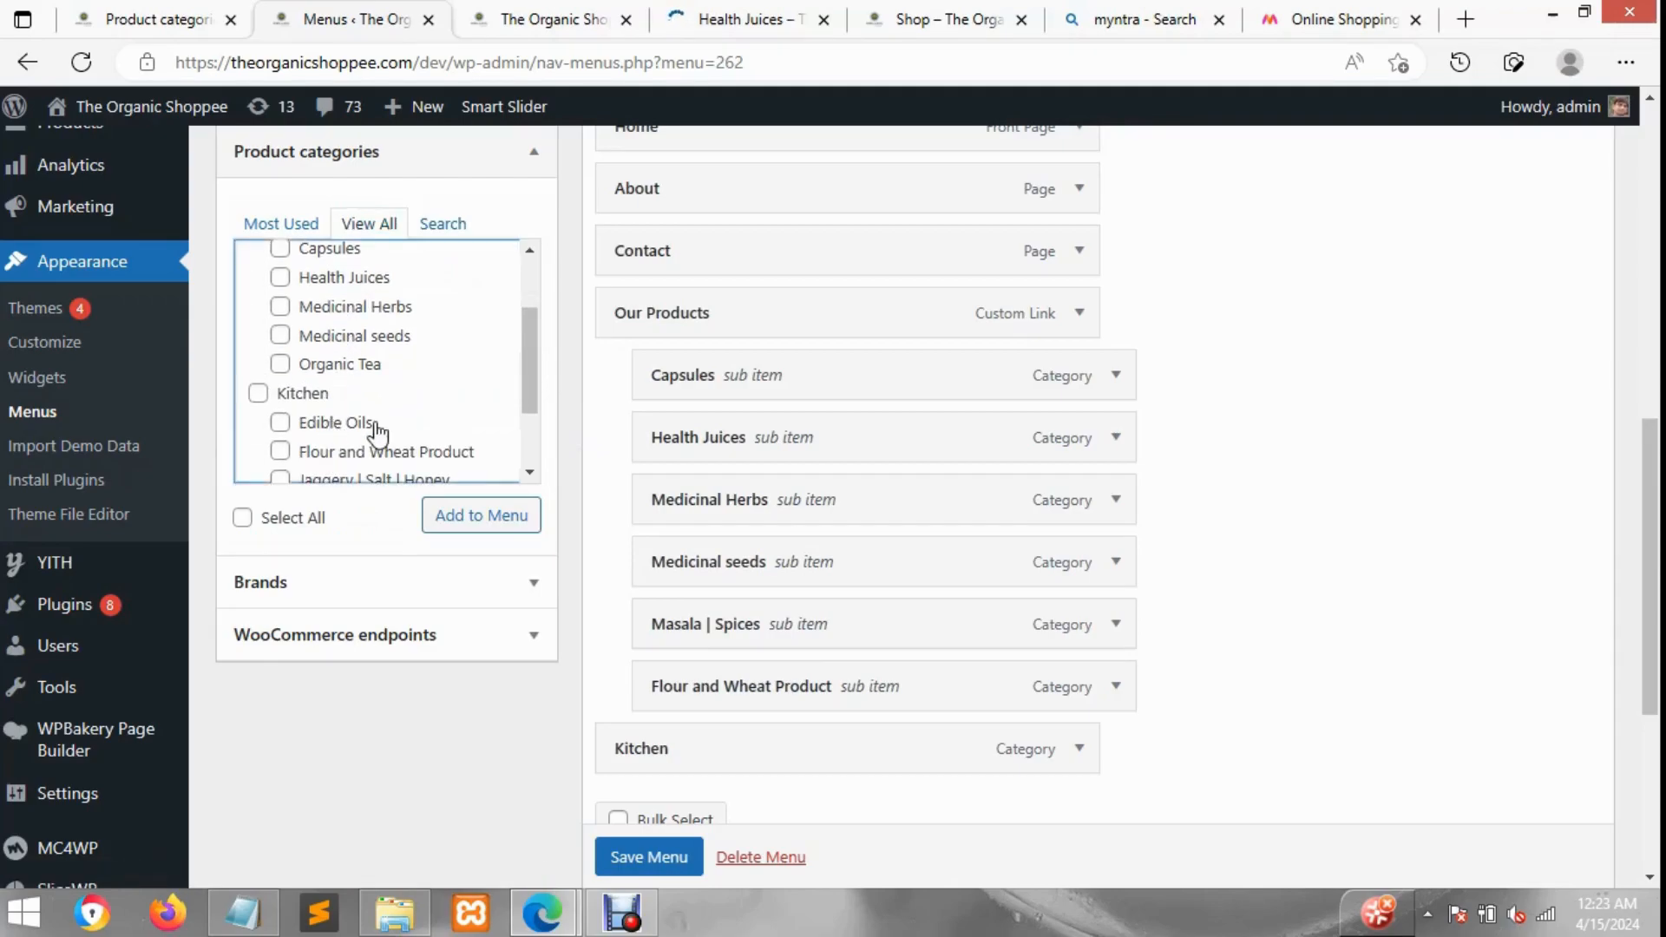
{"action": "left_click", "coordinate": [375, 425]}
{"action": "scroll", "coordinate": [364, 425], "scroll_direction": "down", "scroll_amount": 1}
{"action": "left_click", "coordinate": [342, 418]}
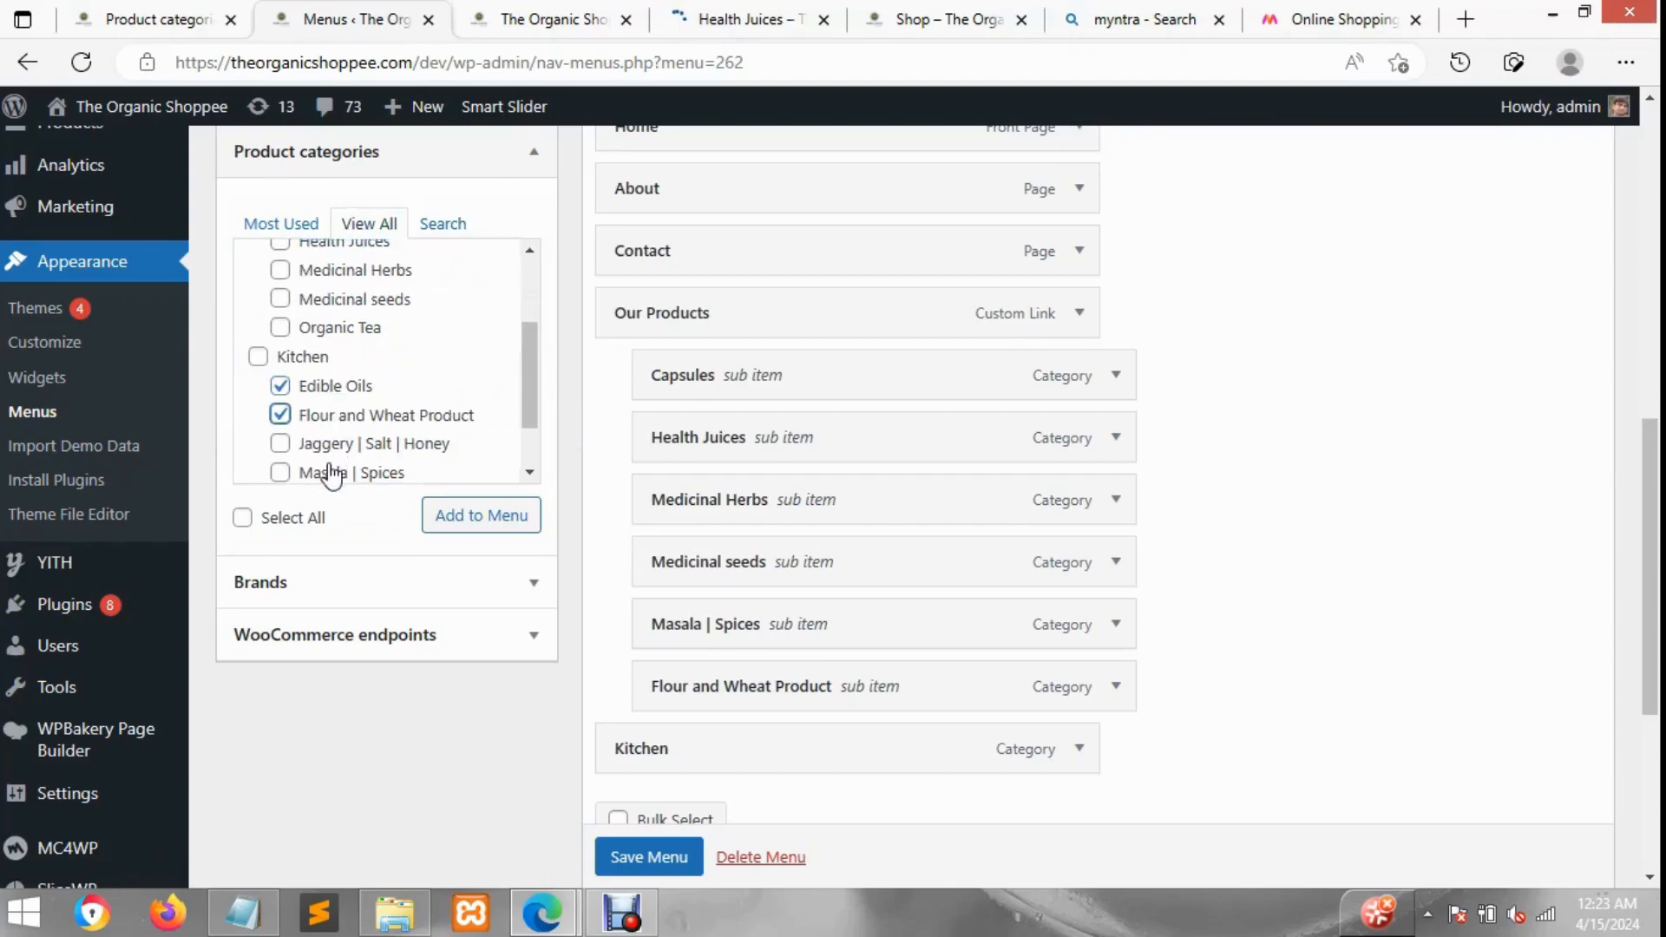
{"action": "left_click", "coordinate": [335, 444]}
{"action": "scroll", "coordinate": [335, 443], "scroll_direction": "down", "scroll_amount": 1}
{"action": "left_click", "coordinate": [332, 439]}
{"action": "left_click", "coordinate": [340, 467]}
{"action": "scroll", "coordinate": [412, 459], "scroll_direction": "down", "scroll_amount": 1}
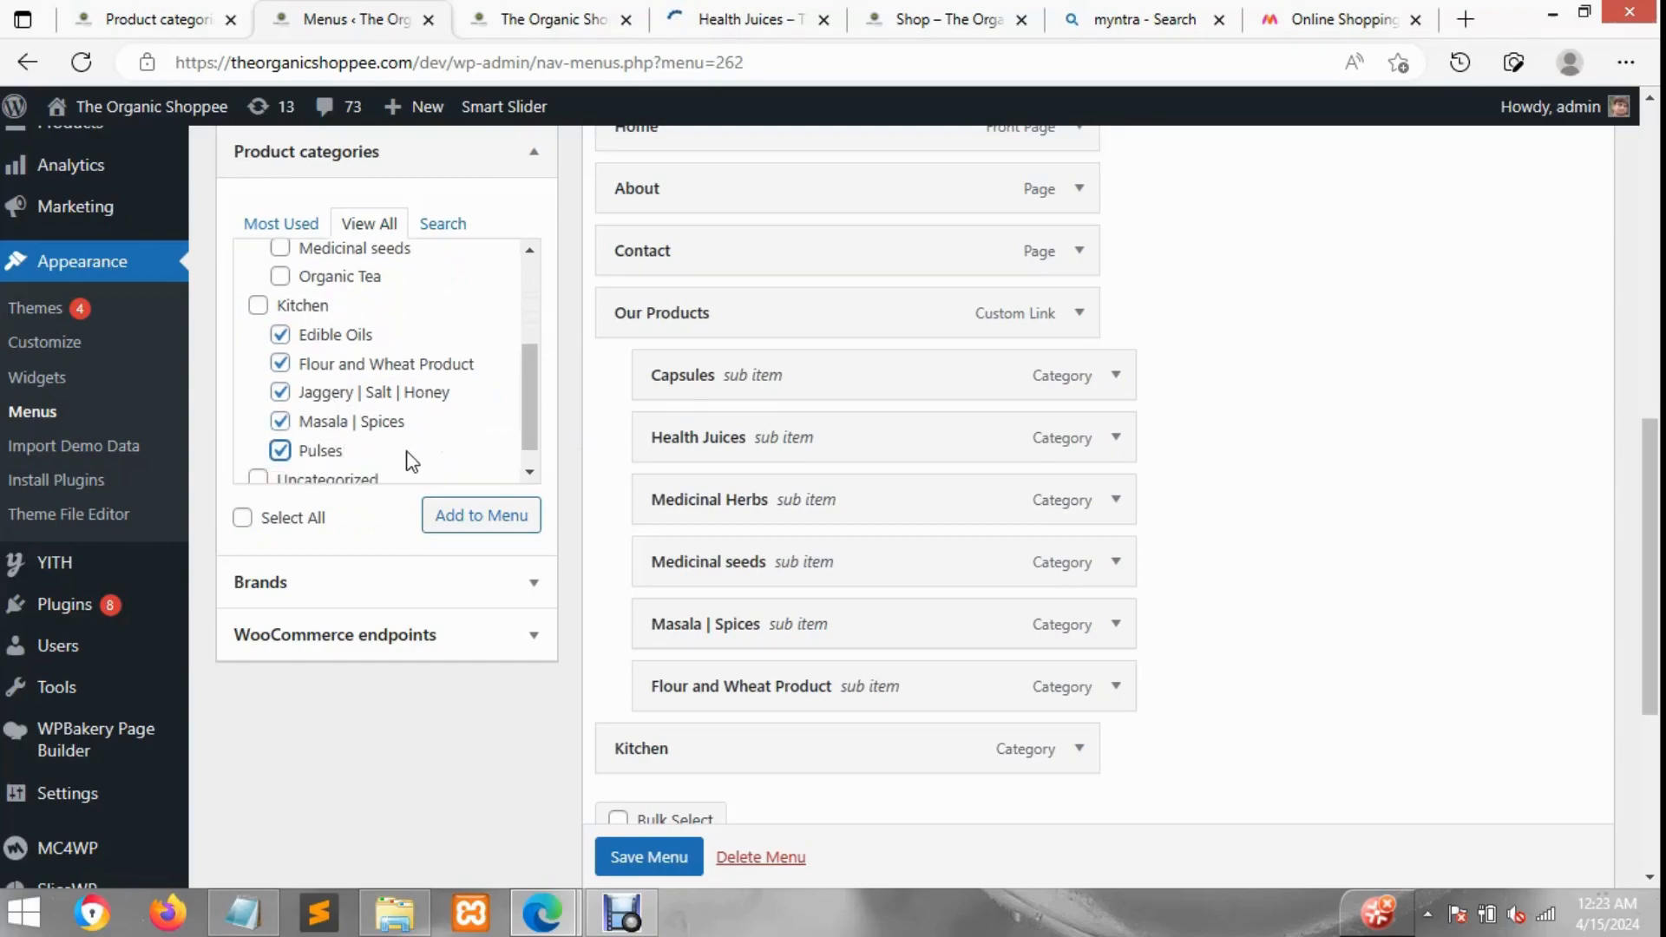
{"action": "left_click", "coordinate": [480, 517]}
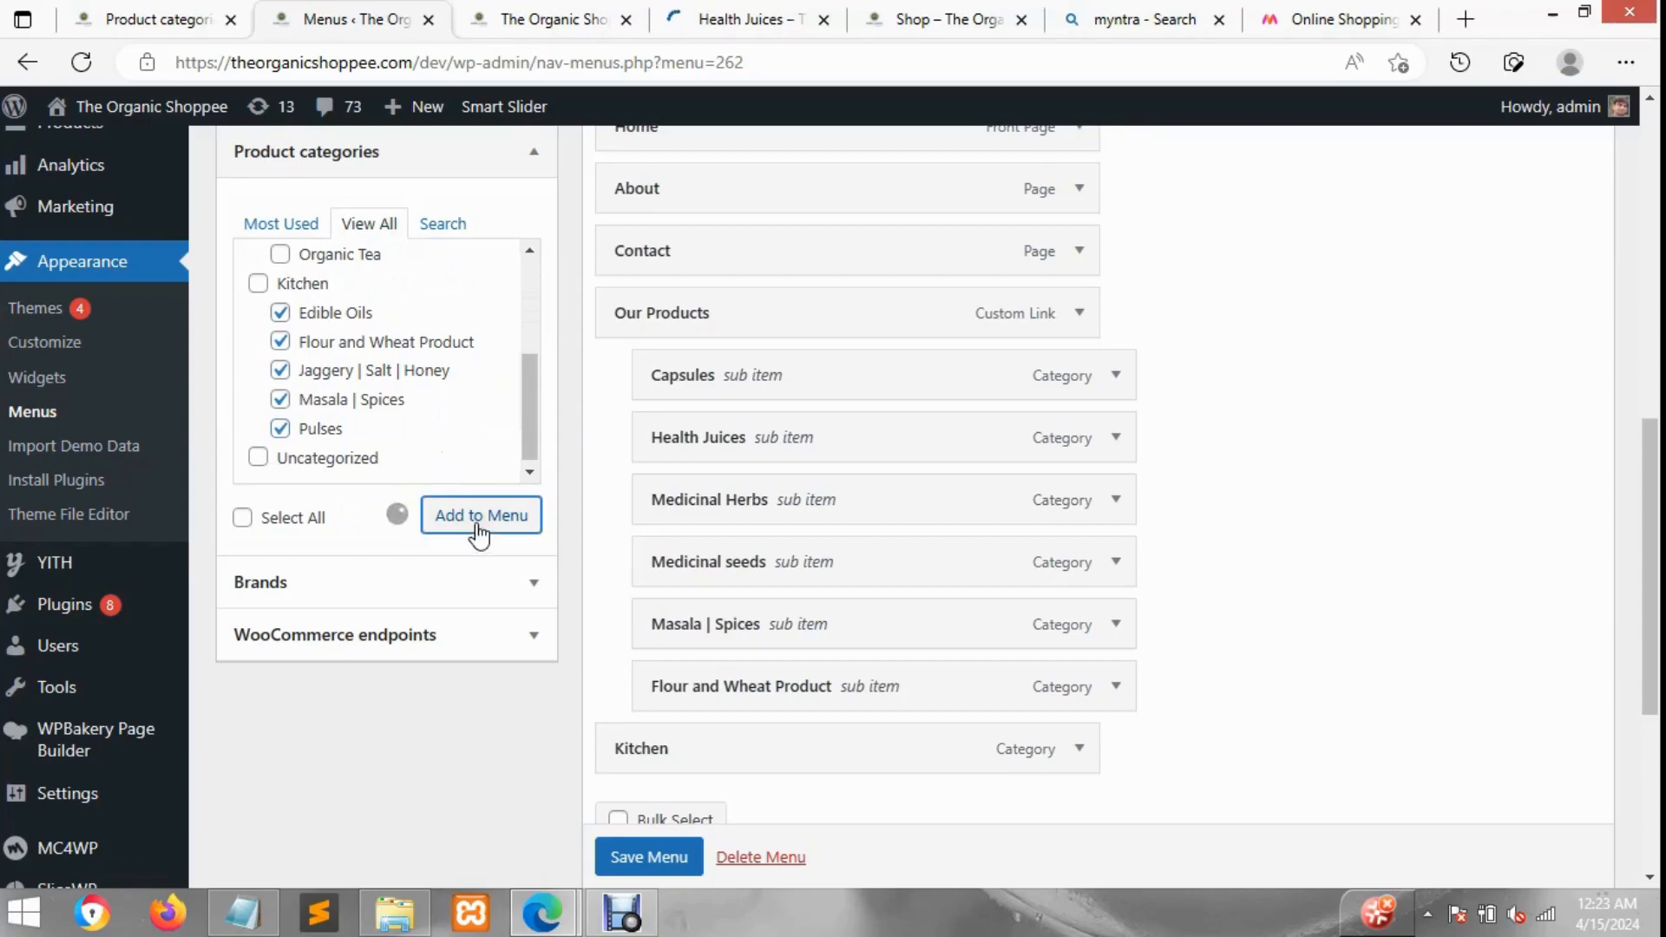
Step: Nest the five new category items as sub-items under Kitchen
{"action": "scroll", "coordinate": [900, 557], "scroll_direction": "down", "scroll_amount": 4}
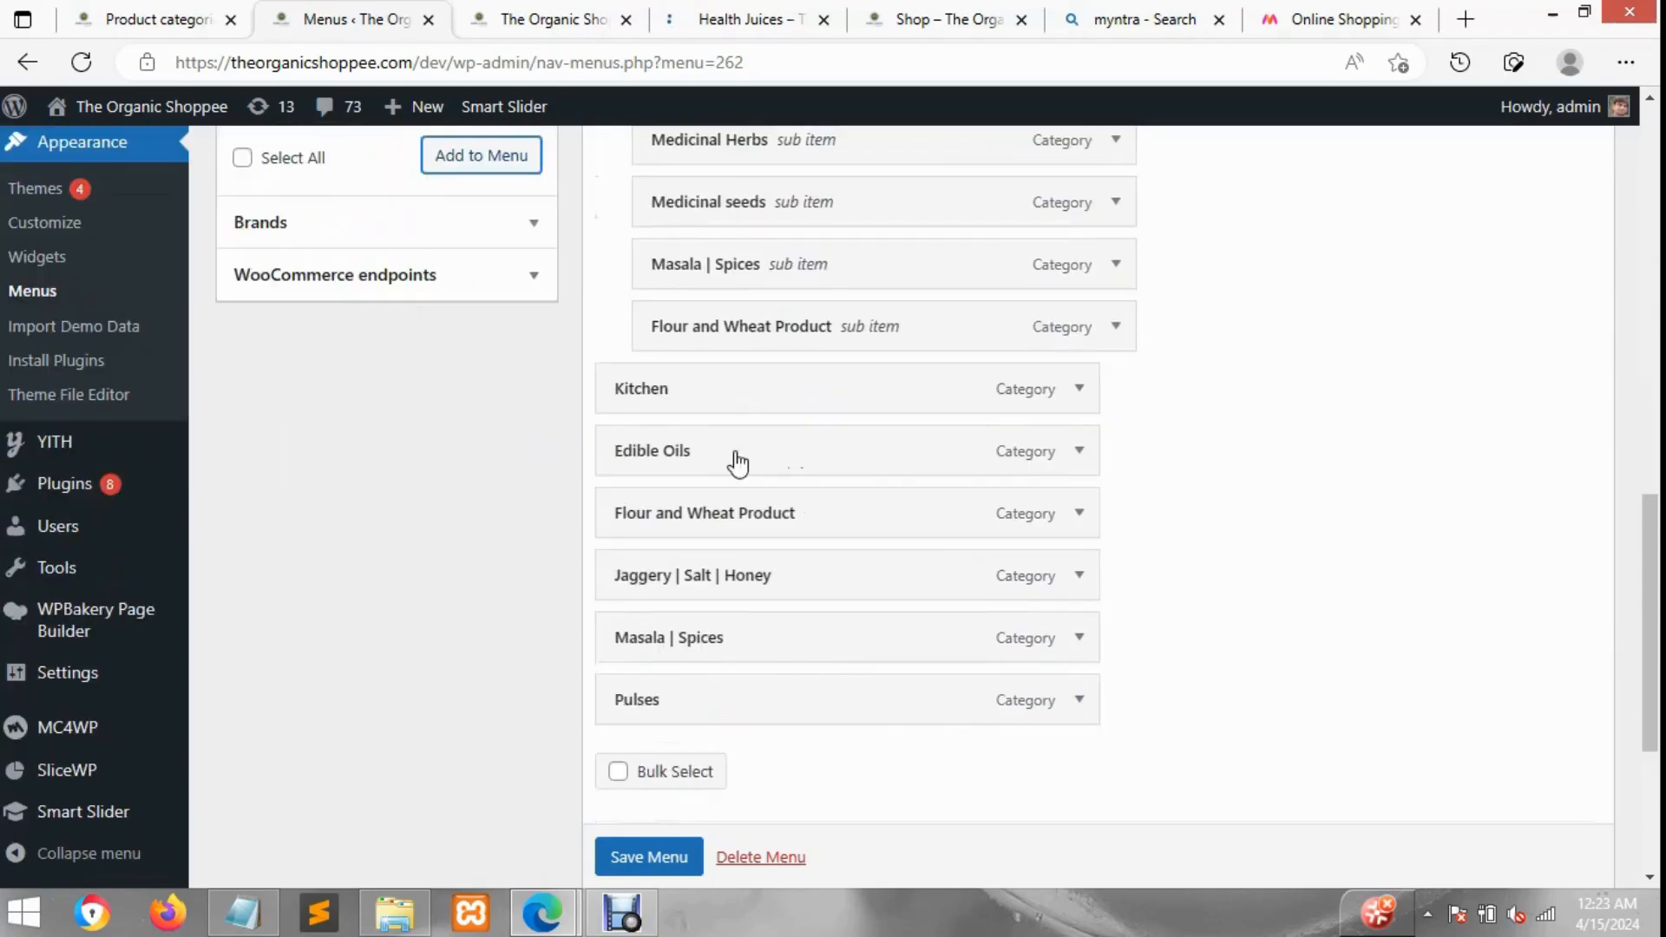
{"action": "left_click_drag", "start_coordinate": [840, 465], "coordinate": [824, 589]}
{"action": "left_click_drag", "start_coordinate": [836, 650], "coordinate": [824, 704]}
{"action": "left_click_drag", "start_coordinate": [856, 703], "coordinate": [931, 690]}
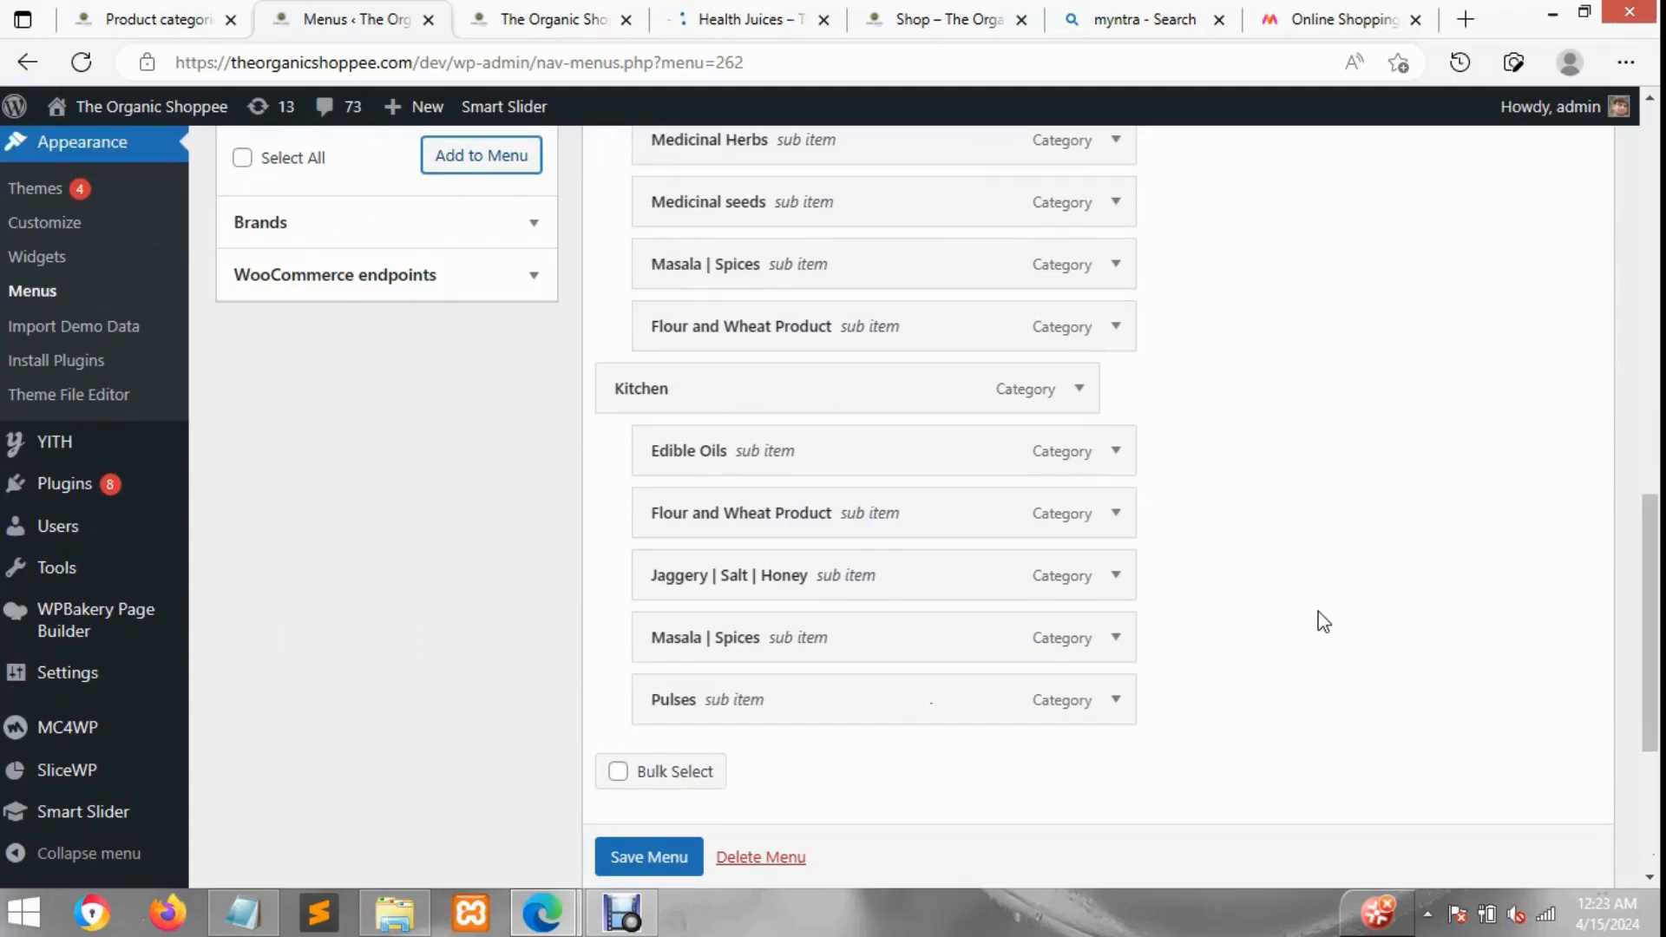
Step: Add Herbal Products with its Capsules, Health Juices, Medicinal Herbs, Medicinal seeds and Organic Tea subcategories to the menu
{"action": "scroll", "coordinate": [409, 376], "scroll_direction": "up", "scroll_amount": 6}
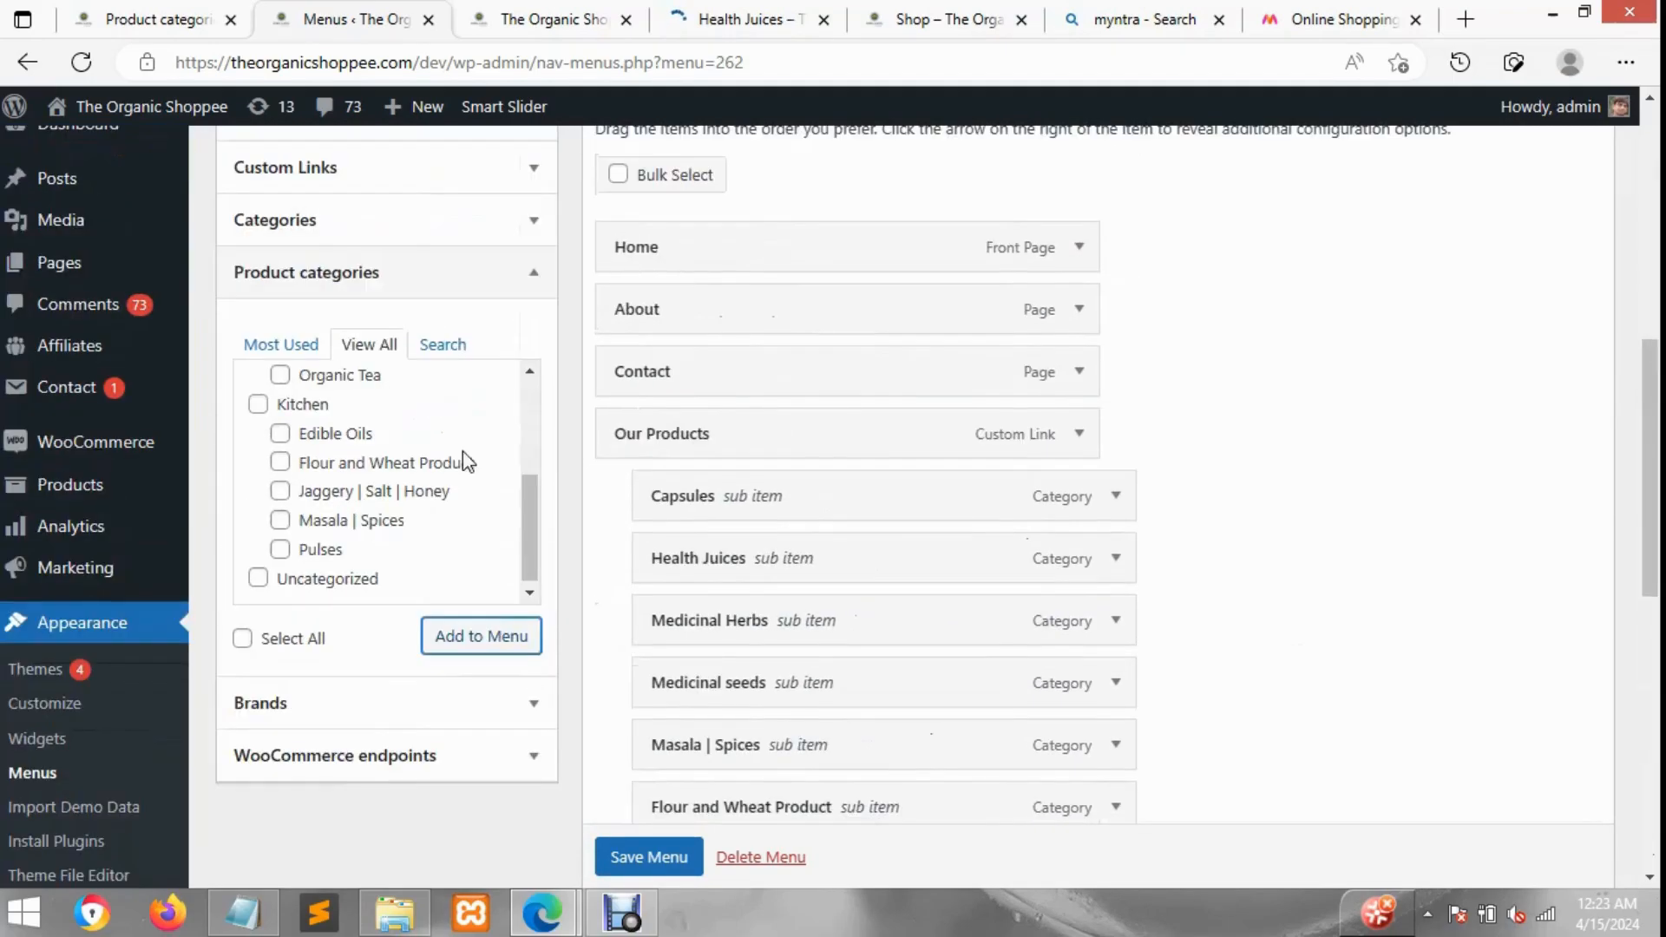
{"action": "scroll", "coordinate": [423, 419], "scroll_direction": "up", "scroll_amount": 5}
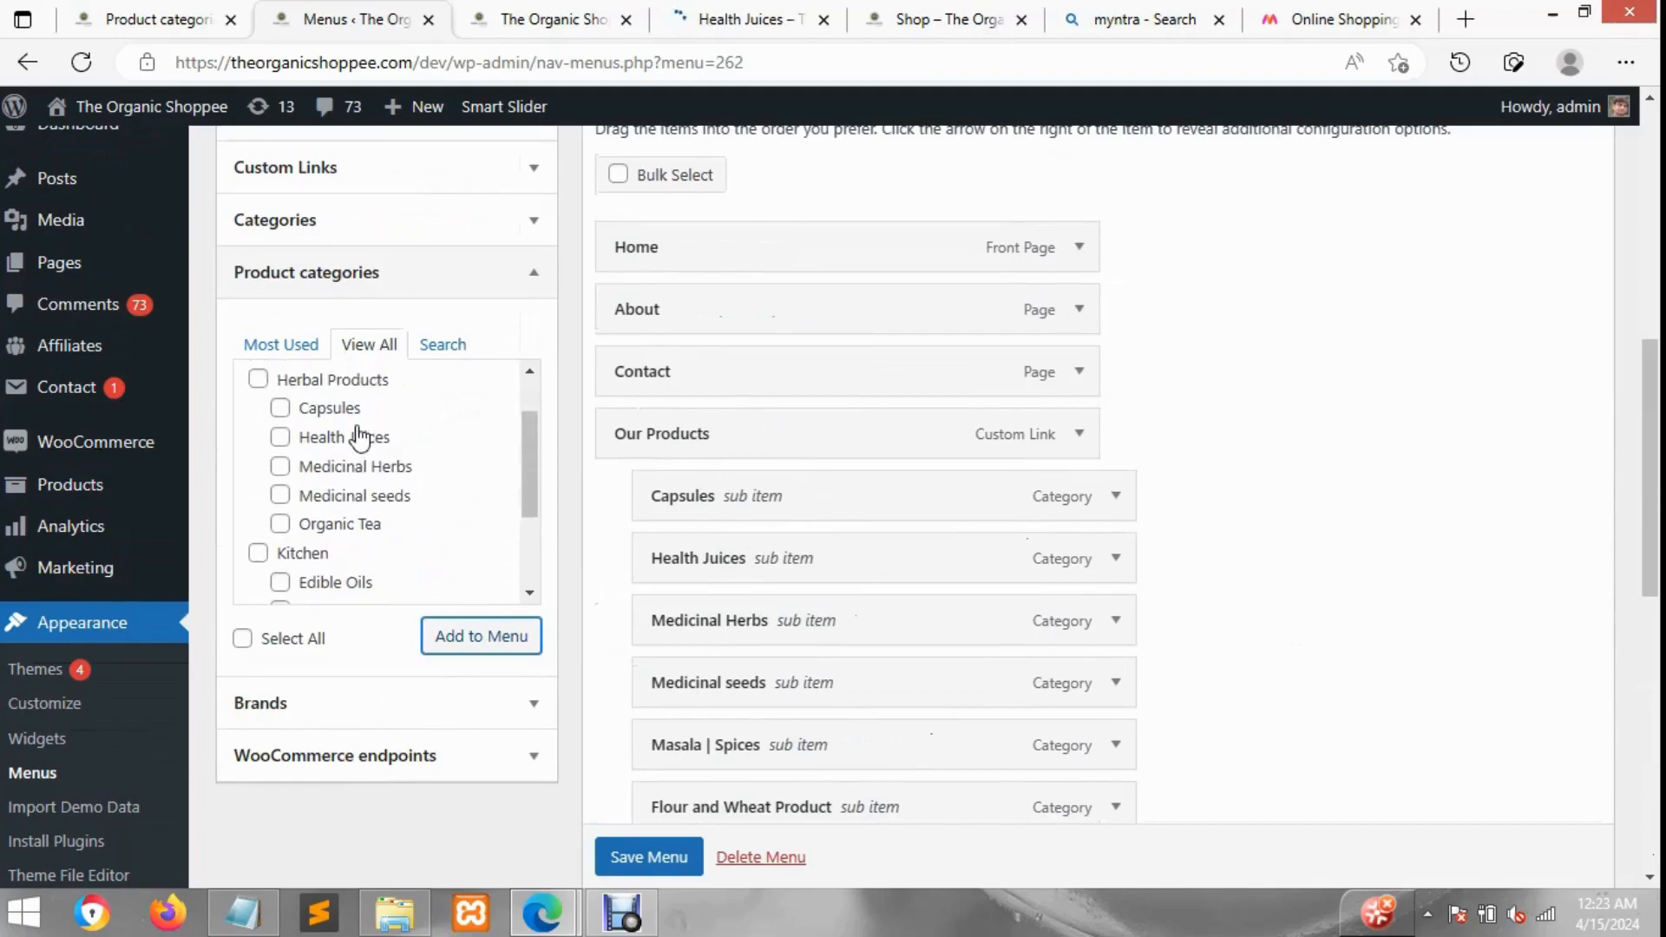
{"action": "left_click", "coordinate": [310, 416]}
{"action": "left_click", "coordinate": [314, 442]}
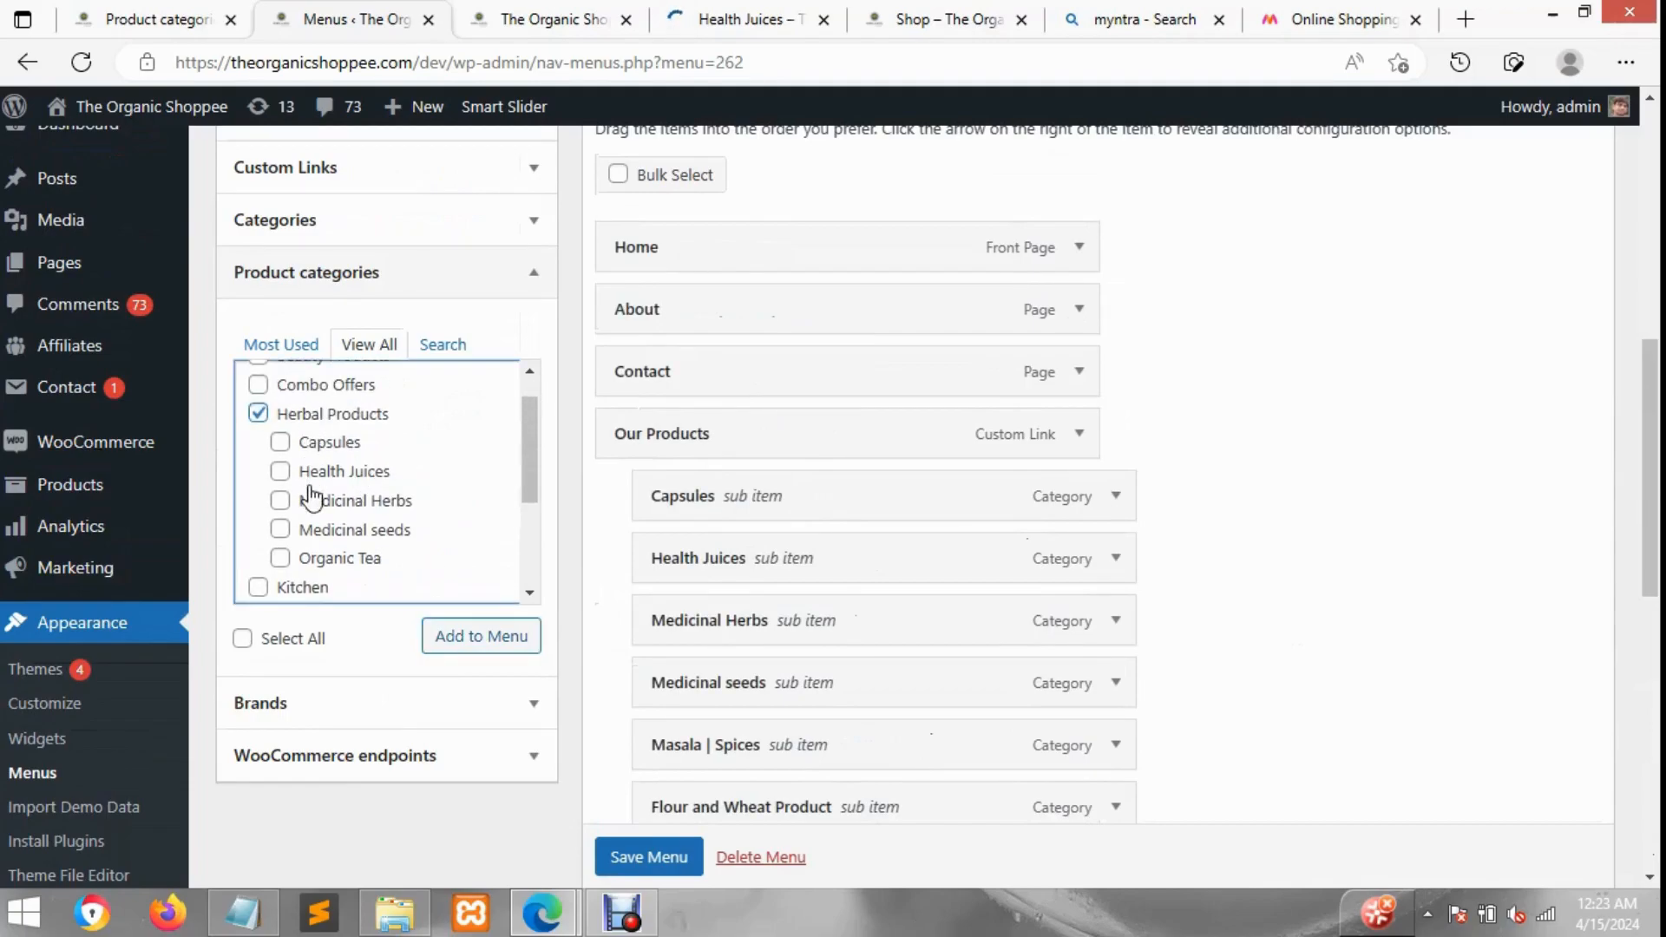
{"action": "left_click", "coordinate": [298, 502]}
{"action": "left_click", "coordinate": [284, 471]}
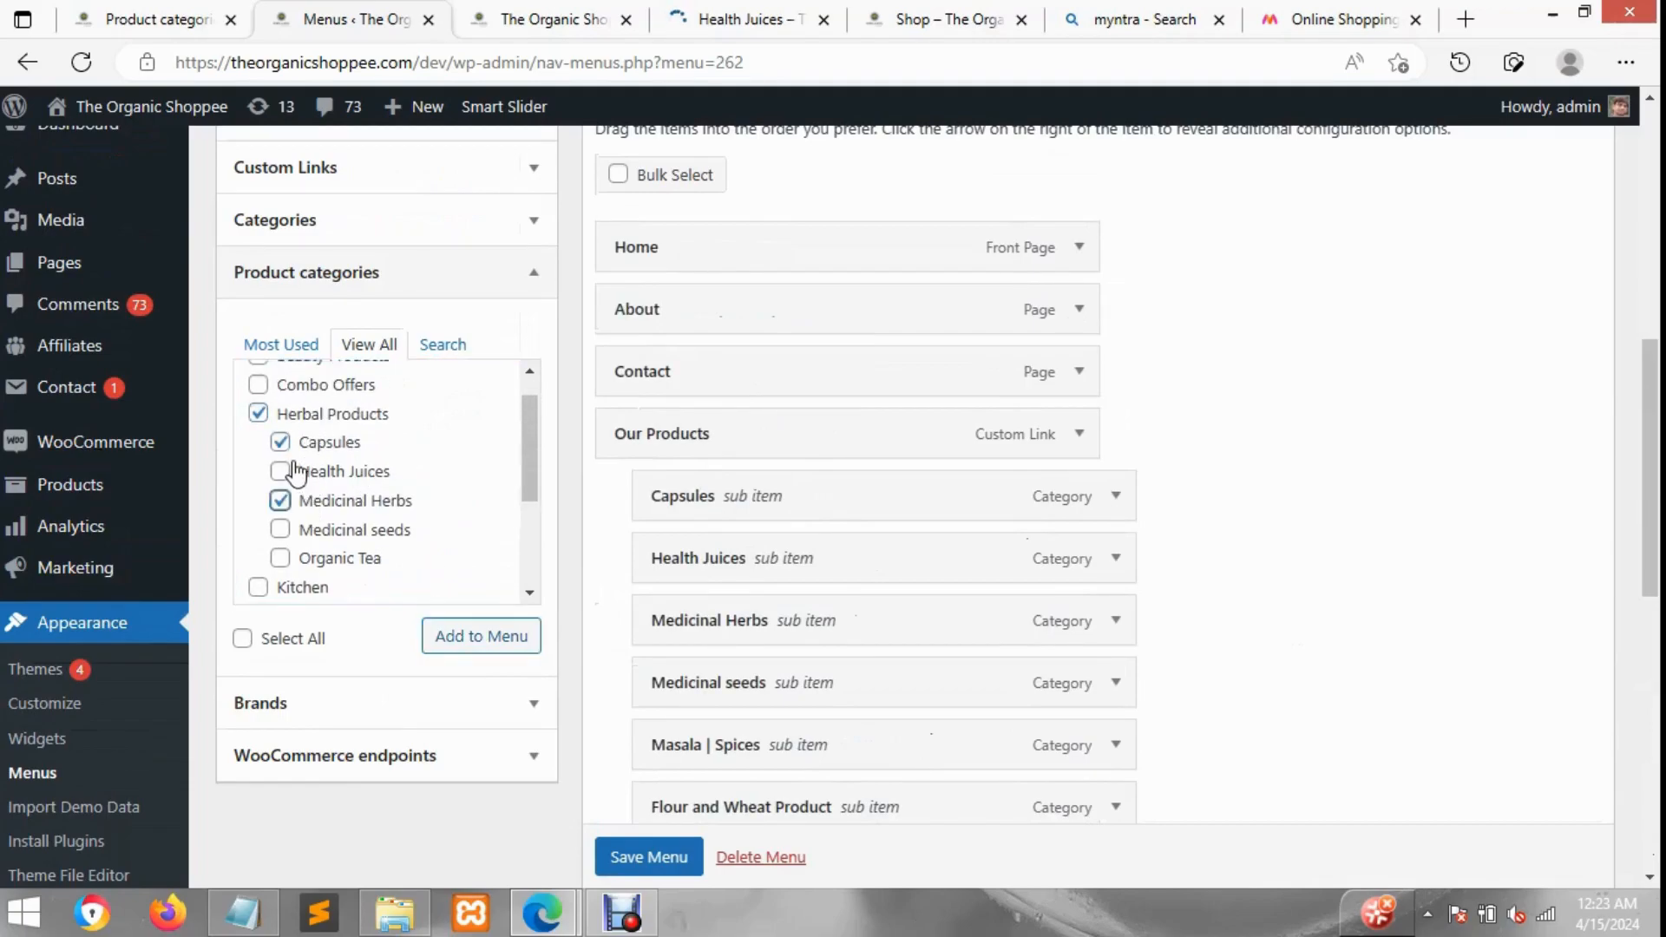
{"action": "left_click", "coordinate": [284, 530]}
{"action": "left_click", "coordinate": [285, 560]}
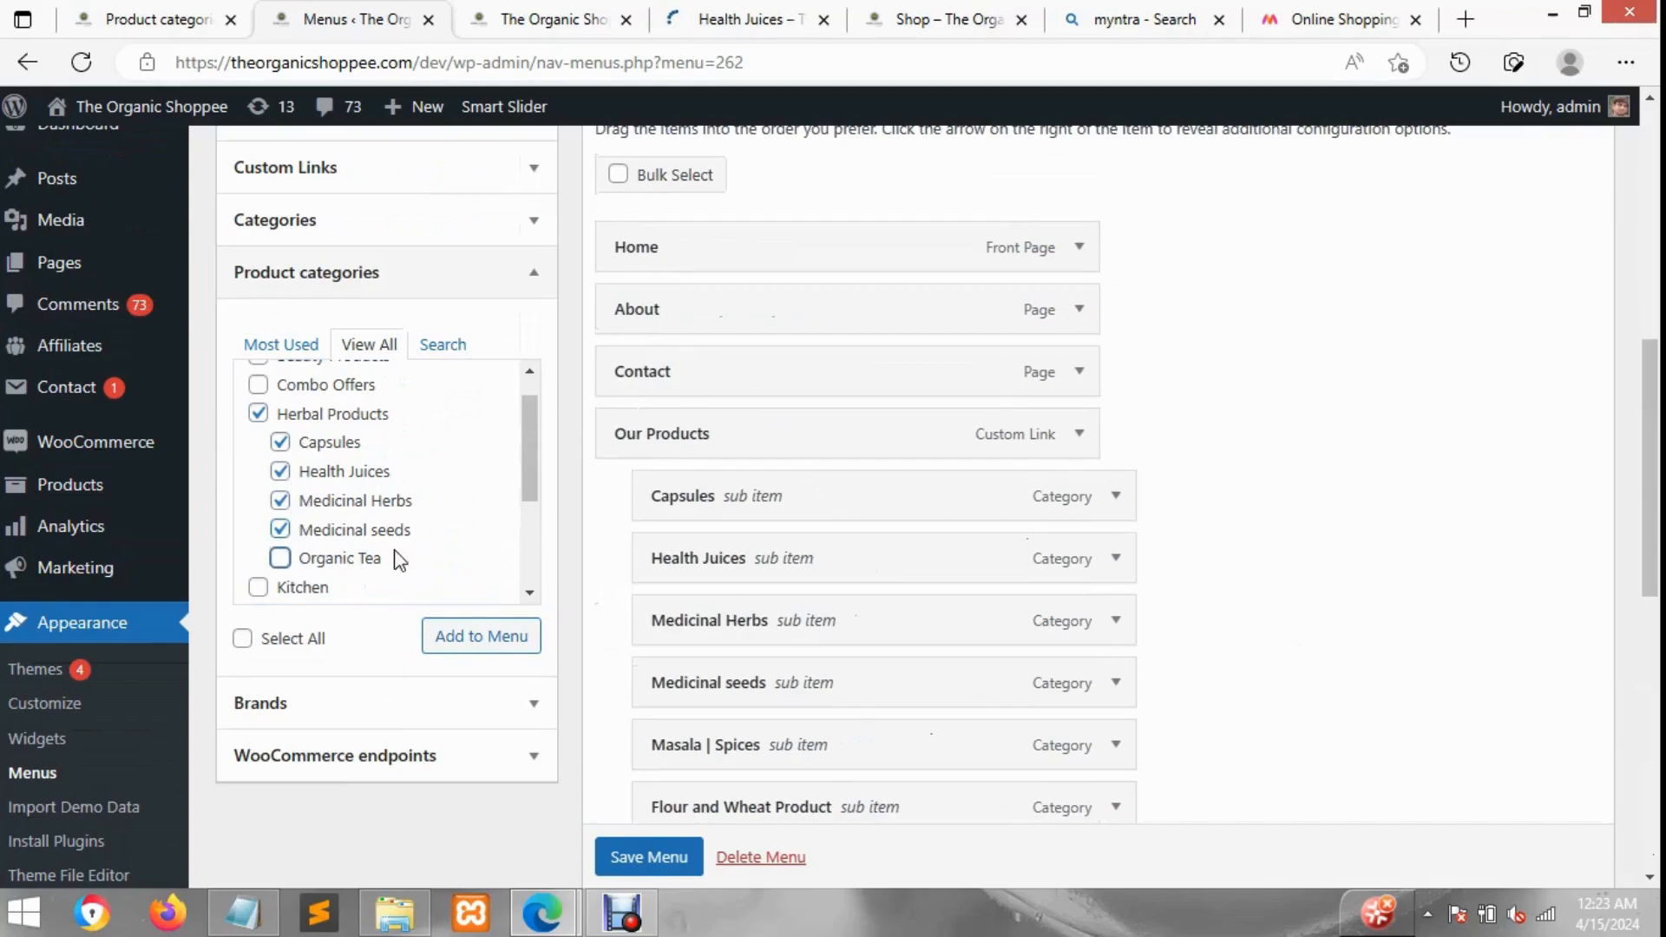
{"action": "left_click", "coordinate": [495, 649]}
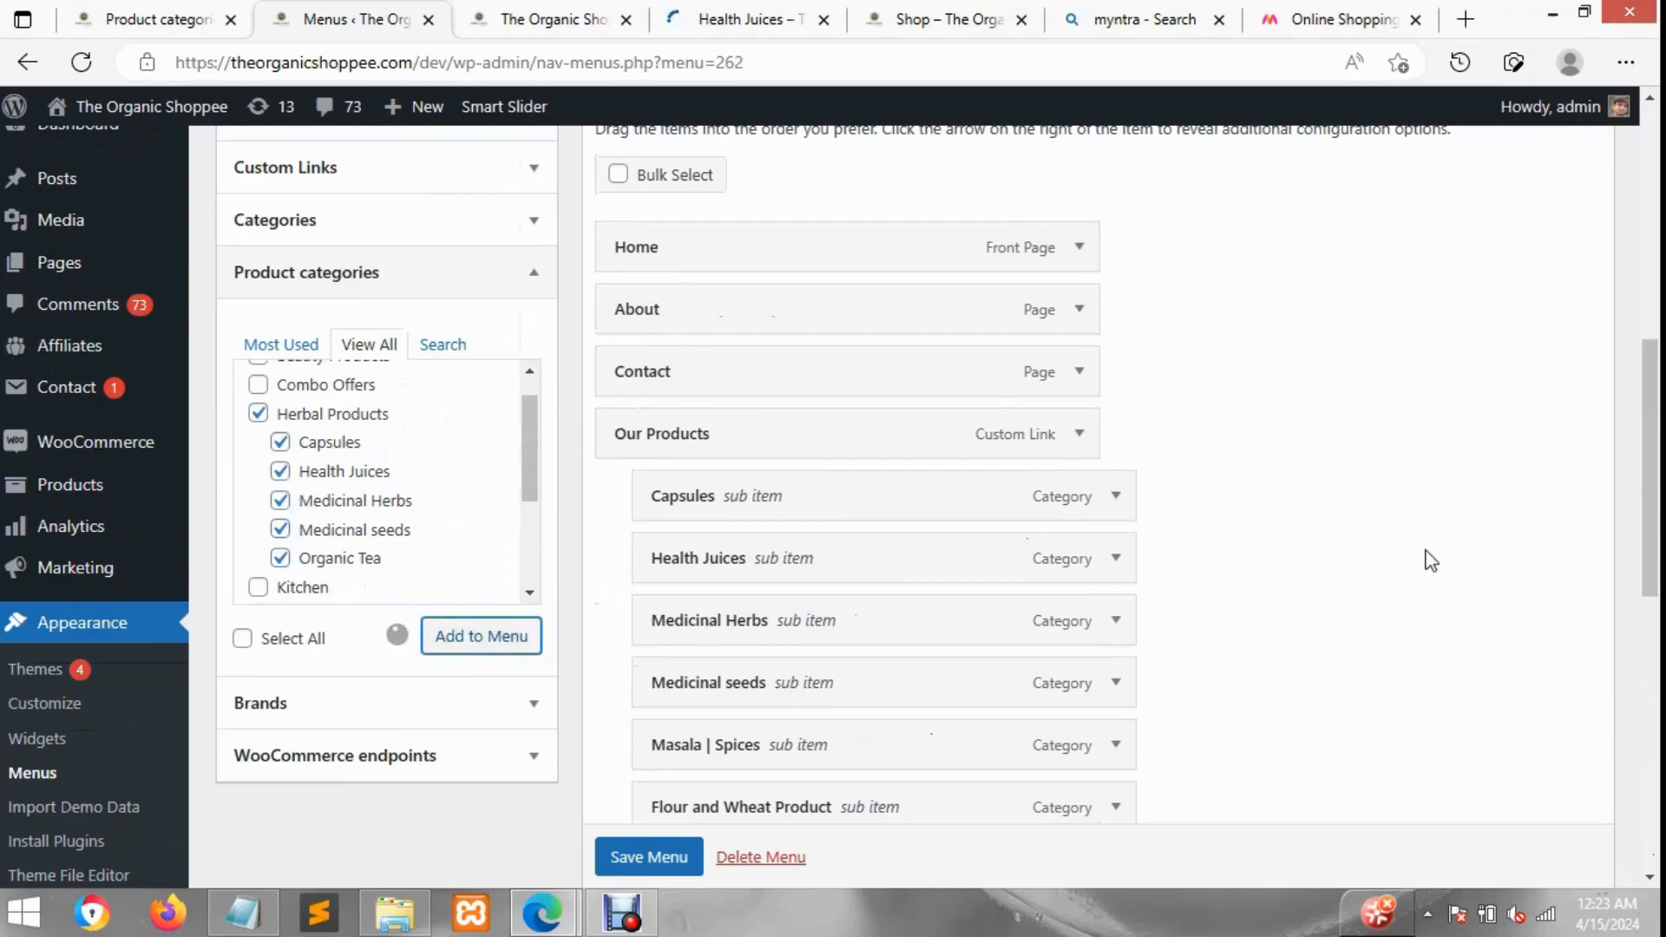
Step: Nest the five herbal category items as sub-items under Herbal Products
{"action": "scroll", "coordinate": [1424, 558], "scroll_direction": "down", "scroll_amount": 3}
{"action": "scroll", "coordinate": [1232, 628], "scroll_direction": "down", "scroll_amount": 3}
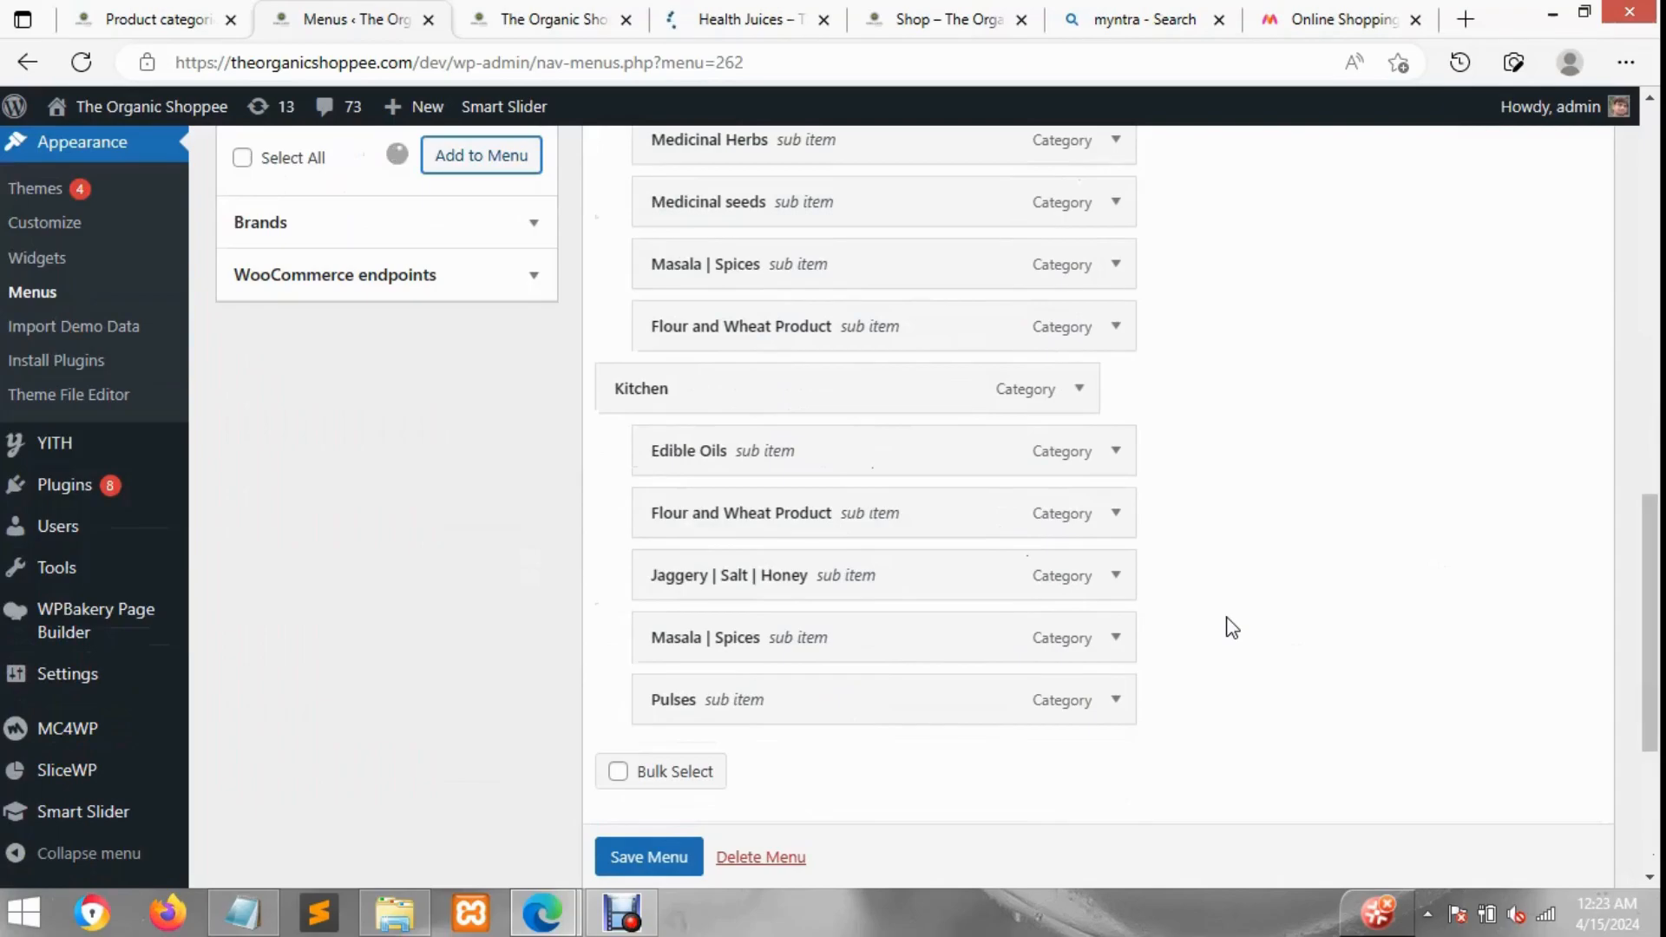
{"action": "scroll", "coordinate": [1232, 627], "scroll_direction": "down", "scroll_amount": 3}
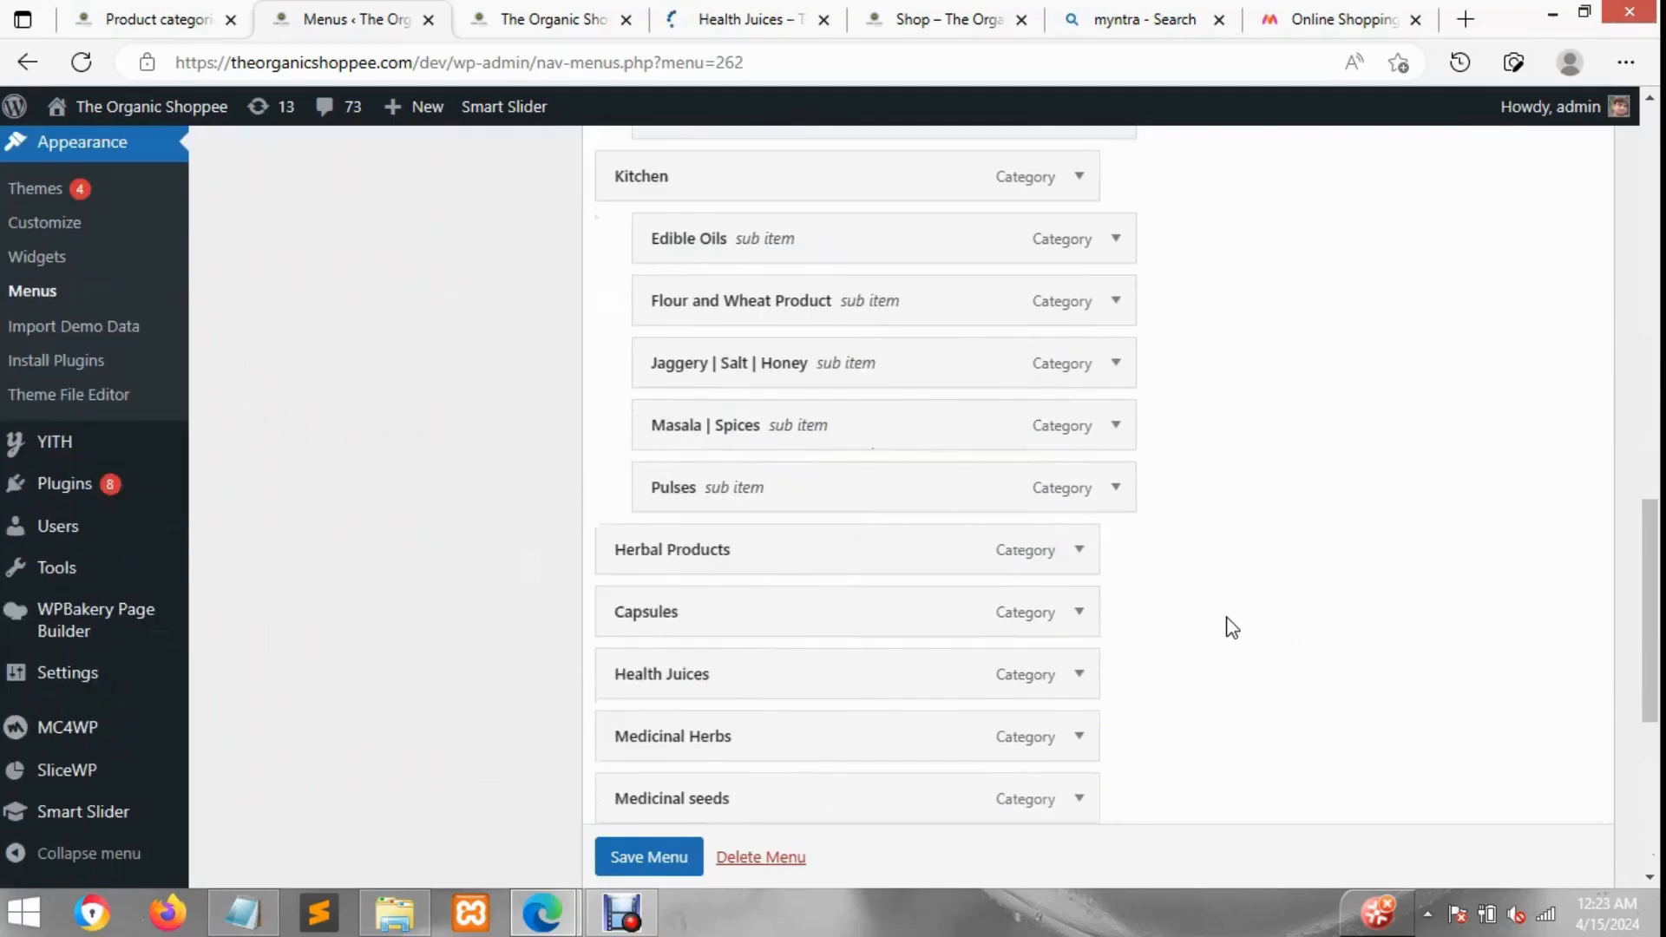
{"action": "mouse_move", "coordinate": [748, 599]}
{"action": "left_mouse_down"}
{"action": "mouse_move", "coordinate": [833, 591]}
{"action": "mouse_move", "coordinate": [802, 598]}
{"action": "left_mouse_up"}
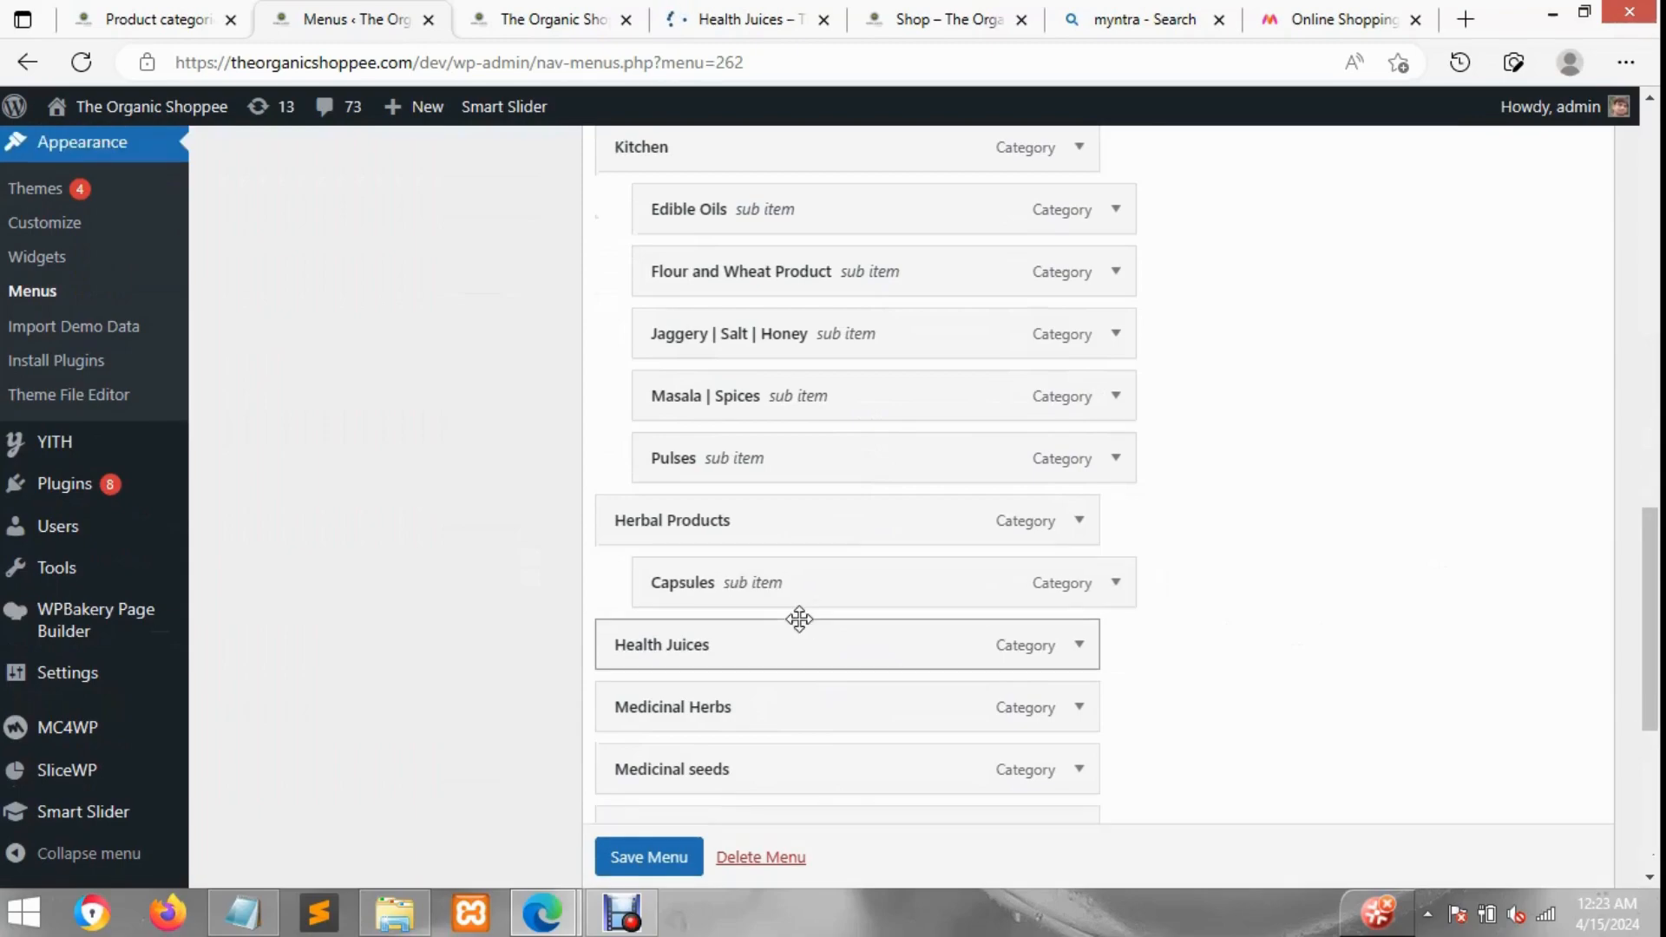
{"action": "mouse_move", "coordinate": [860, 646]}
{"action": "left_mouse_down"}
{"action": "mouse_move", "coordinate": [841, 606]}
{"action": "mouse_move", "coordinate": [866, 599]}
{"action": "mouse_move", "coordinate": [865, 642]}
{"action": "mouse_move", "coordinate": [904, 652]}
{"action": "mouse_move", "coordinate": [889, 703]}
{"action": "mouse_move", "coordinate": [954, 700]}
{"action": "left_mouse_up"}
{"action": "scroll", "coordinate": [833, 664], "scroll_direction": "down", "scroll_amount": 1}
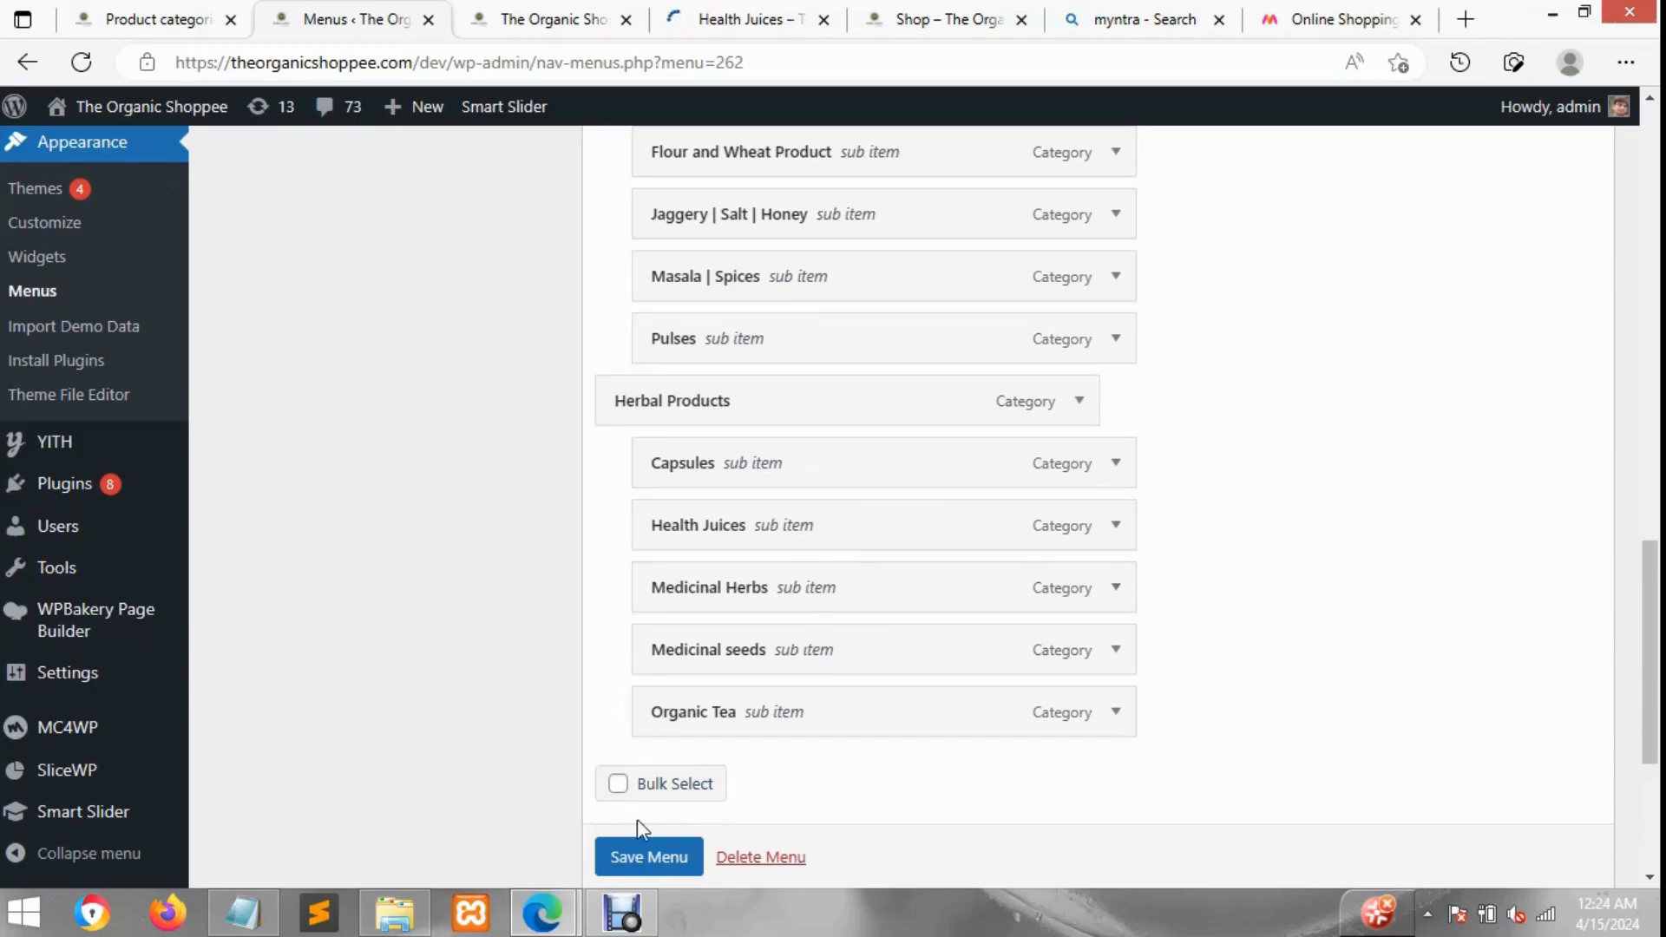
Step: Check the Our Products dropdown on the storefront tab
{"action": "left_click", "coordinate": [486, 11]}
{"action": "mouse_move", "coordinate": [465, 418]}
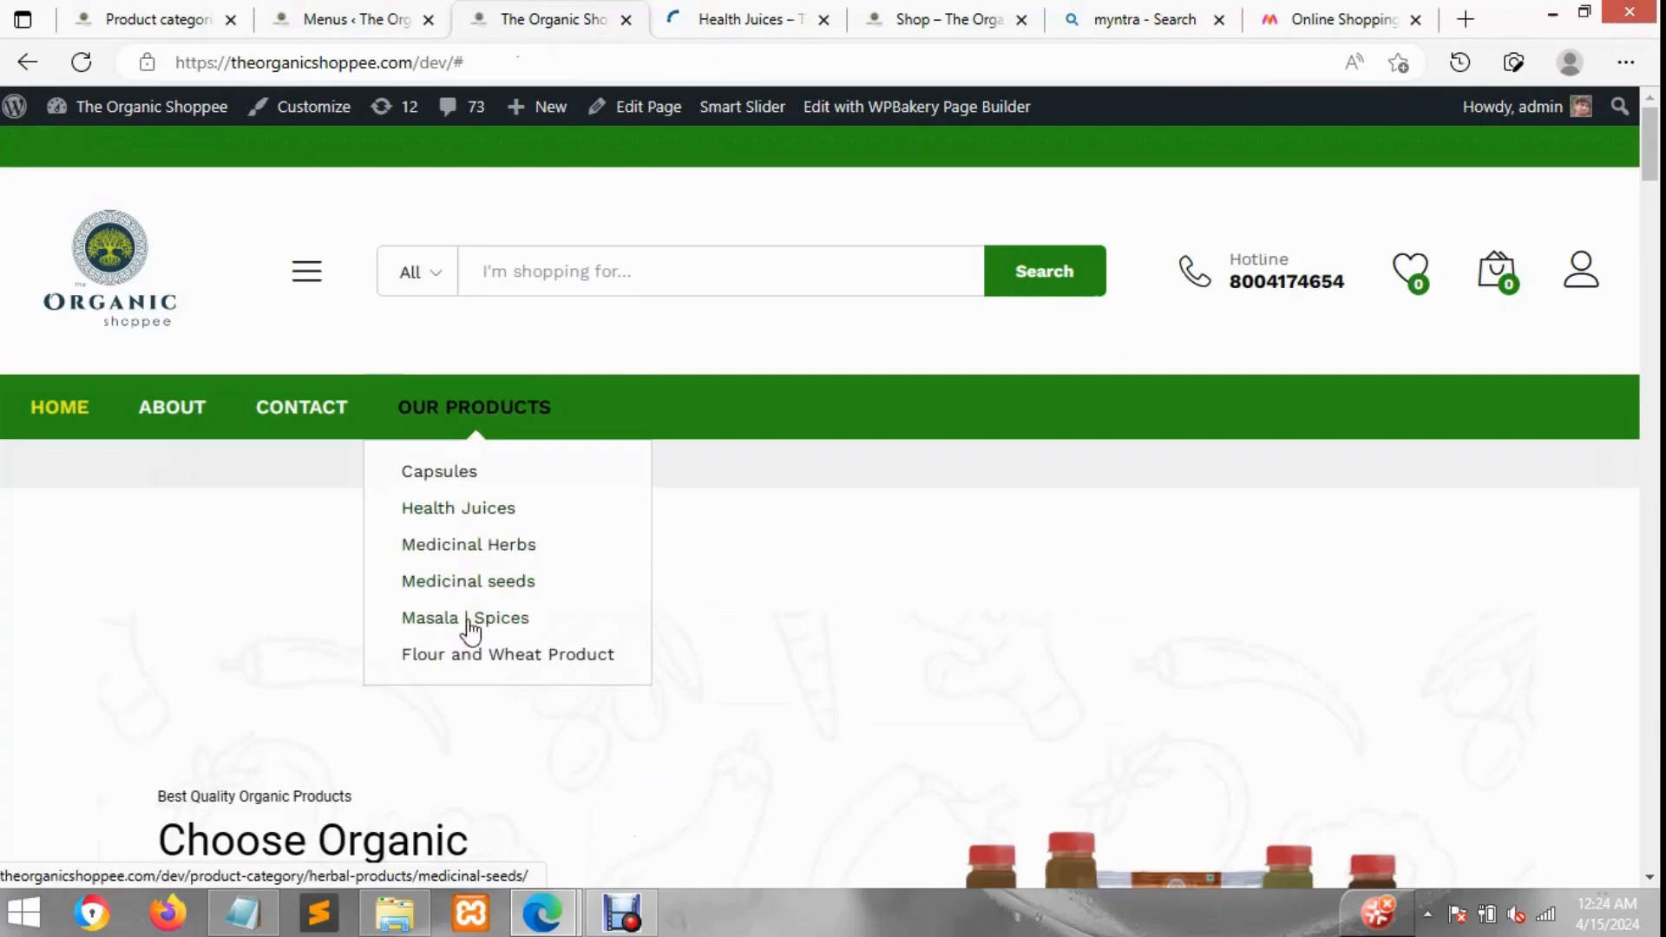
{"action": "left_click", "coordinate": [369, 12]}
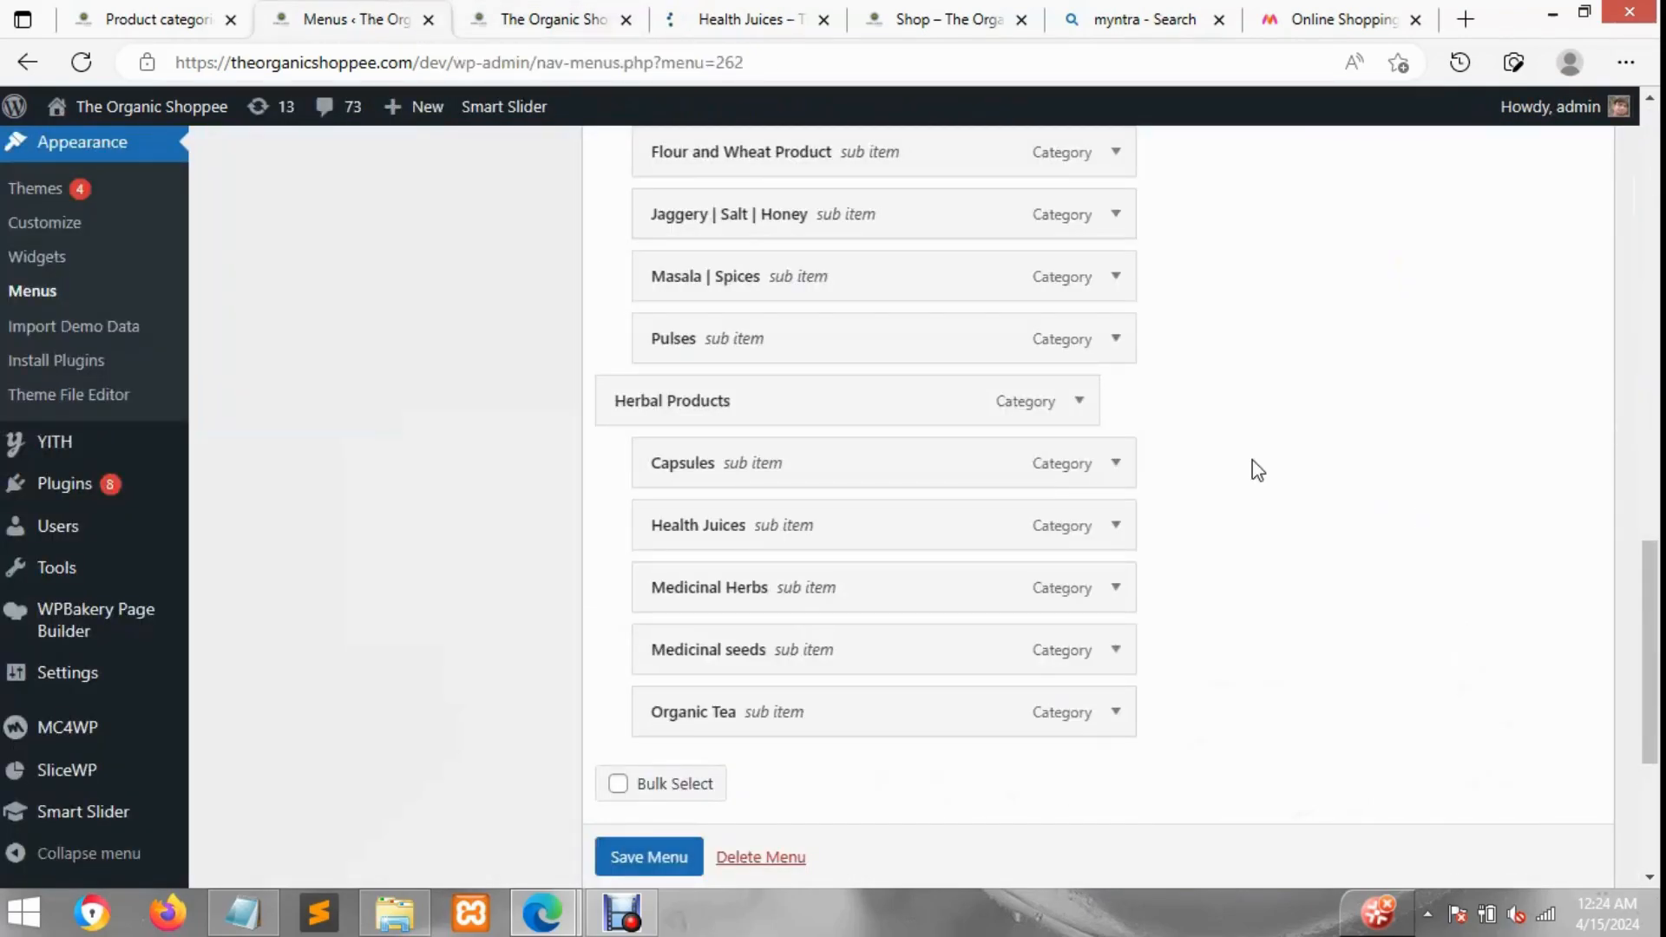
Step: Open the Herbal Products item's mega menu settings and choose the warning triangle icon for it
{"action": "left_click", "coordinate": [1090, 418]}
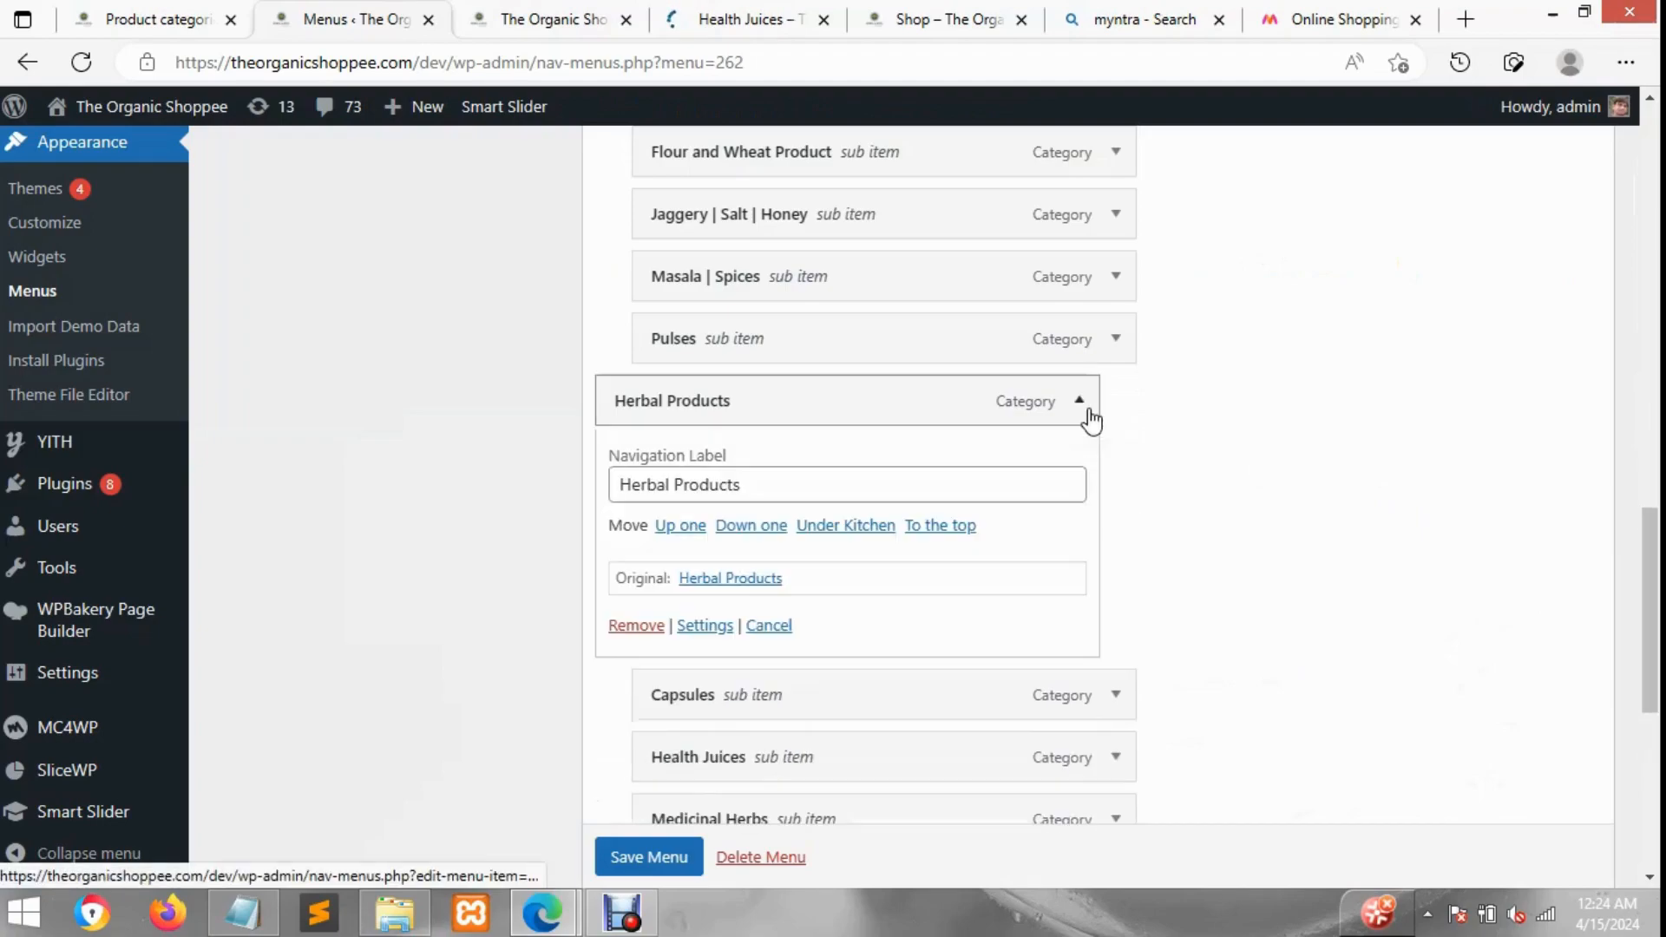
{"action": "left_click", "coordinate": [710, 631]}
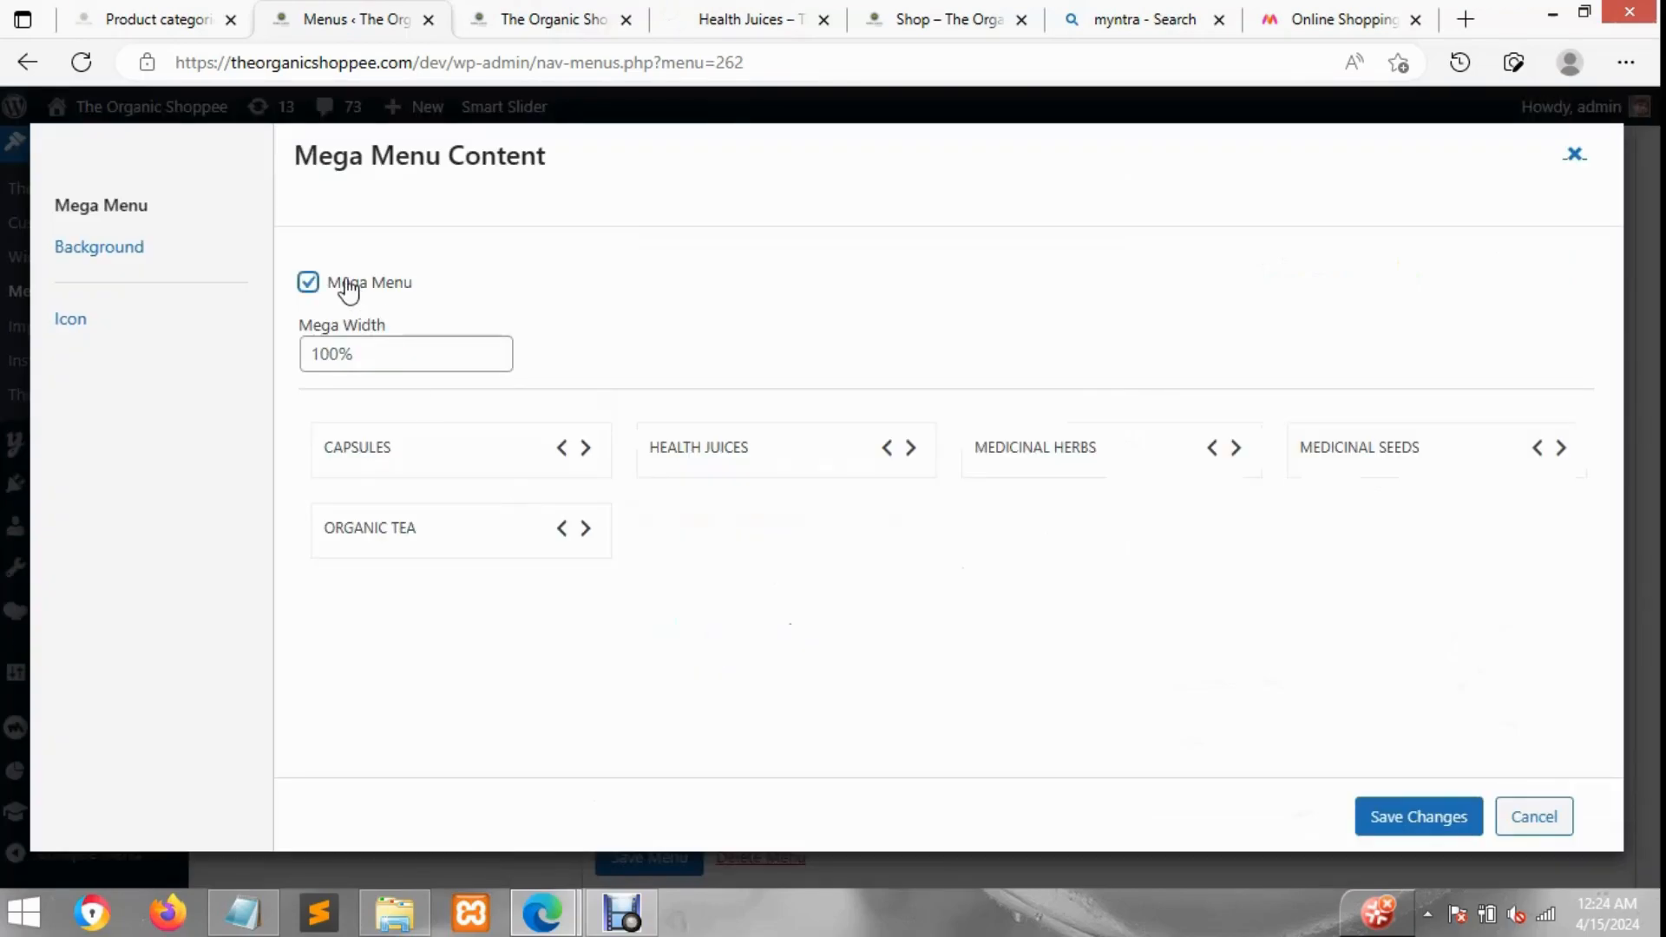
{"action": "left_click", "coordinate": [102, 333]}
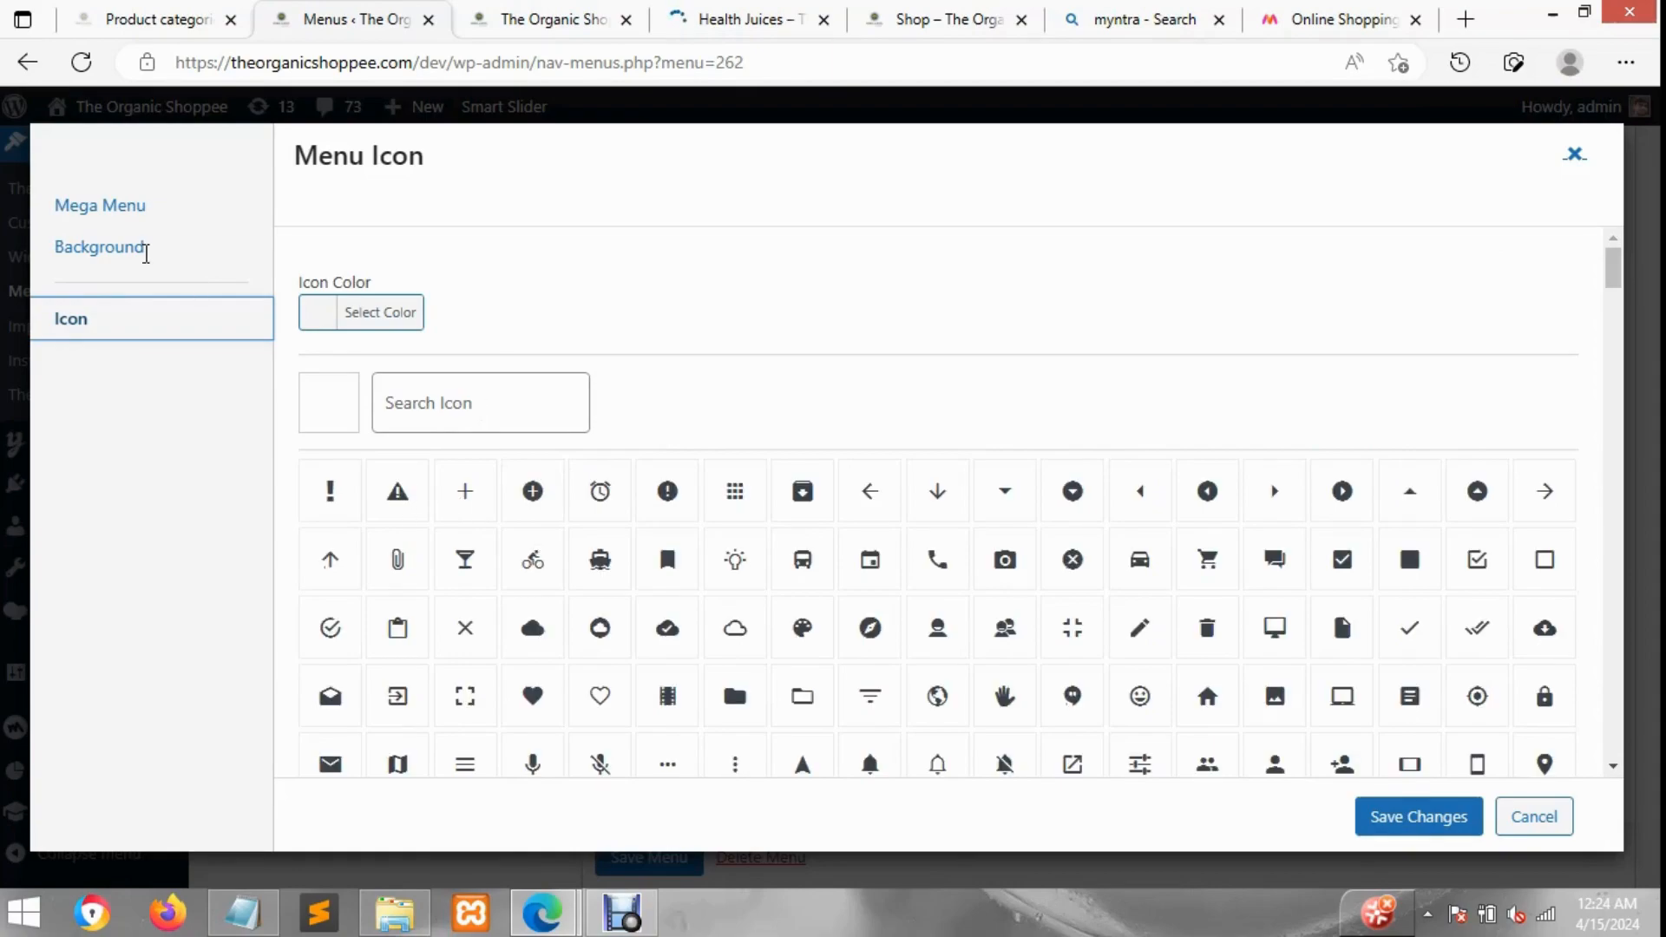
{"action": "left_click", "coordinate": [397, 491]}
Step: Set the Herbal Products mega menu width to 50% and save both the settings and the menu
{"action": "left_click", "coordinate": [146, 254]}
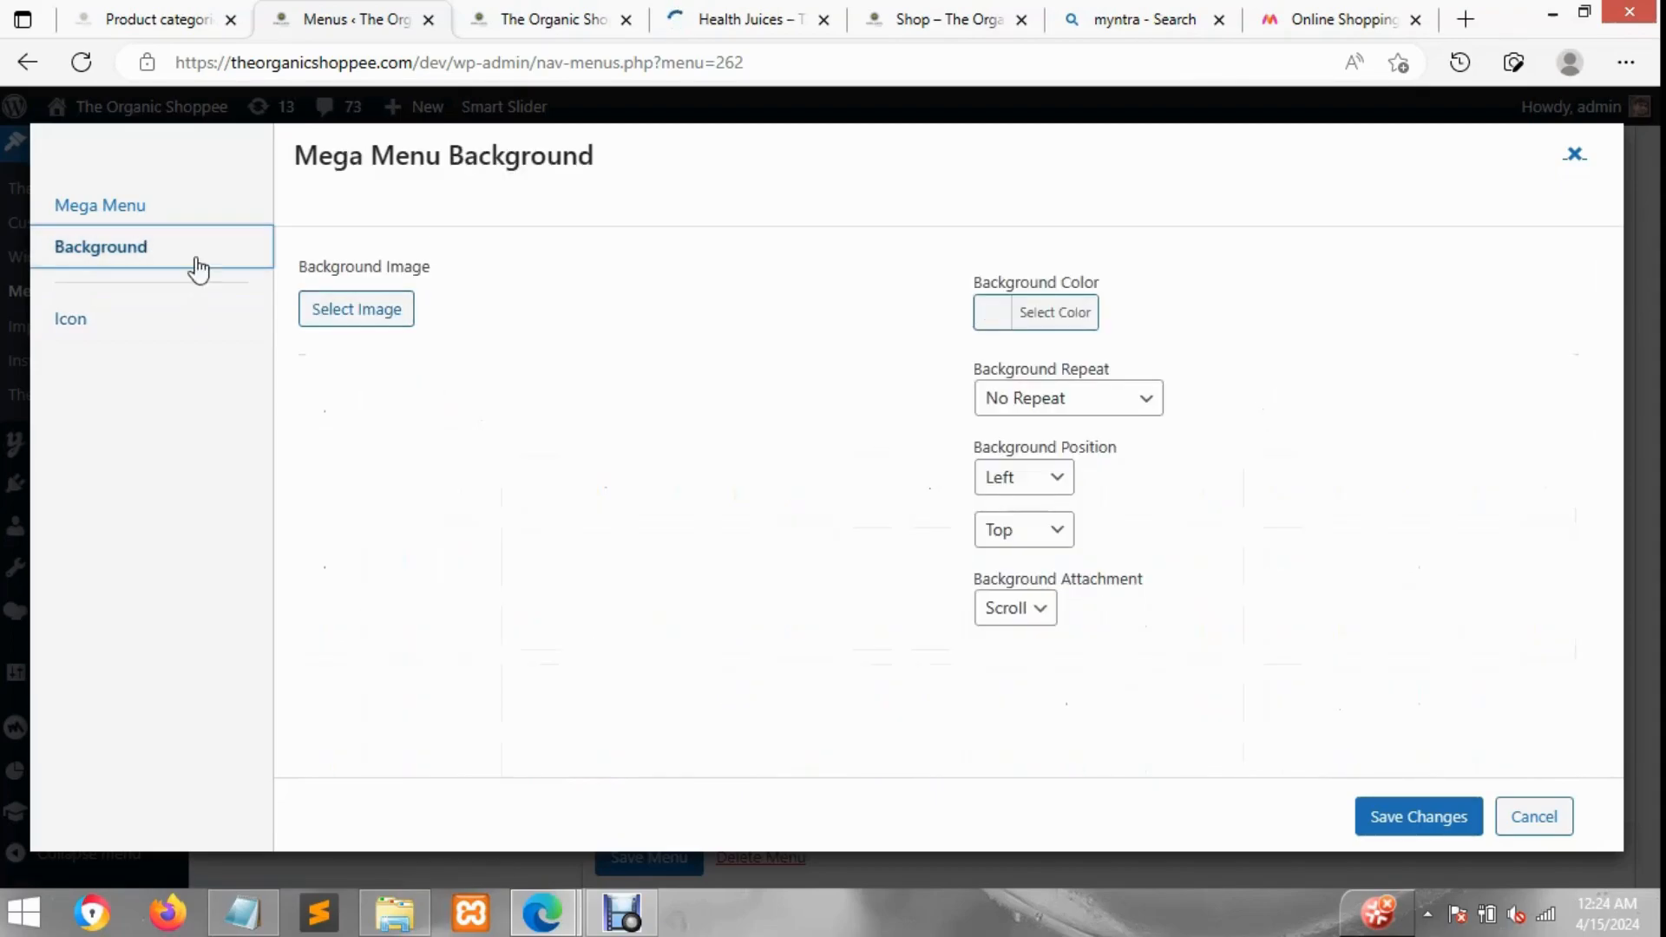
{"action": "left_click", "coordinate": [130, 220]}
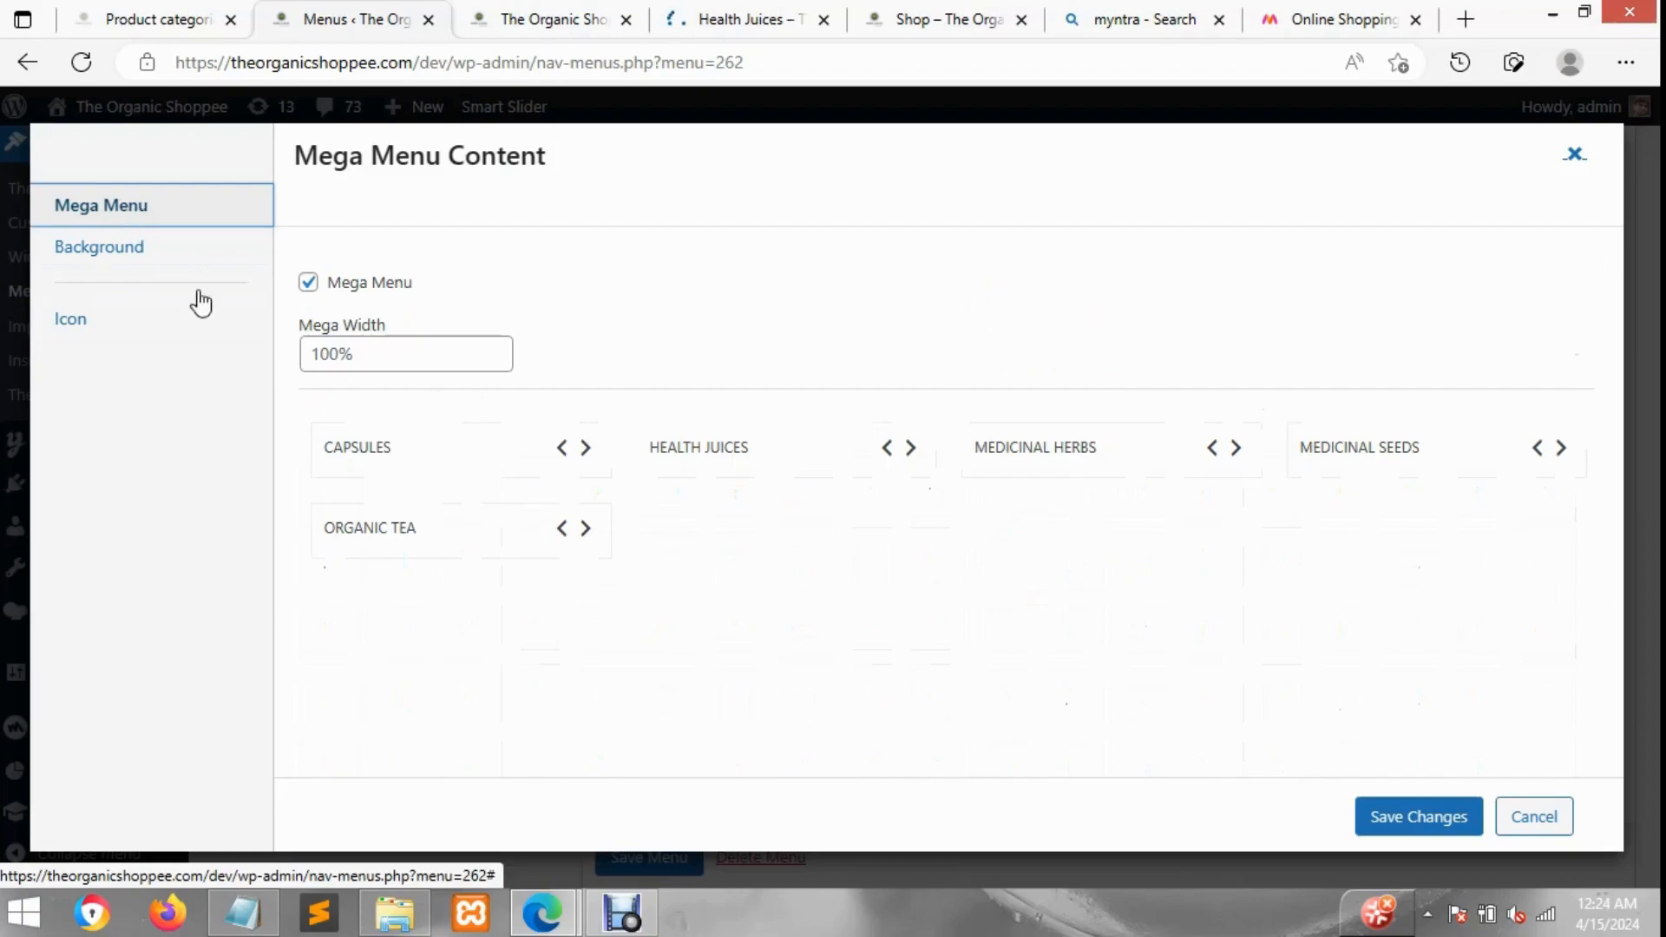
{"action": "left_click", "coordinate": [335, 356]}
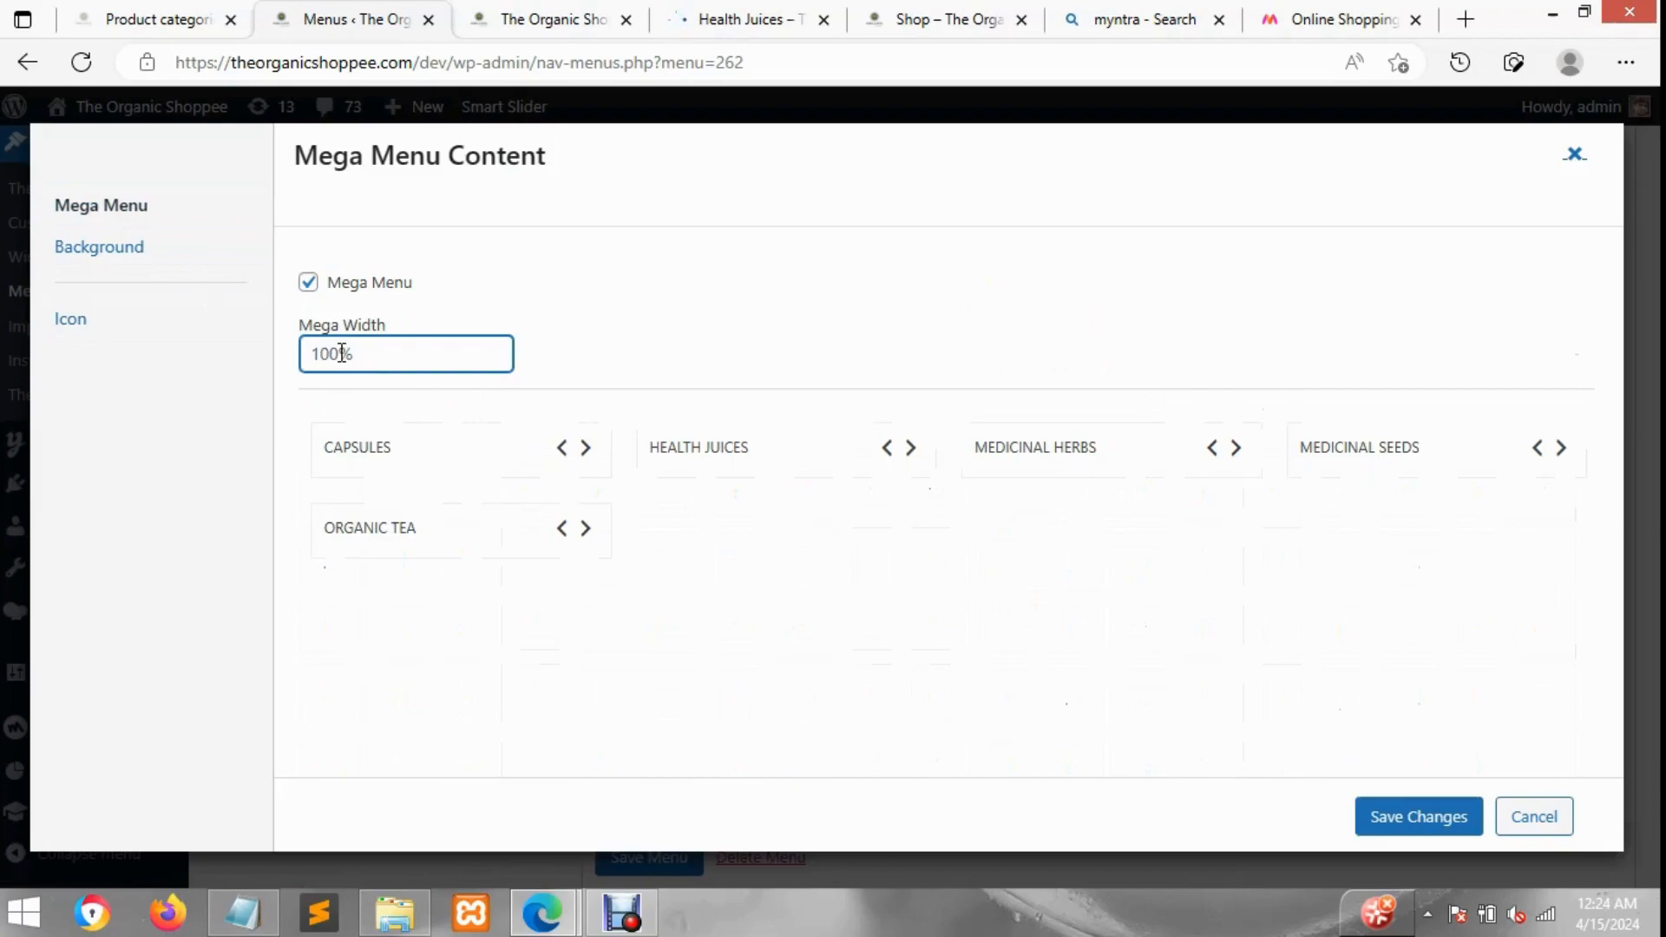
{"action": "type", "text": "50"}
{"action": "left_click", "coordinate": [1423, 831]}
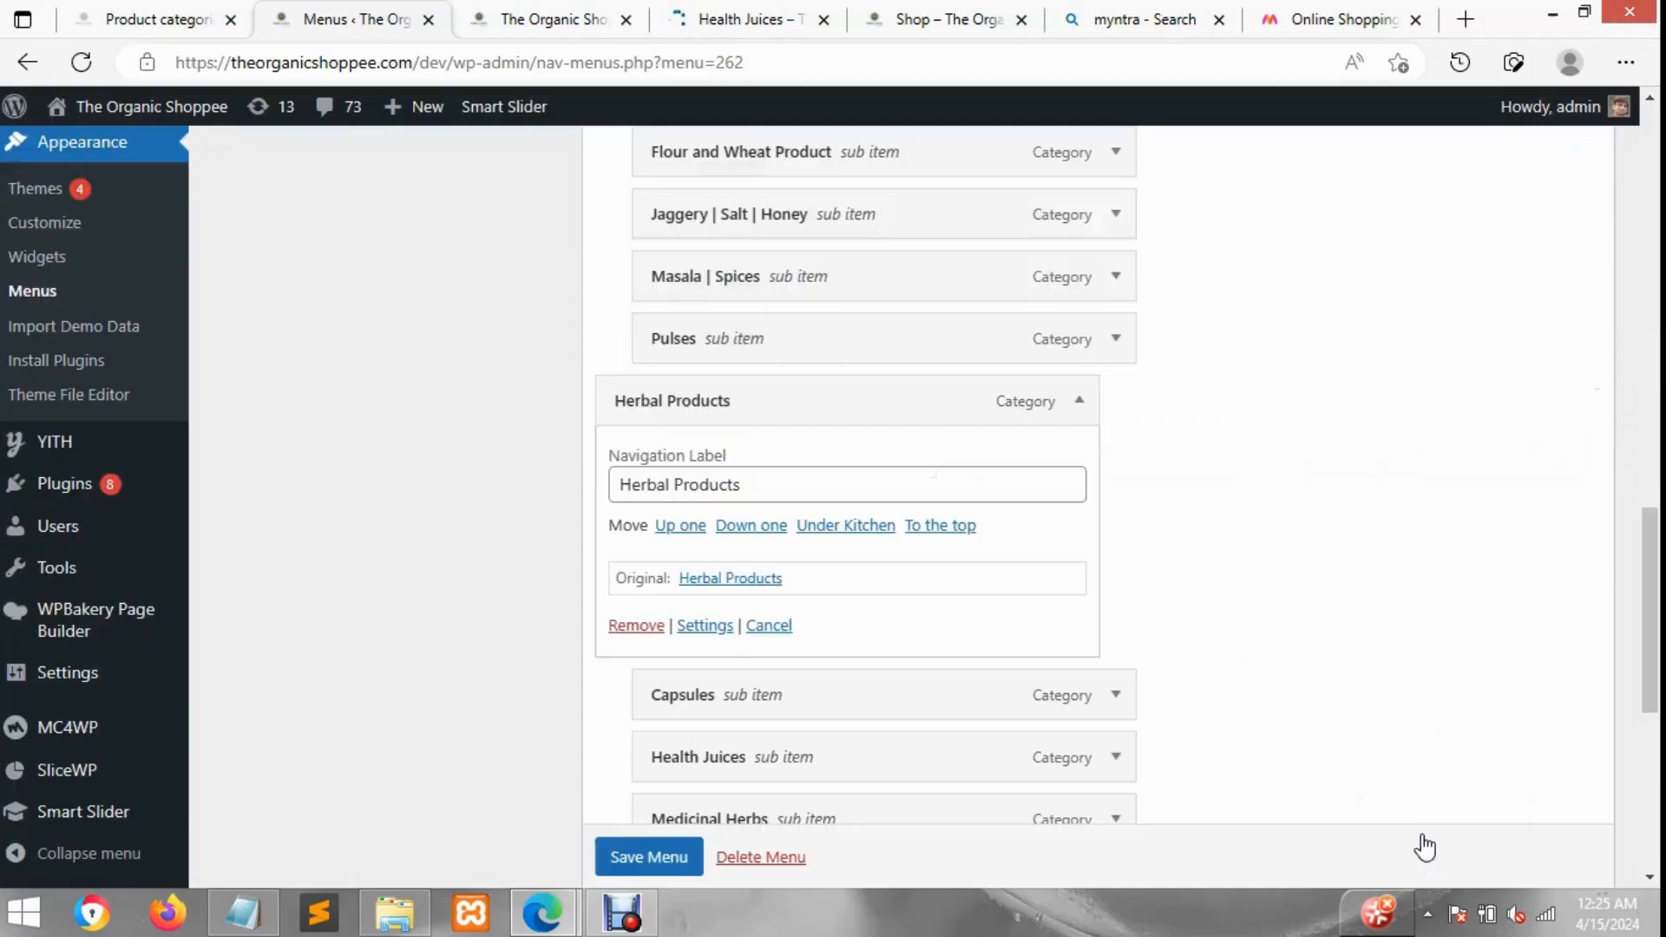
{"action": "scroll", "coordinate": [654, 692], "scroll_direction": "down", "scroll_amount": 1}
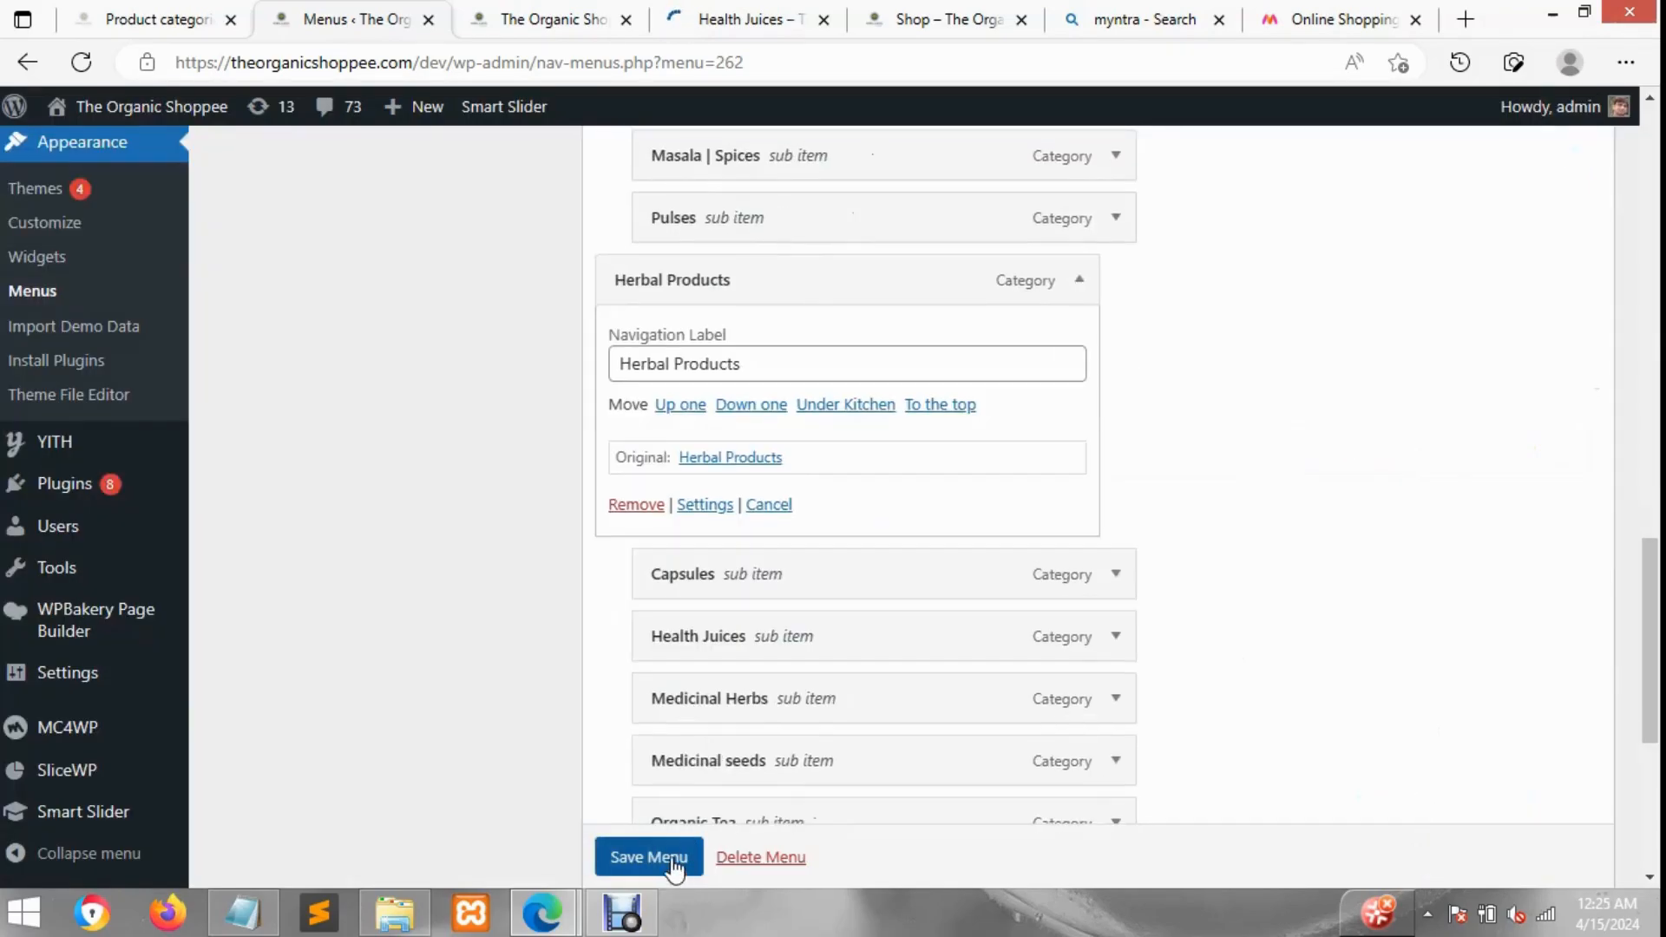
{"action": "left_click", "coordinate": [673, 858]}
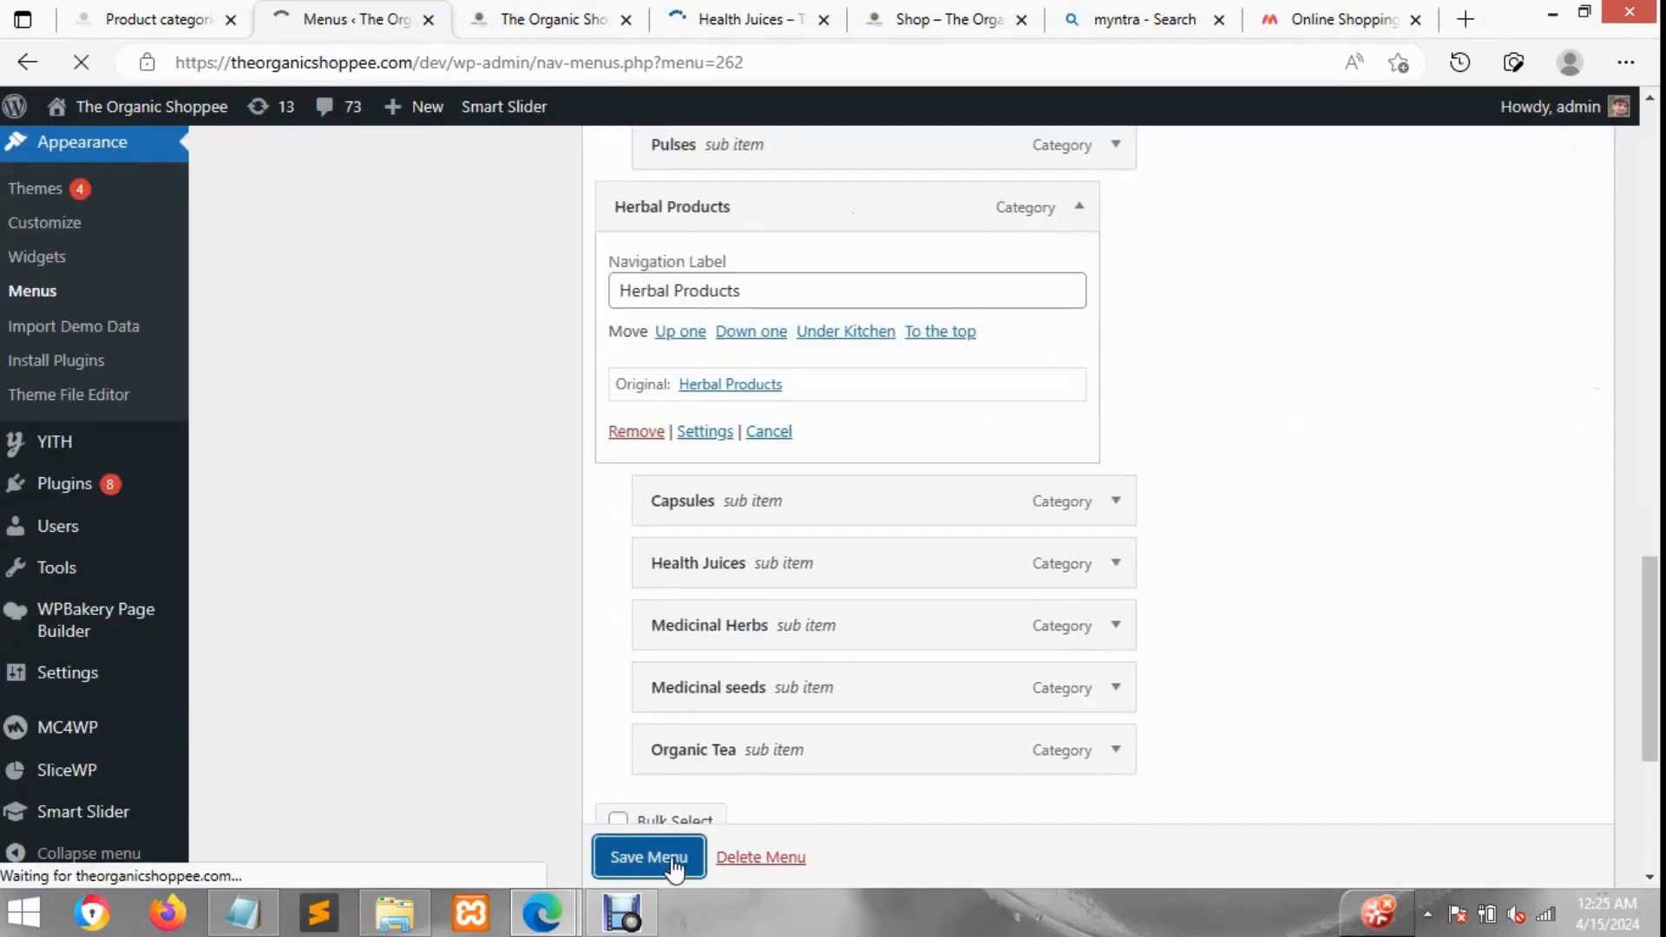
Step: Close the Health Juices tab, reload the storefront and inspect the Kitchen and Herbal Products dropdowns
{"action": "left_click", "coordinate": [748, 12]}
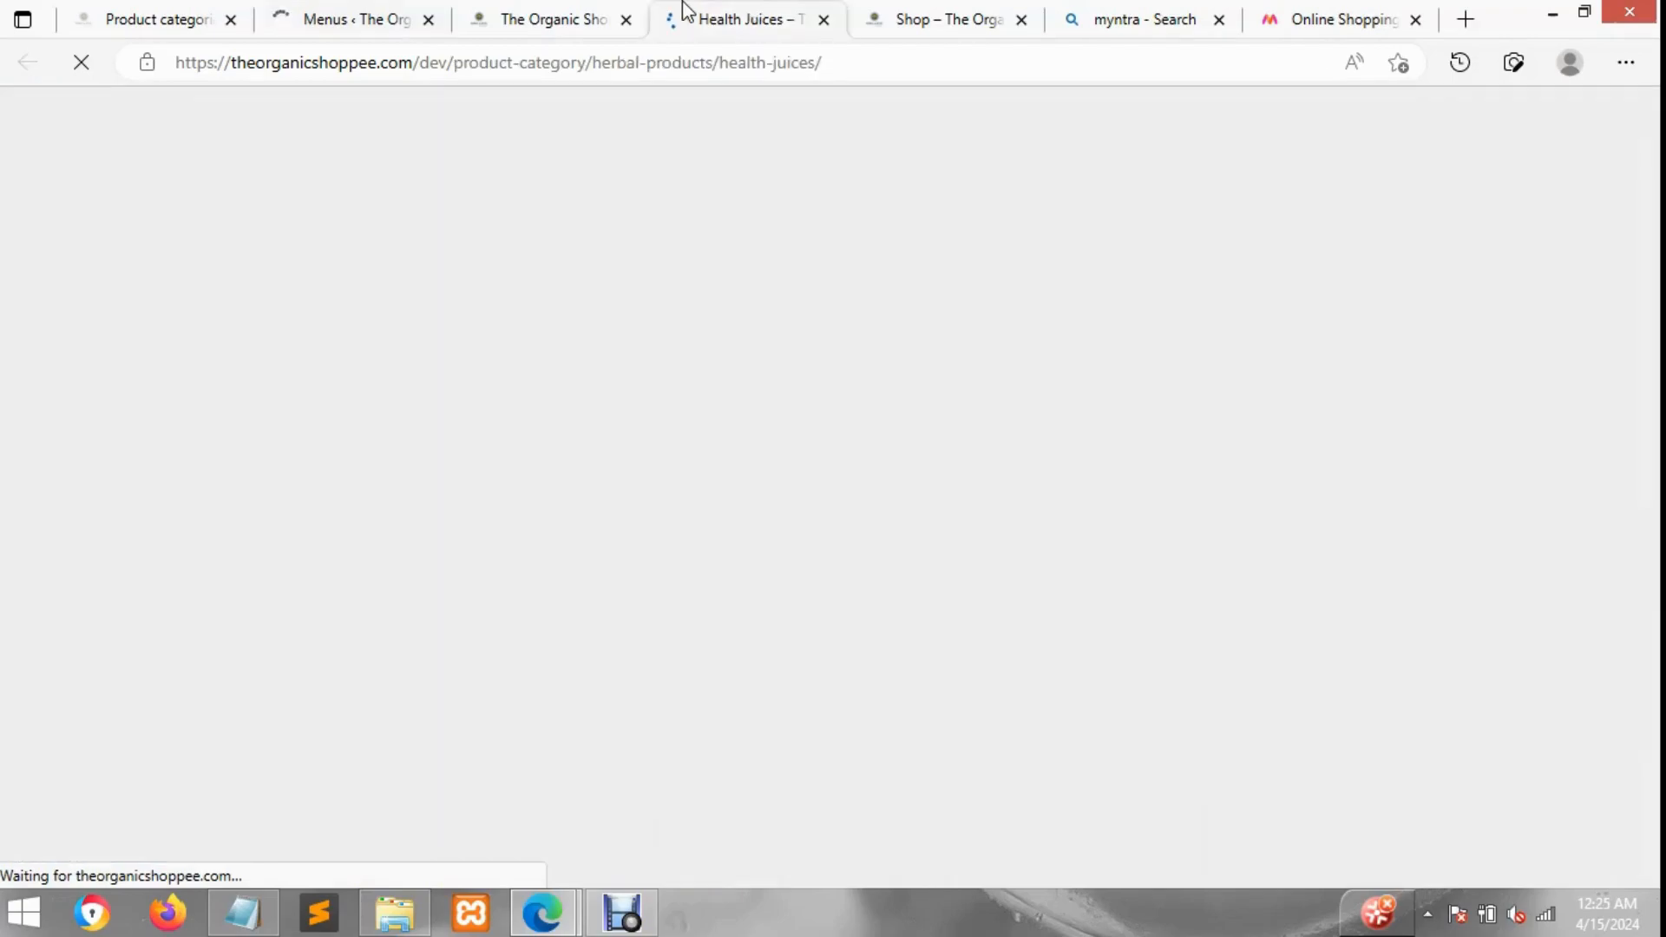
{"action": "left_click", "coordinate": [823, 19]}
{"action": "left_click", "coordinate": [508, 13]}
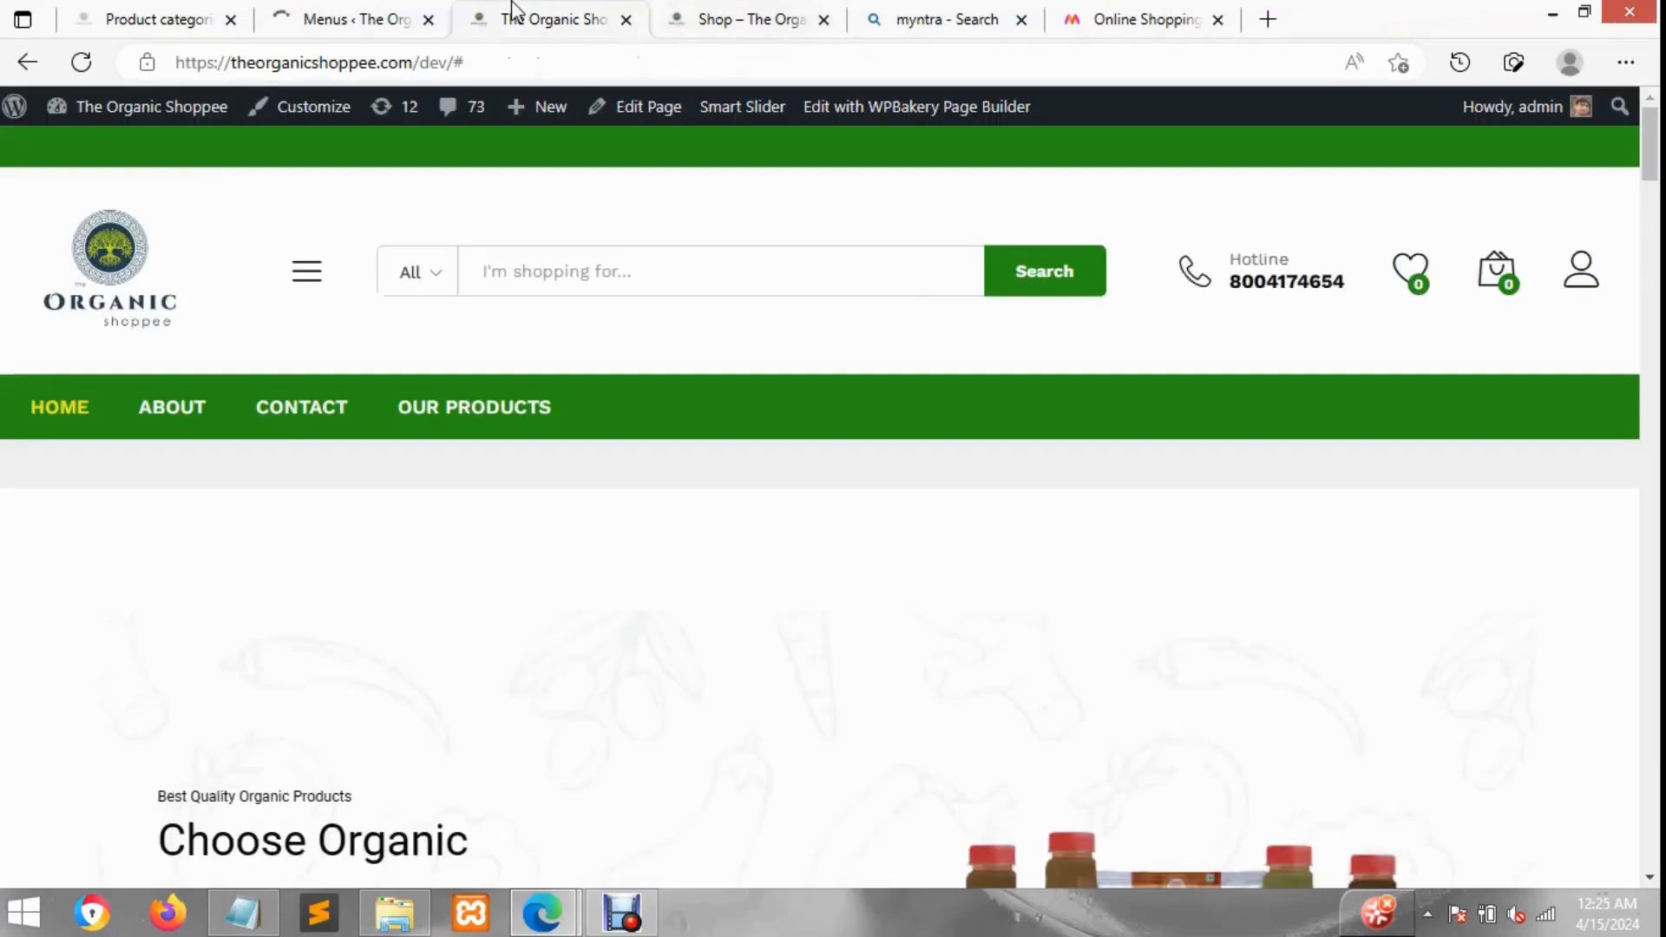
{"action": "left_click", "coordinate": [83, 61]}
{"action": "left_click", "coordinate": [392, 14]}
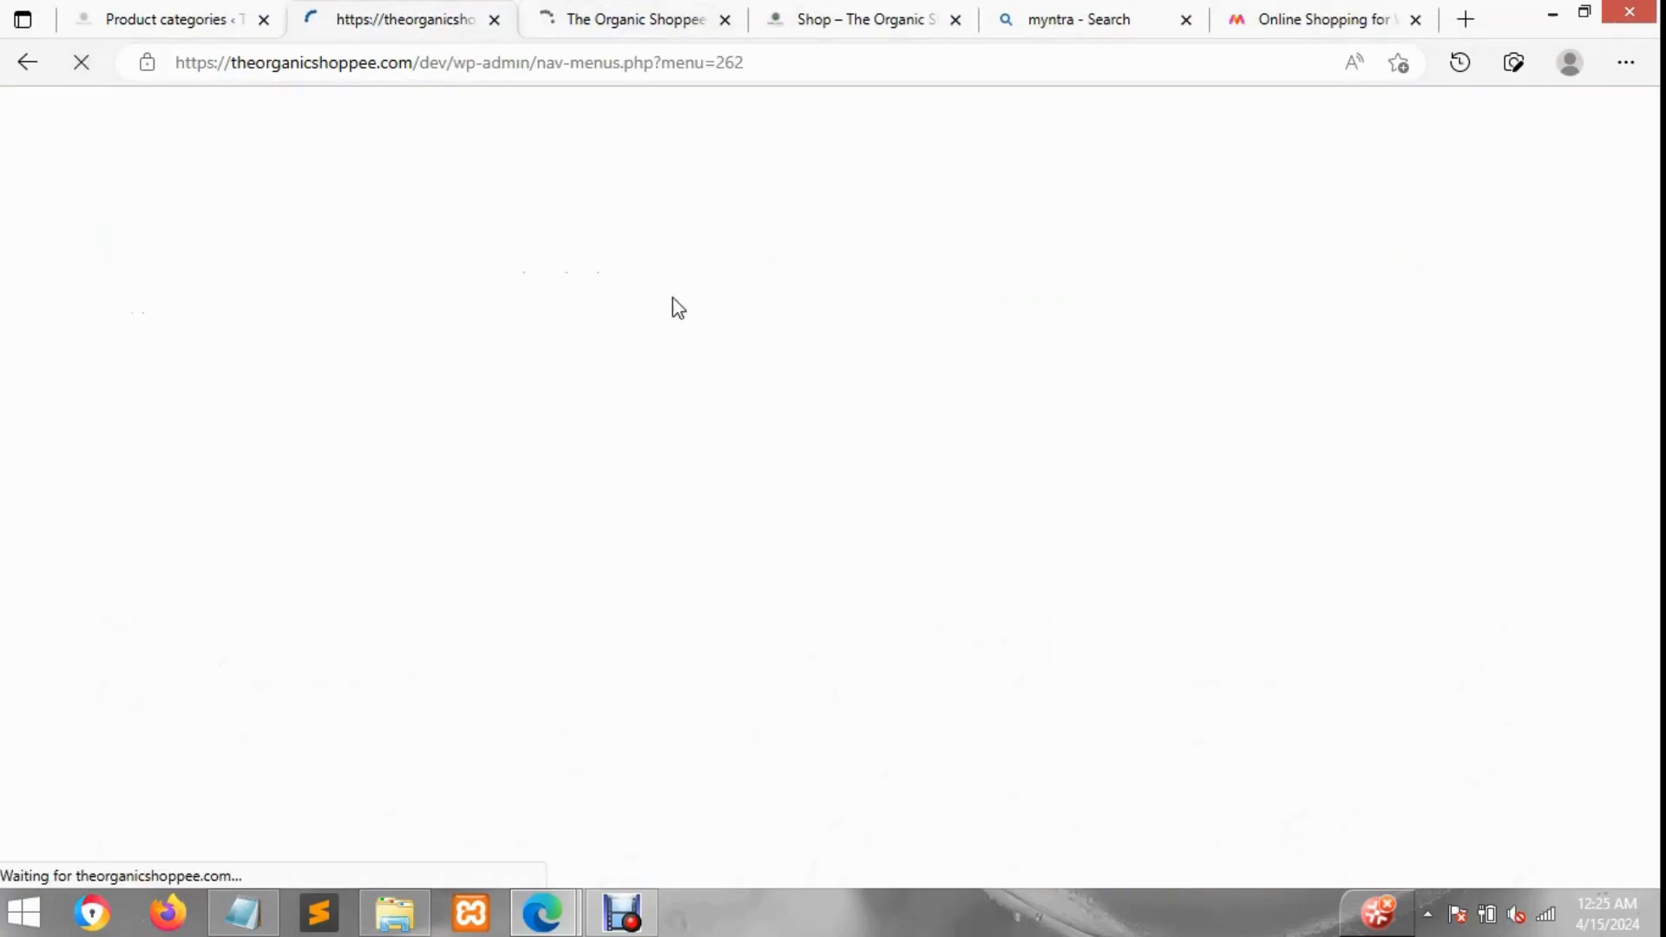
{"action": "left_click", "coordinate": [597, 11]}
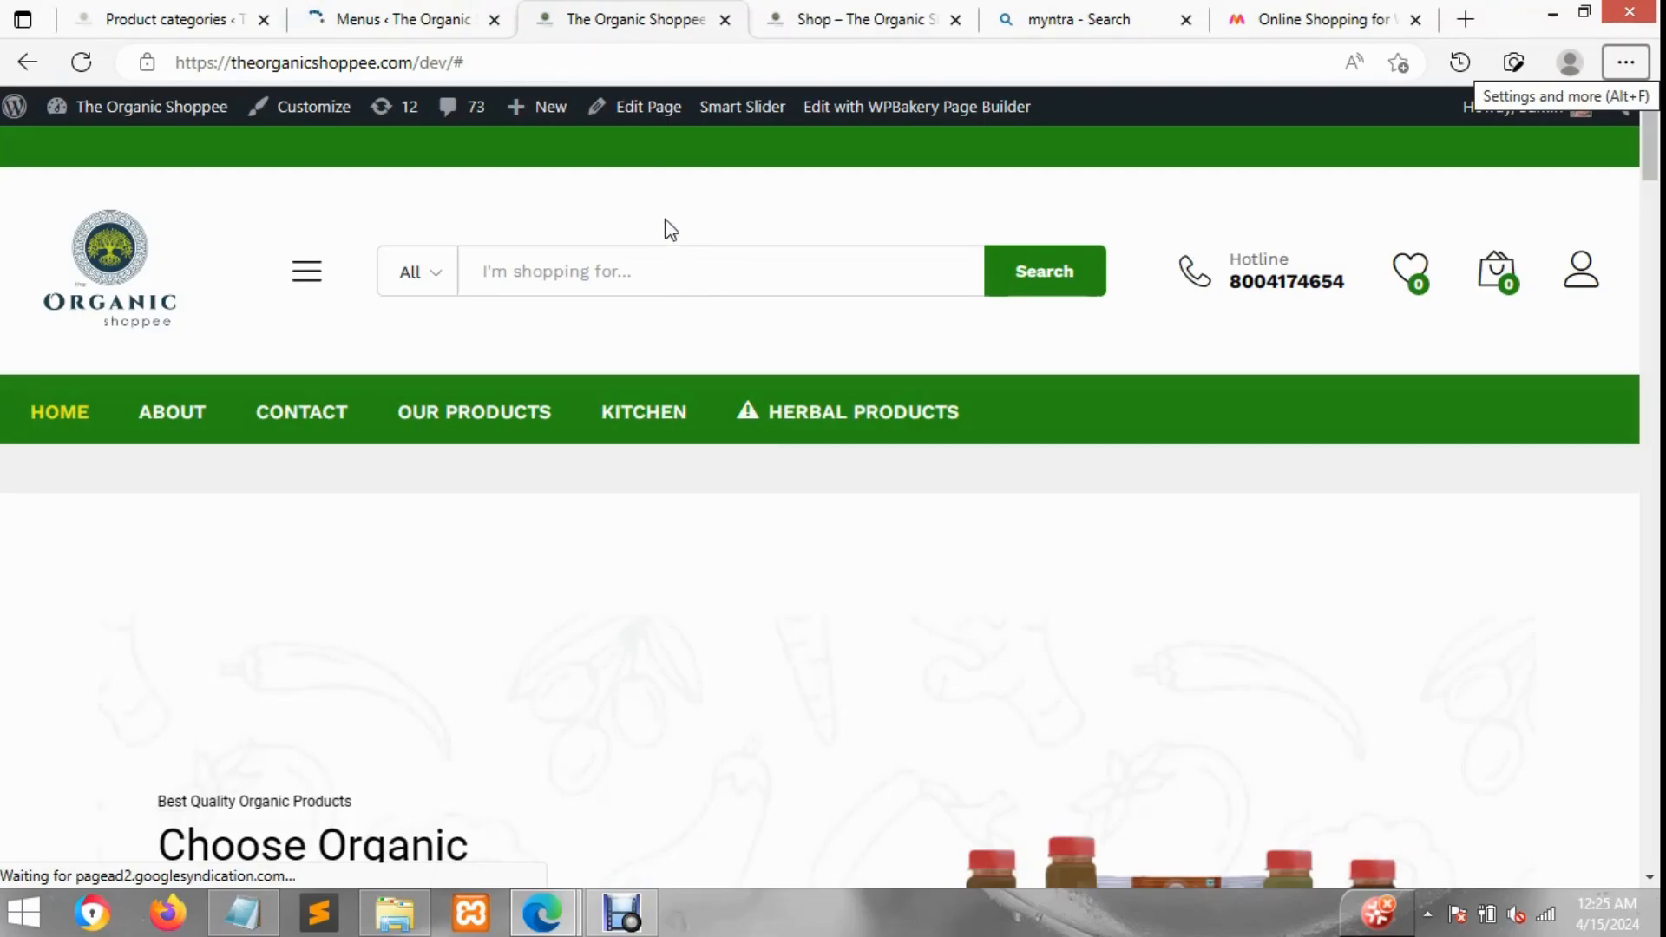
{"action": "scroll", "coordinate": [671, 230], "scroll_direction": "down", "scroll_amount": 1}
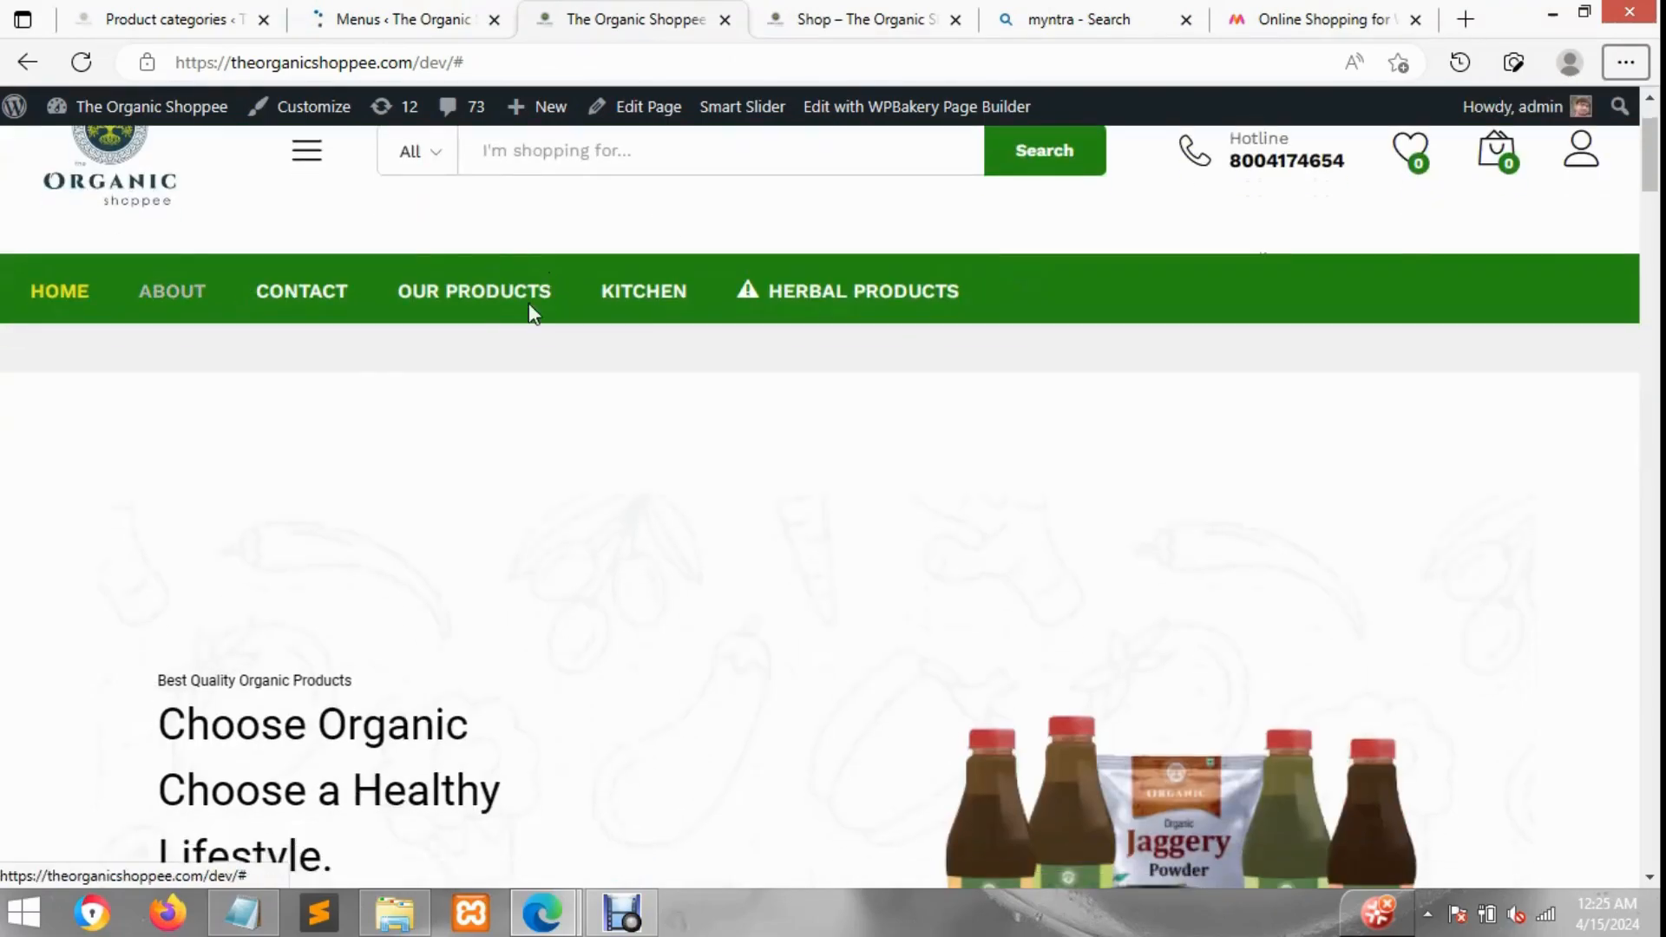
{"action": "mouse_move", "coordinate": [520, 299]}
{"action": "mouse_move", "coordinate": [675, 291]}
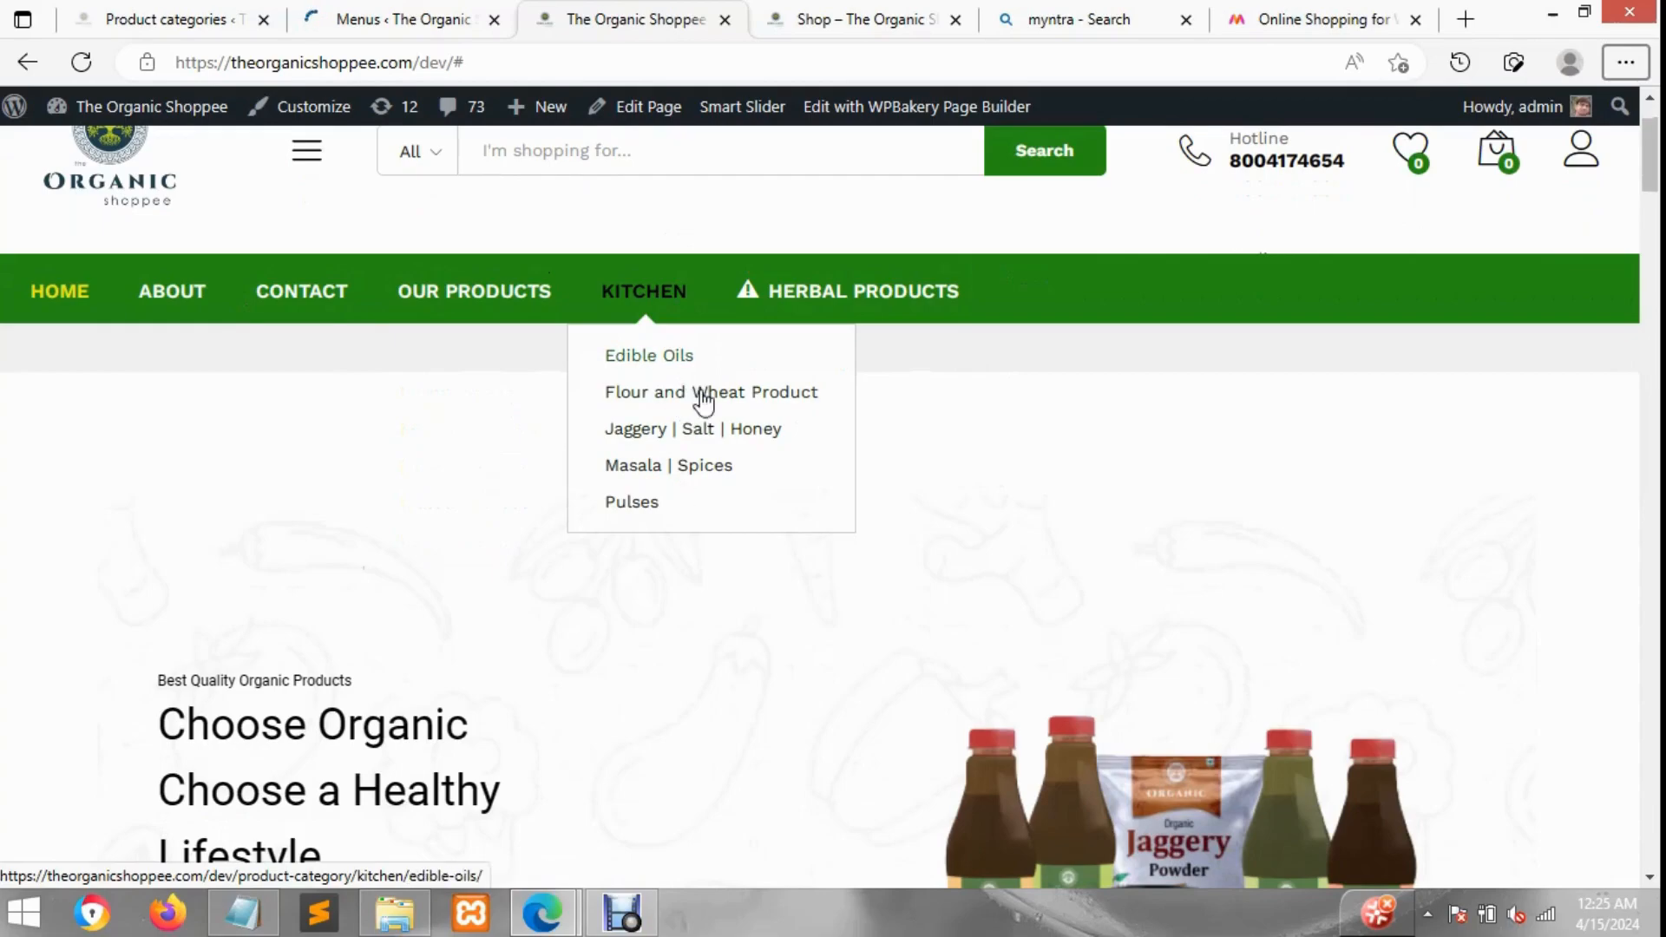
{"action": "mouse_move", "coordinate": [783, 306]}
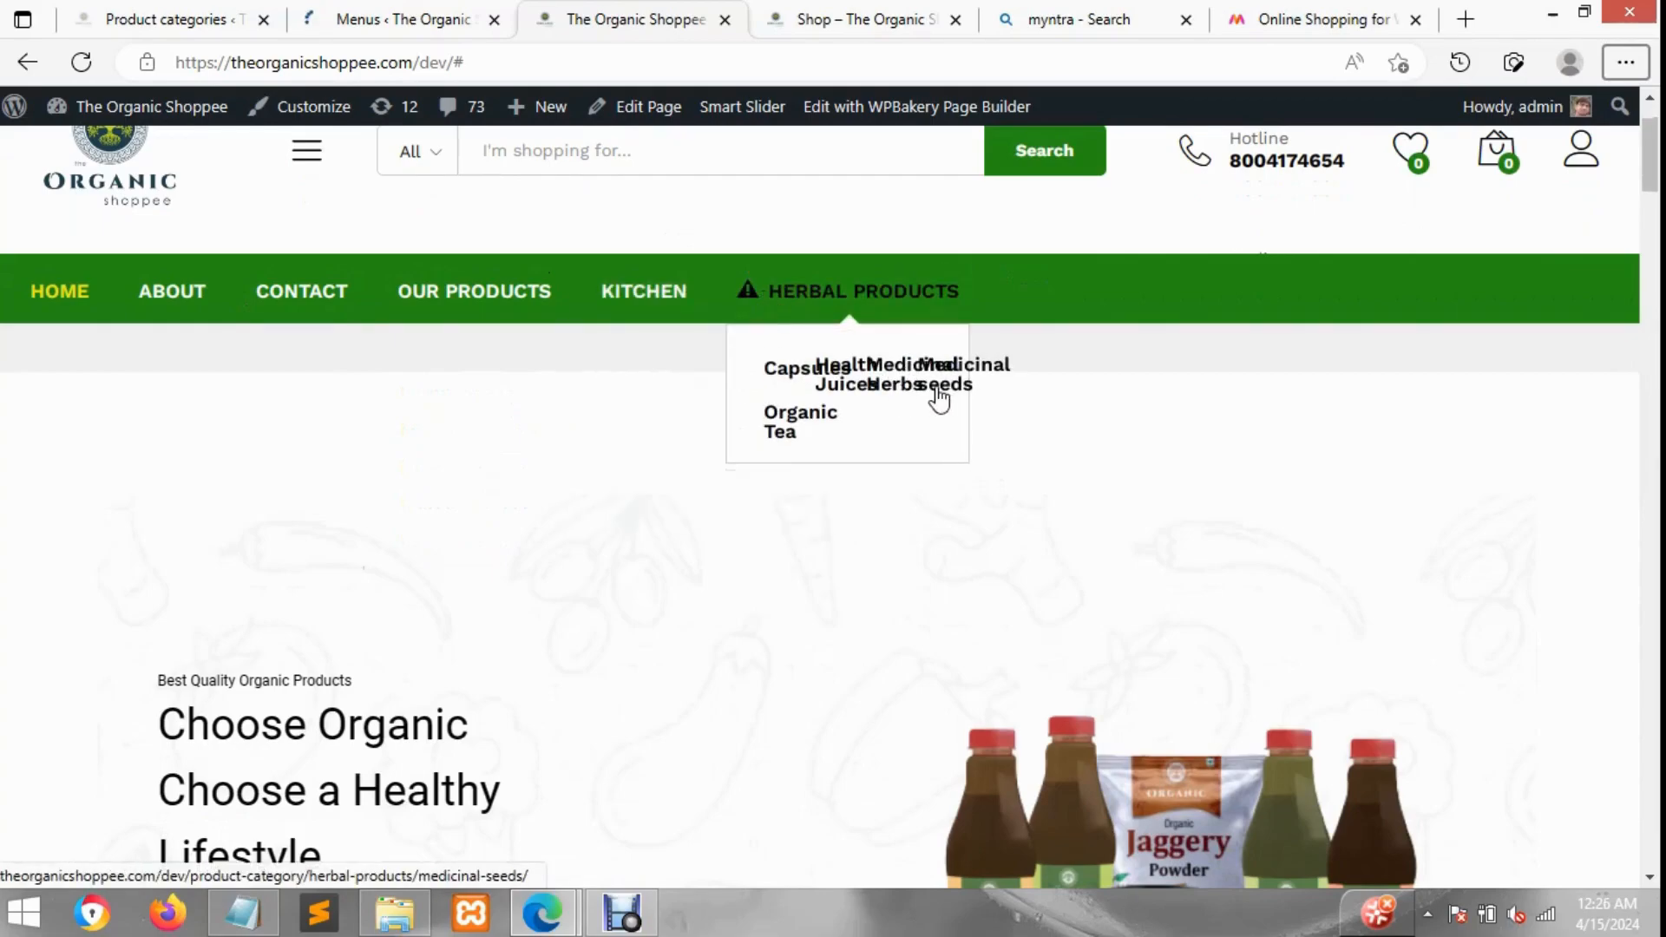
Step: Set the Herbal Products mega menu width to 100%, save the settings and the menu, and return to the storefront
{"action": "left_click", "coordinate": [426, 7]}
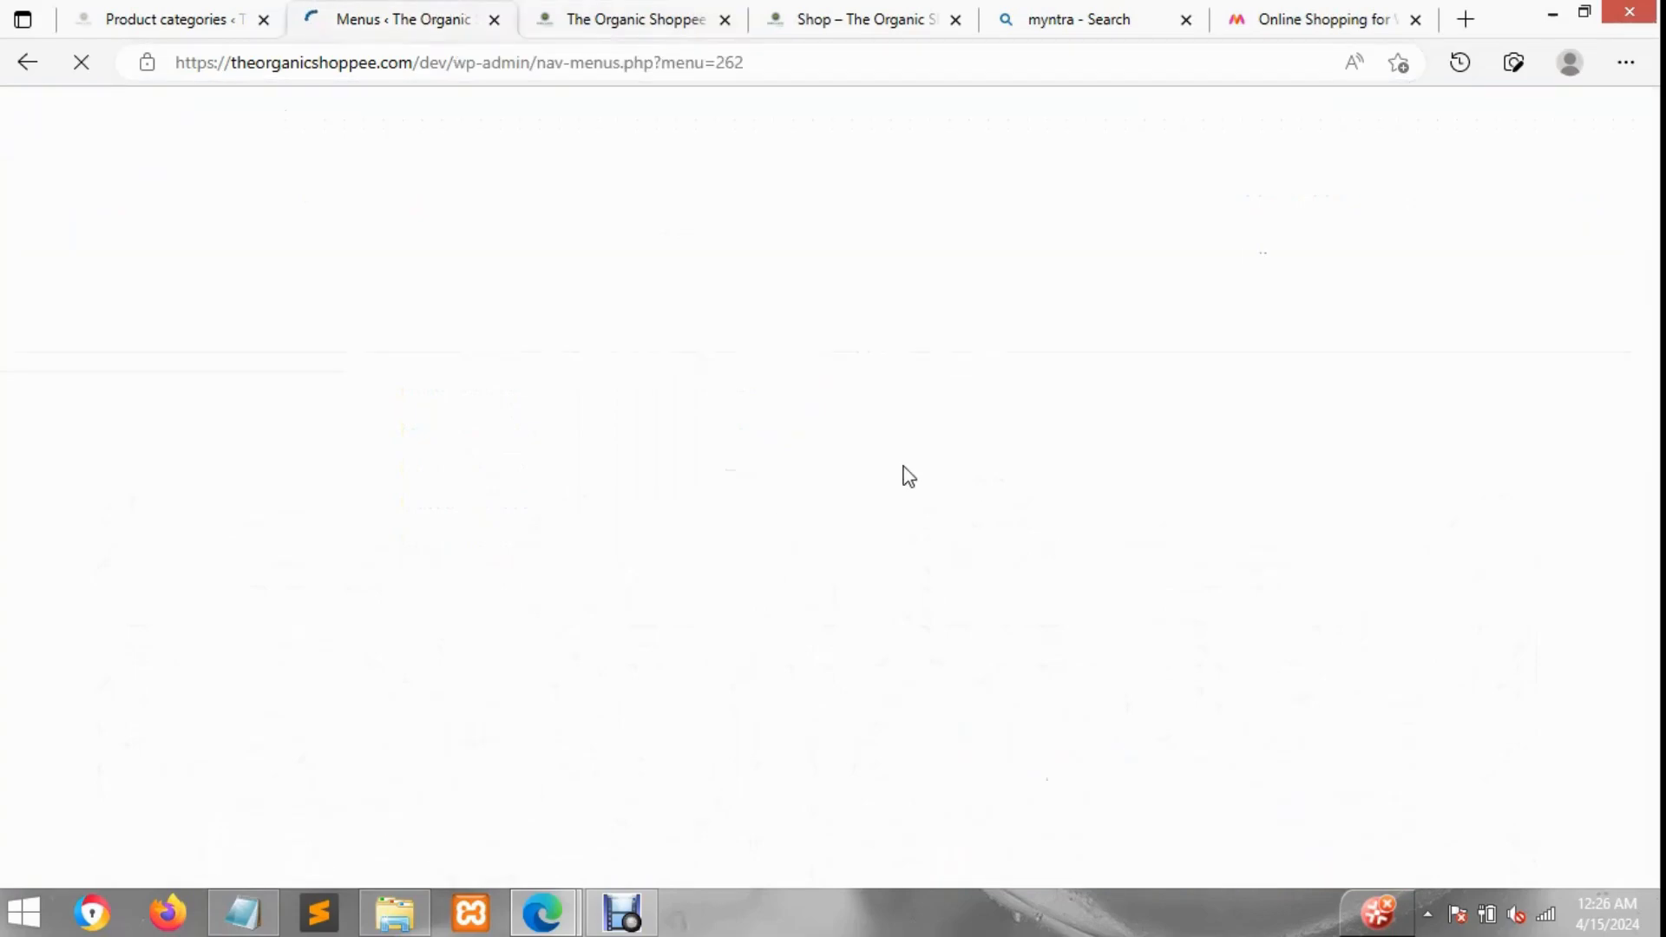
{"action": "left_click", "coordinate": [588, 16]}
{"action": "mouse_move", "coordinate": [778, 302]}
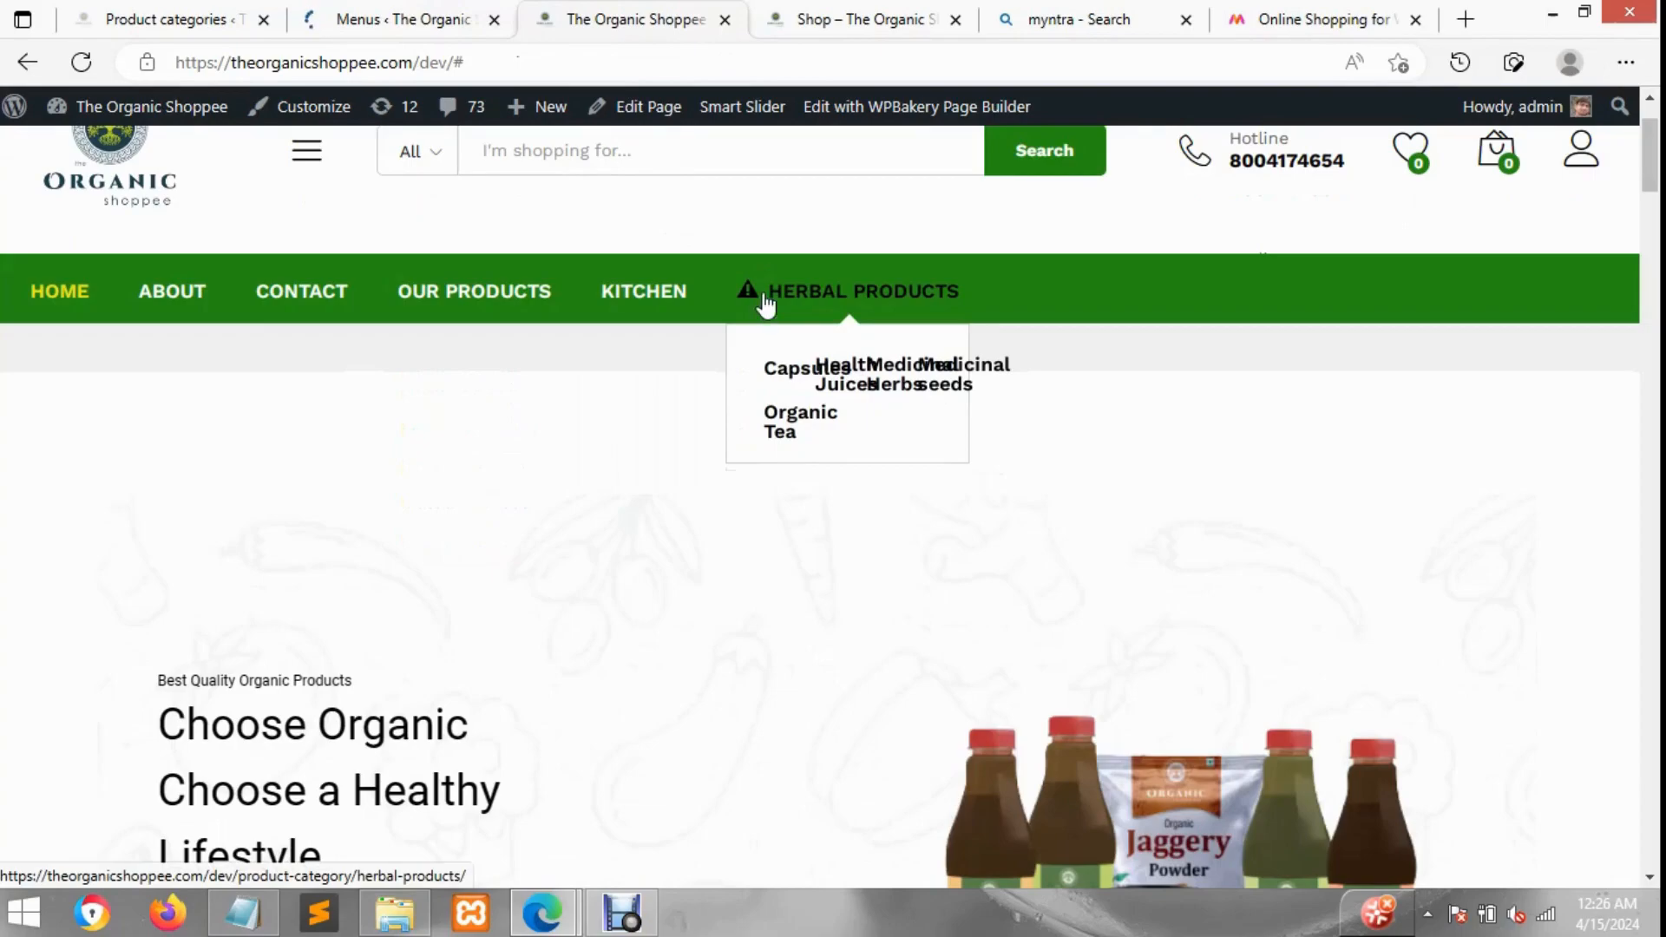
{"action": "left_click", "coordinate": [392, 12]}
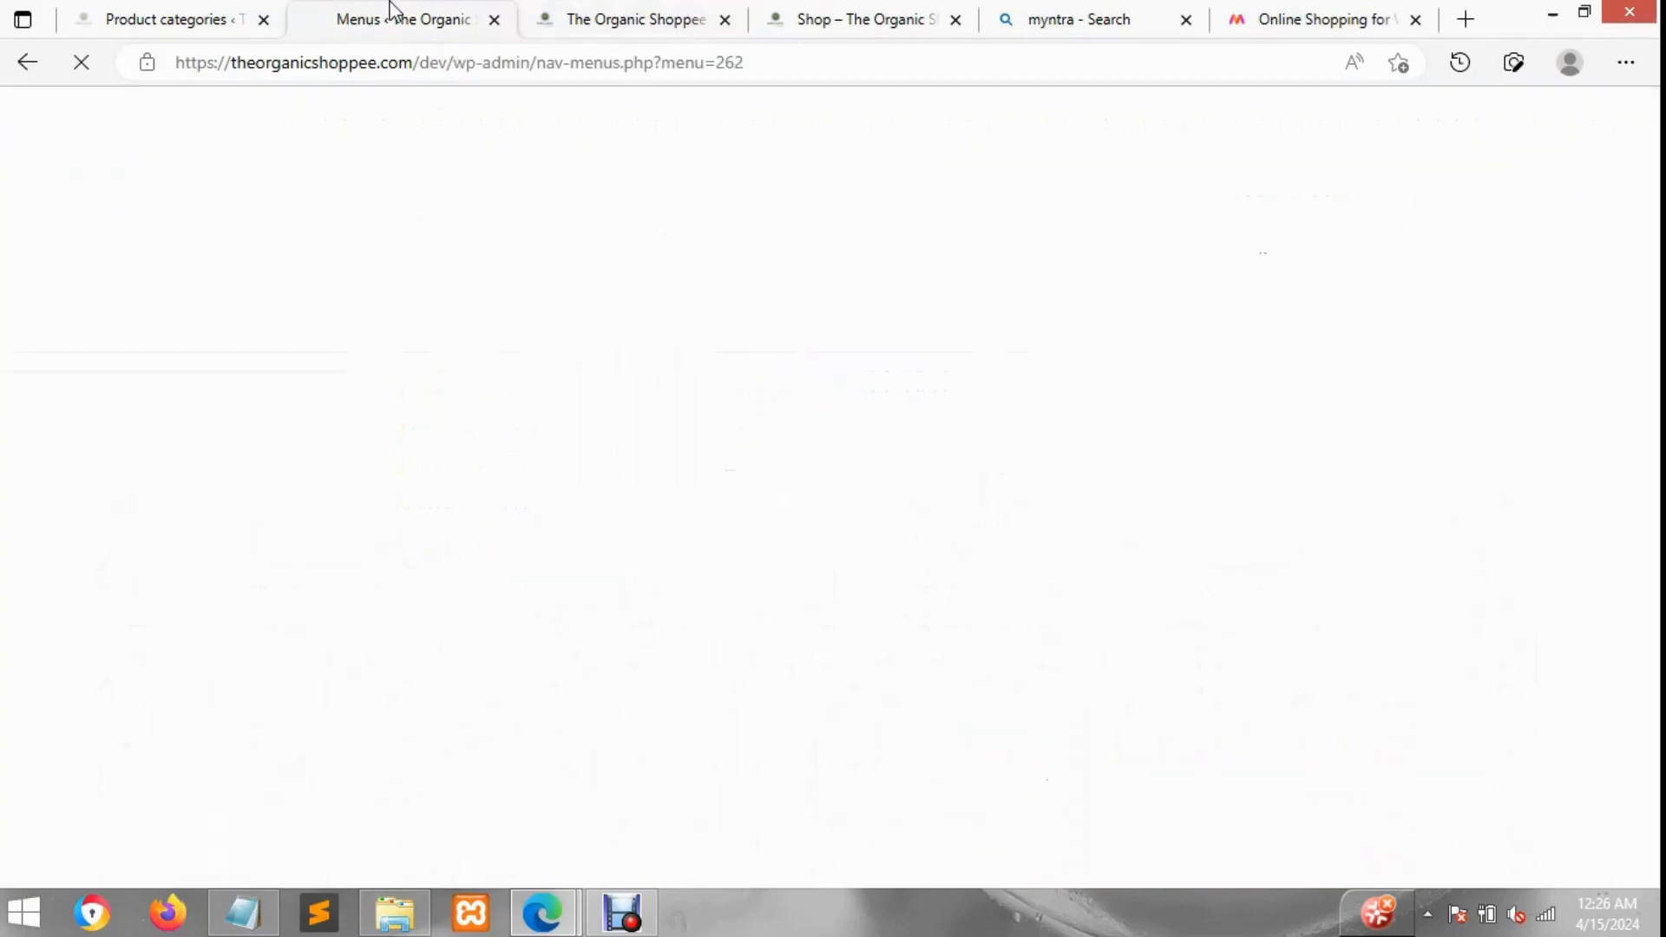
{"action": "double_click", "coordinate": [319, 351]}
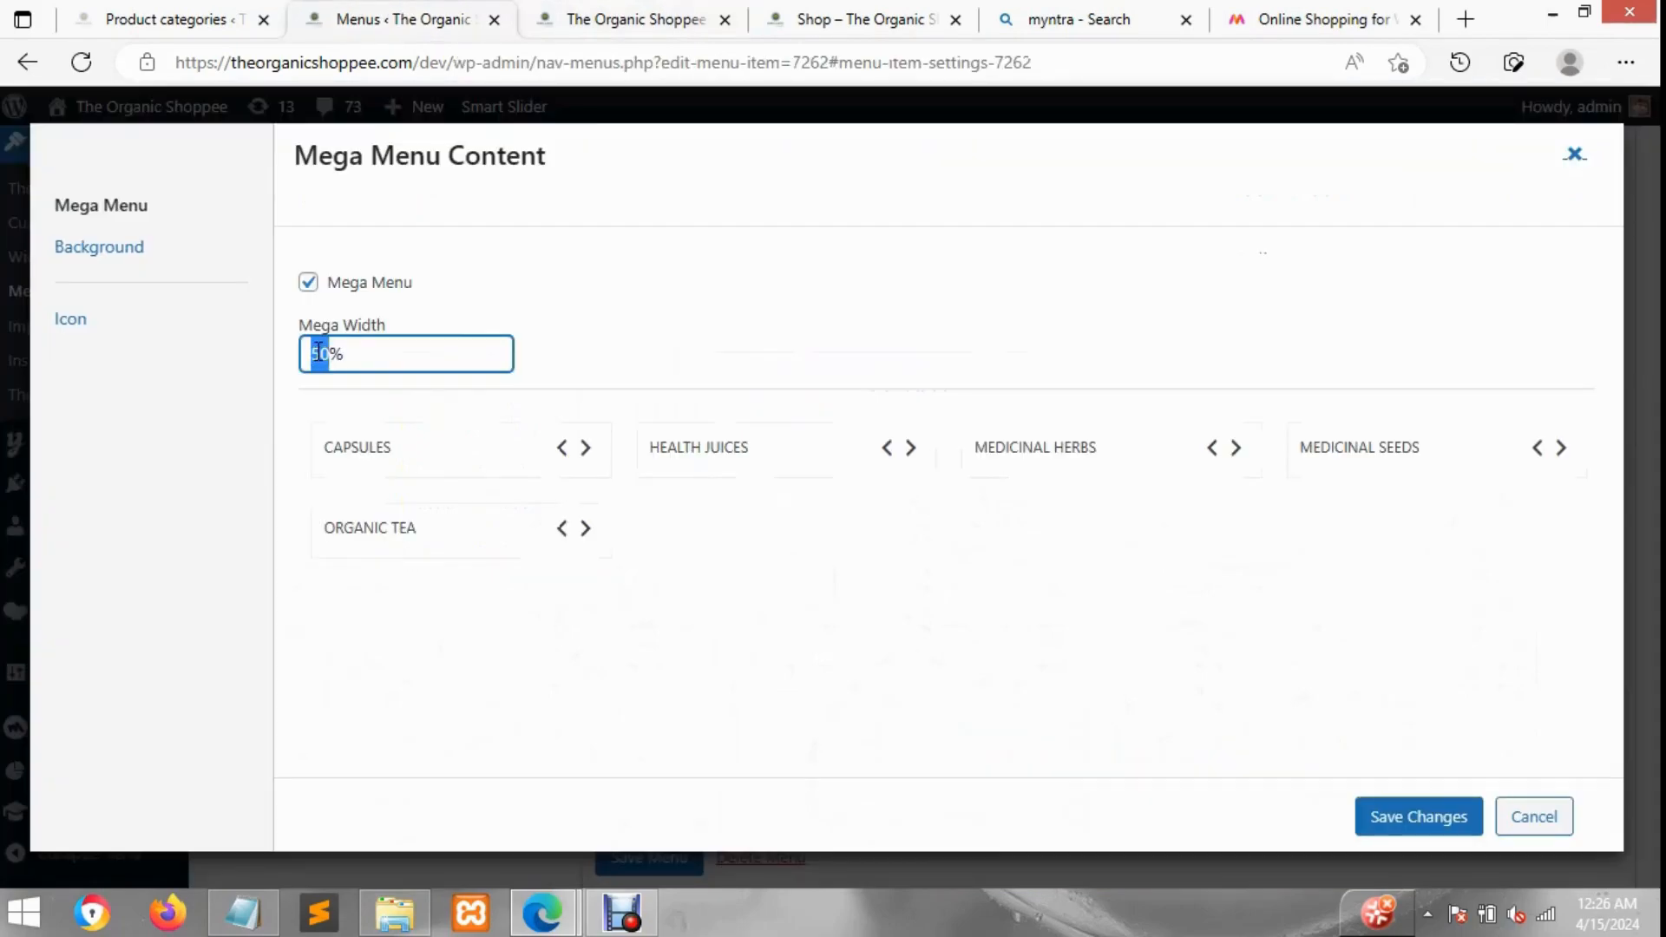
{"action": "type", "text": "100"}
{"action": "left_click", "coordinate": [1446, 831]}
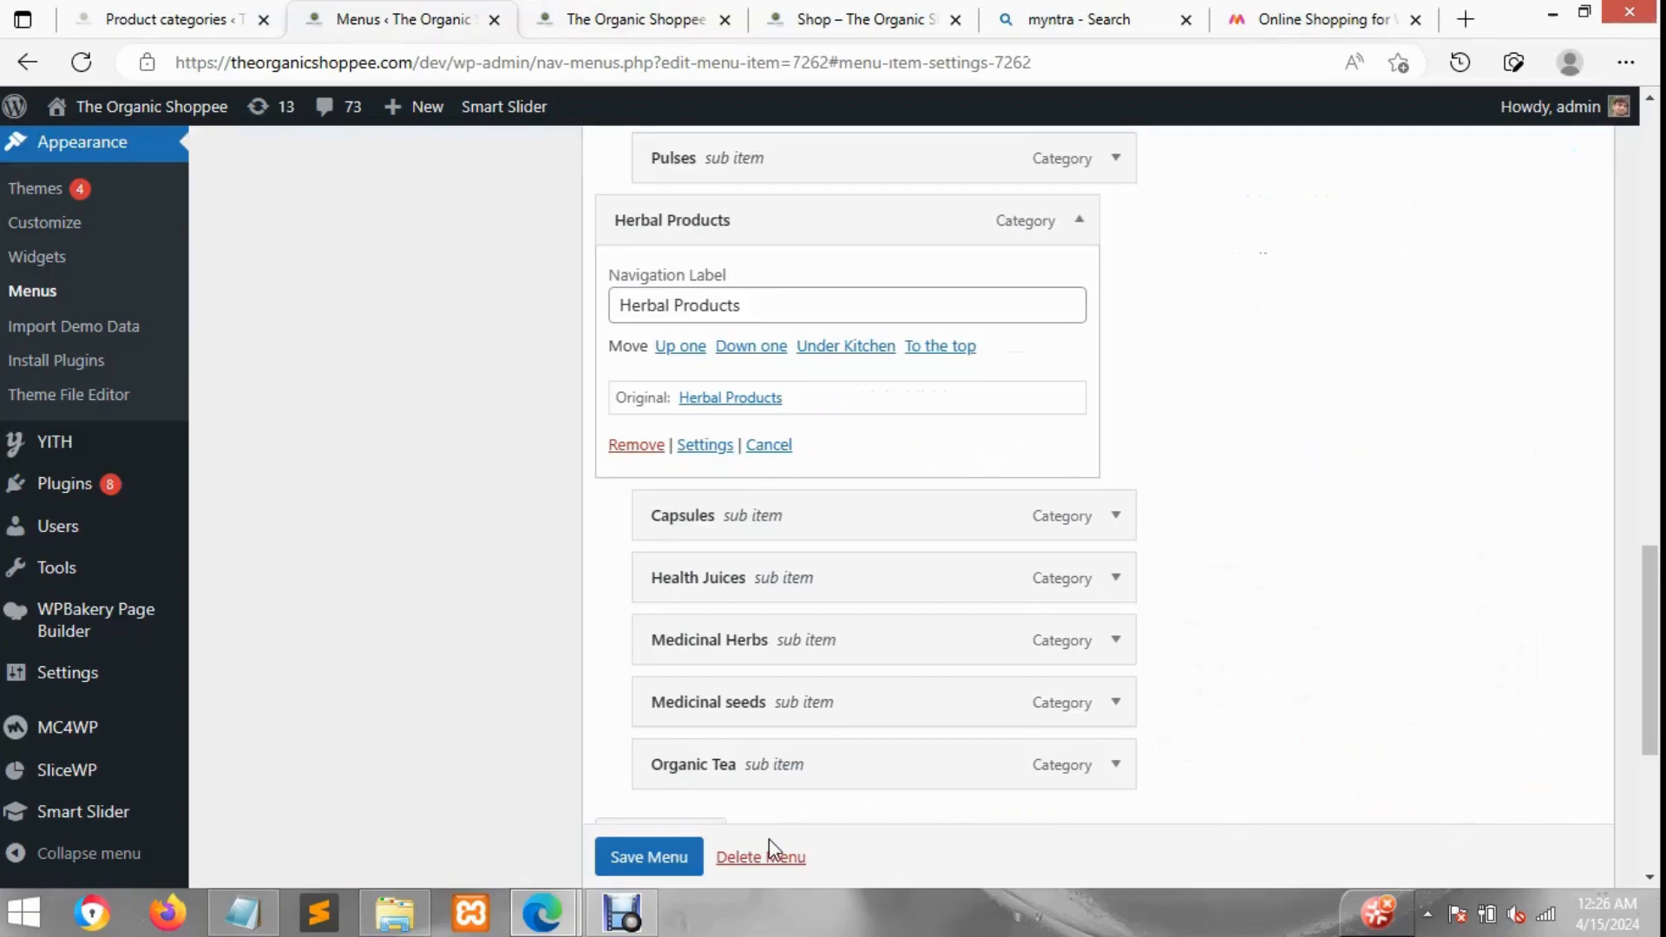
{"action": "left_click", "coordinate": [673, 856]}
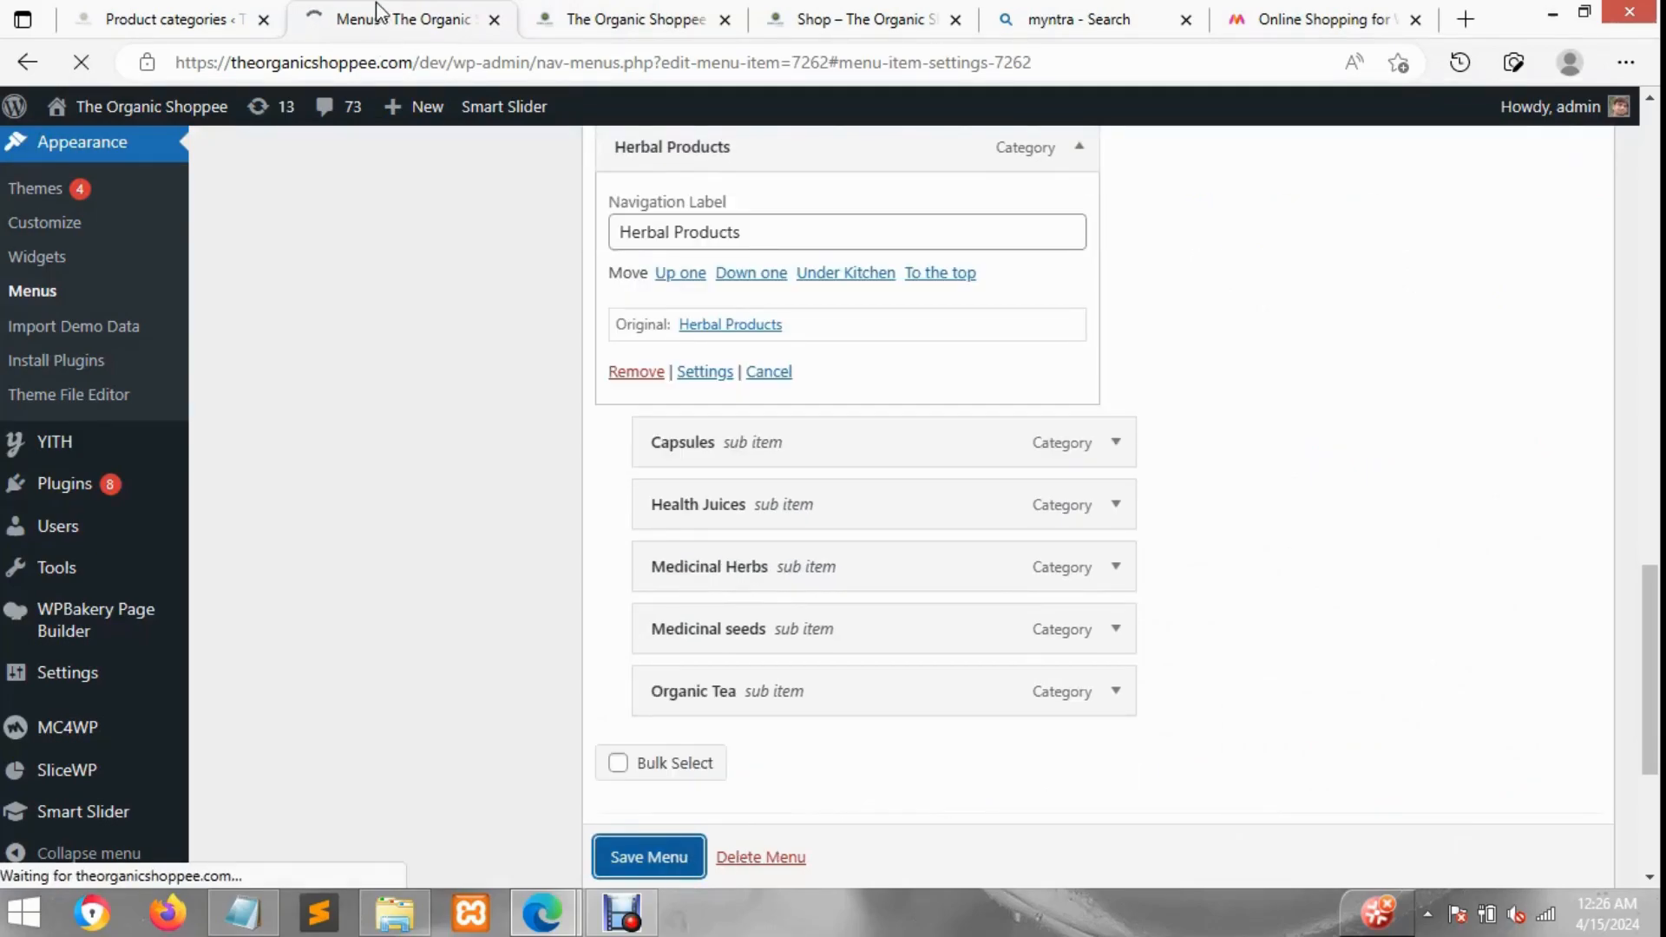
{"action": "left_click", "coordinate": [685, 12]}
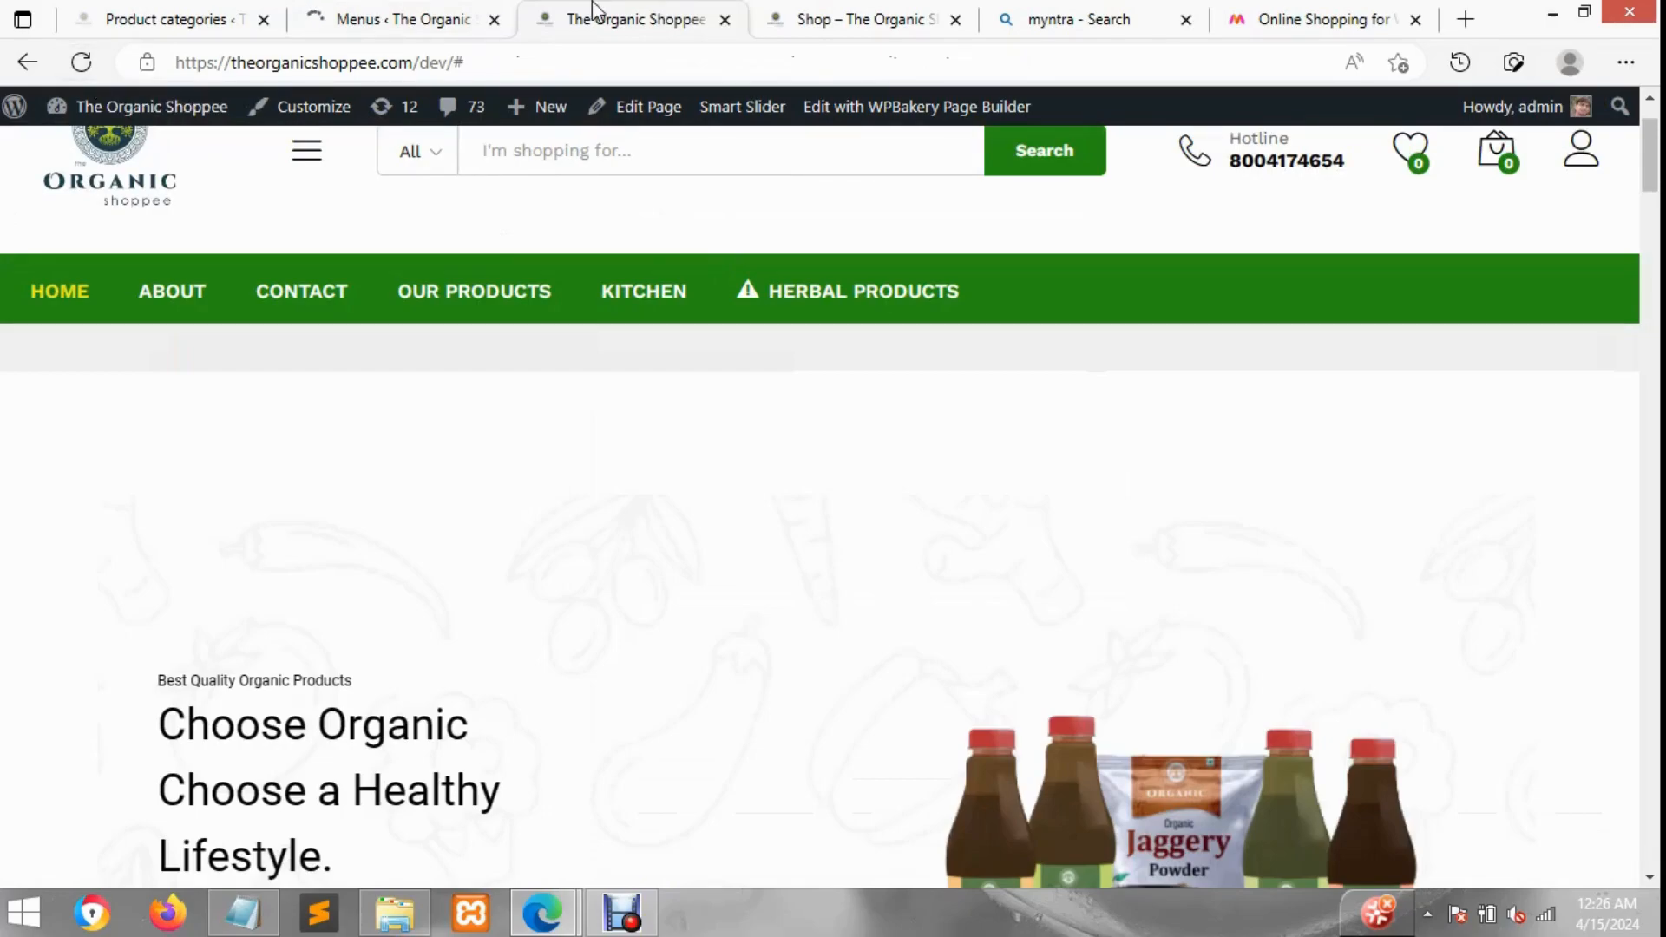
Step: Reload the storefront and inspect the full-width Herbal Products mega menu dropdown
{"action": "left_click", "coordinate": [425, 12]}
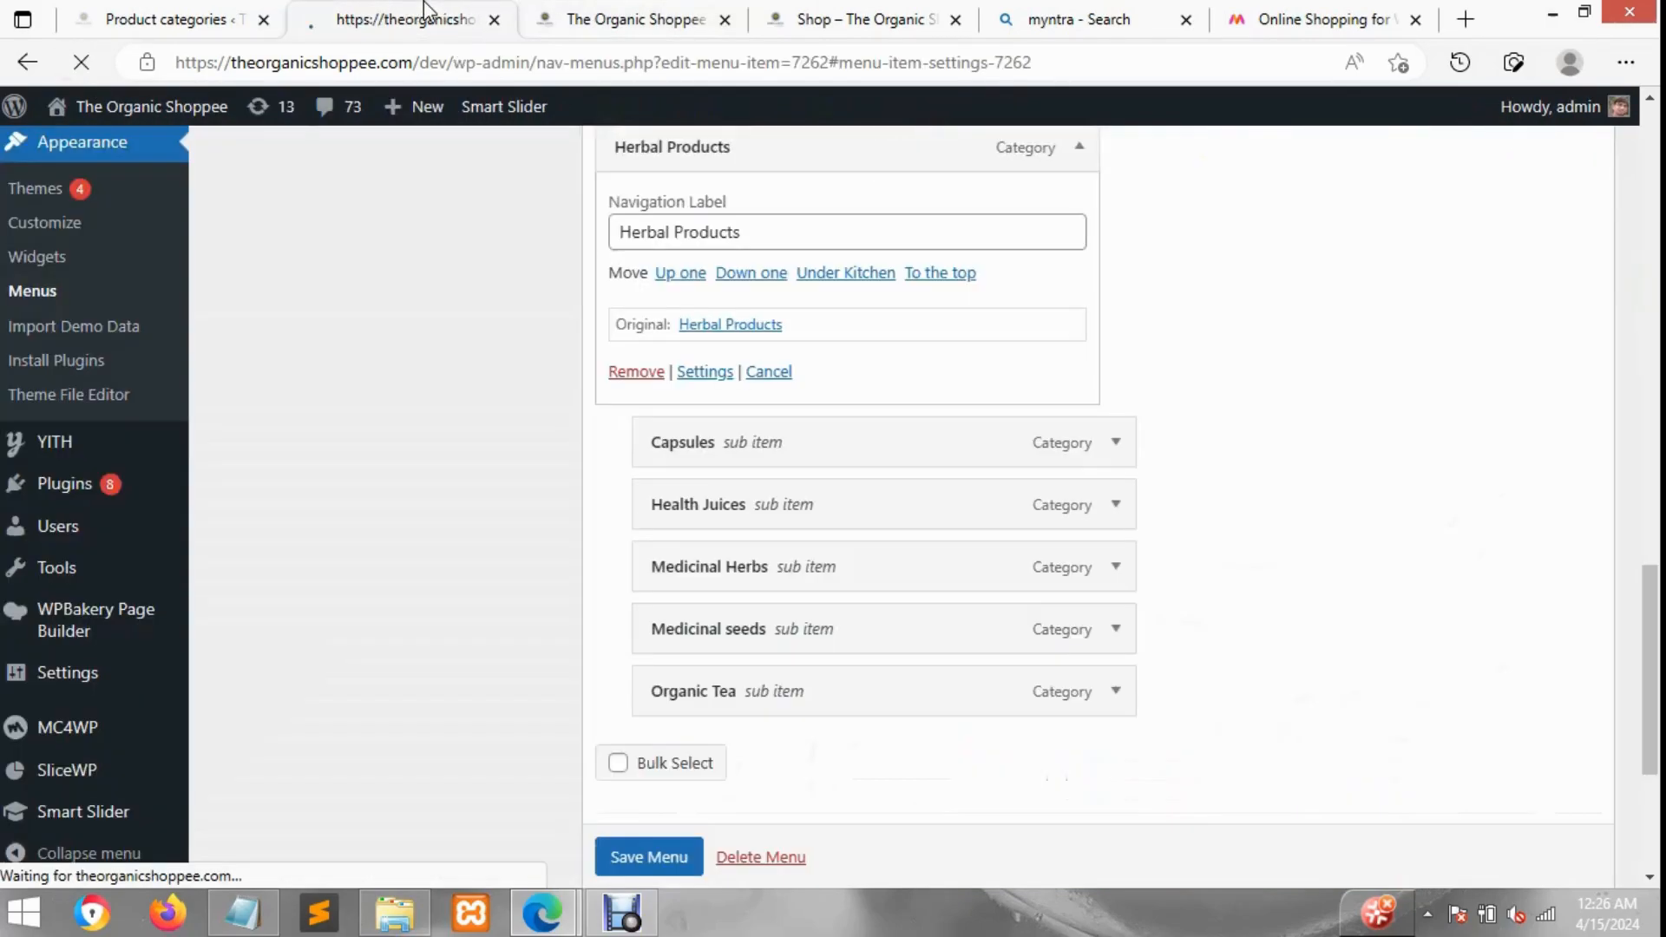
{"action": "left_click", "coordinate": [636, 17]}
{"action": "left_click", "coordinate": [106, 65]}
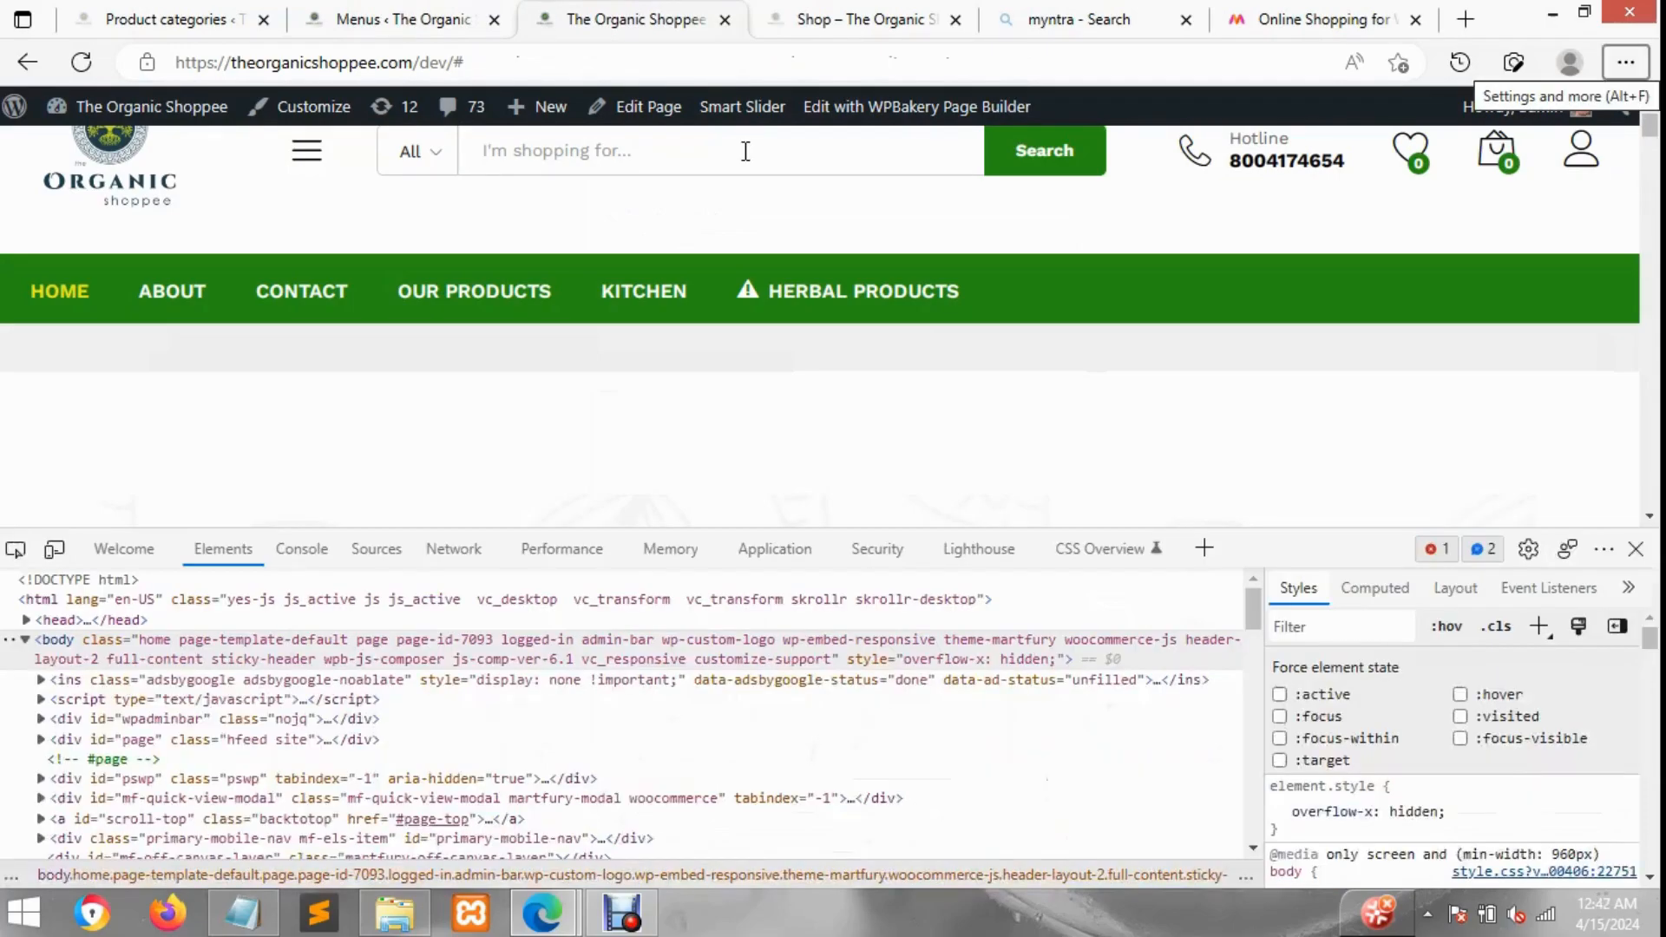
{"action": "mouse_move", "coordinate": [863, 288]}
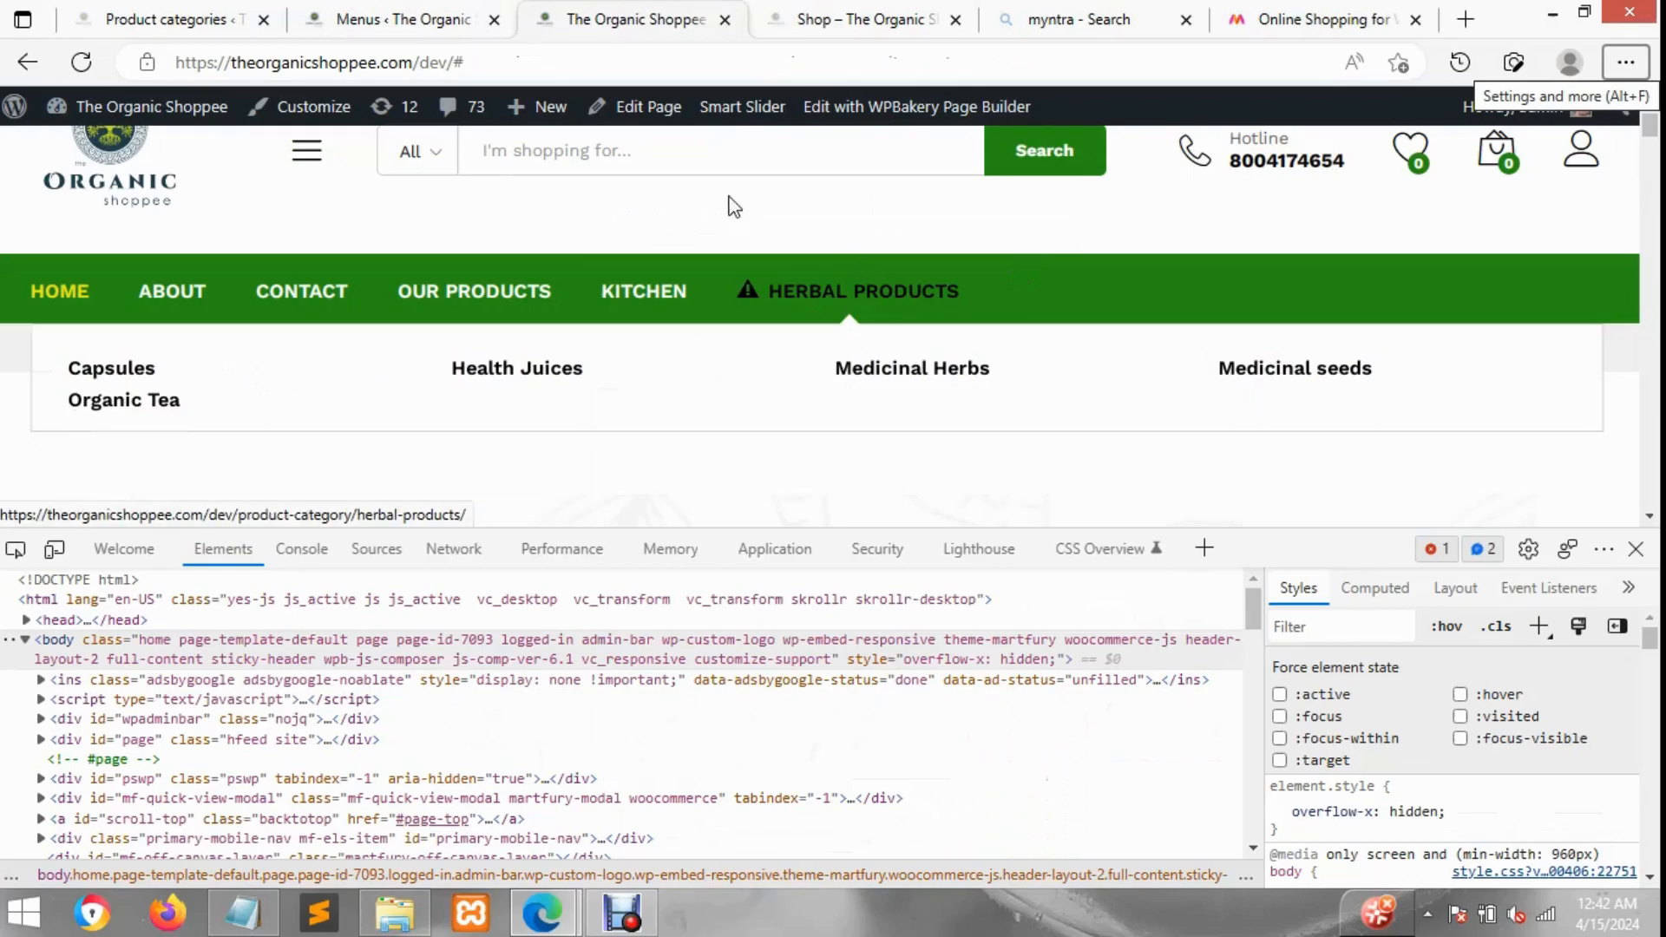
Step: Return to the menu editor and review the menu structure from Our Products down to Herbal Products
{"action": "left_click", "coordinate": [431, 13]}
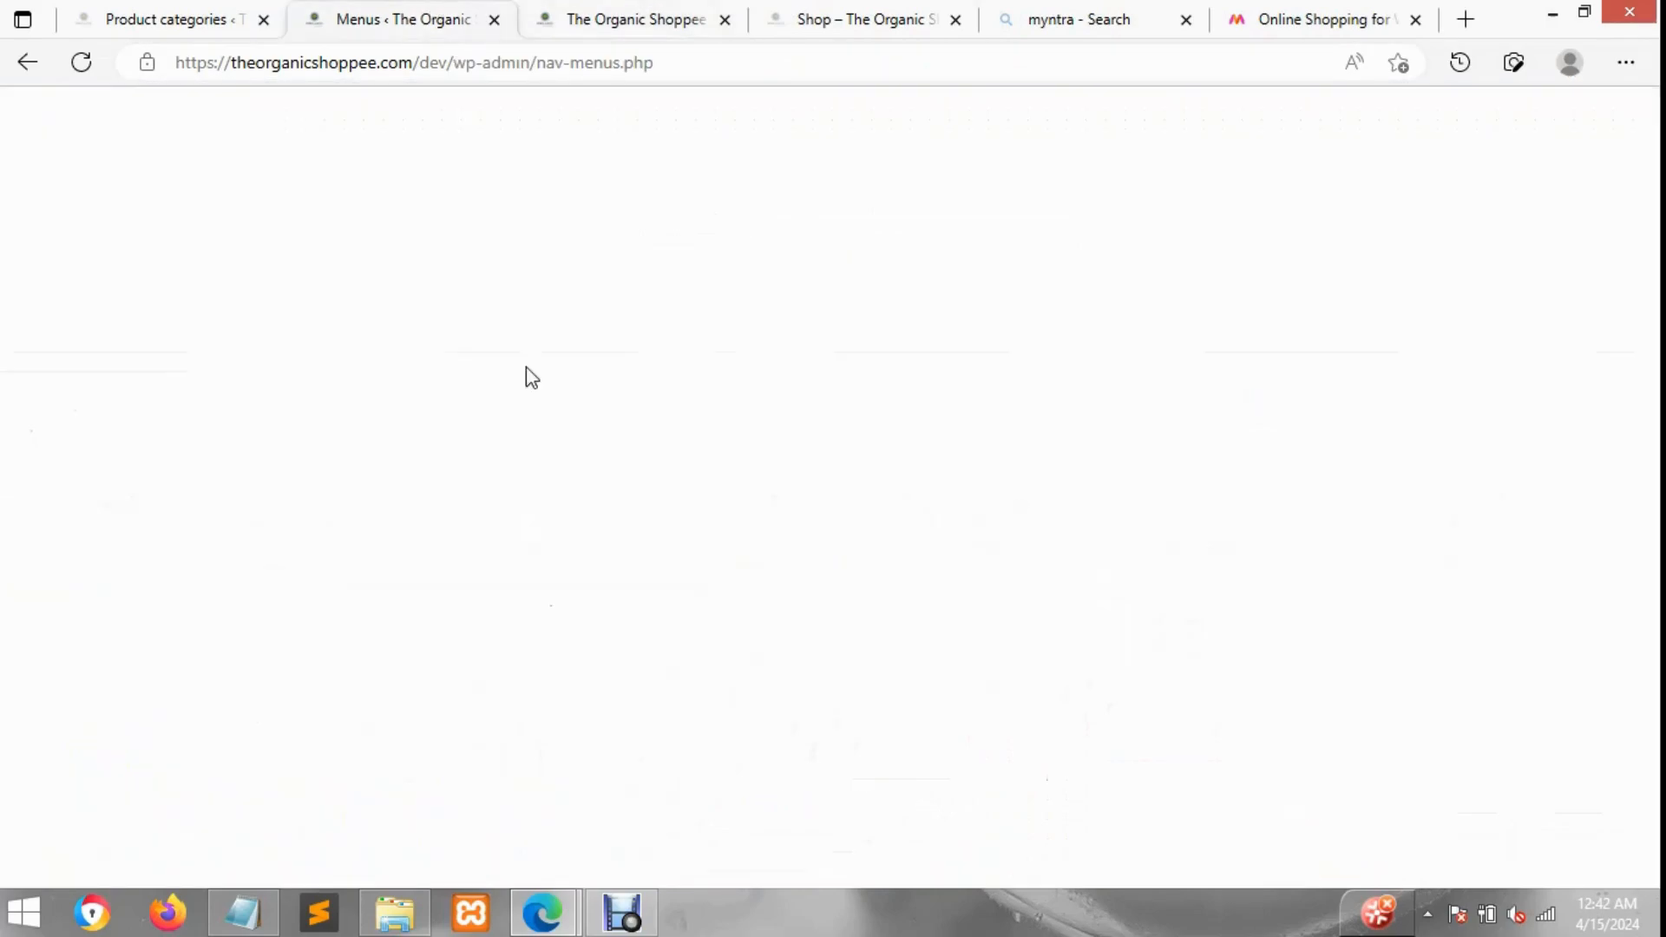
{"action": "scroll", "coordinate": [449, 434], "scroll_direction": "up", "scroll_amount": 5}
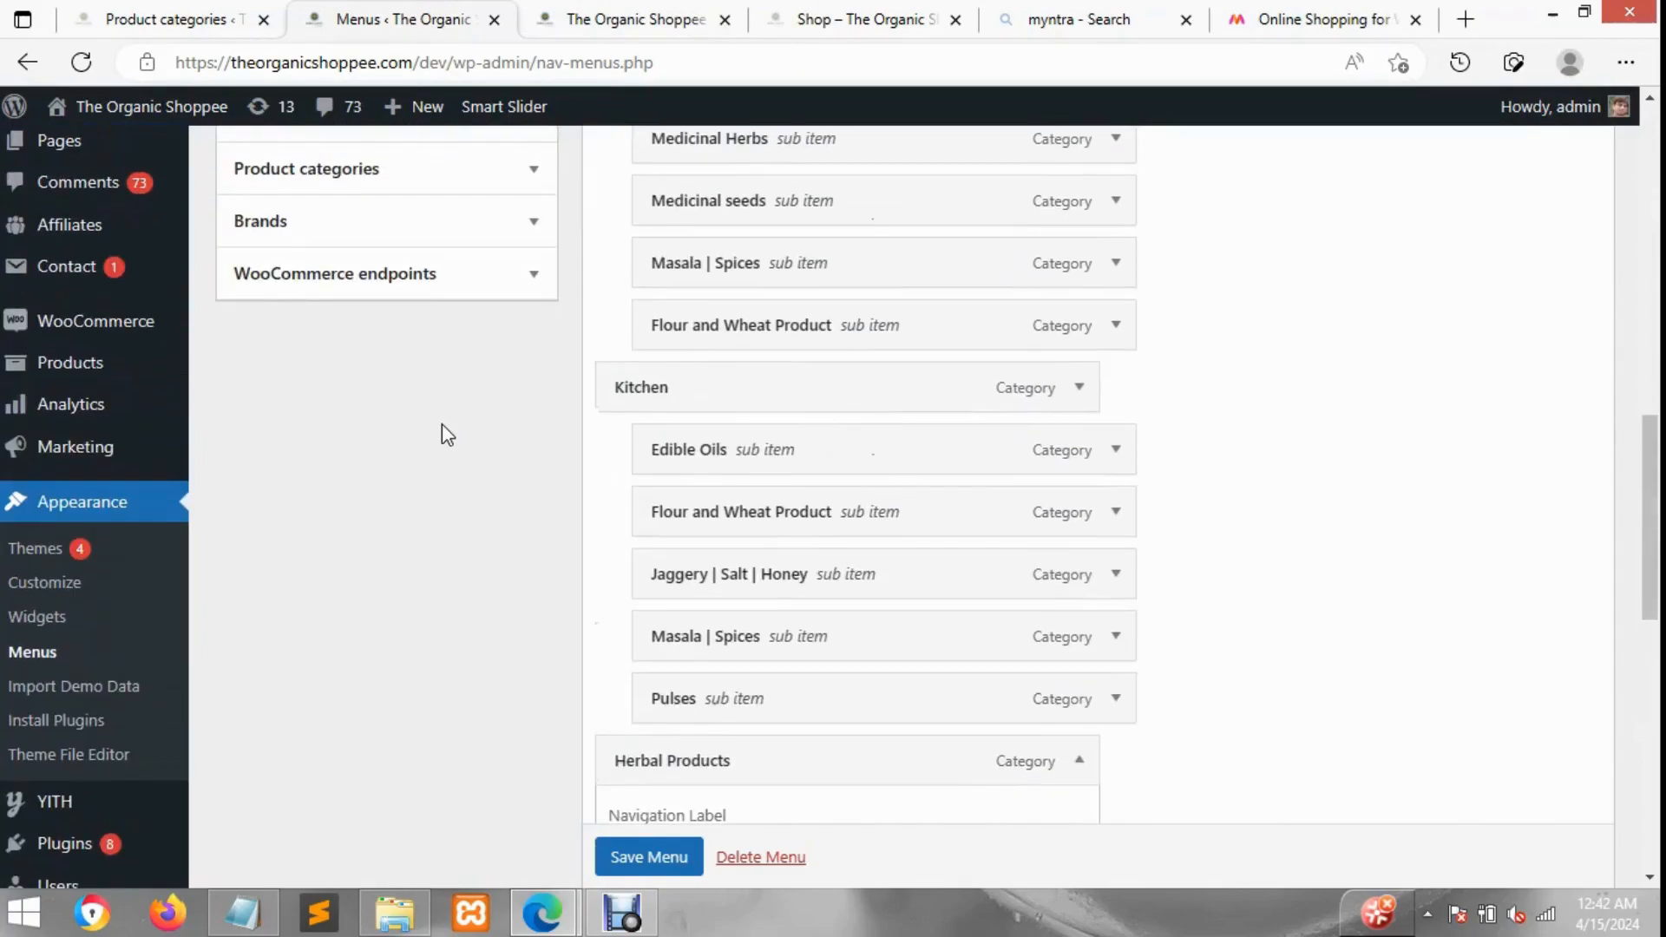
{"action": "scroll", "coordinate": [441, 423], "scroll_direction": "up", "scroll_amount": 3}
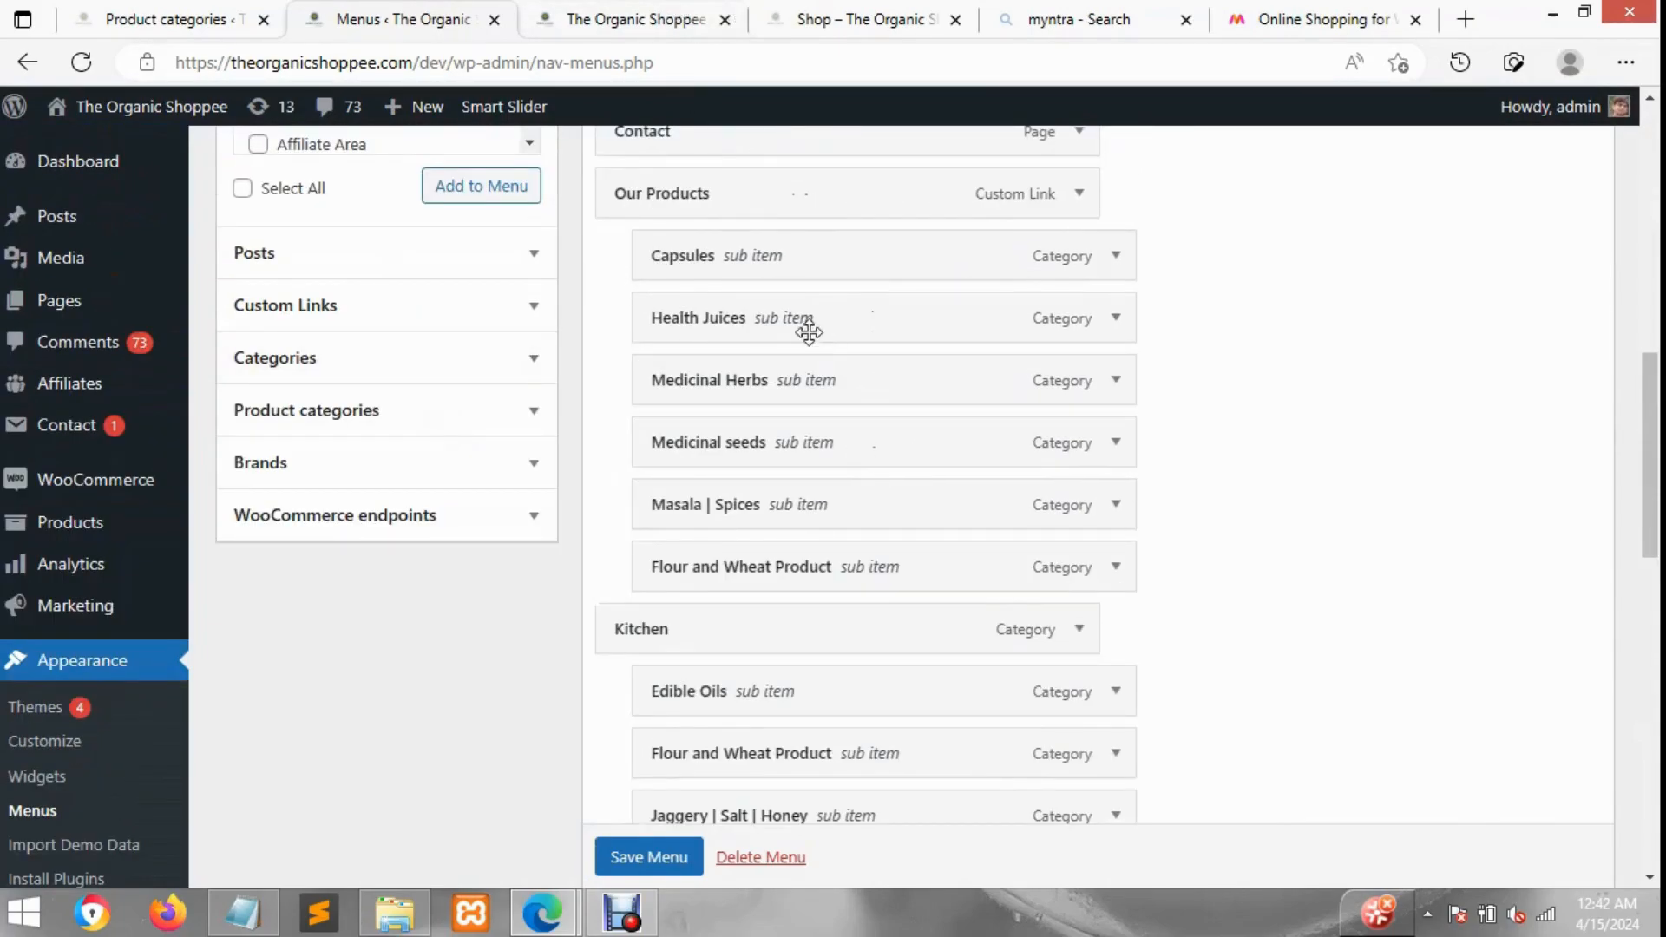
{"action": "scroll", "coordinate": [1232, 347], "scroll_direction": "up", "scroll_amount": 2}
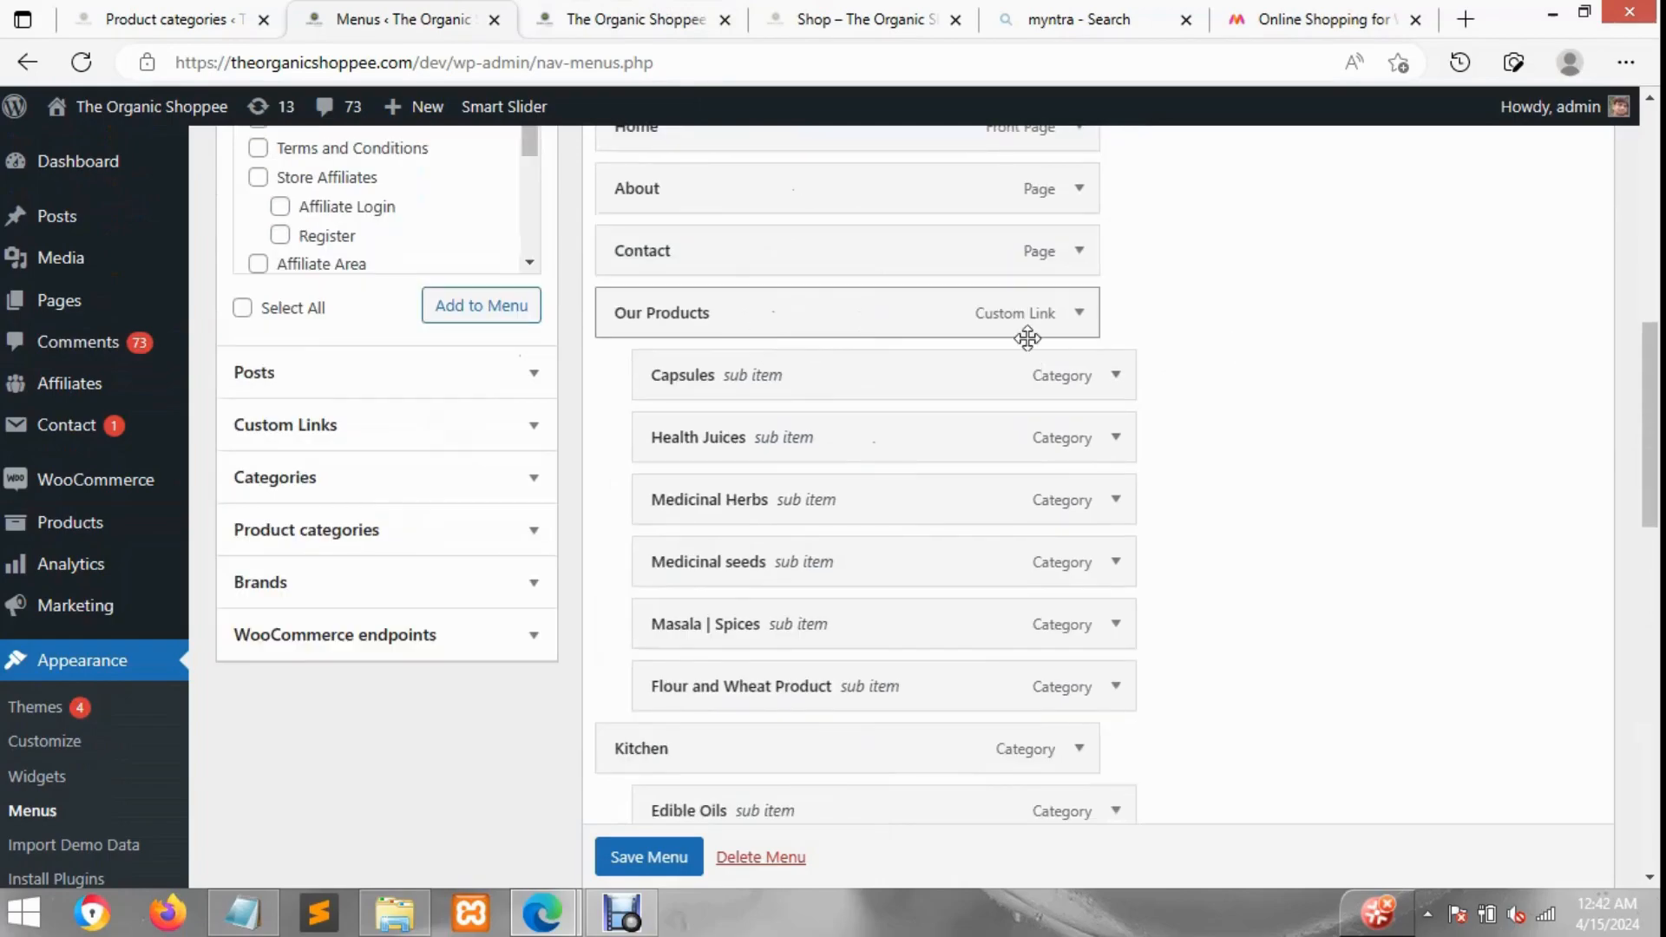
{"action": "scroll", "coordinate": [805, 512], "scroll_direction": "down", "scroll_amount": 3}
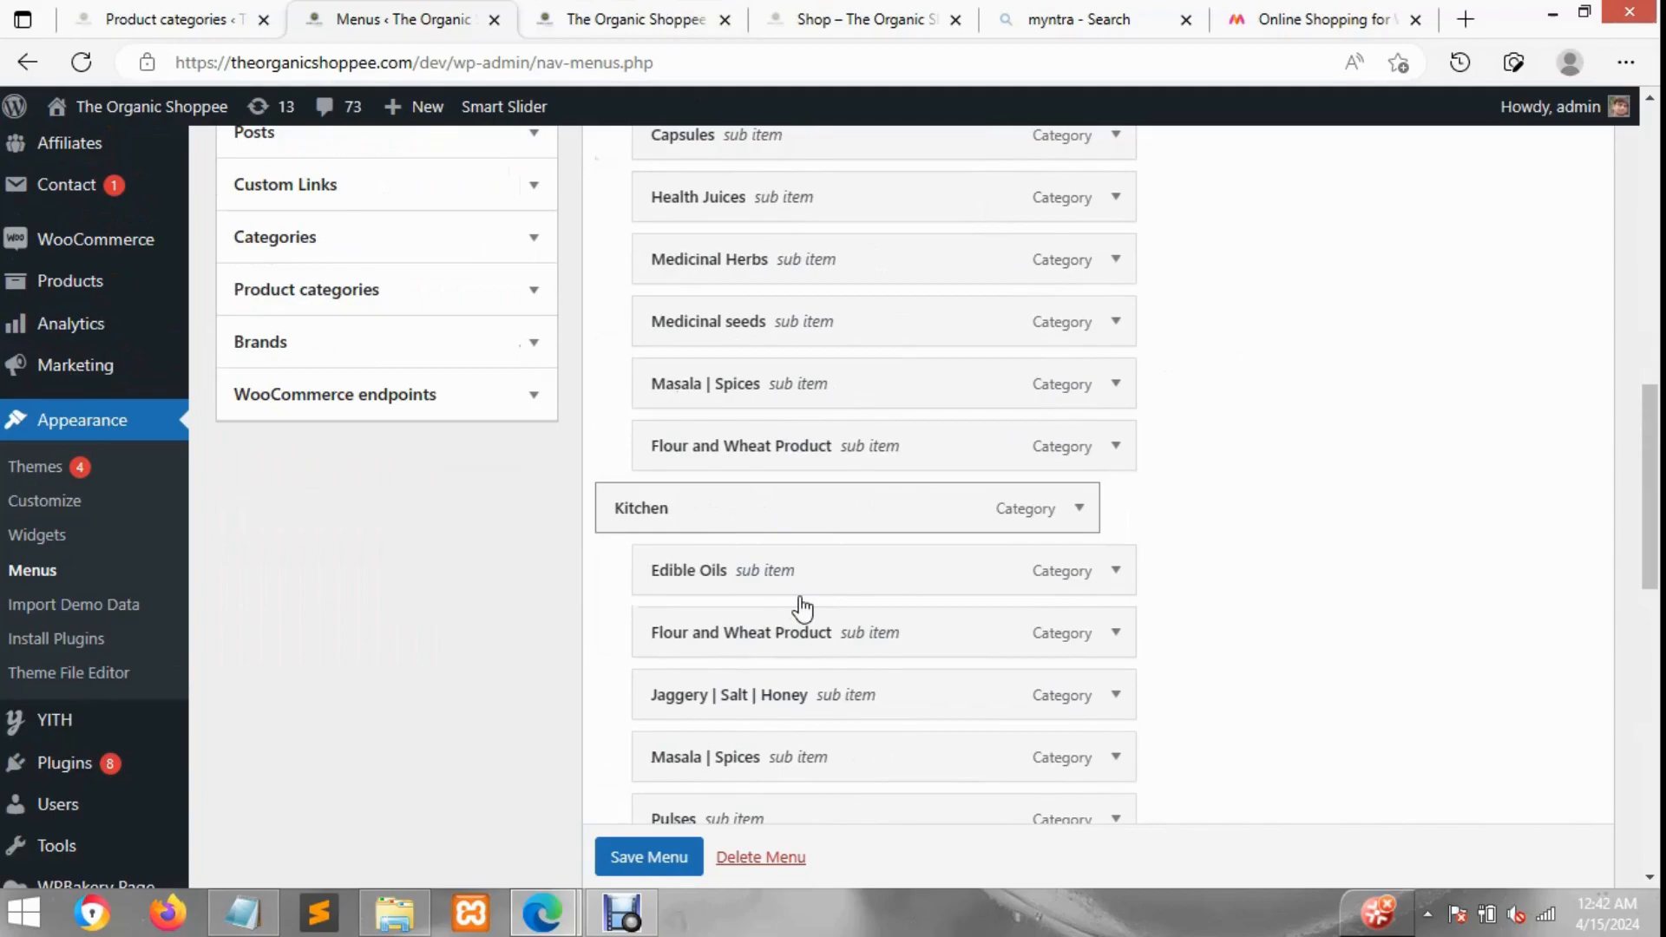
{"action": "scroll", "coordinate": [814, 607], "scroll_direction": "down", "scroll_amount": 3}
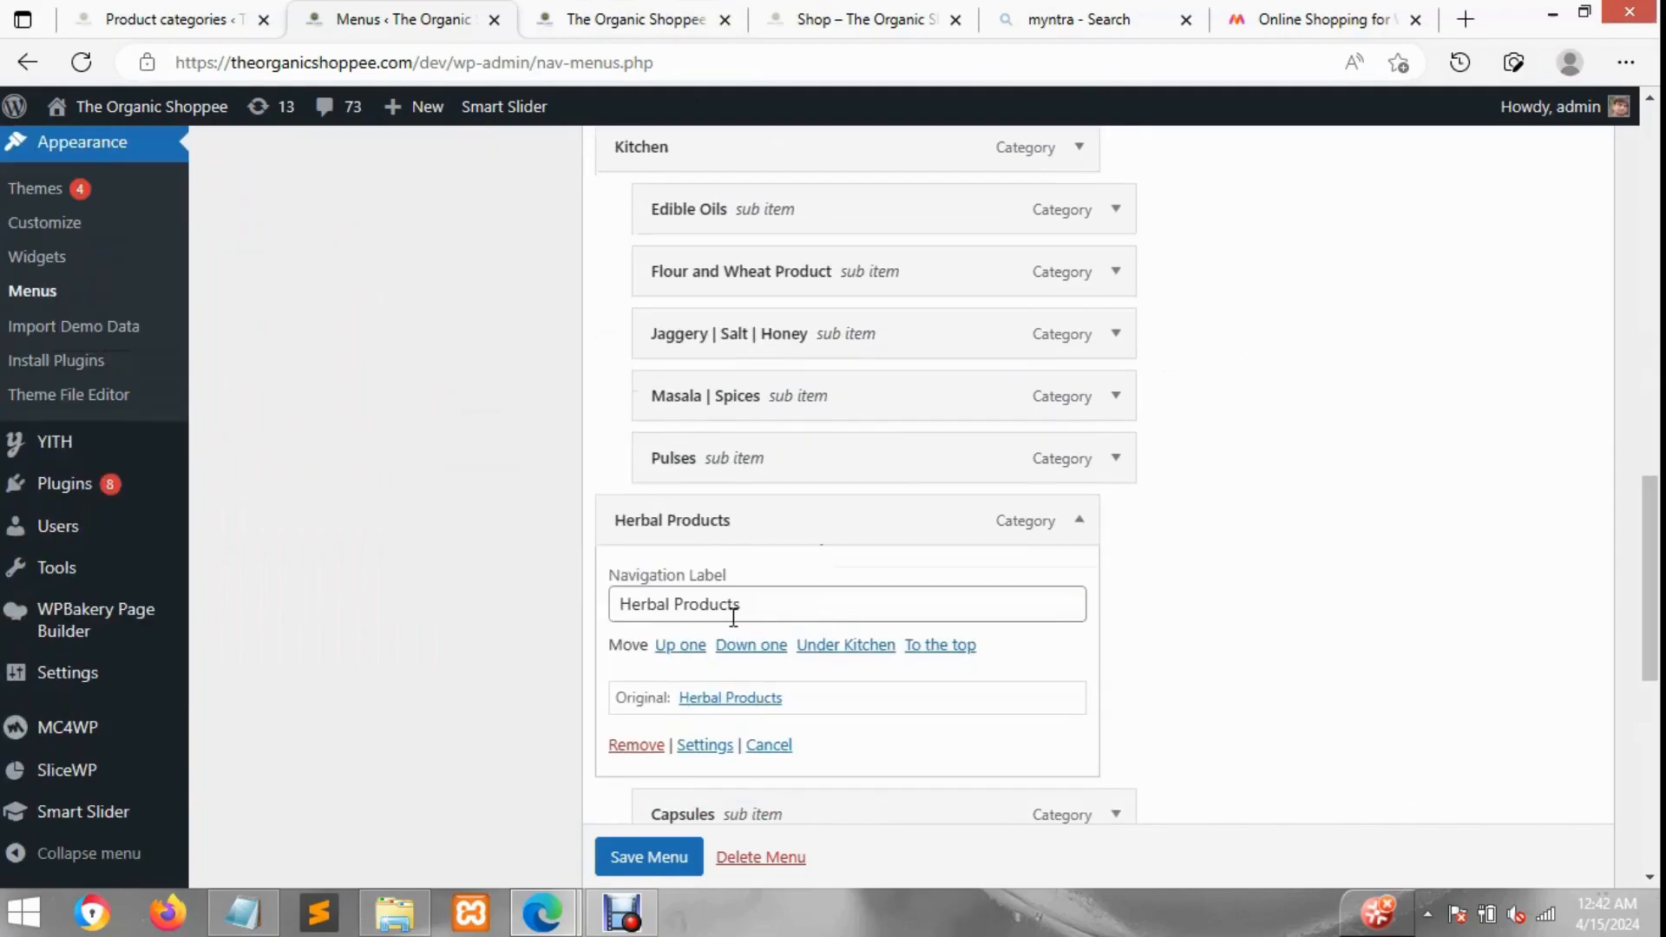
Step: Go back to the storefront and inspect the Our Products and Kitchen dropdowns
{"action": "left_click", "coordinate": [682, 16]}
{"action": "mouse_move", "coordinate": [491, 320]}
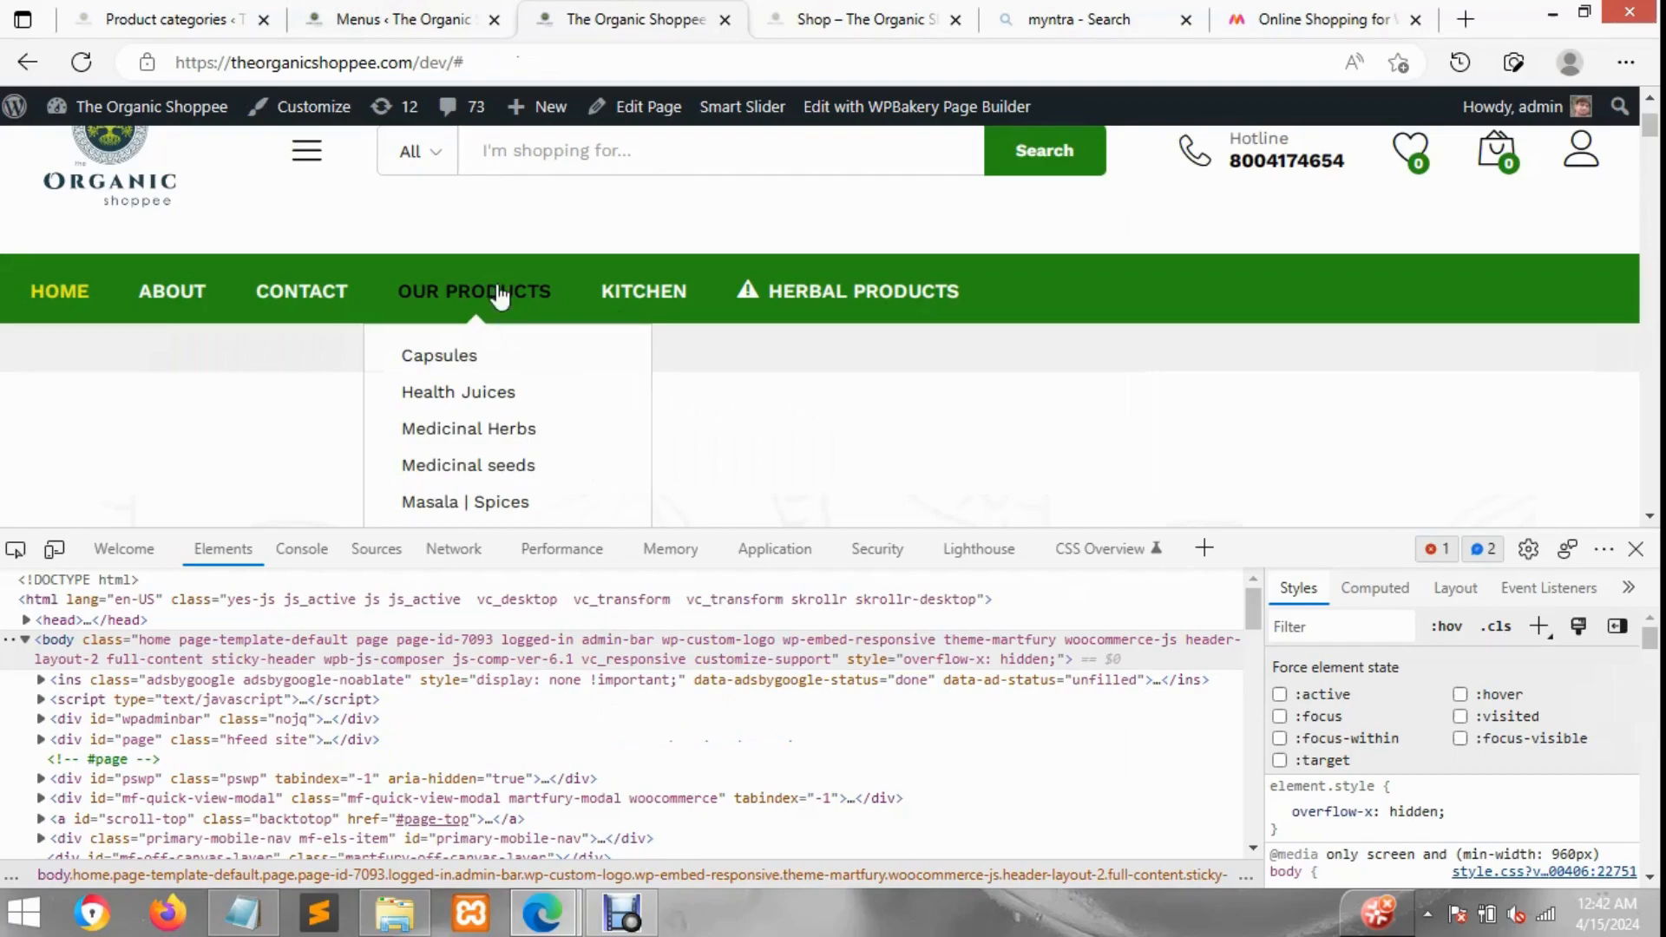
{"action": "mouse_move", "coordinate": [668, 301]}
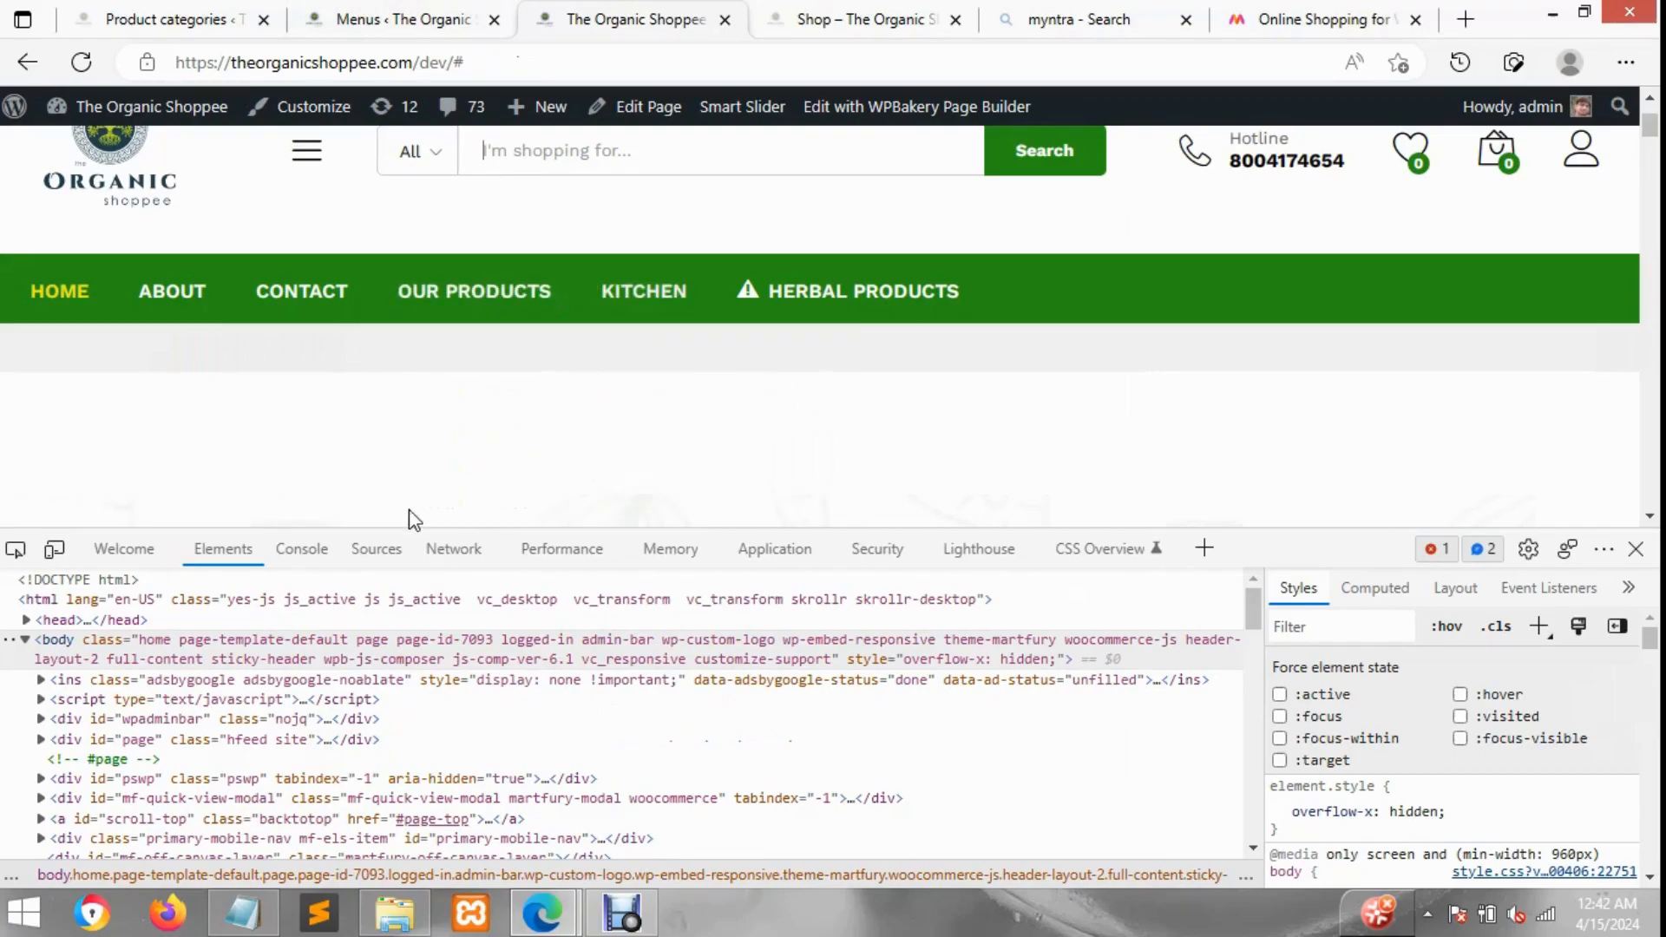
{"action": "left_click", "coordinate": [646, 301]}
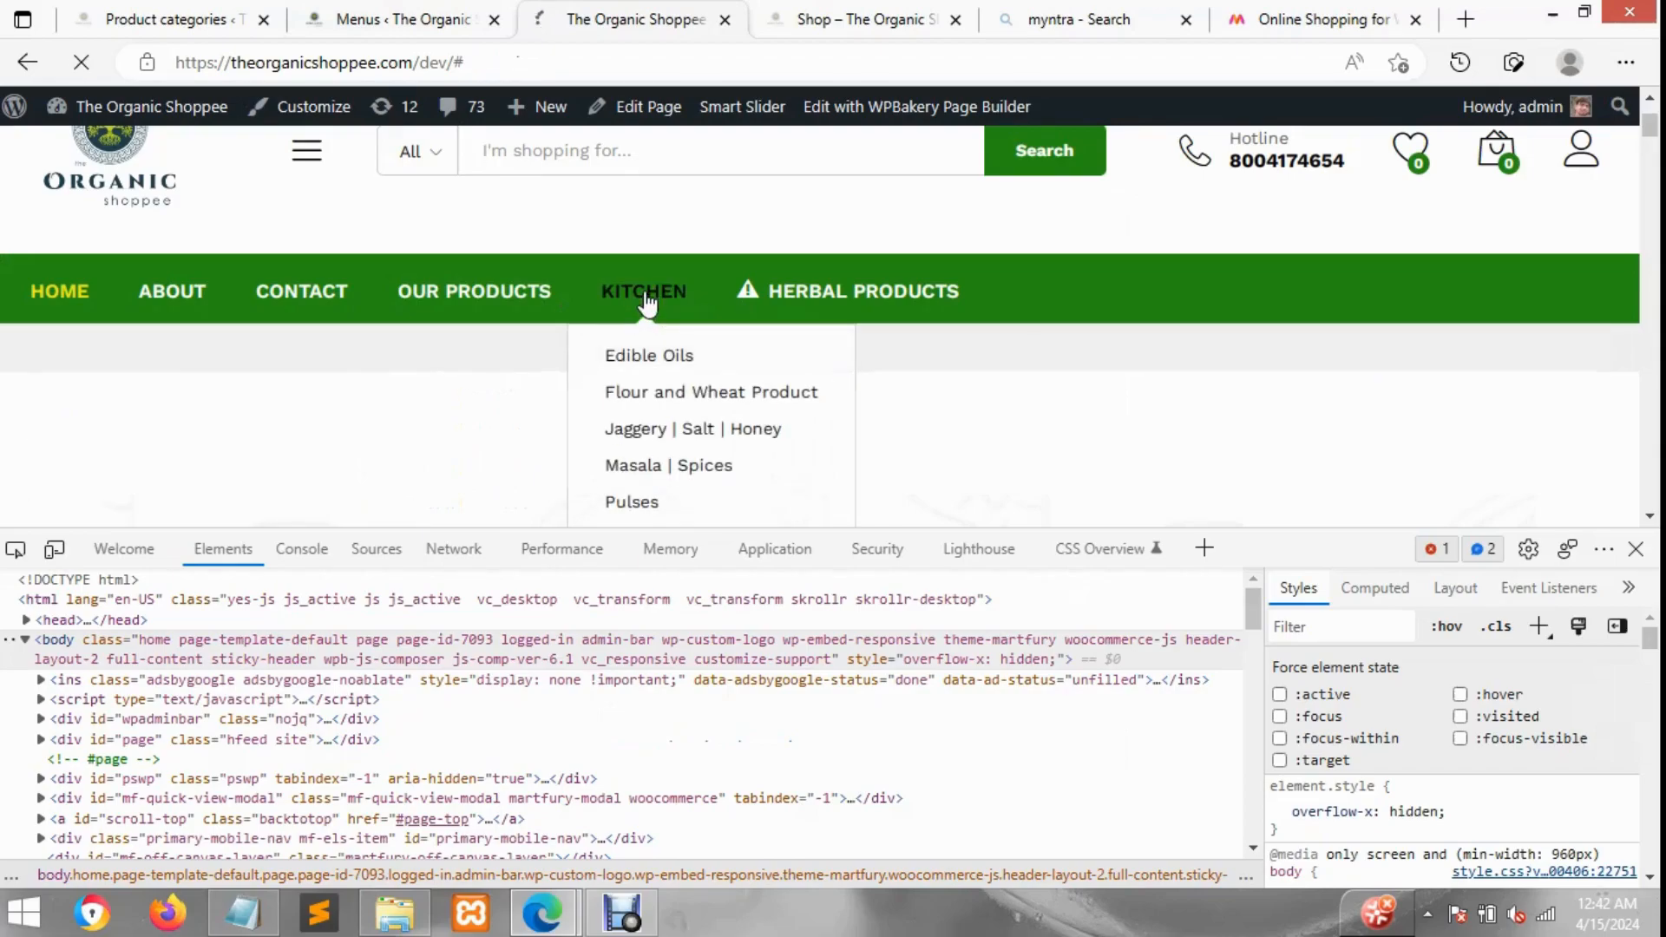